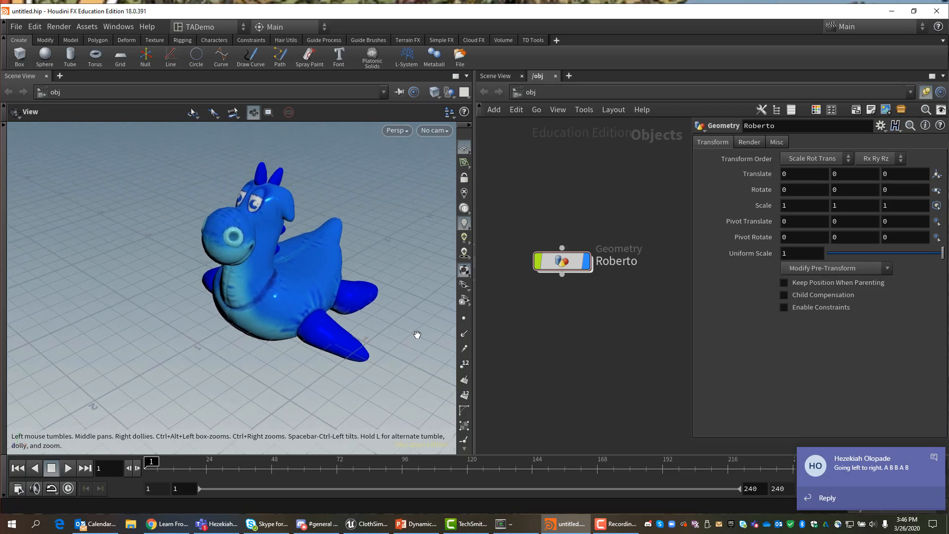
# Add the Collisions shelf to the displayed shelf set.
pyautogui.moveTo(378, 328); pyautogui.dragTo(300, 338, button='middle')
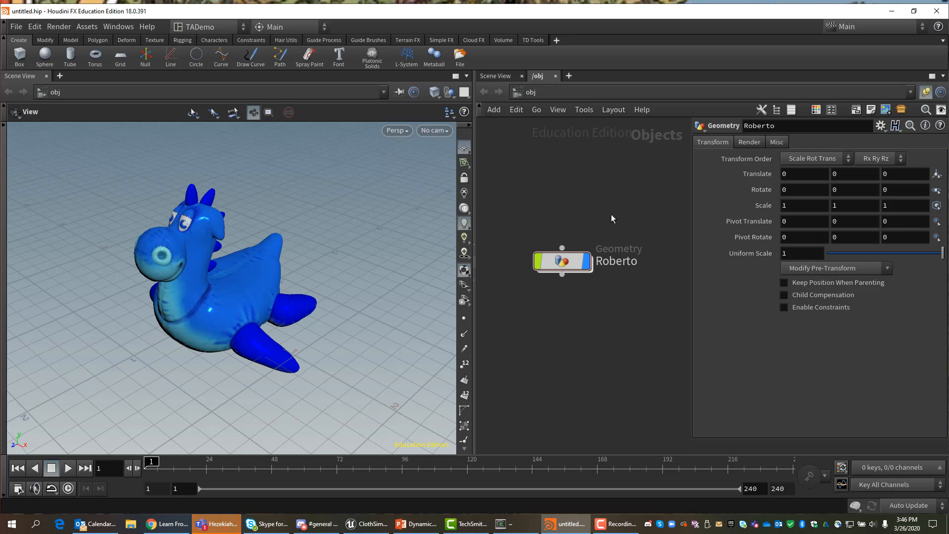
pyautogui.click(556, 41)
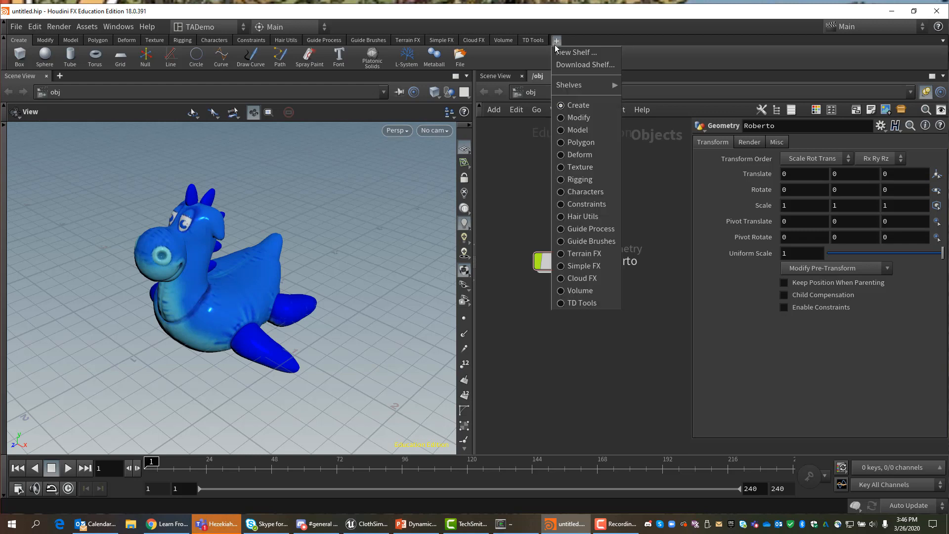
pyautogui.moveTo(586, 85)
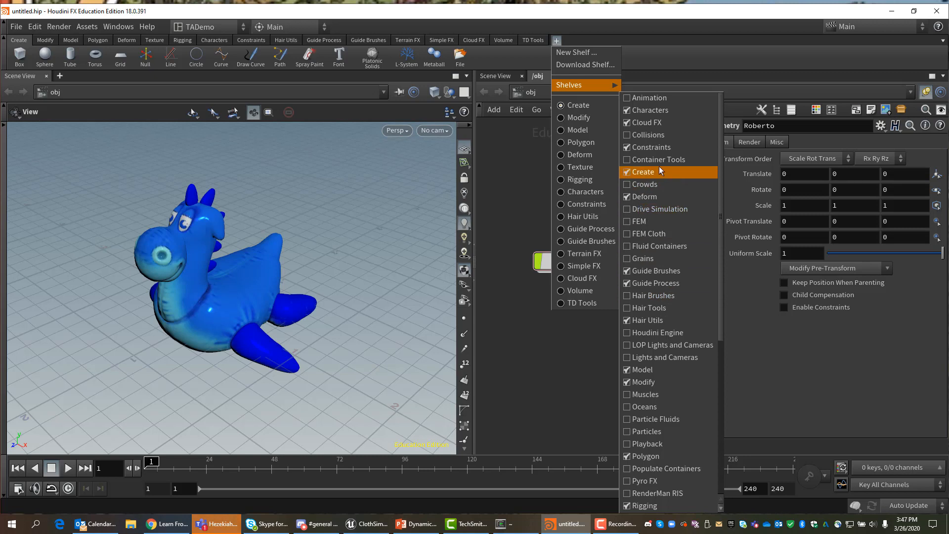
pyautogui.click(650, 138)
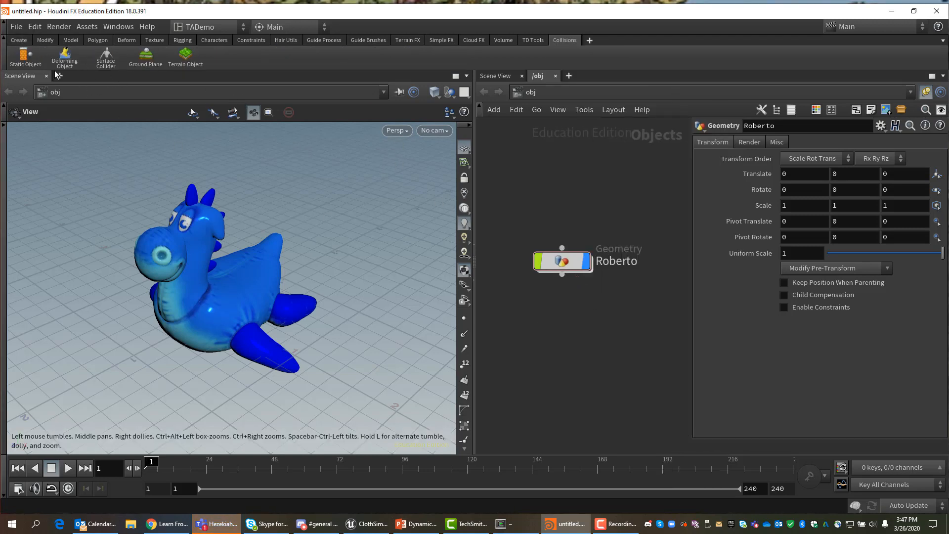
# Make the Roberto rubber toy a Static Object for collisions.
pyautogui.click(20, 54)
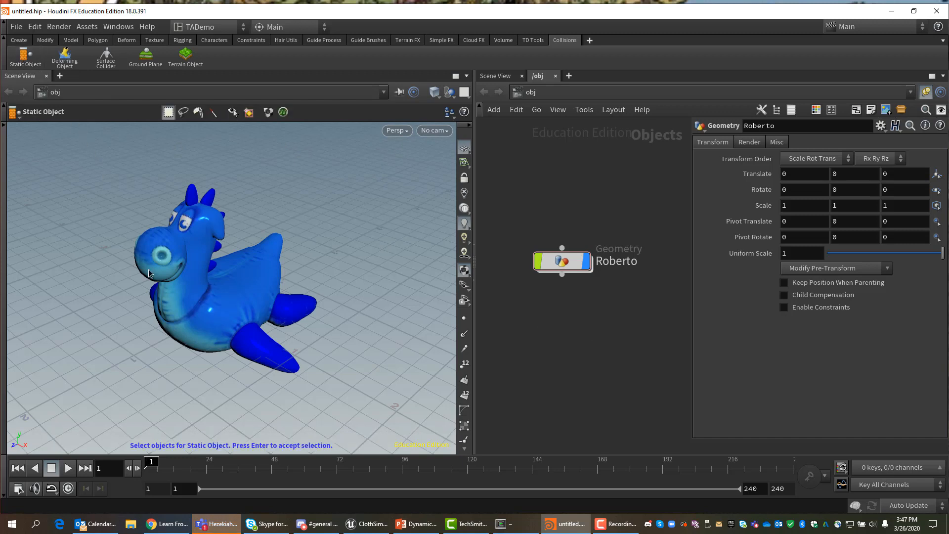
pyautogui.click(245, 300)
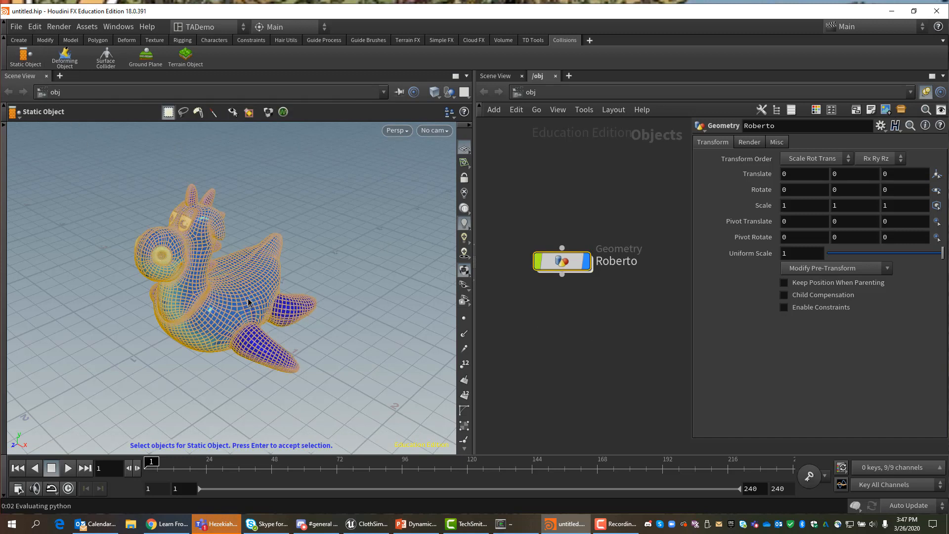
pyautogui.press('Return')
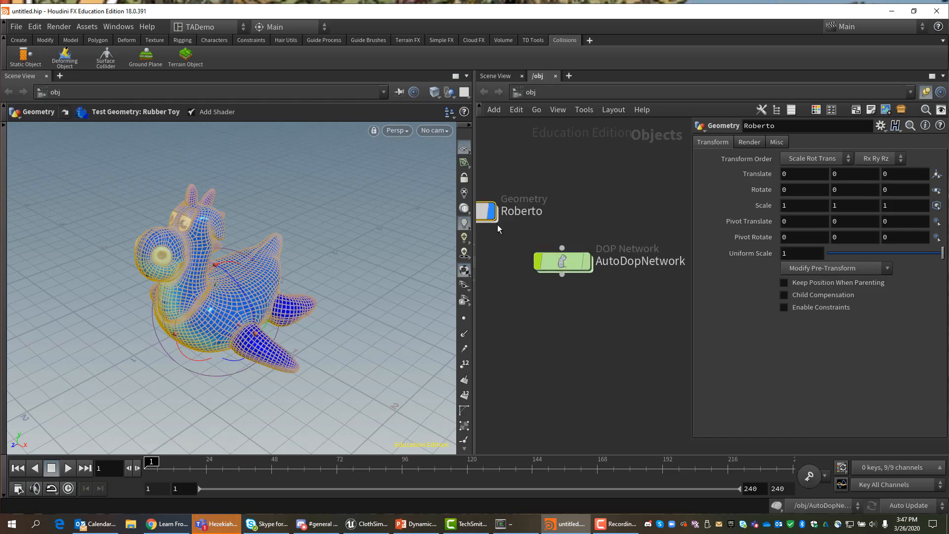
# Rearrange the object network so the Roberto node sits in view above the AutoDopNetwork node.
pyautogui.scroll(1, 577, 216)
pyautogui.scroll(-2, 593, 235)
pyautogui.moveTo(567, 252); pyautogui.dragTo(580, 299)
pyautogui.moveTo(497, 213); pyautogui.dragTo(538, 216)
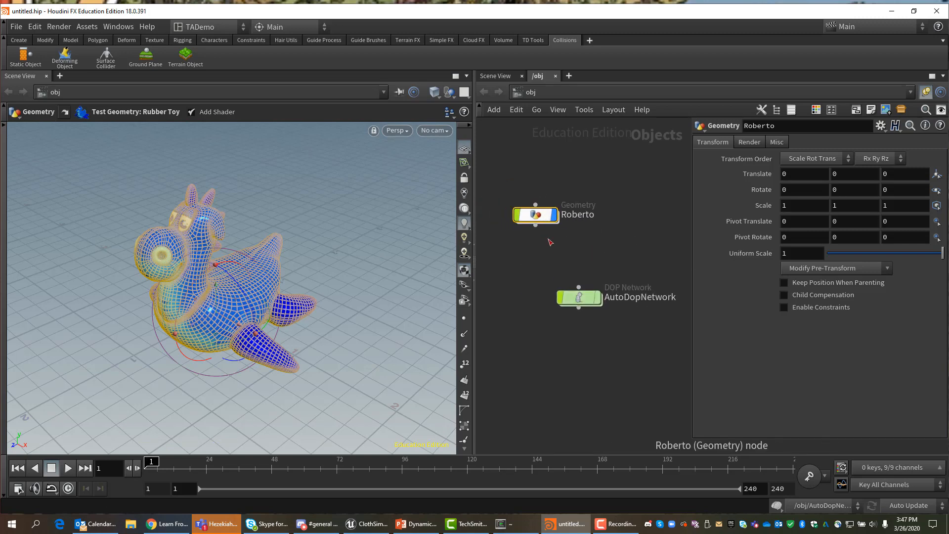
# Look at the simulation nodes inside AutoDopNetwork and return to the object level.
pyautogui.doubleClick(584, 298)
pyautogui.press('h')
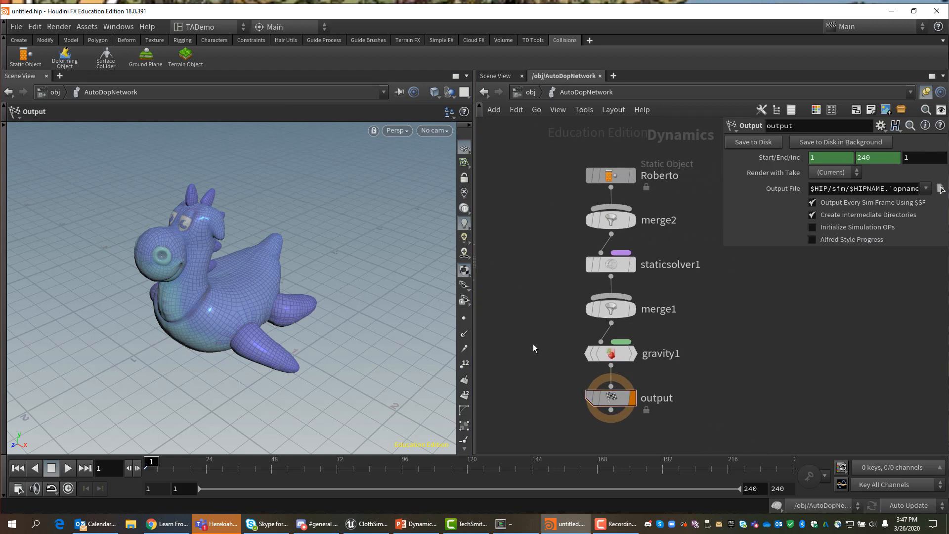
pyautogui.press('u')
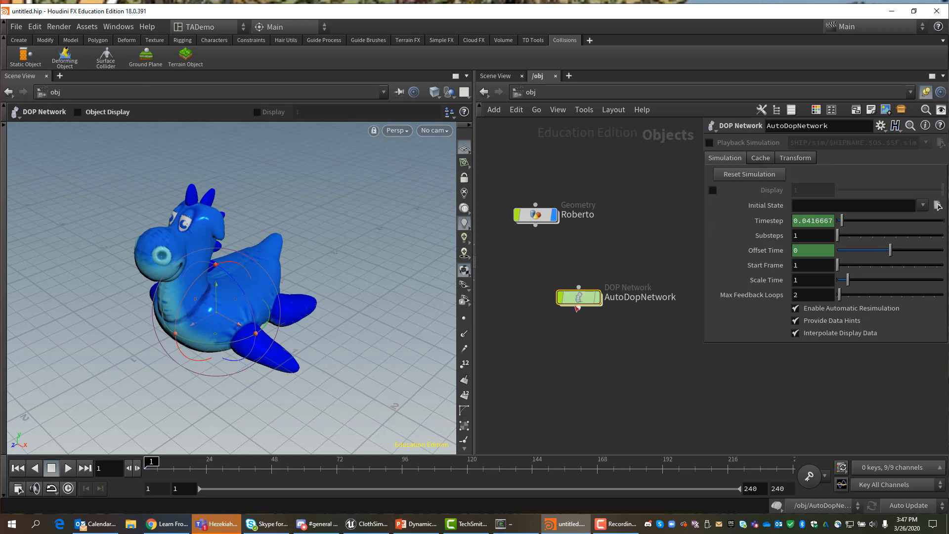
# Move AutoDopNetwork lower and place a new Geometry node between it and Roberto.
pyautogui.moveTo(577, 308); pyautogui.dragTo(574, 348)
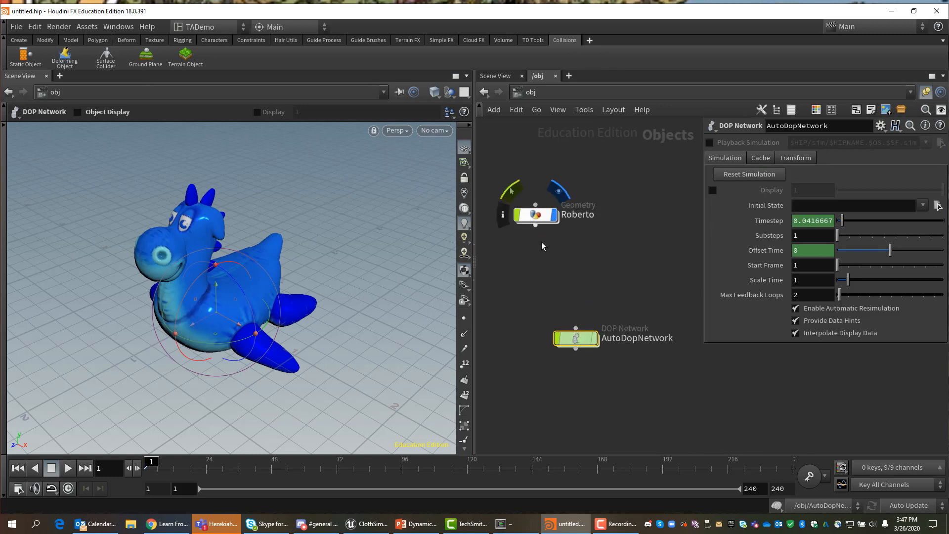
pyautogui.hotkey('alt', 'Tab')
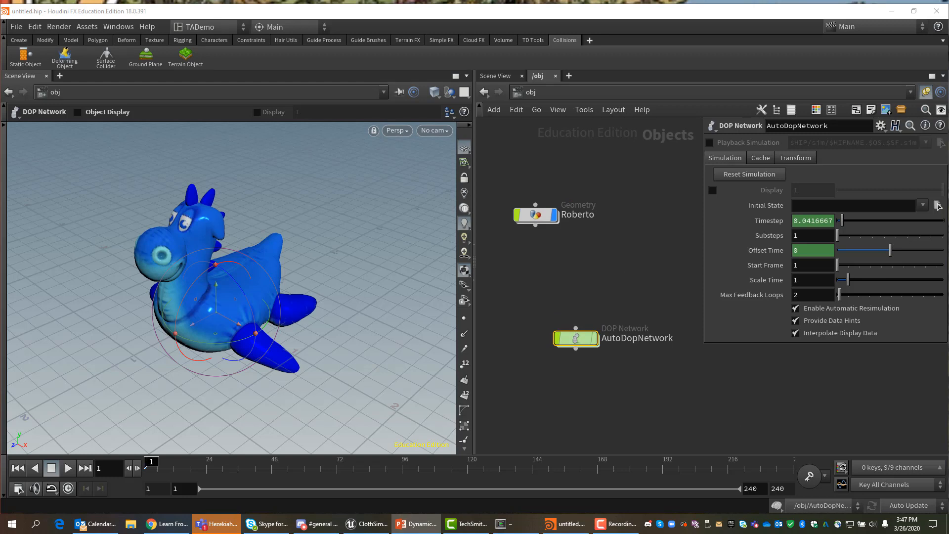
pyautogui.hotkey('alt', 'Tab')
pyautogui.press('Tab')
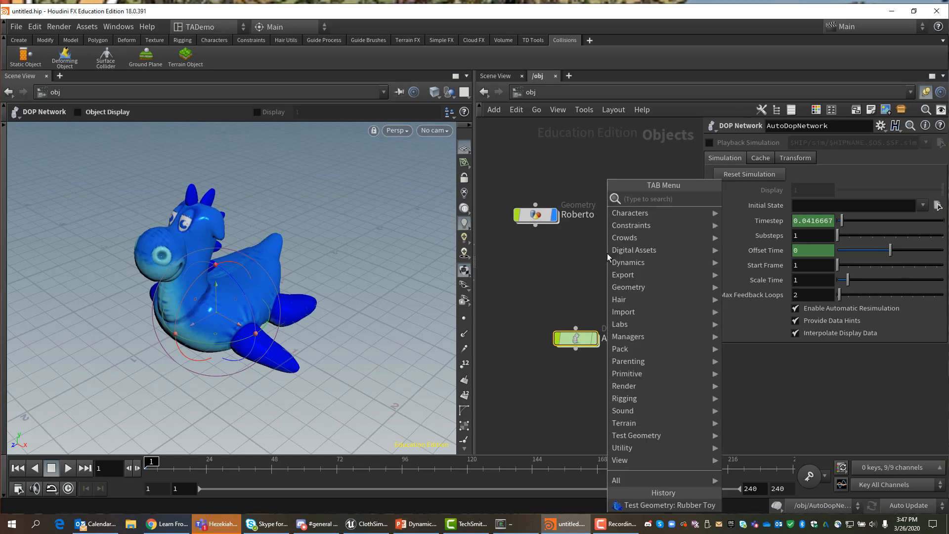
pyautogui.write('geo')
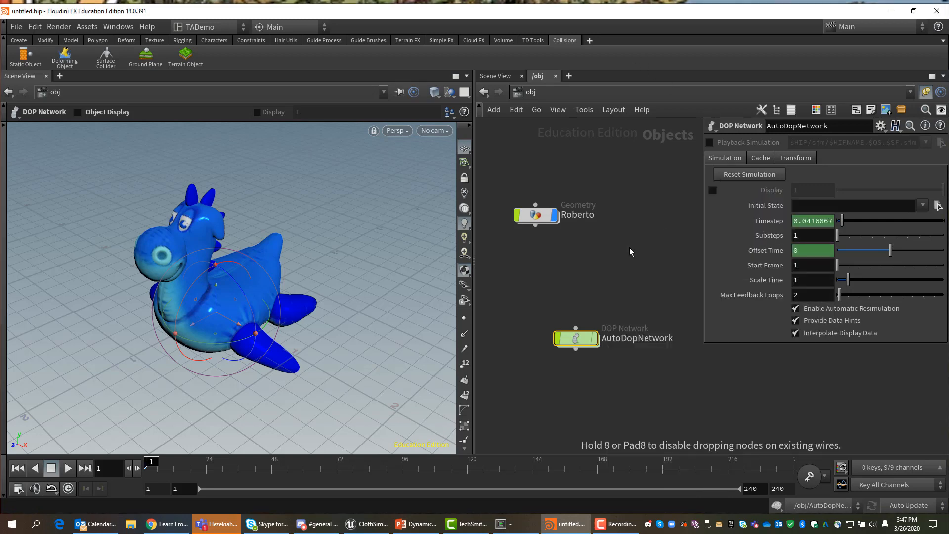
pyautogui.press('Return')
pyautogui.click(597, 266)
# Rename the new geometry node to Cloth and enter its network.
pyautogui.doubleClick(636, 262)
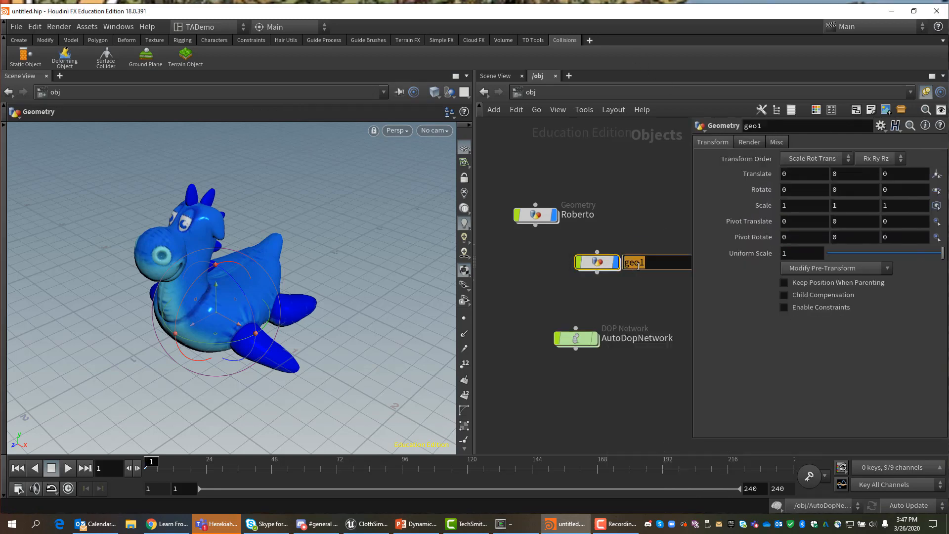
pyautogui.write('Clkpt')
pyautogui.press('BackSpace')
pyautogui.press('BackSpace')
pyautogui.press('BackSpace')
pyautogui.write('oth')
pyautogui.press('Return')
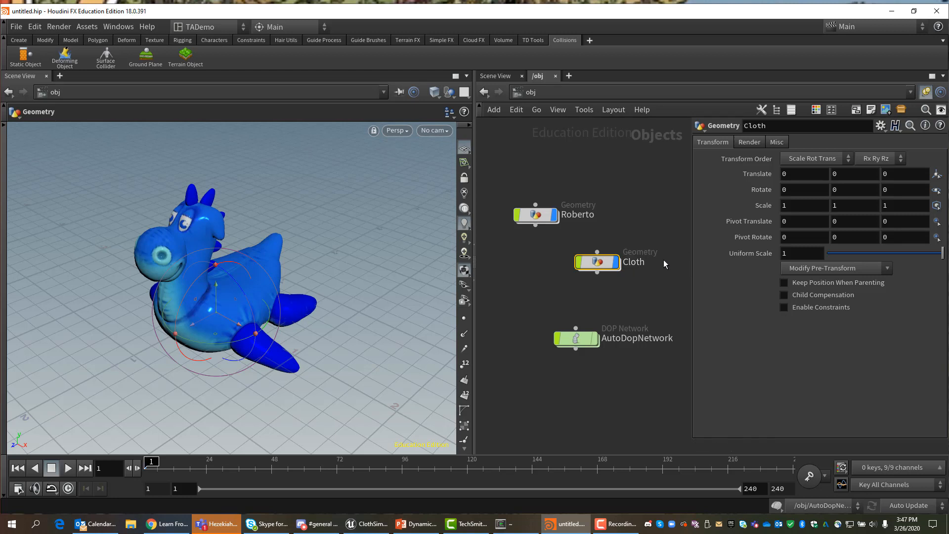
pyautogui.doubleClick(601, 263)
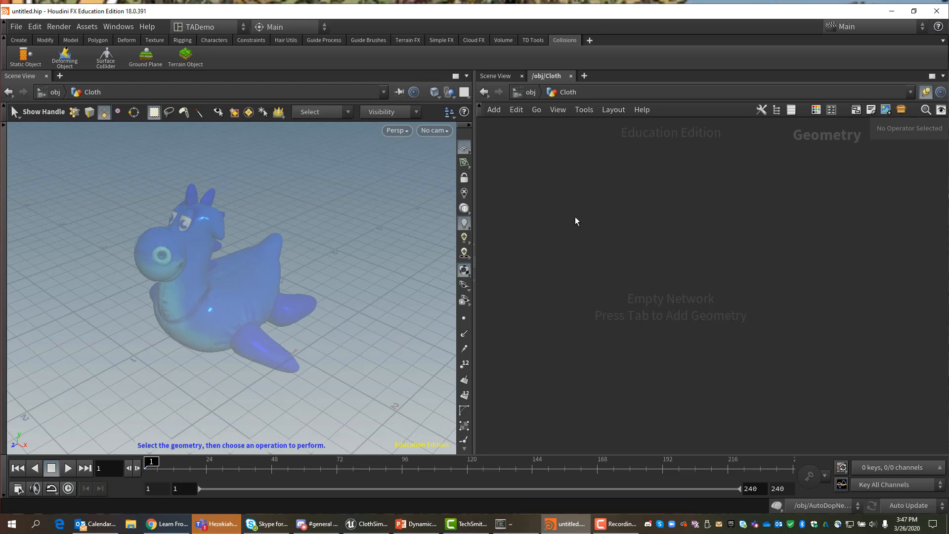
pyautogui.press('Tab')
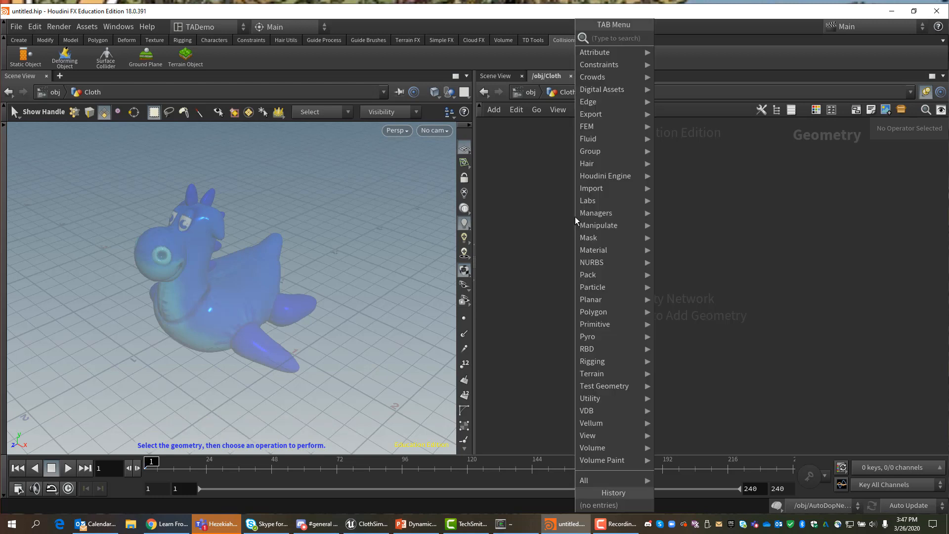
pyautogui.press('Escape')
pyautogui.press('g')
pyautogui.press('j')
pyautogui.press('d')
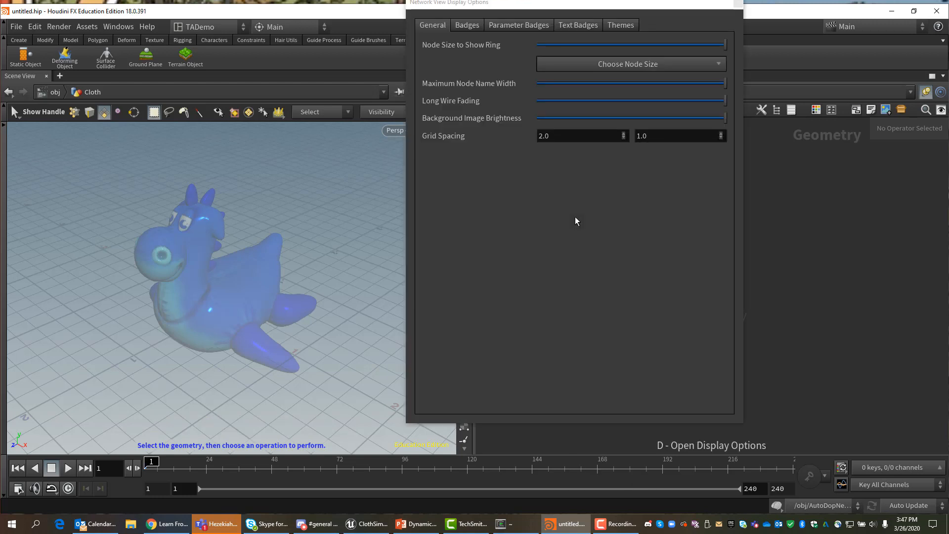
# Place a Grid node in the empty Cloth network and close the Network View Display Options window.
pyautogui.press('Tab')
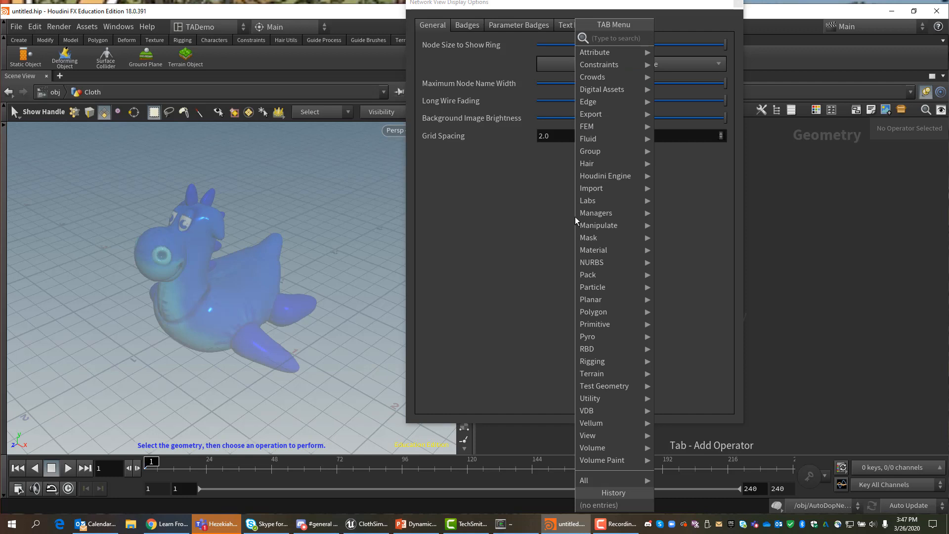
pyautogui.write('grid')
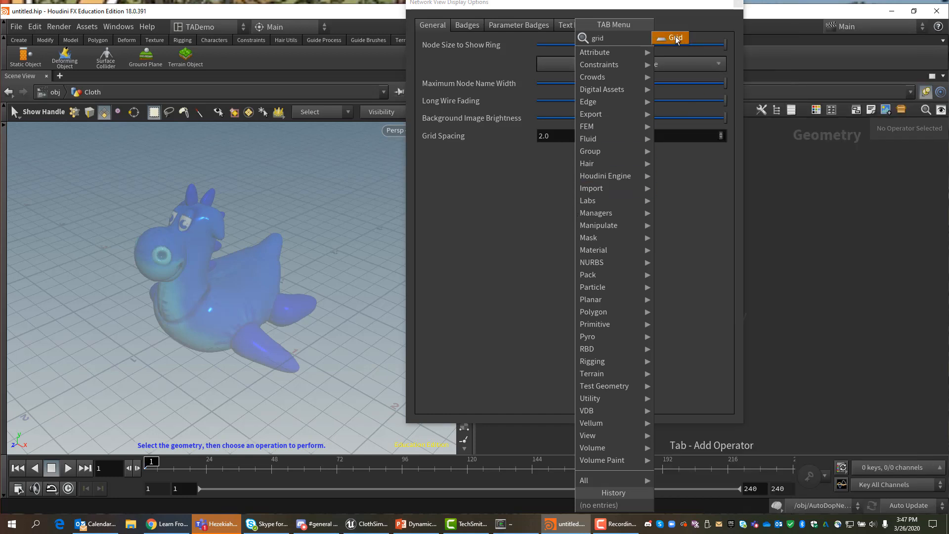
pyautogui.click(675, 39)
pyautogui.moveTo(694, 7); pyautogui.dragTo(691, 57)
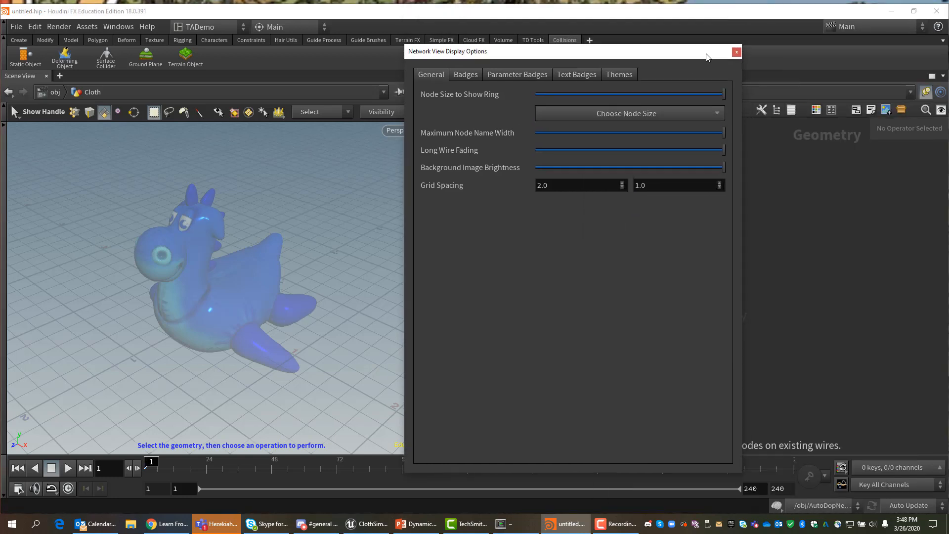
pyautogui.click(736, 52)
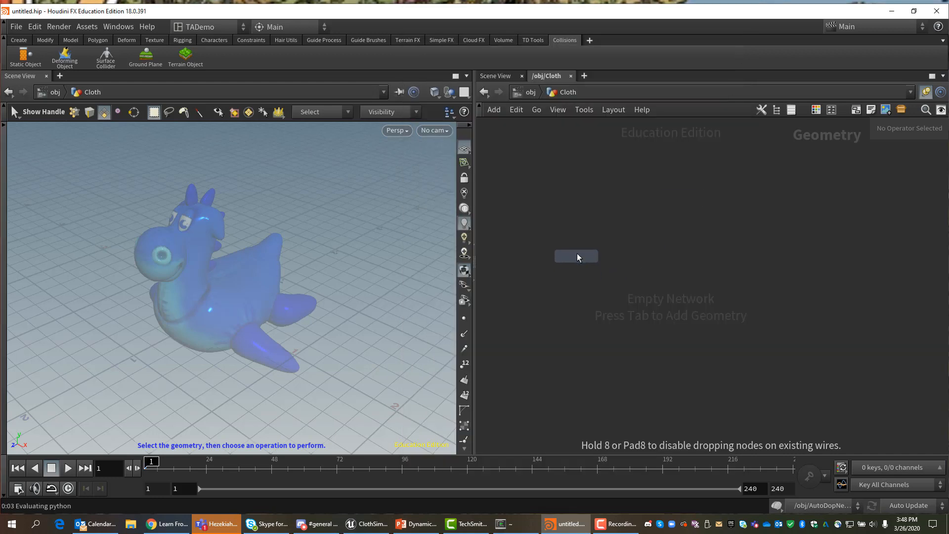
pyautogui.click(578, 248)
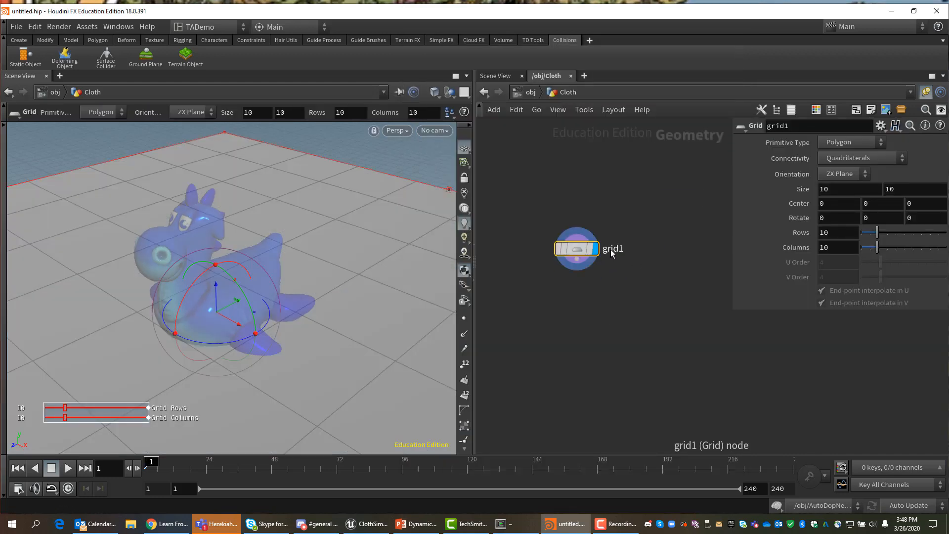
# Rename the grid node to ClothObject.
pyautogui.doubleClick(613, 249)
pyautogui.write('Clo')
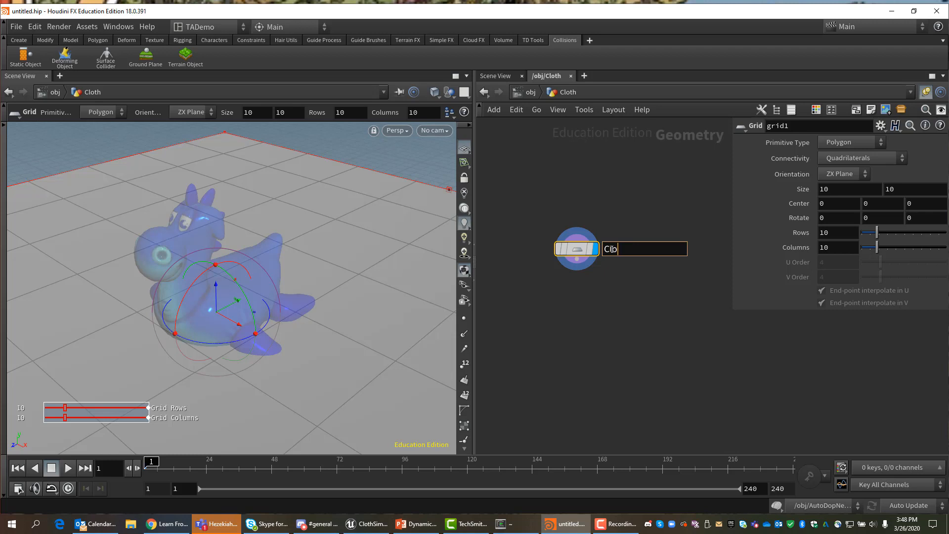
pyautogui.write('thObject')
pyautogui.press('Return')
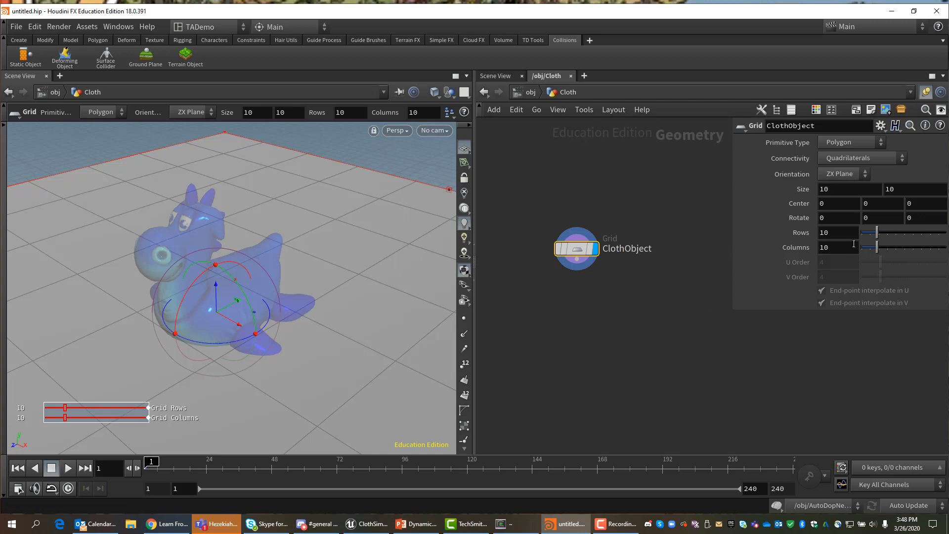
# Set the ClothObject grid's size to 5 by 5.
pyautogui.click(842, 191)
pyautogui.write('5')
pyautogui.press('Tab')
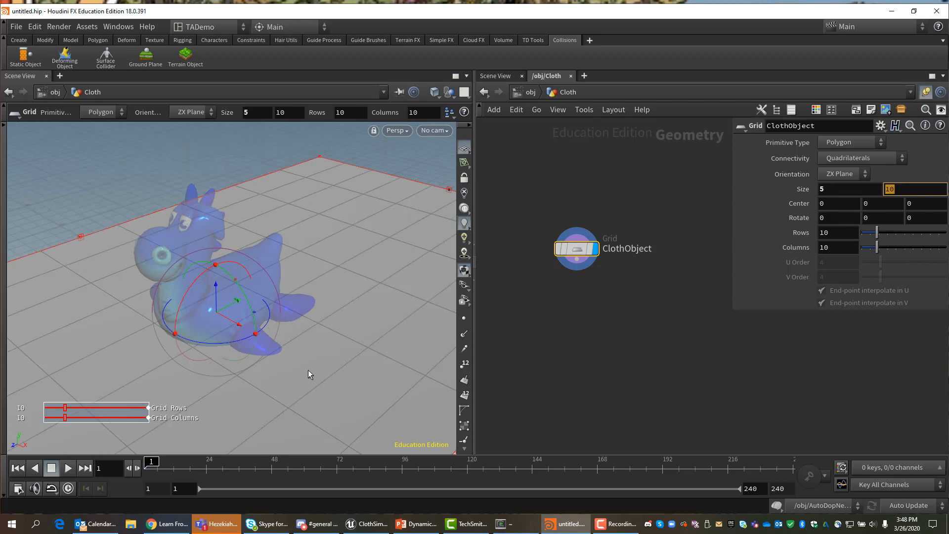
pyautogui.write('5')
pyautogui.press('Tab')
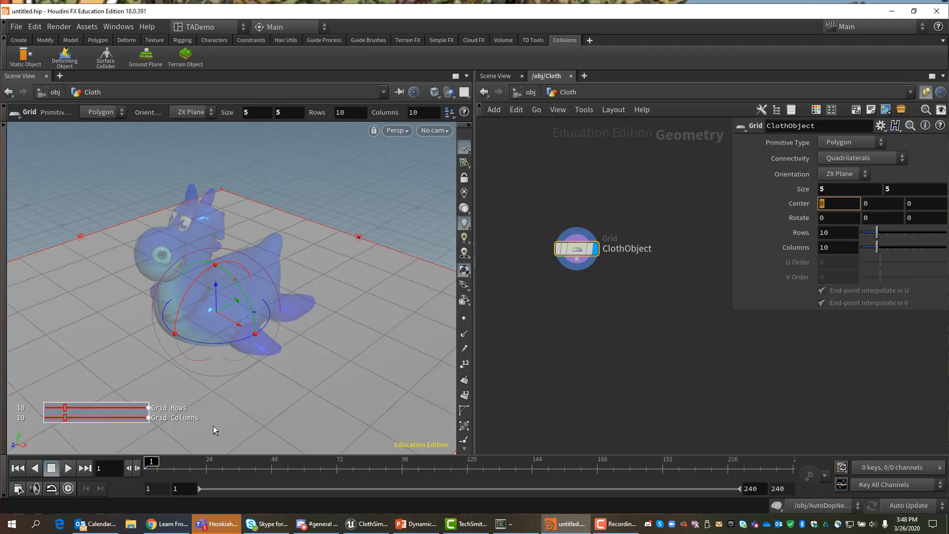
# Raise the cloth grid above the toy by setting its center Y to 1.5.
pyautogui.click(266, 363)
pyautogui.press('Escape')
pyautogui.moveTo(317, 354); pyautogui.dragTo(345, 339)
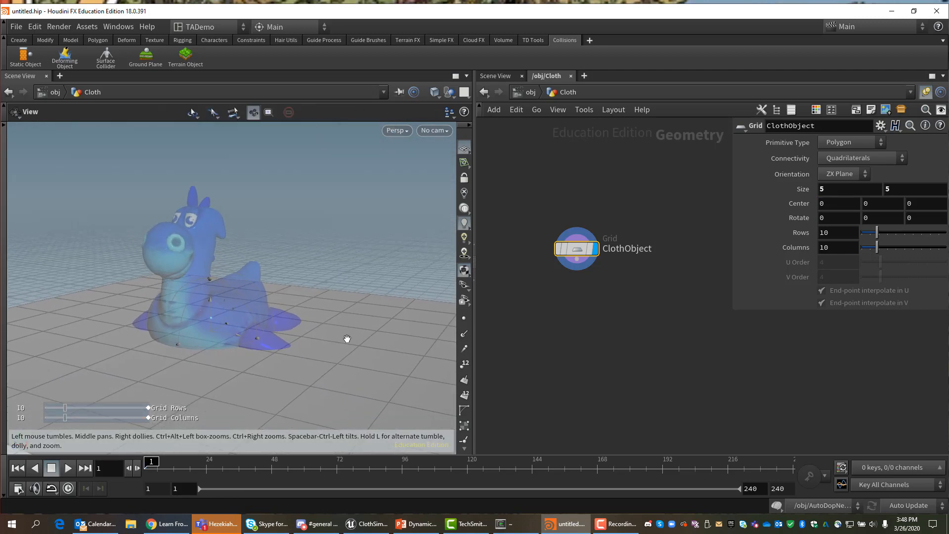
pyautogui.press('Return')
pyautogui.click(883, 202)
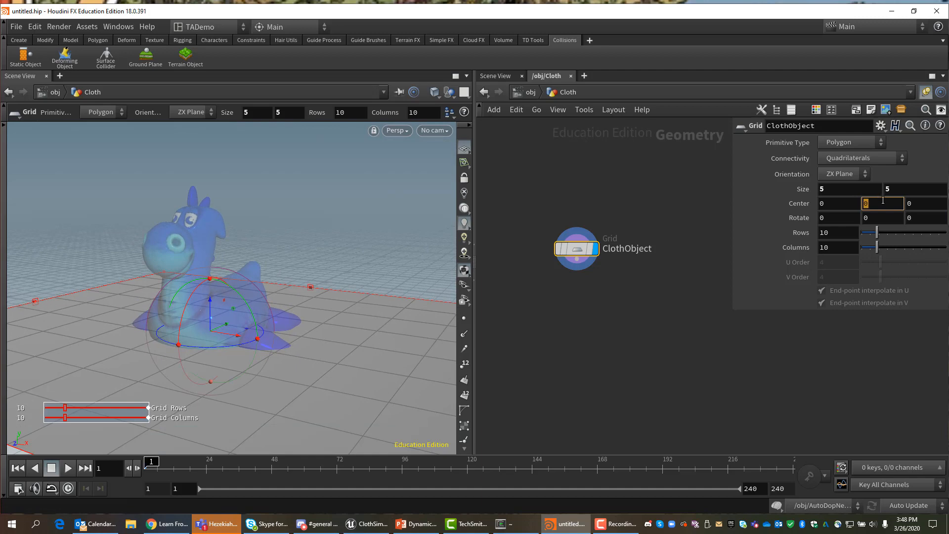
pyautogui.write('1.5')
pyautogui.press('Return')
# Set the cloth grid's rows and columns to 40 each.
pyautogui.press('Escape')
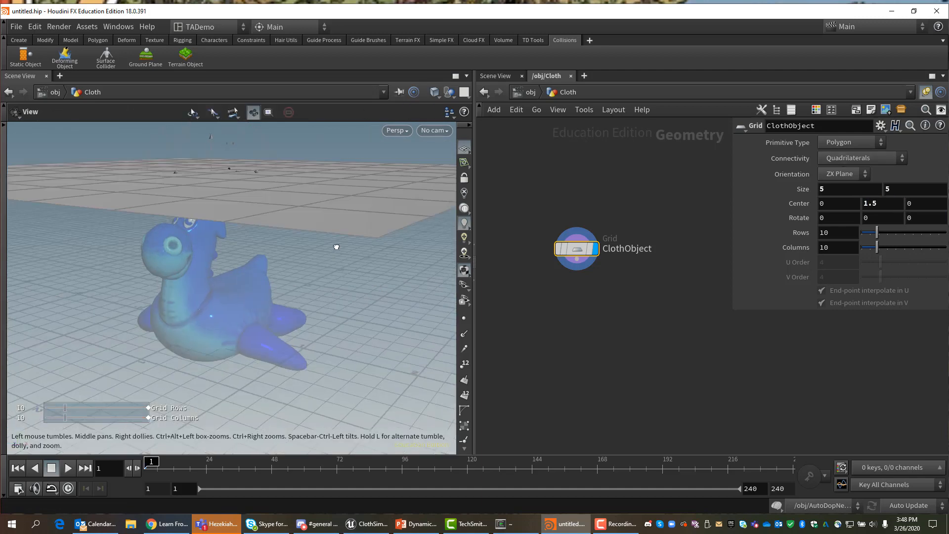
pyautogui.moveTo(335, 245)
pyautogui.mouseDown()
pyautogui.moveTo(303, 267)
pyautogui.moveTo(326, 227)
pyautogui.moveTo(339, 248)
pyautogui.moveTo(328, 234)
pyautogui.mouseUp()
pyautogui.press('Return')
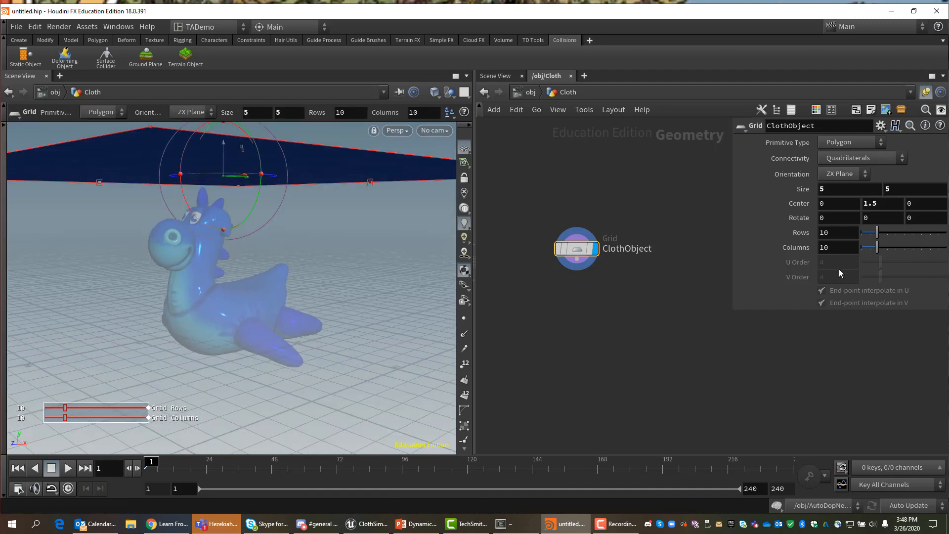
pyautogui.click(842, 235)
pyautogui.write('40')
pyautogui.press('Tab')
pyautogui.write('40')
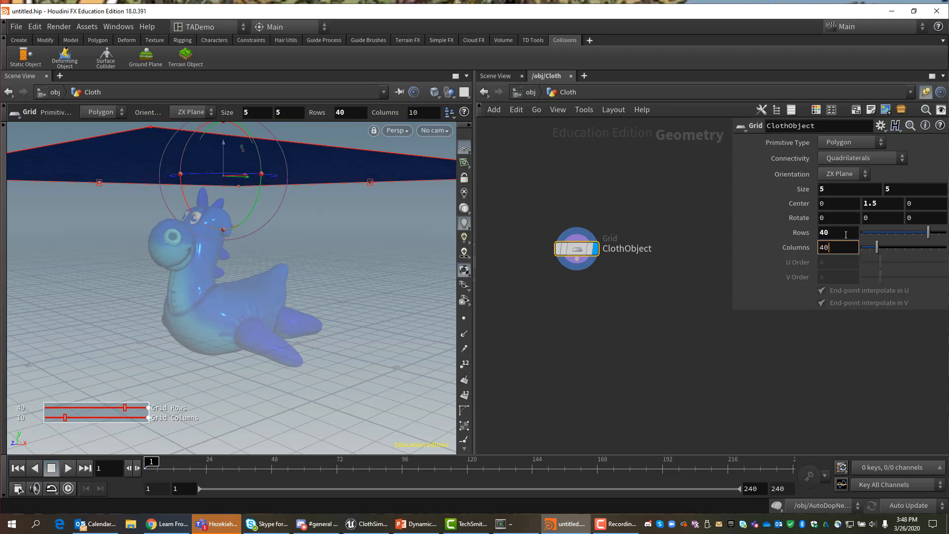
pyautogui.press('Tab')
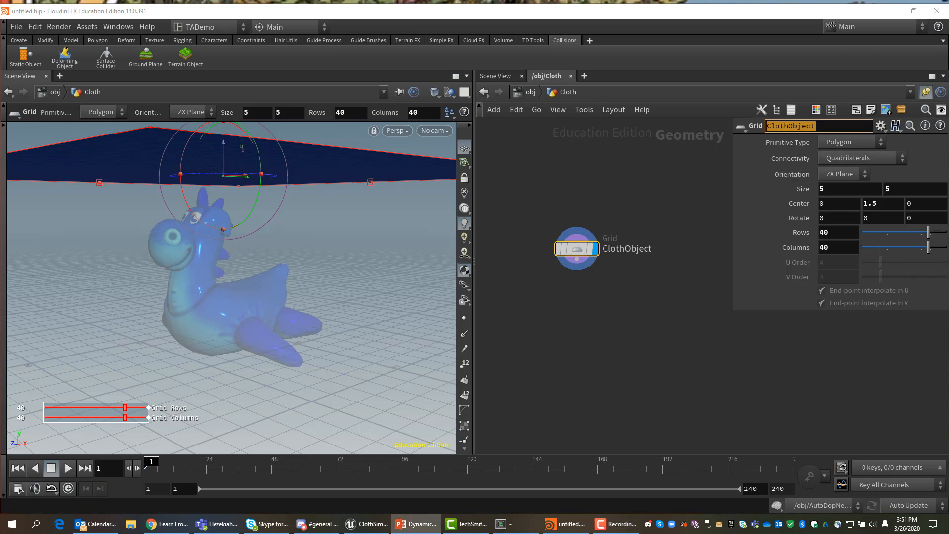
# Add the FEM Cloth tool shelf and turn the grid above the toy into an FEM cloth object.
pyautogui.click(590, 40)
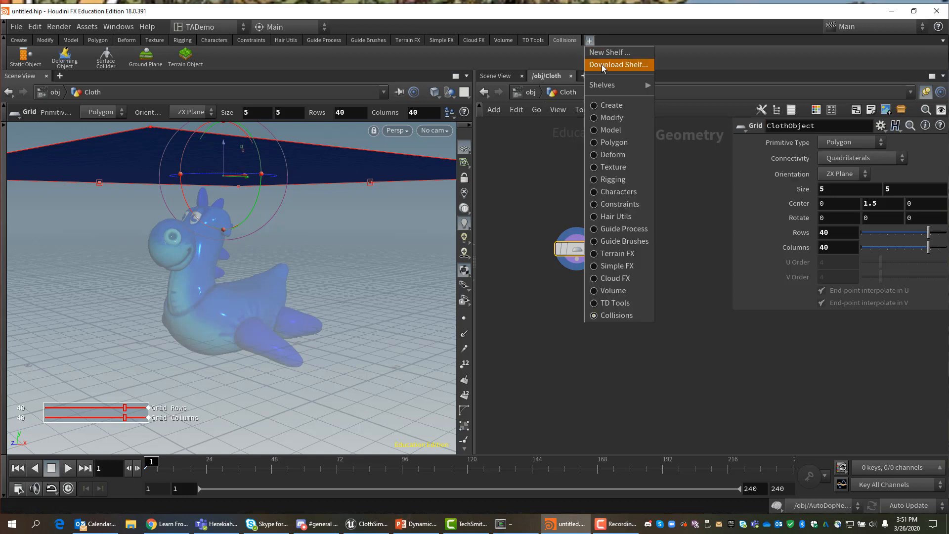
pyautogui.moveTo(612, 83)
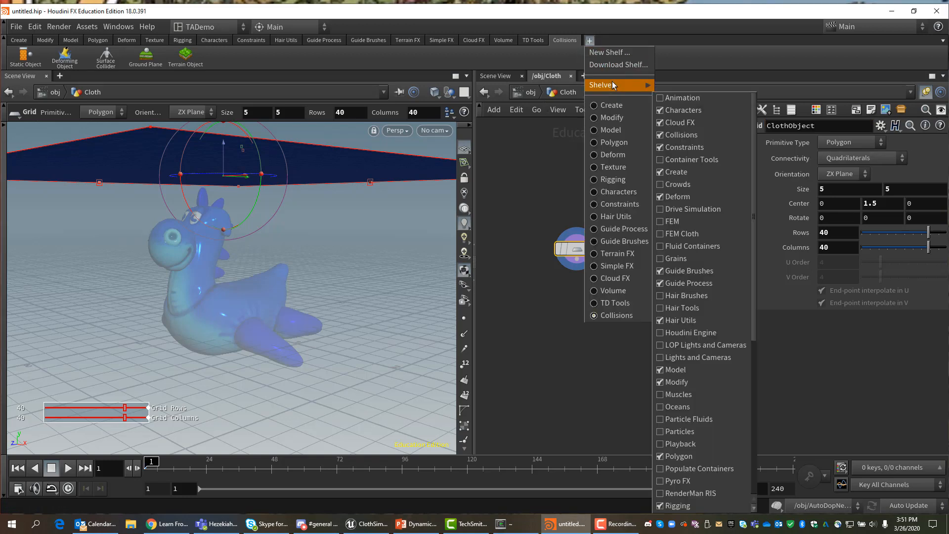
pyautogui.click(690, 234)
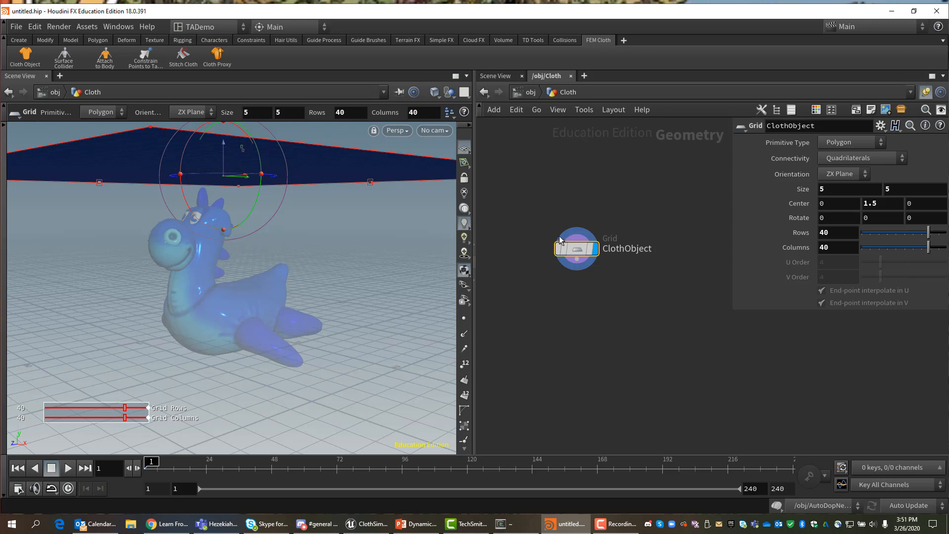
pyautogui.click(26, 55)
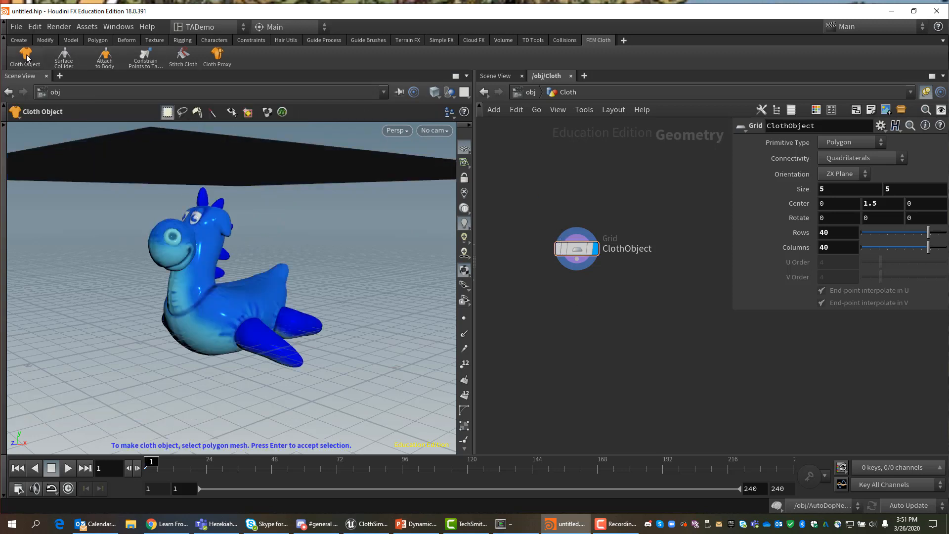
pyautogui.click(296, 168)
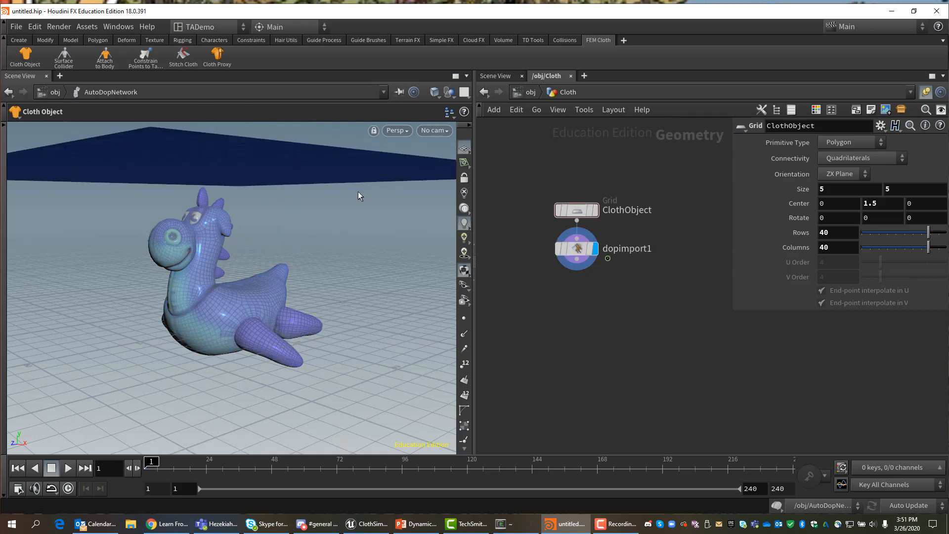
# Play the cloth simulation to check how the grid drapes over the toy, and rewind to frame 1.
pyautogui.moveTo(577, 251)
pyautogui.click(67, 468)
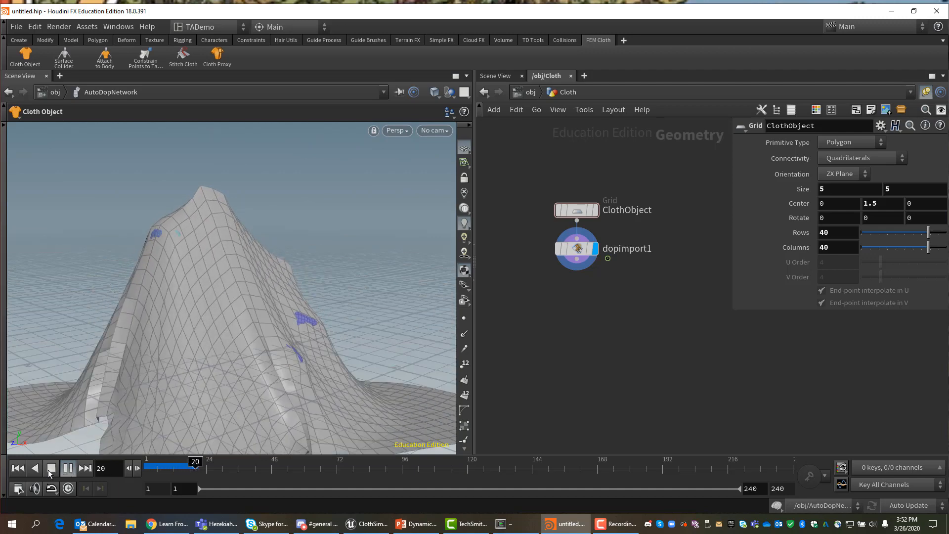
pyautogui.click(51, 474)
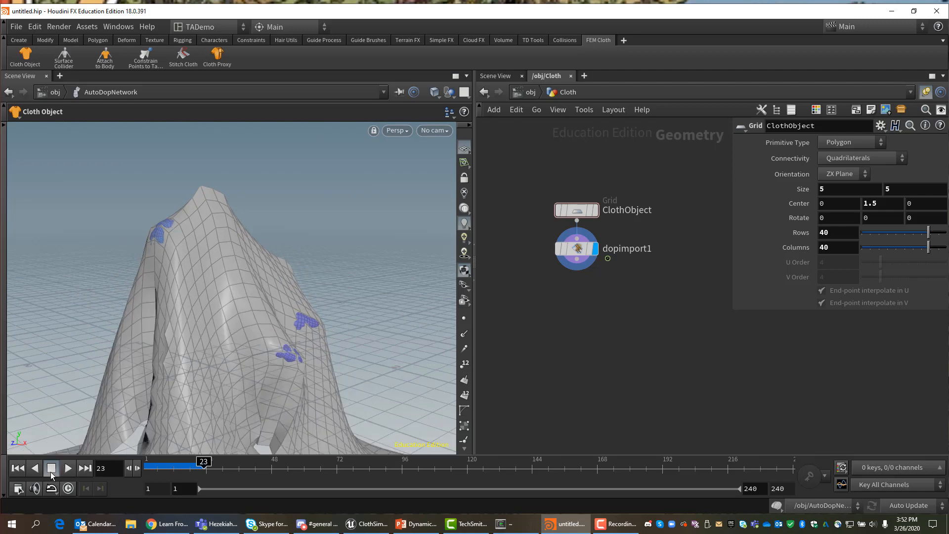
pyautogui.click(17, 467)
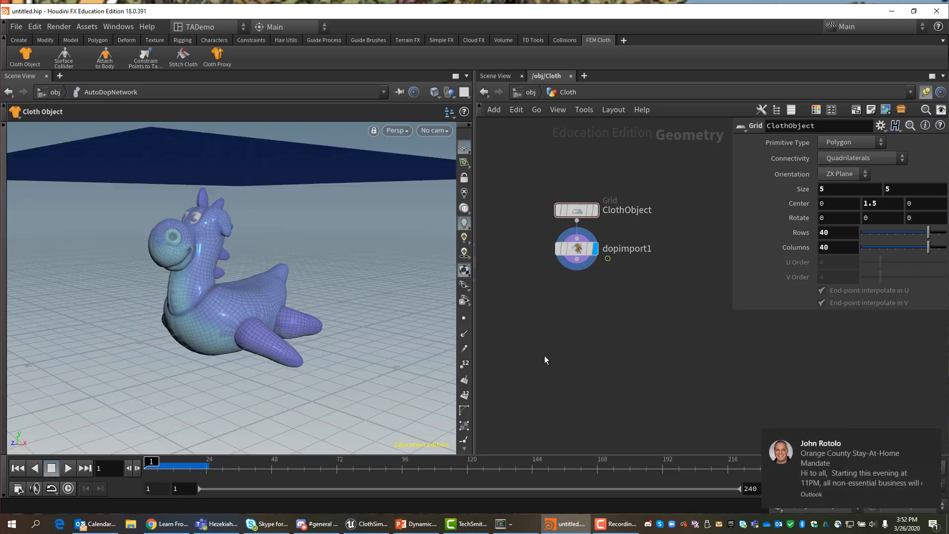
# Append a Point Wrangle node after dopimport1 and make it the displayed node.
pyautogui.moveTo(580, 257)
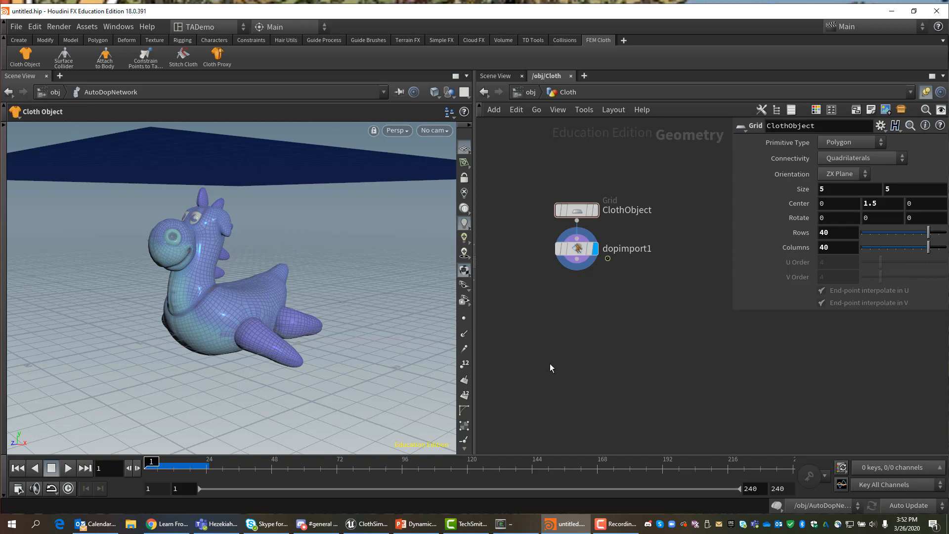
pyautogui.moveTo(583, 265); pyautogui.dragTo(606, 290)
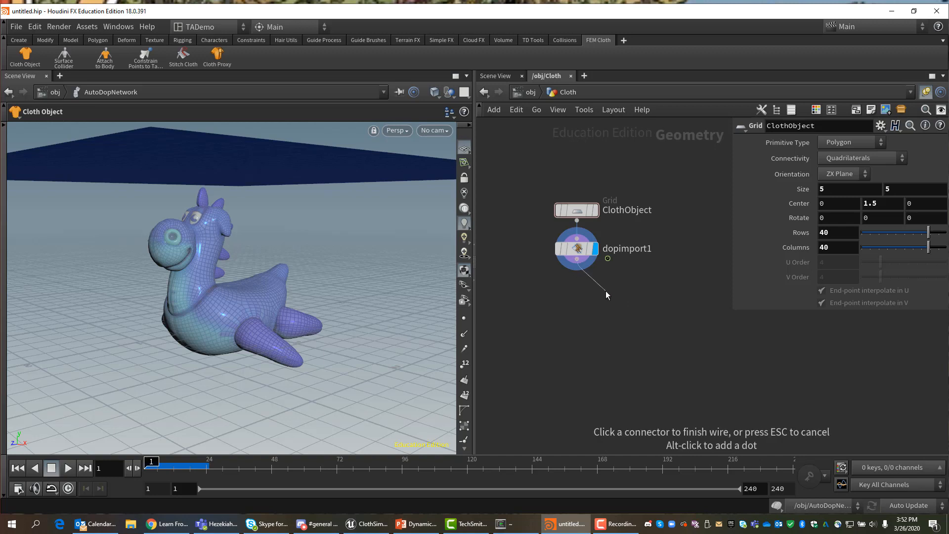
pyautogui.press('Tab')
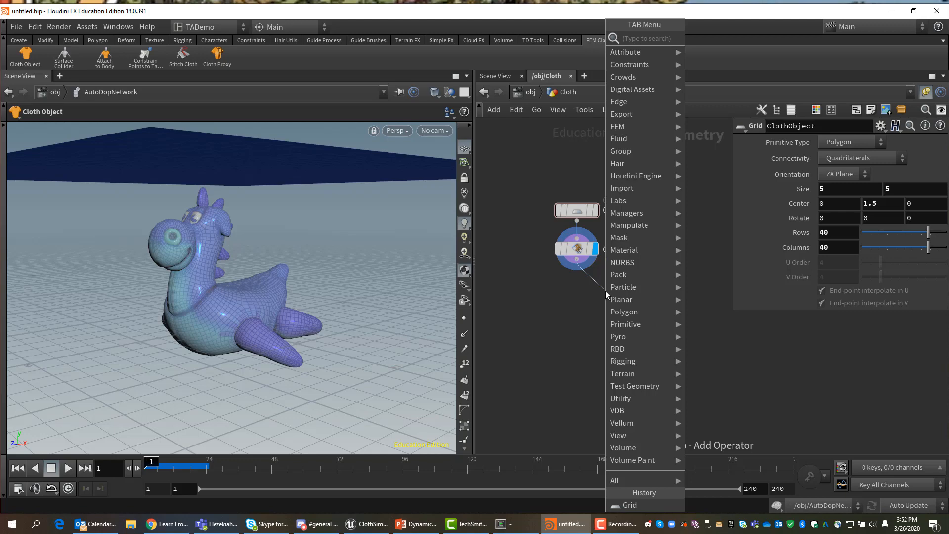
pyautogui.write('poinr')
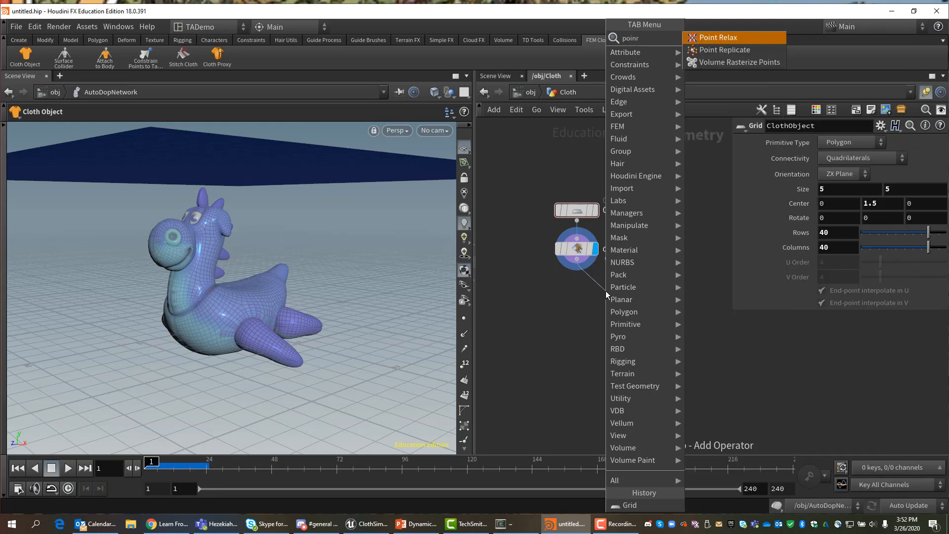
pyautogui.press('BackSpace')
pyautogui.write('twar')
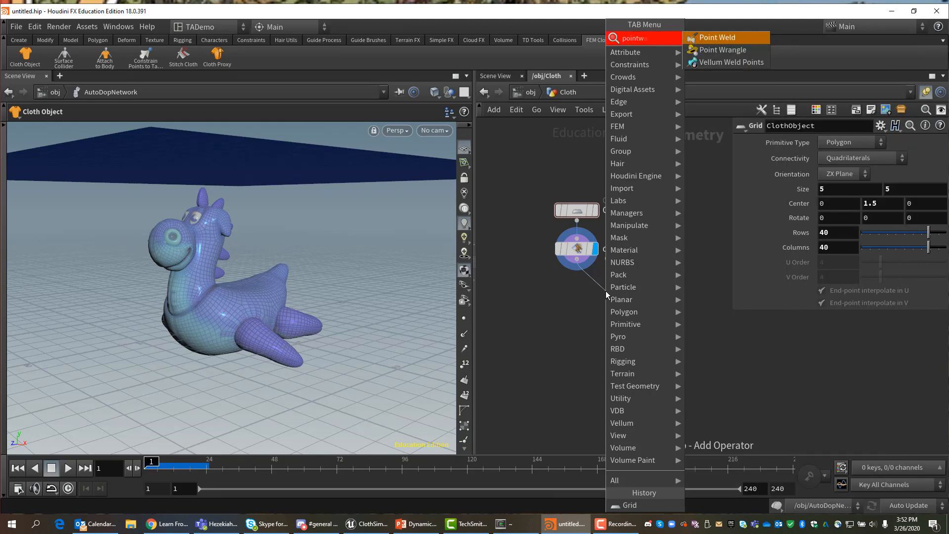
pyautogui.click(723, 49)
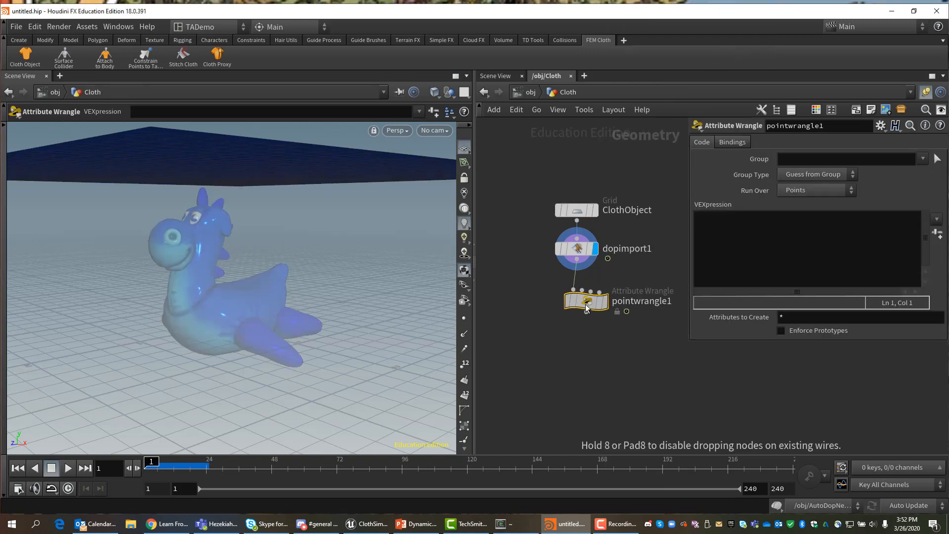
pyautogui.click(606, 308)
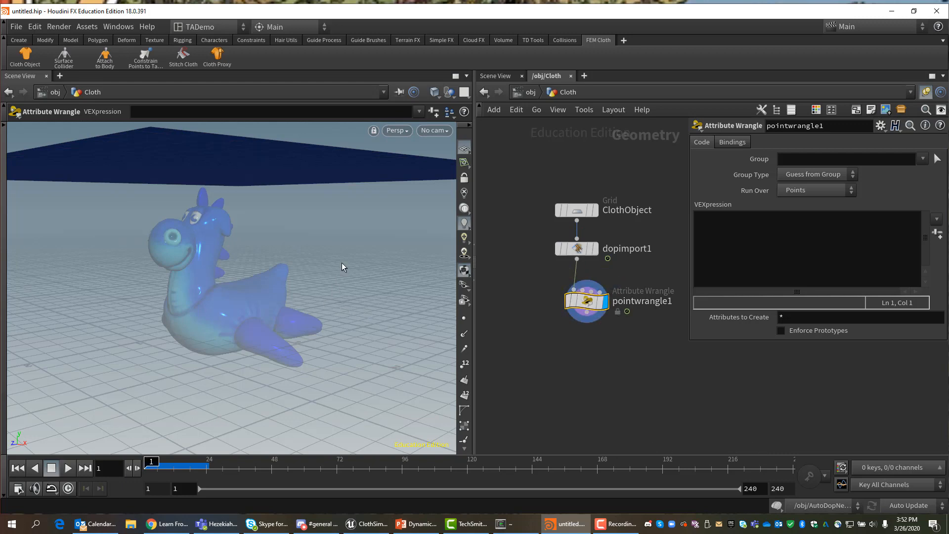
pyautogui.press('Escape')
pyautogui.moveTo(345, 258); pyautogui.dragTo(366, 262)
pyautogui.click(718, 232)
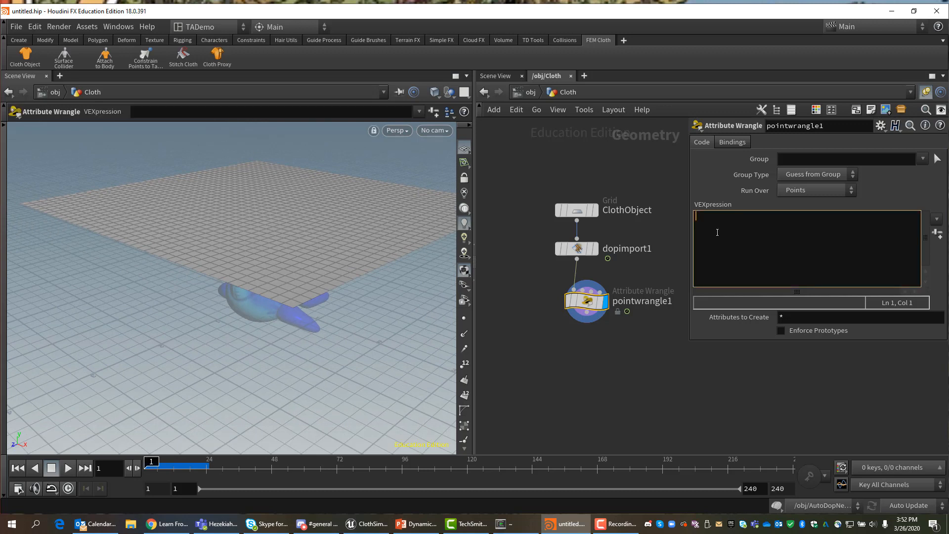
pyautogui.write('@Cd =')
pyautogui.write('rel')
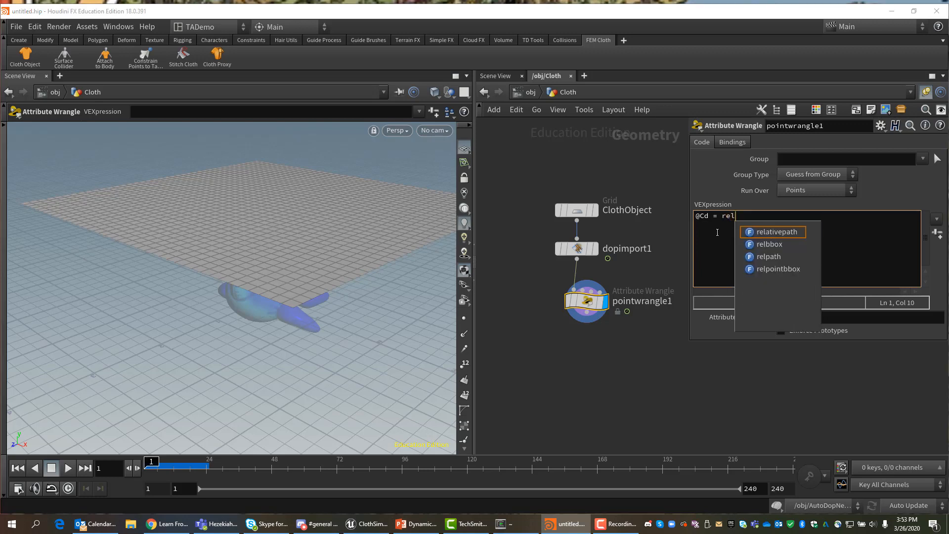
pyautogui.write('bbo')
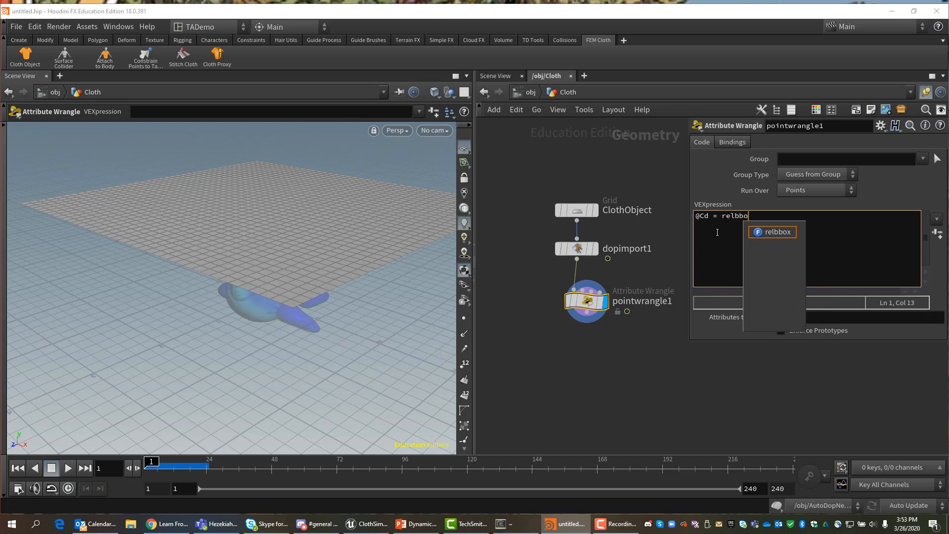
pyautogui.write('x(')
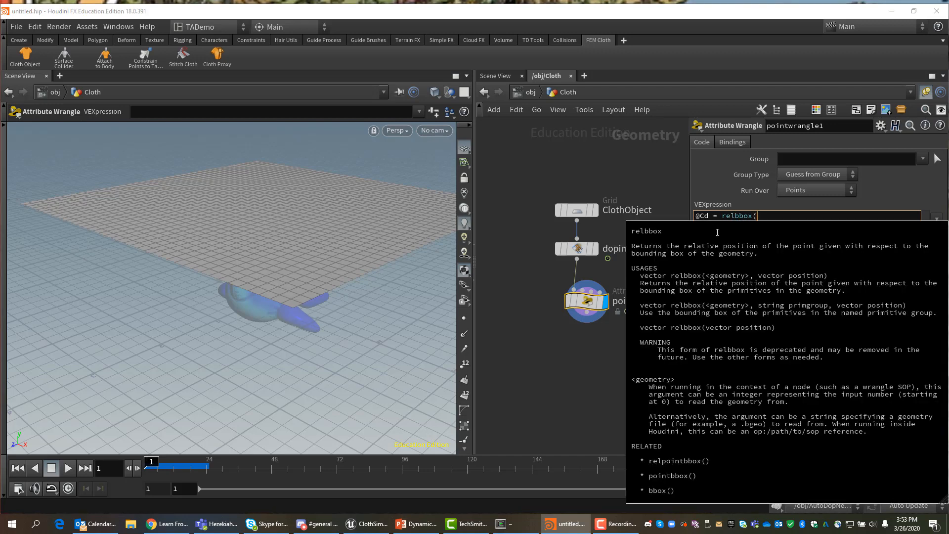
pyautogui.write('0-')
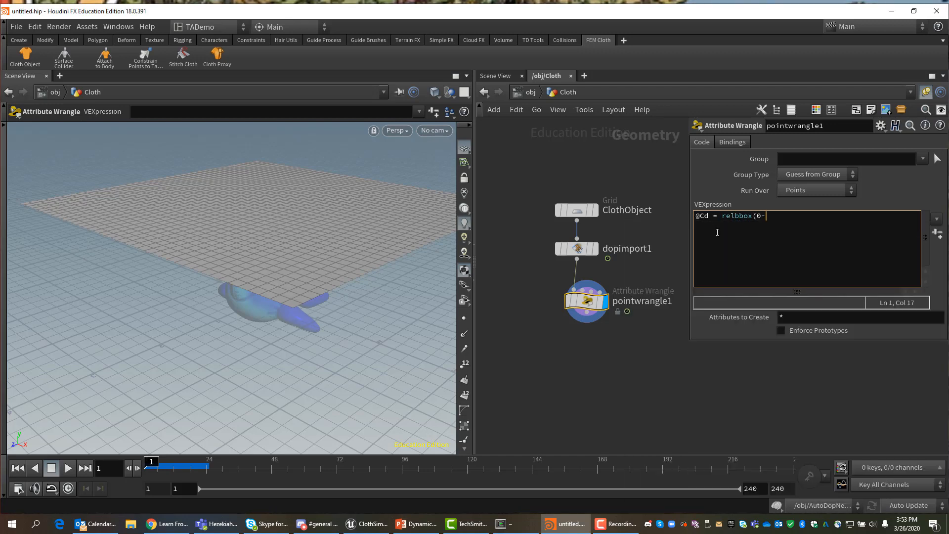
pyautogui.press('BackSpace')
pyautogui.write(', @P);')
pyautogui.click(293, 247)
pyautogui.keyDown('alt'); pyautogui.moveTo(317, 220); pyautogui.dragTo(317, 224); pyautogui.keyUp('alt')
pyautogui.keyDown('alt'); pyautogui.scroll(-4, 321, 223); pyautogui.keyUp('alt')
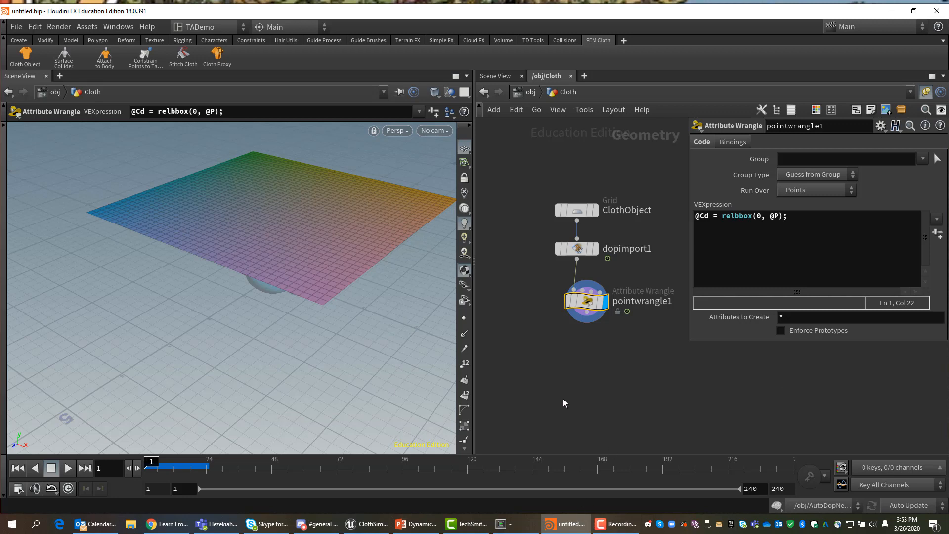
# Return to the object level and move the AutoDopNetwork node to the left below Roberto.
pyautogui.click(558, 387)
pyautogui.press('u')
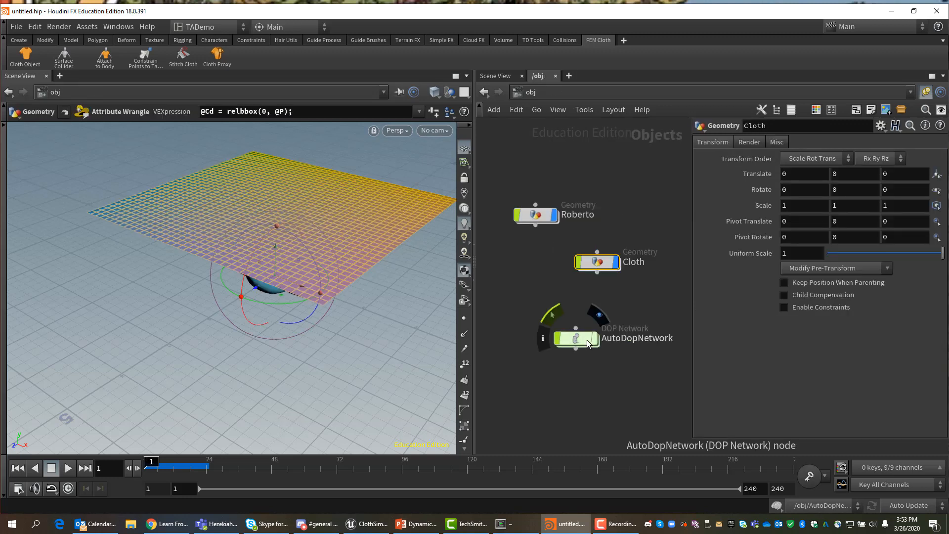
pyautogui.moveTo(572, 337); pyautogui.dragTo(506, 289)
pyautogui.click(565, 369)
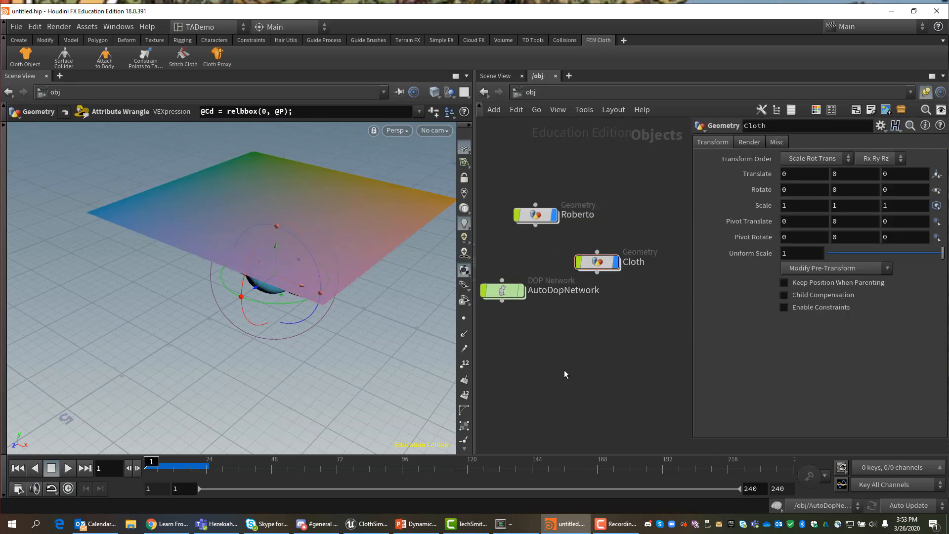
# Add a Ground Plane collision object to the simulation beneath the toy and cloth.
pyautogui.click(567, 40)
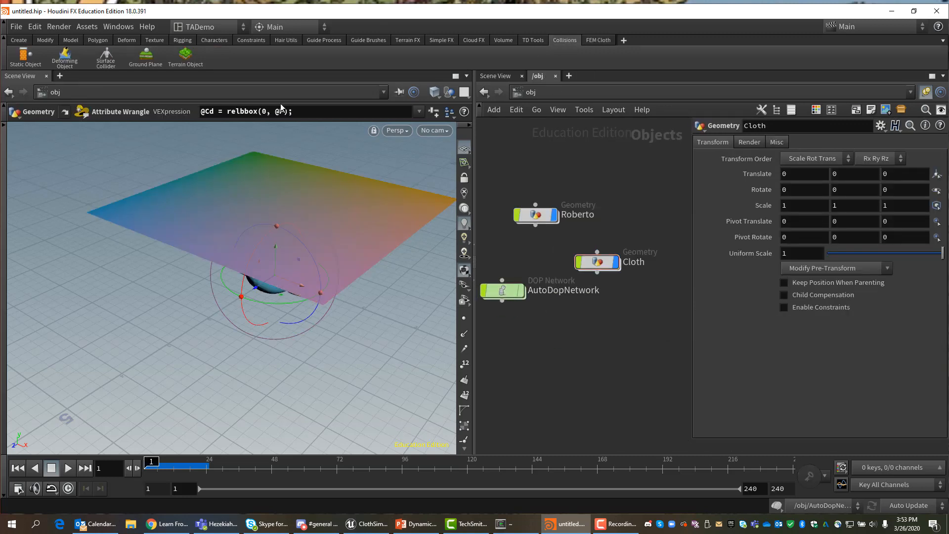
pyautogui.click(145, 55)
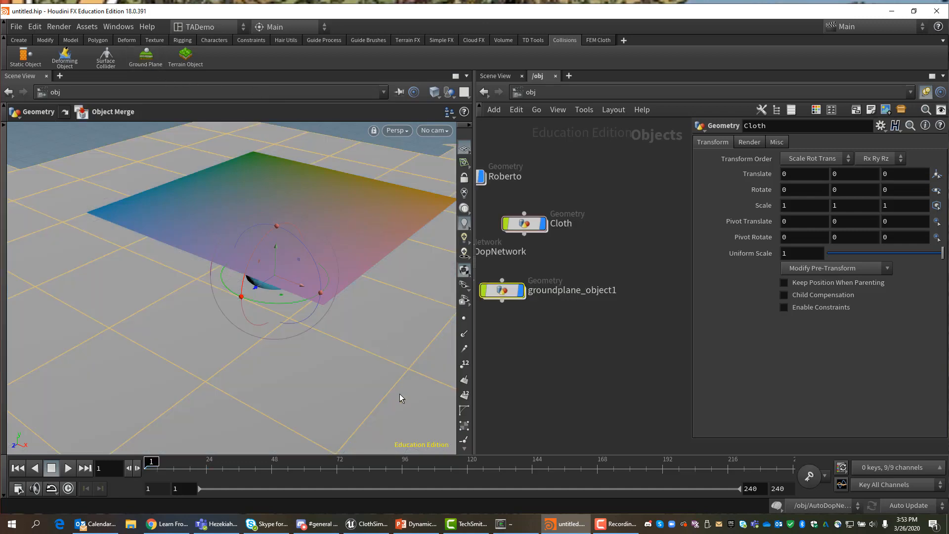
pyautogui.moveTo(396, 392); pyautogui.dragTo(371, 306)
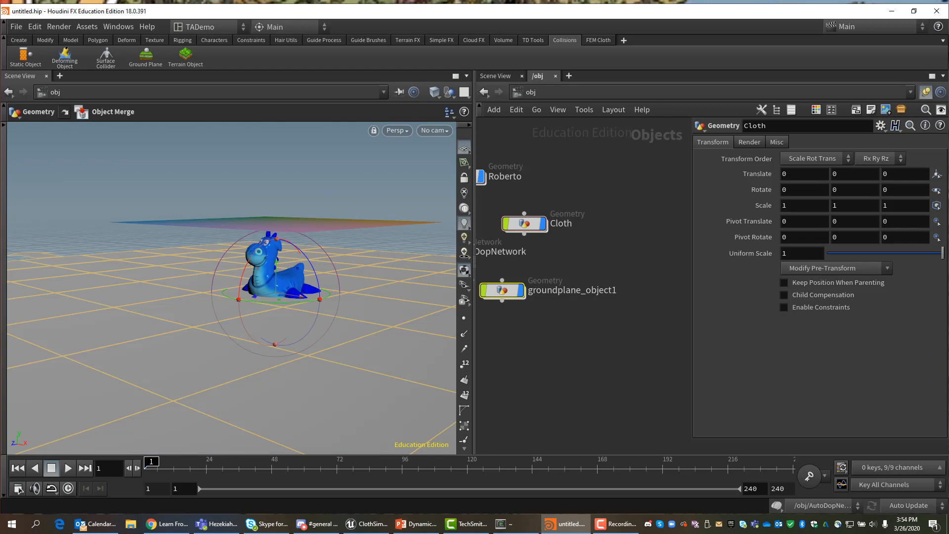
# Try lowering the Cloth object with Y translations of -0.25 and -0.05.
pyautogui.hotkey('alt', 'Tab')
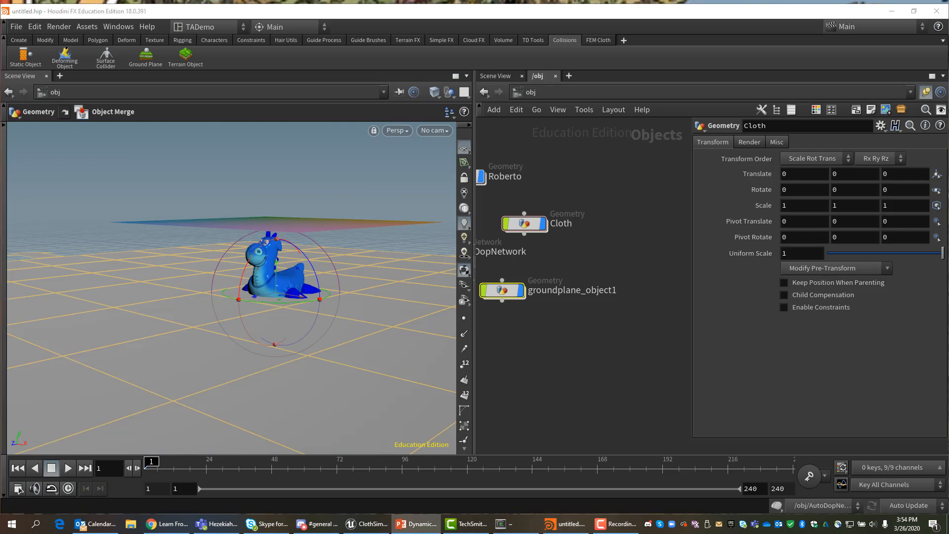
pyautogui.click(853, 176)
pyautogui.write('-')
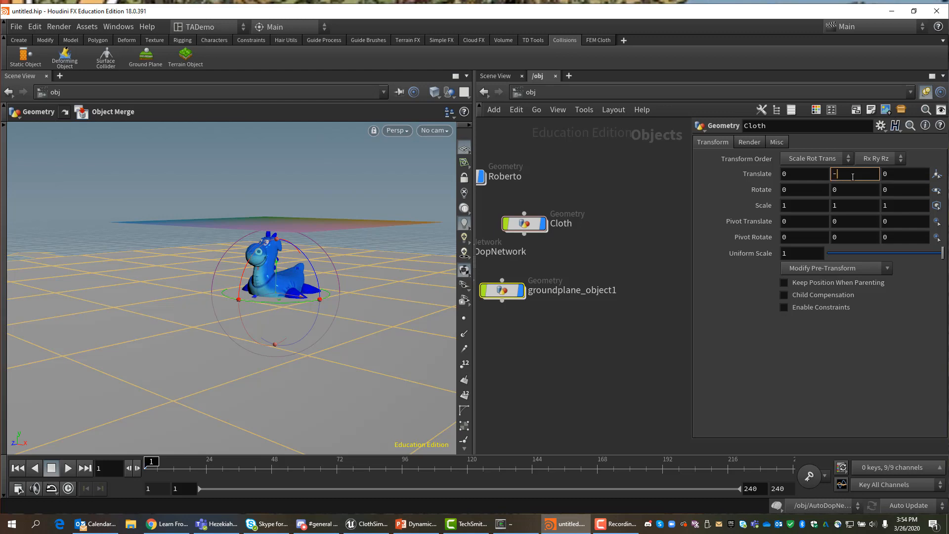
pyautogui.write('.25')
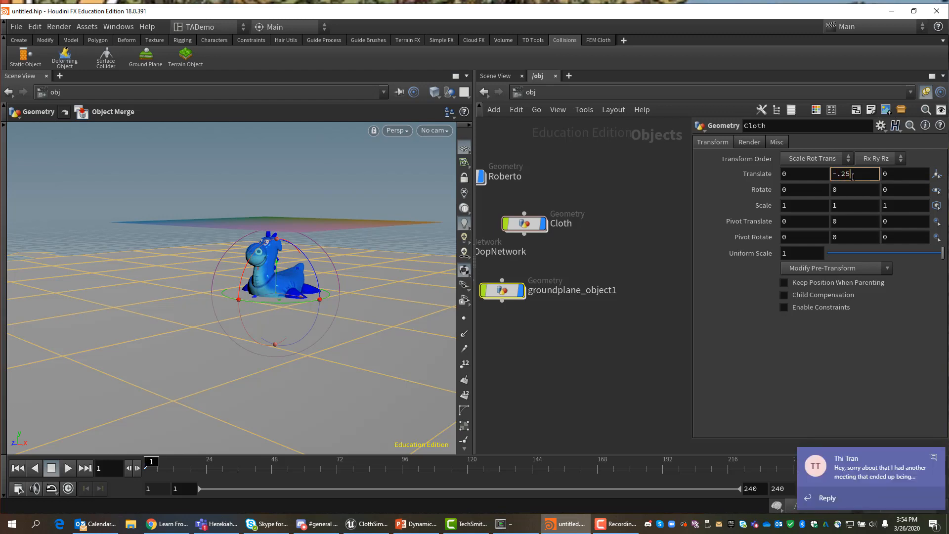
pyautogui.press('Return')
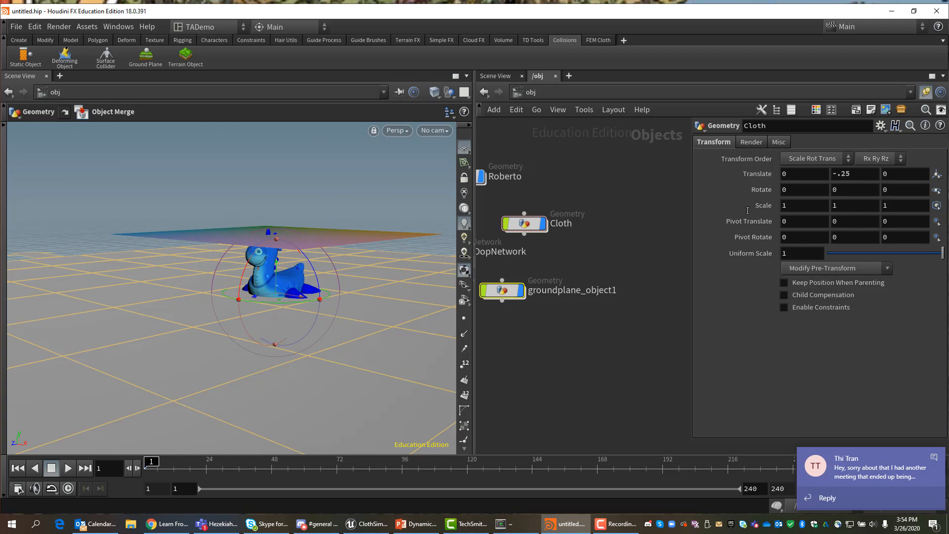
pyautogui.middleClick(865, 177)
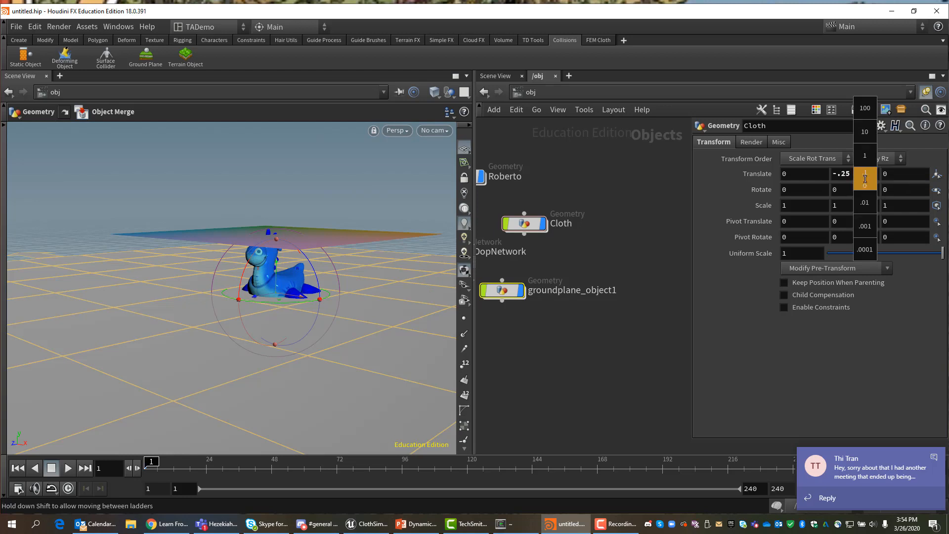
pyautogui.moveTo(865, 179)
pyautogui.mouseDown(button='middle')
pyautogui.moveTo(911, 185)
pyautogui.moveTo(849, 187)
pyautogui.mouseUp(button='middle')
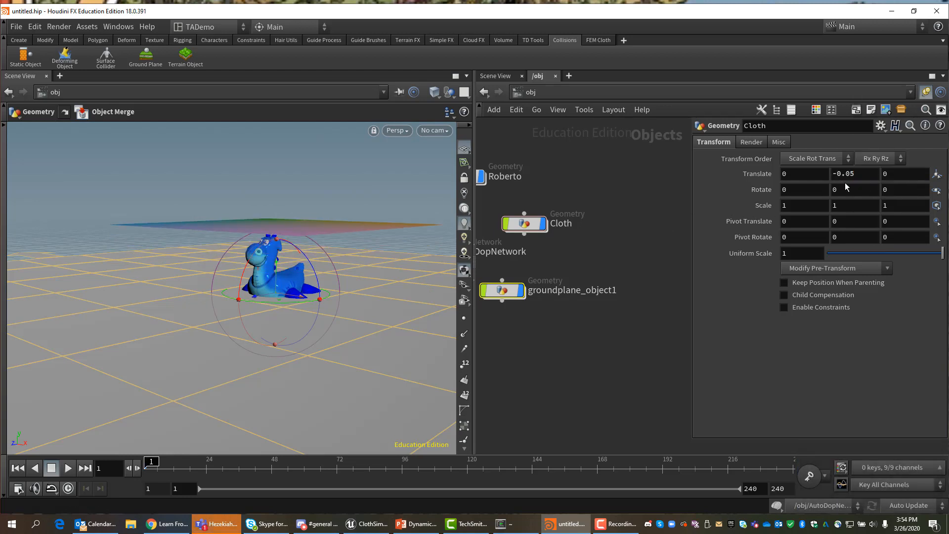
# Reset the Cloth object's Y translation to 0.
pyautogui.doubleClick(869, 173)
pyautogui.press('BackSpace')
pyautogui.write('0')
pyautogui.press('Return')
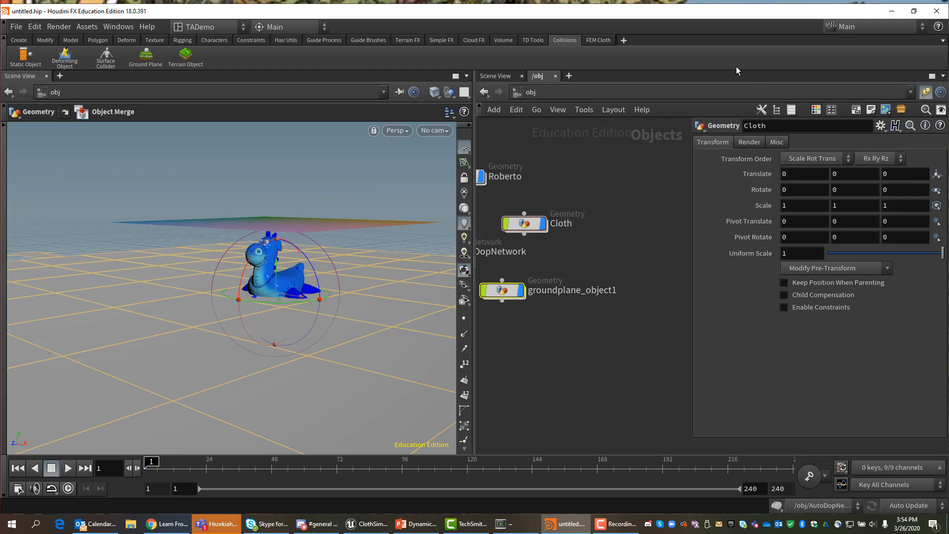
# Lower the ground plane object beneath the toy by setting its Y translation to -0.25.
pyautogui.press('h')
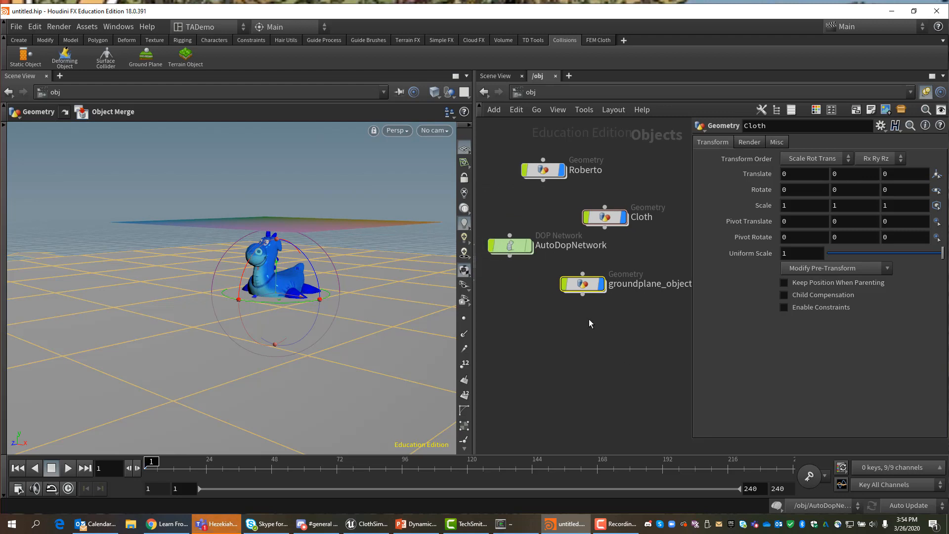
pyautogui.click(517, 243)
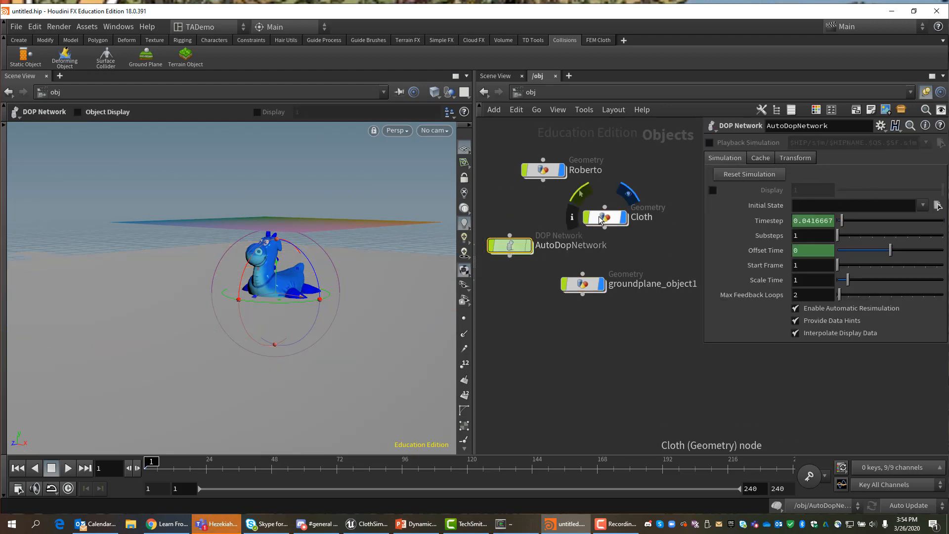
pyautogui.click(592, 289)
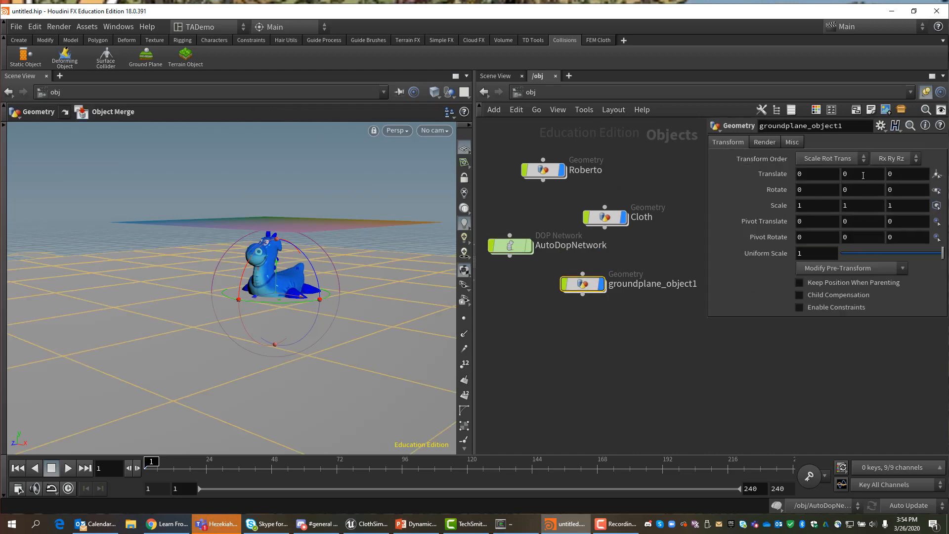
pyautogui.moveTo(864, 174); pyautogui.dragTo(838, 176, button='middle')
pyautogui.click(868, 174)
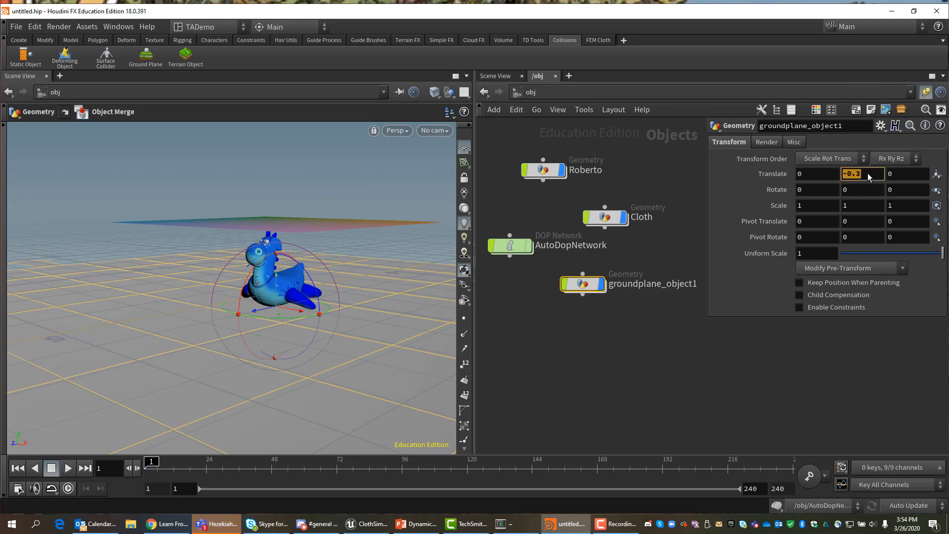
pyautogui.write('-.25')
pyautogui.press('Return')
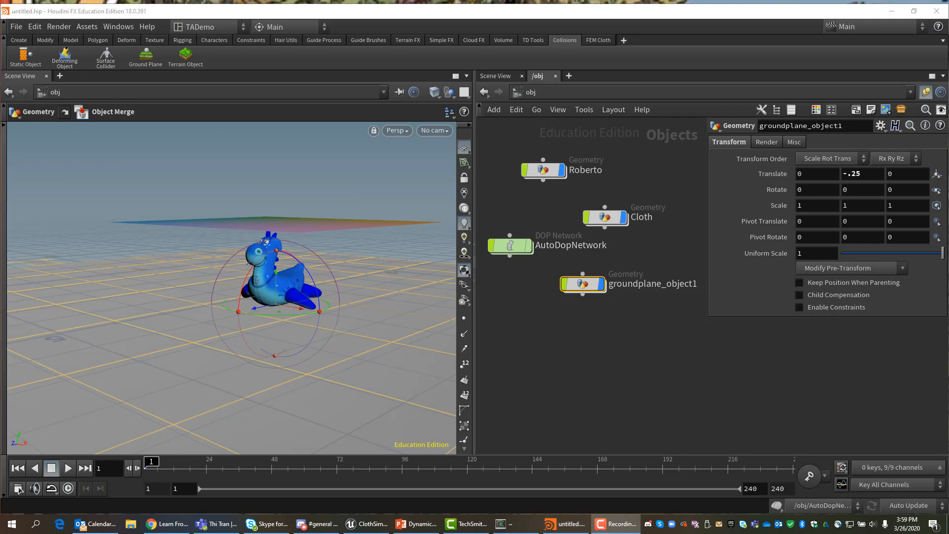
# Play the simulation to check the cloth falling over the toy with the lowered ground, and rewind to frame 1.
pyautogui.click(69, 468)
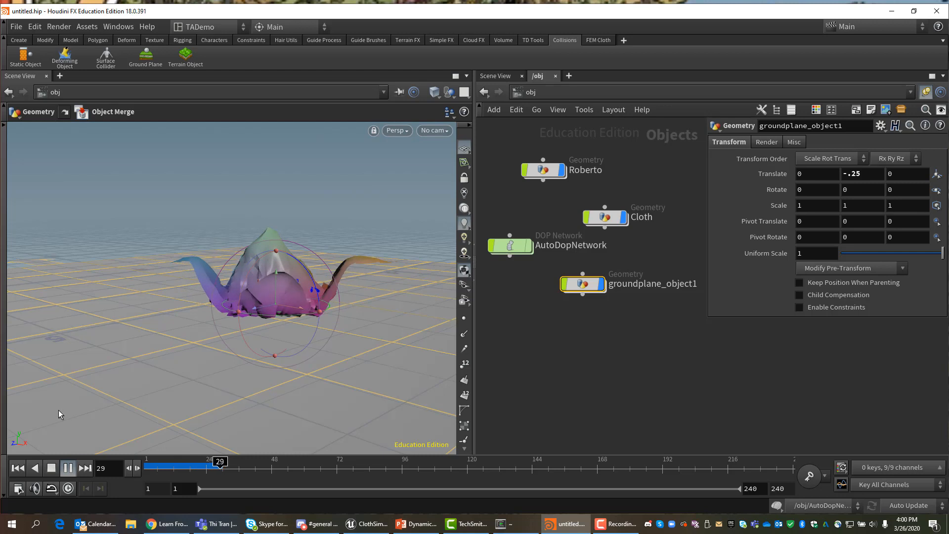
pyautogui.click(52, 468)
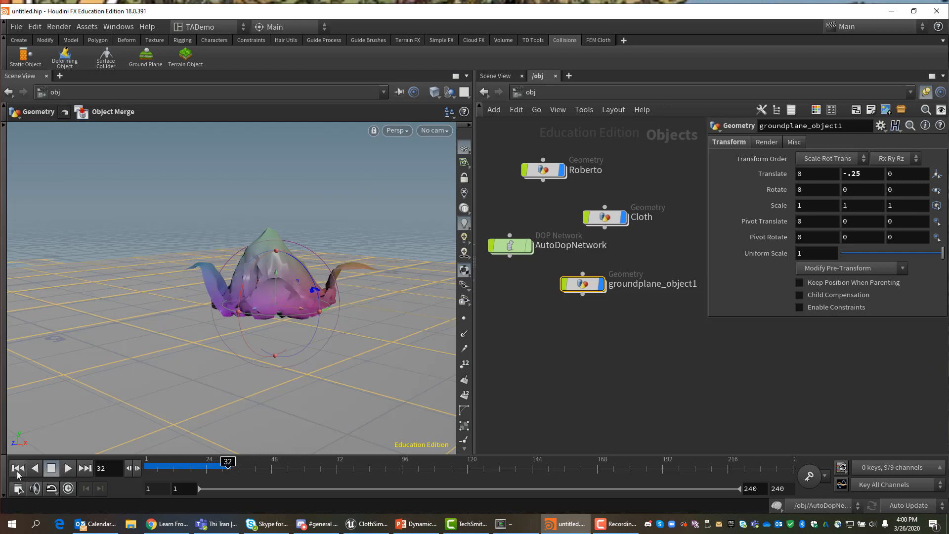
pyautogui.click(18, 468)
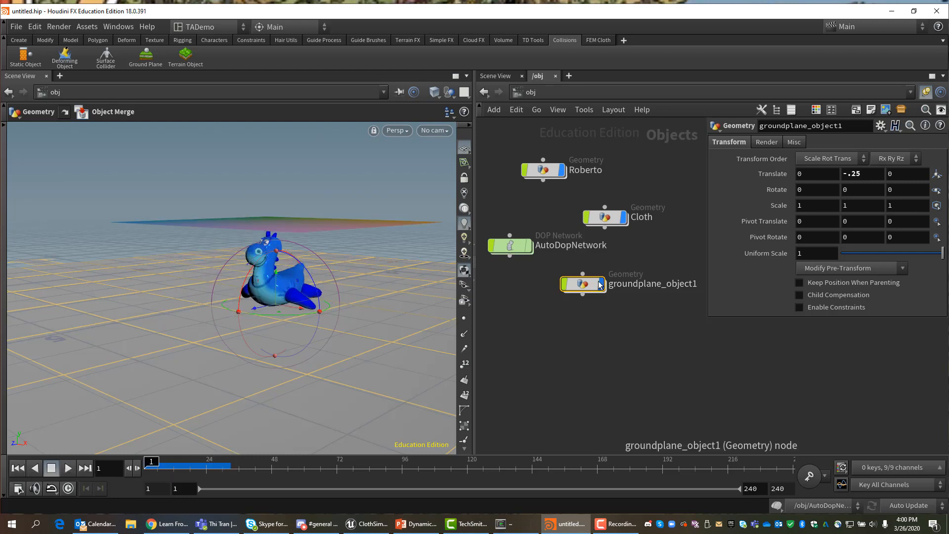
# Open the AutoDopNetwork, widen the network view, and move the ground plane node above the Cloth node.
pyautogui.doubleClick(520, 245)
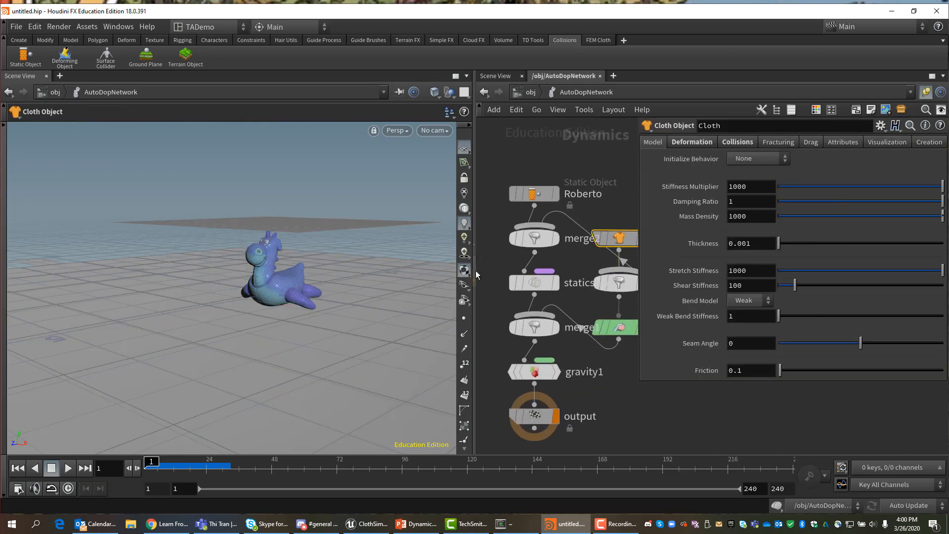
pyautogui.moveTo(475, 303); pyautogui.dragTo(350, 319)
pyautogui.moveTo(590, 368); pyautogui.dragTo(505, 370, button='middle')
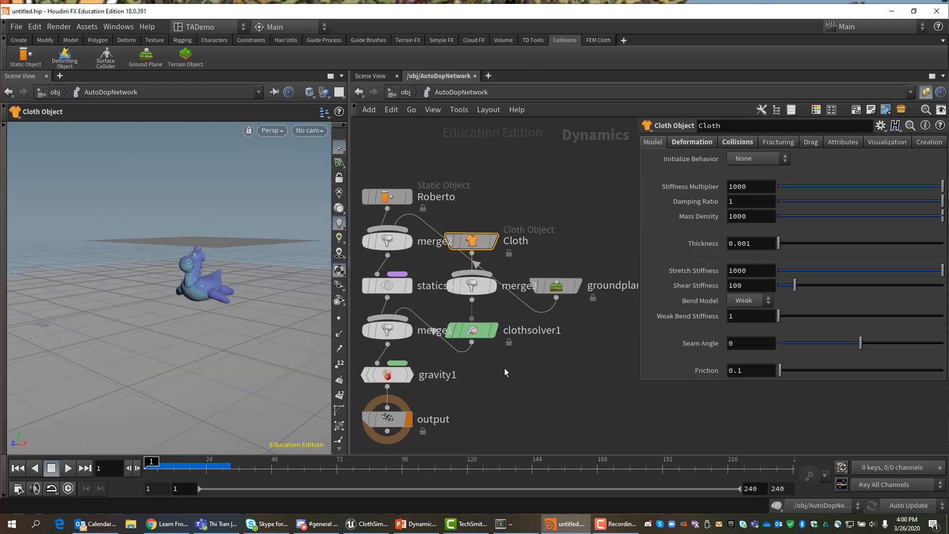
pyautogui.moveTo(554, 291); pyautogui.dragTo(491, 168)
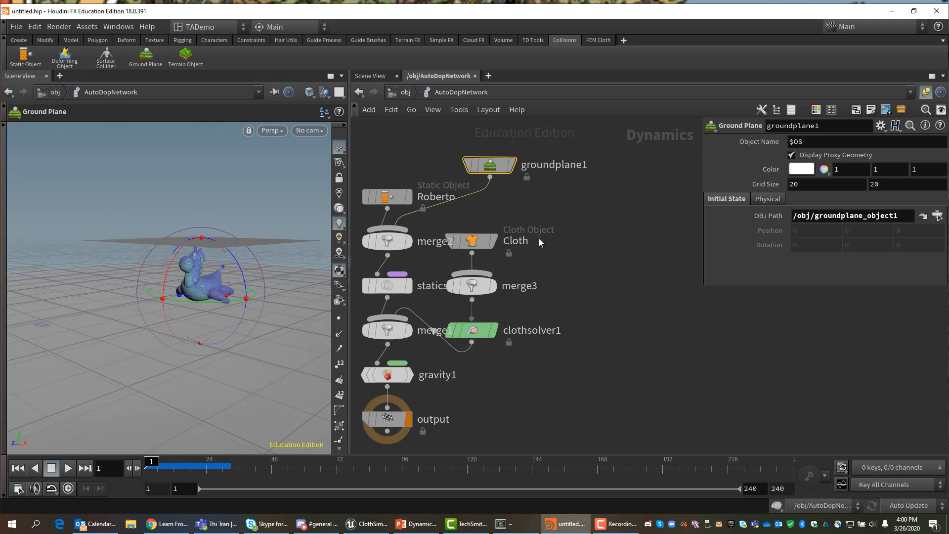
# Set the ground plane's physical Bounce to 0.
pyautogui.click(769, 199)
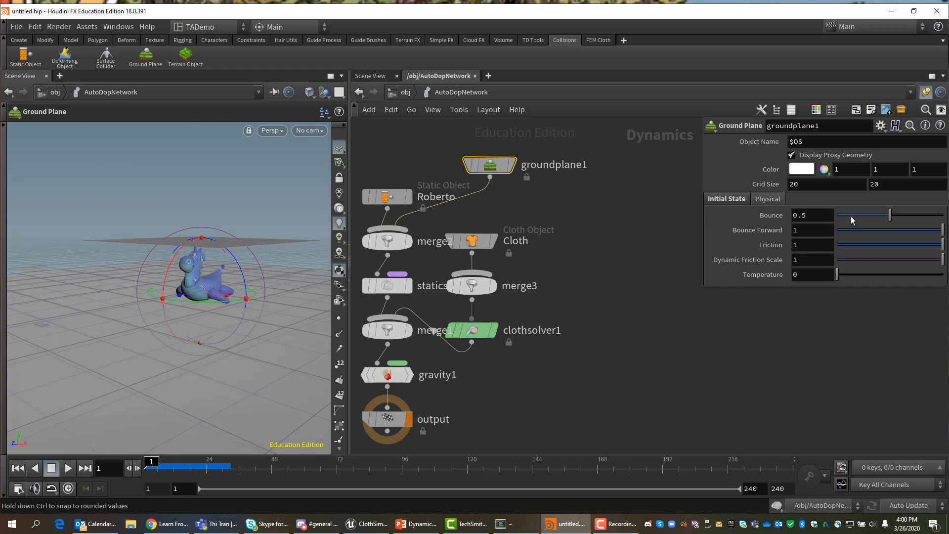
pyautogui.click(819, 215)
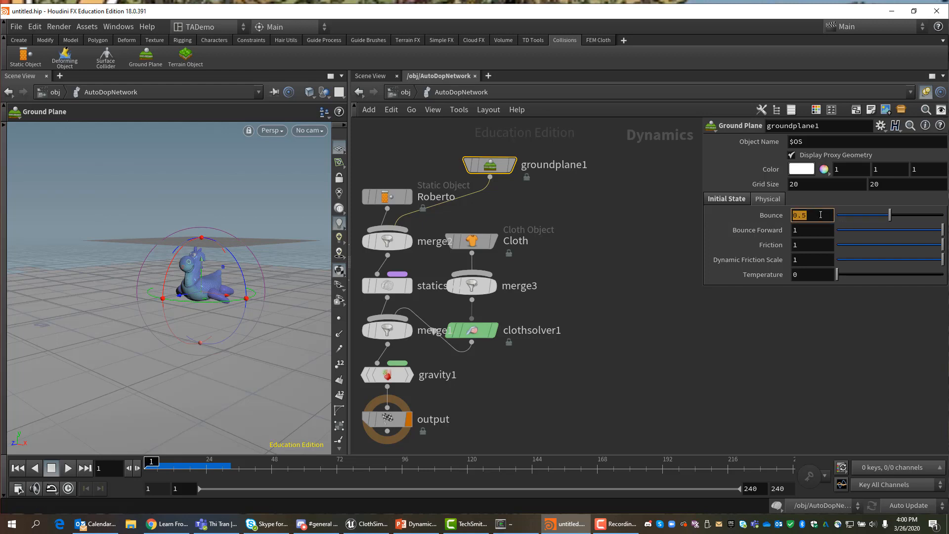
pyautogui.write('0')
pyautogui.press('Return')
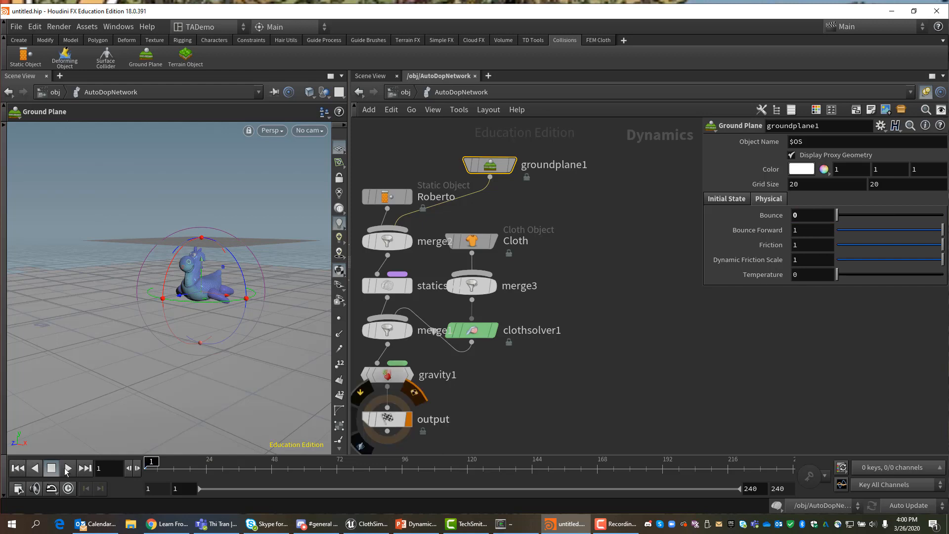
# Play the simulation with the non-bouncing ground plane and return to the first frame.
pyautogui.click(67, 469)
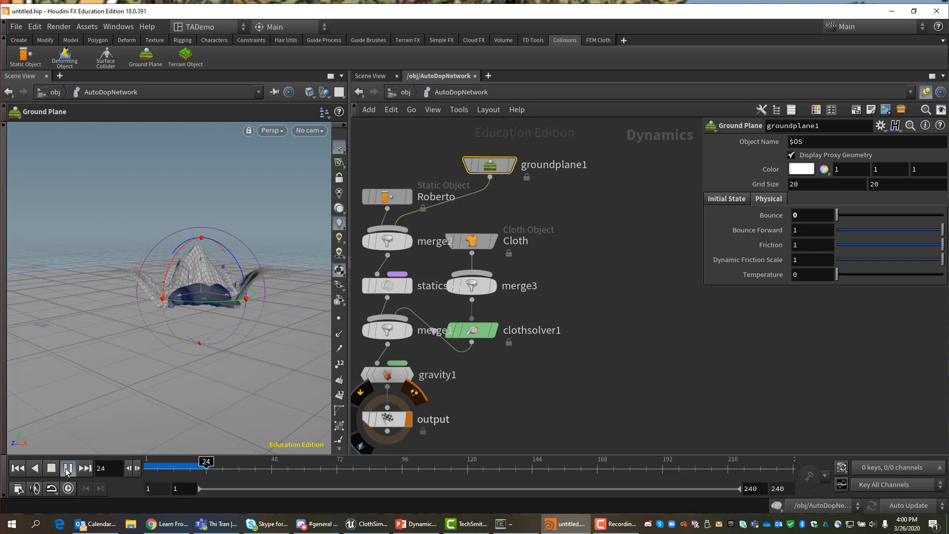
pyautogui.click(18, 471)
pyautogui.click(18, 469)
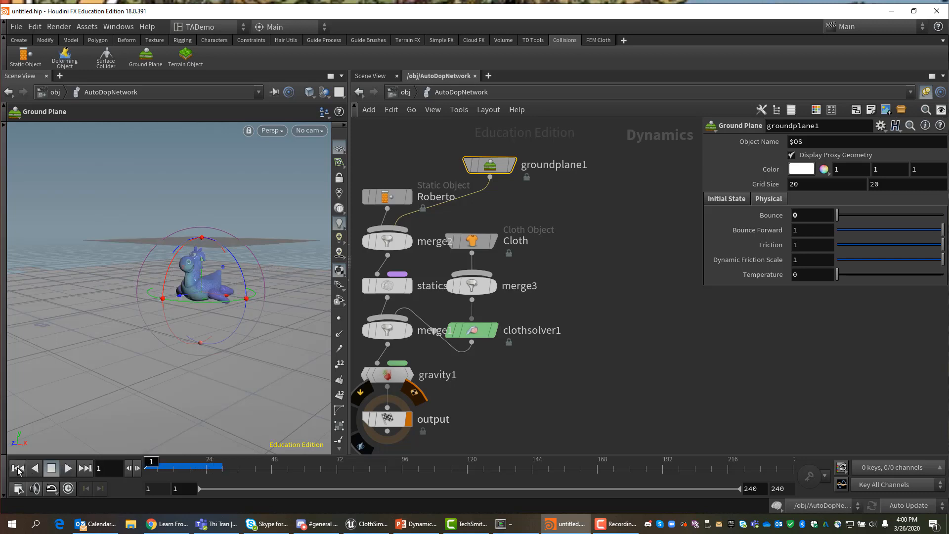
# Look through the Cloth object's model, deformation, collision, fracturing, drag, attribute, visualization and creation settings.
pyautogui.click(484, 245)
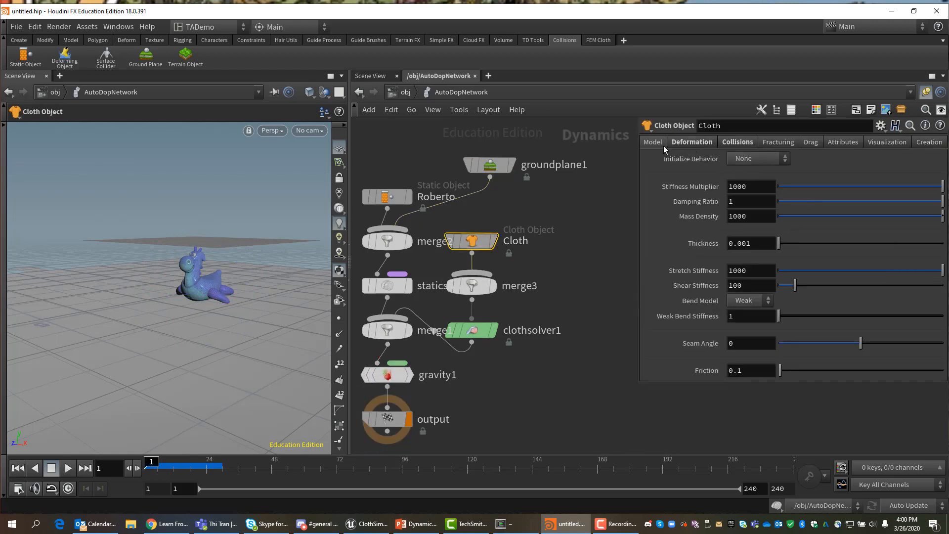
pyautogui.click(688, 144)
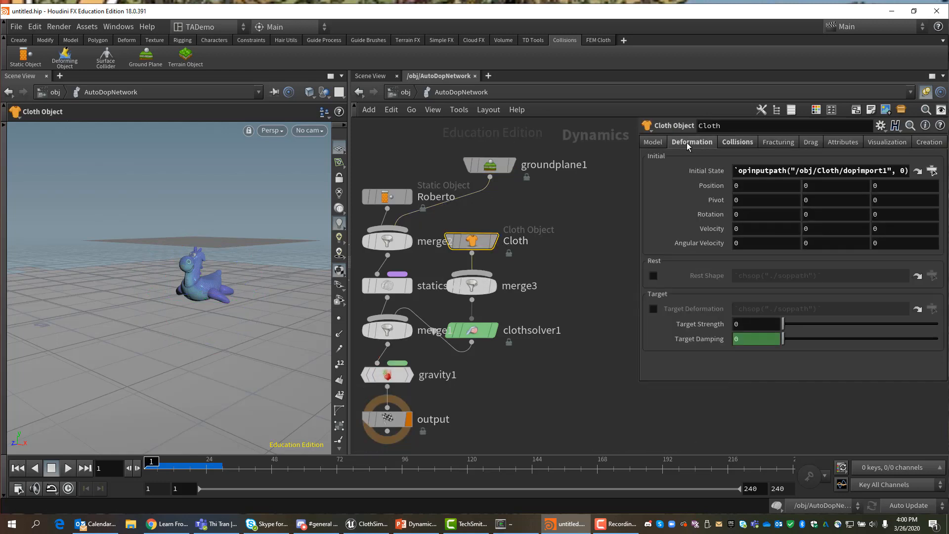
pyautogui.click(748, 143)
pyautogui.click(784, 142)
pyautogui.click(806, 142)
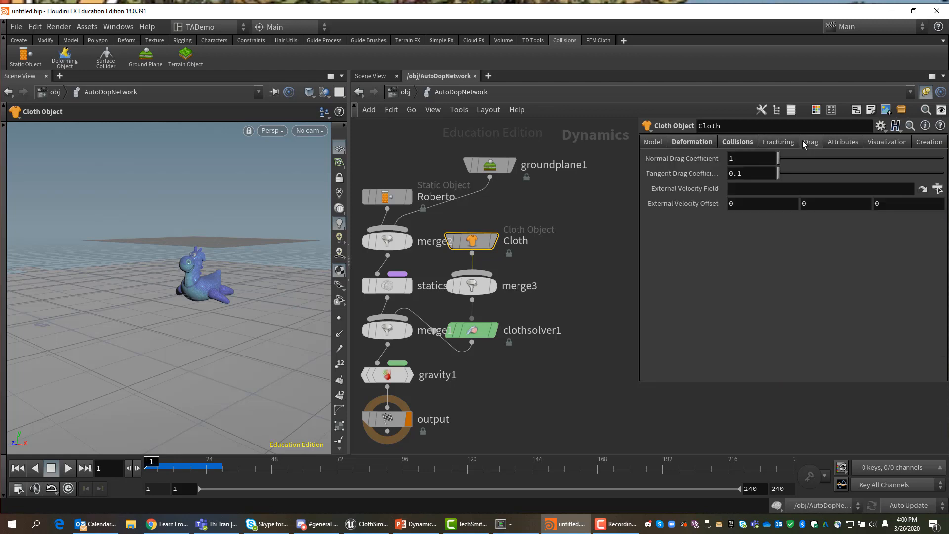
pyautogui.click(844, 142)
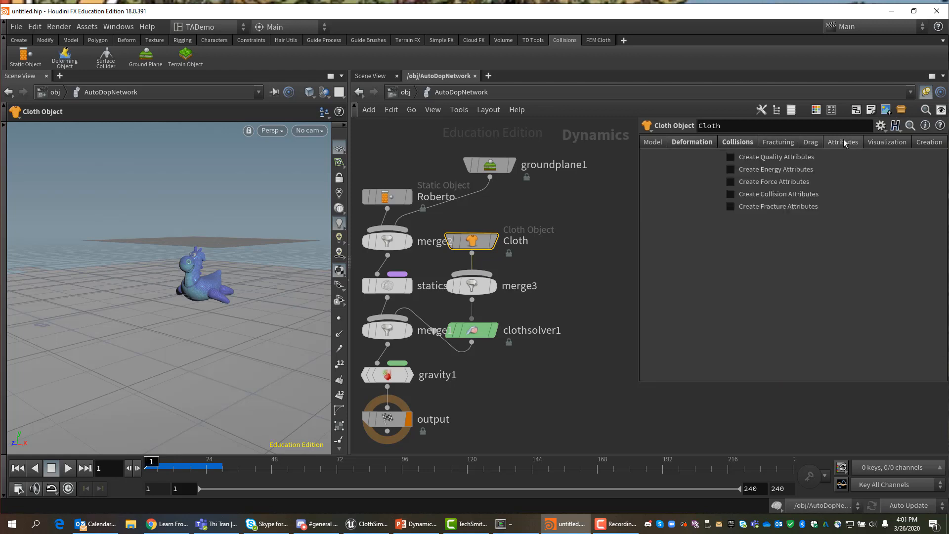
pyautogui.click(887, 142)
pyautogui.click(923, 141)
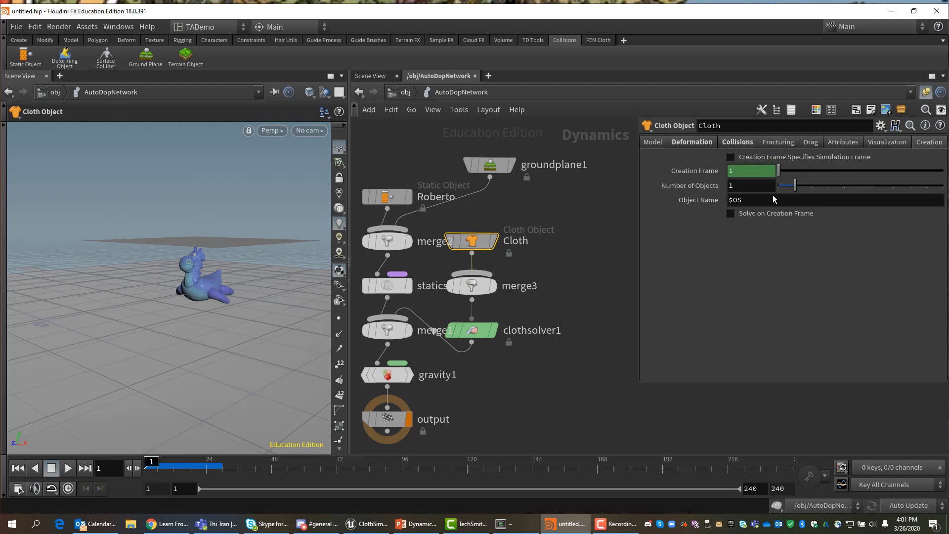
pyautogui.click(646, 144)
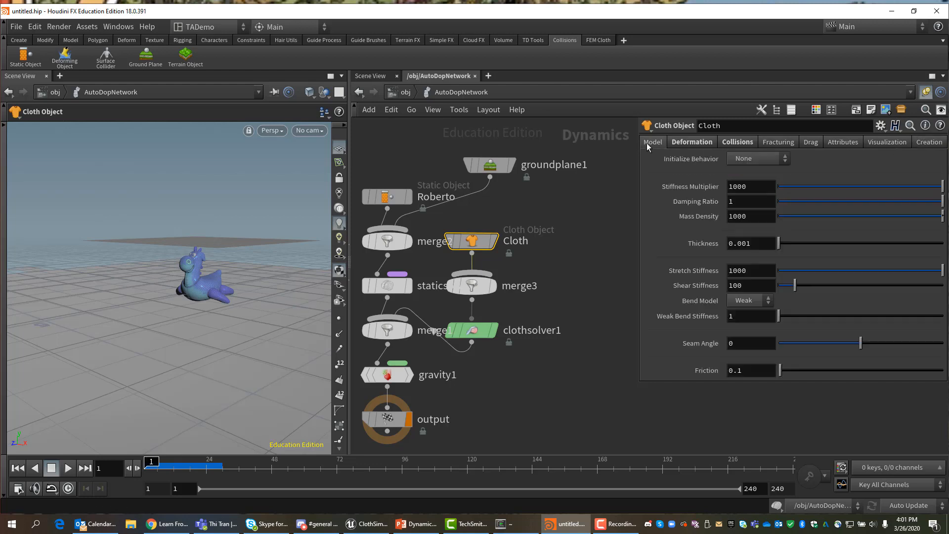
pyautogui.click(685, 140)
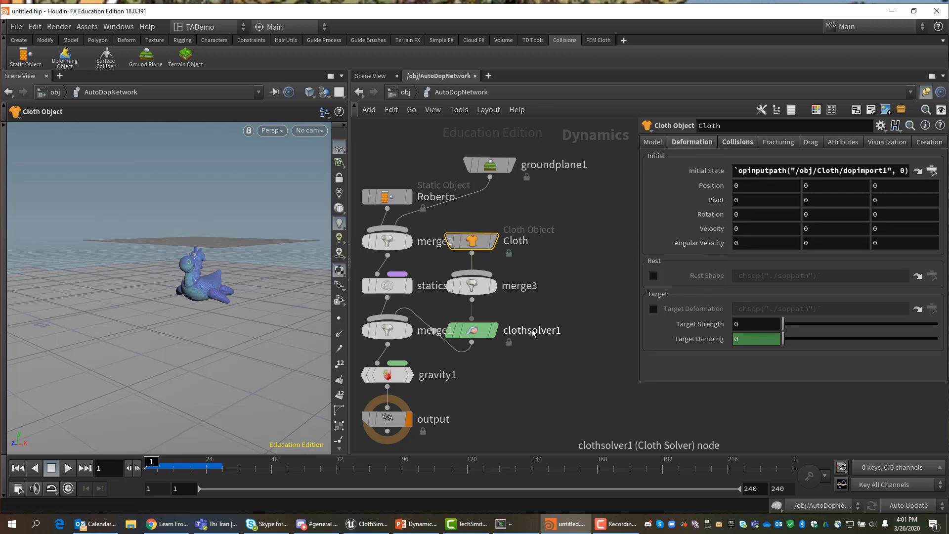
# Examine the cloth solver's substeps and collision passes, and review the Cloth object's collision, drag and remaining settings again.
pyautogui.click(473, 330)
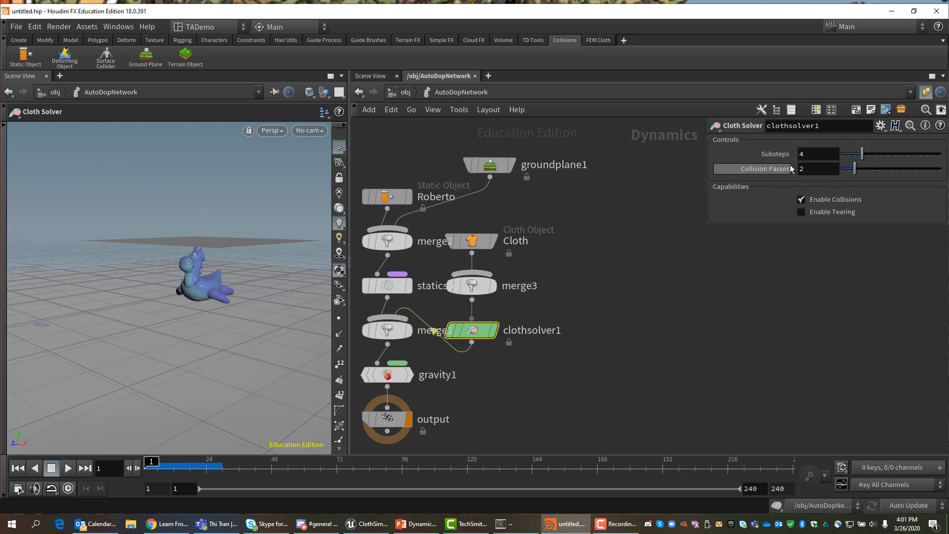
pyautogui.click(477, 243)
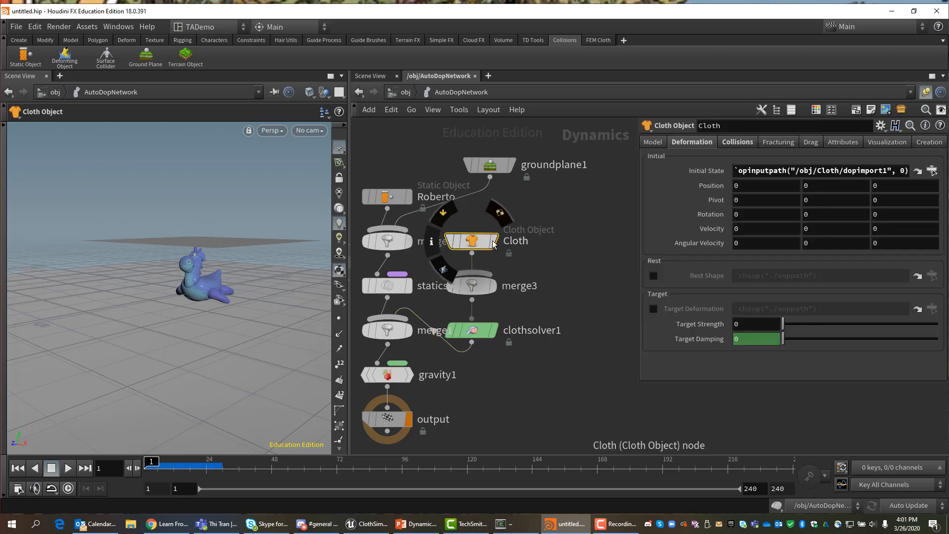
pyautogui.click(736, 143)
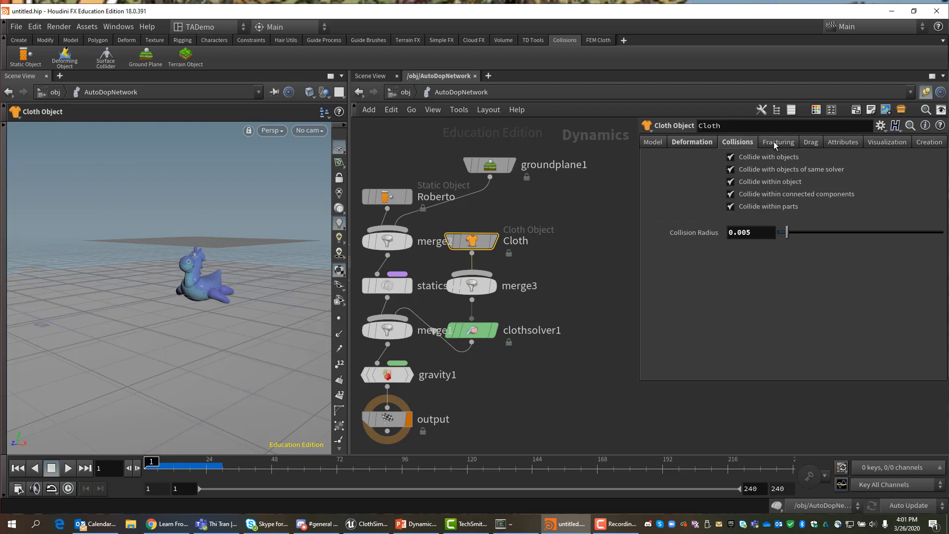
pyautogui.click(808, 142)
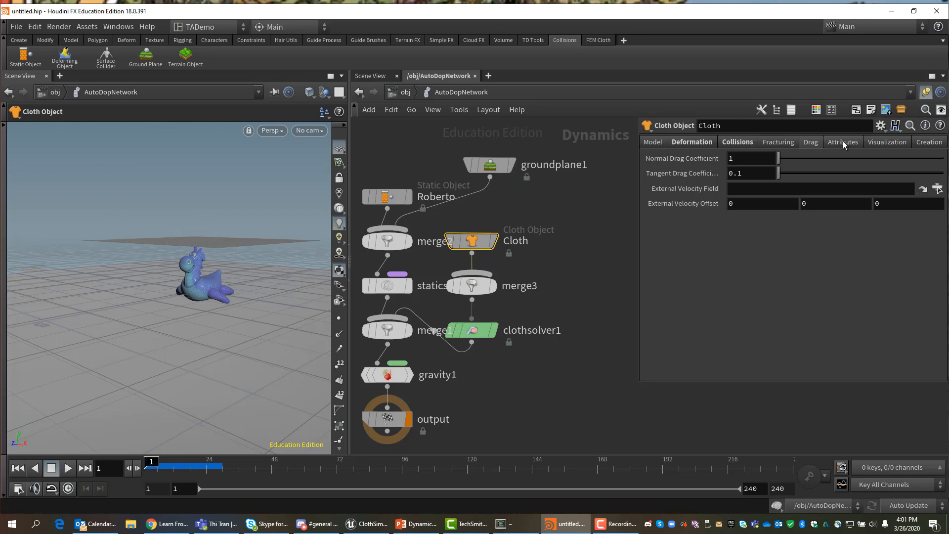
pyautogui.click(658, 142)
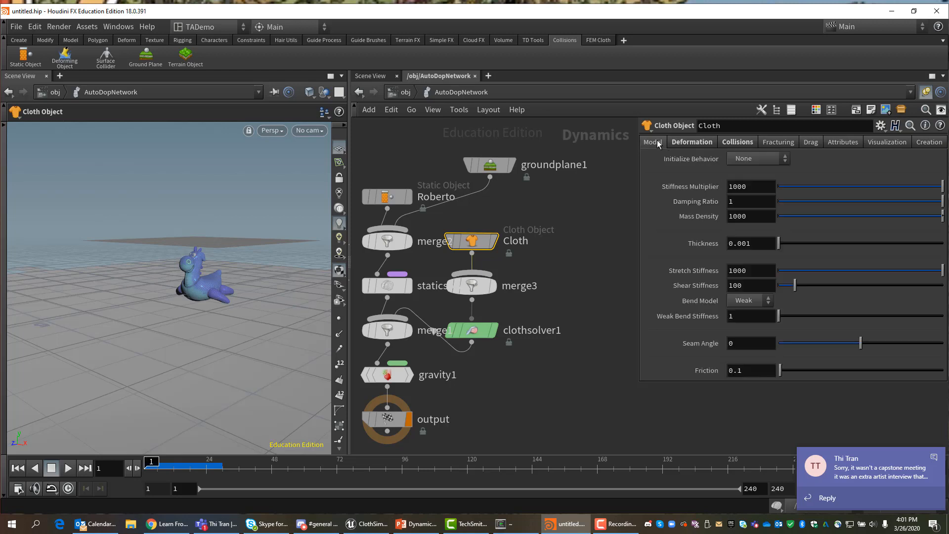
pyautogui.click(692, 142)
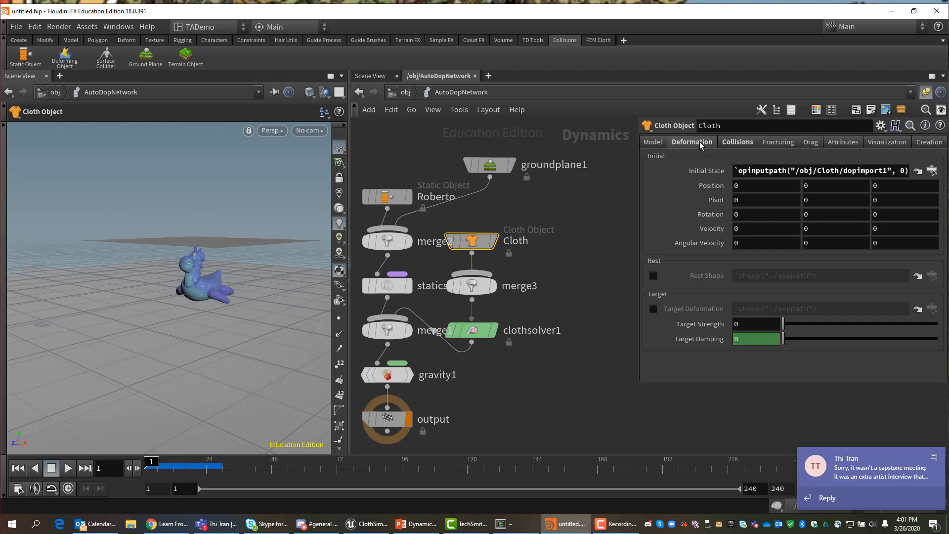
pyautogui.click(734, 142)
pyautogui.click(841, 142)
pyautogui.click(815, 141)
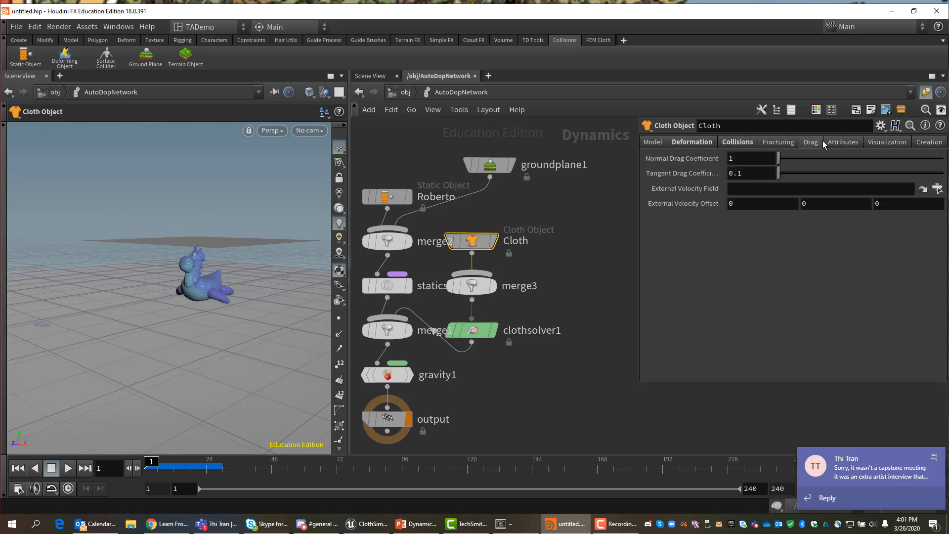
pyautogui.click(856, 143)
pyautogui.click(878, 142)
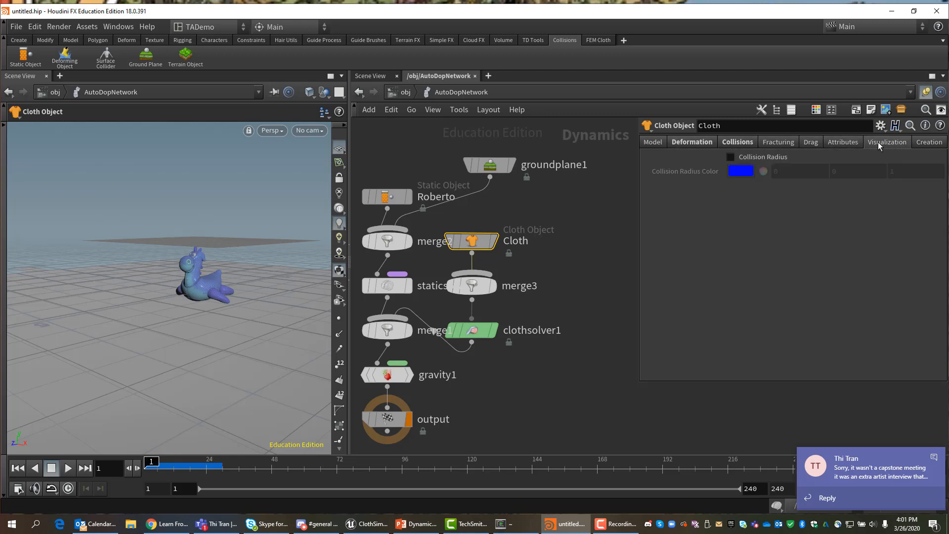
pyautogui.click(934, 143)
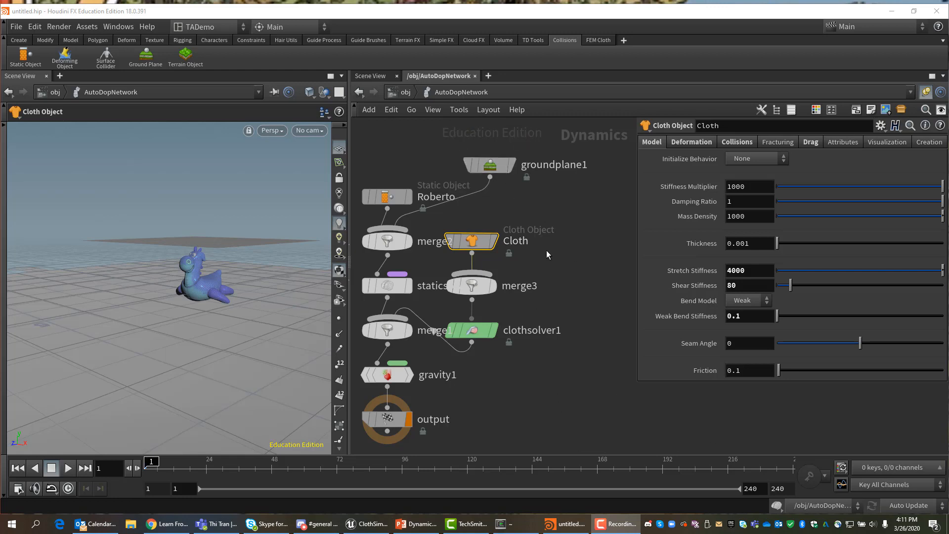
# Initialize the Cloth object's behavior with the Denim preset.
pyautogui.moveTo(477, 243)
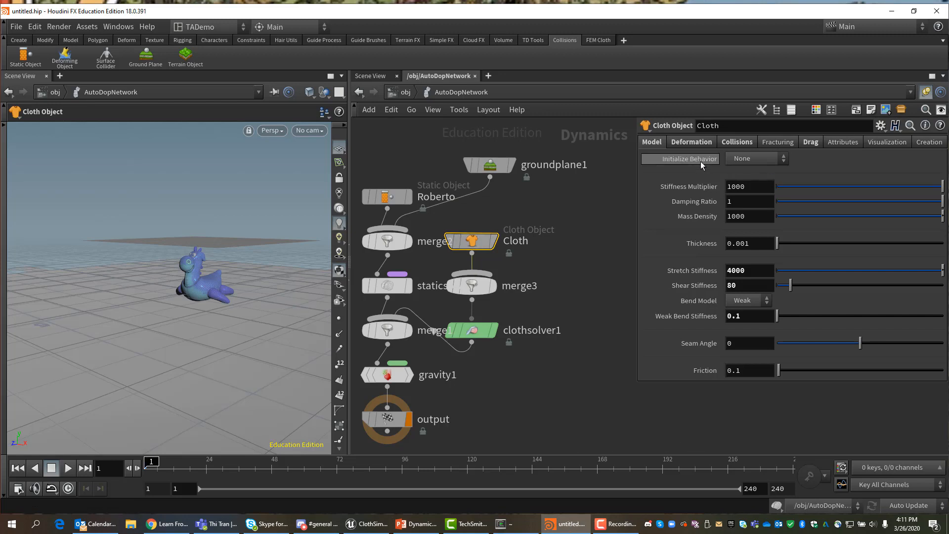
pyautogui.click(784, 158)
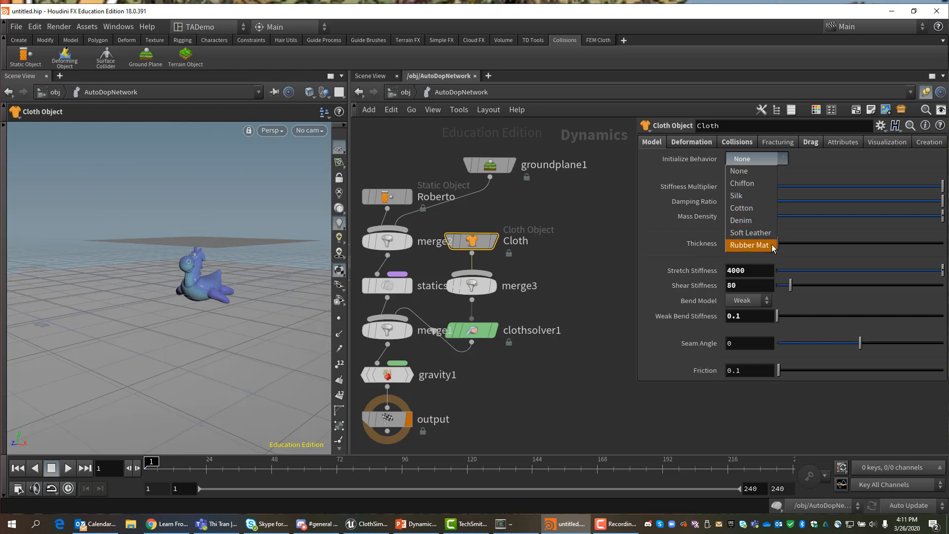
pyautogui.click(750, 224)
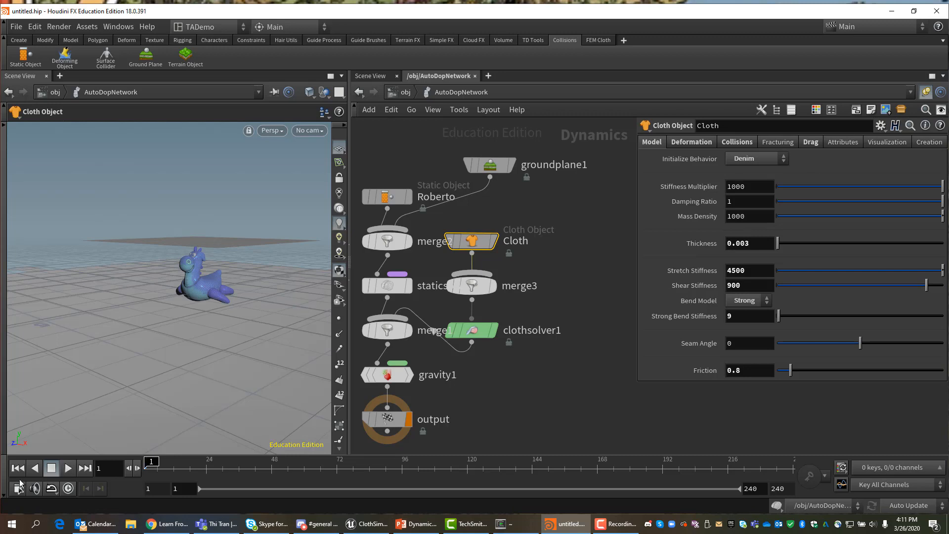
# Play the simulation with the Denim preset to about frame 31 and return to the first frame.
pyautogui.click(67, 469)
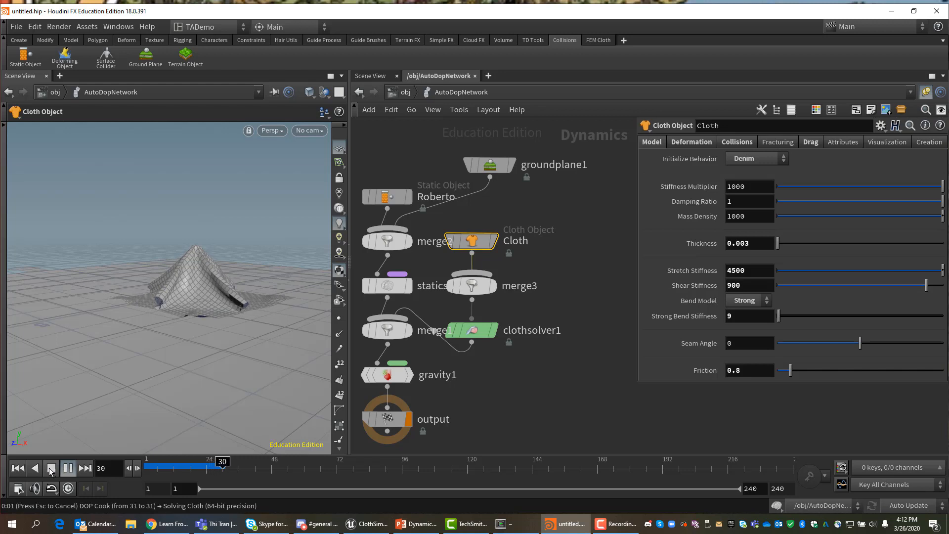
pyautogui.click(52, 468)
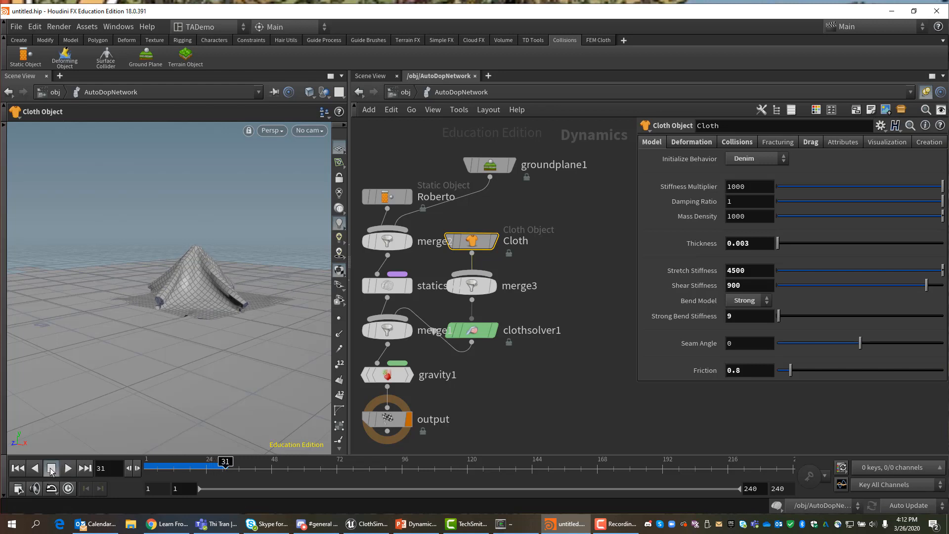
pyautogui.click(17, 468)
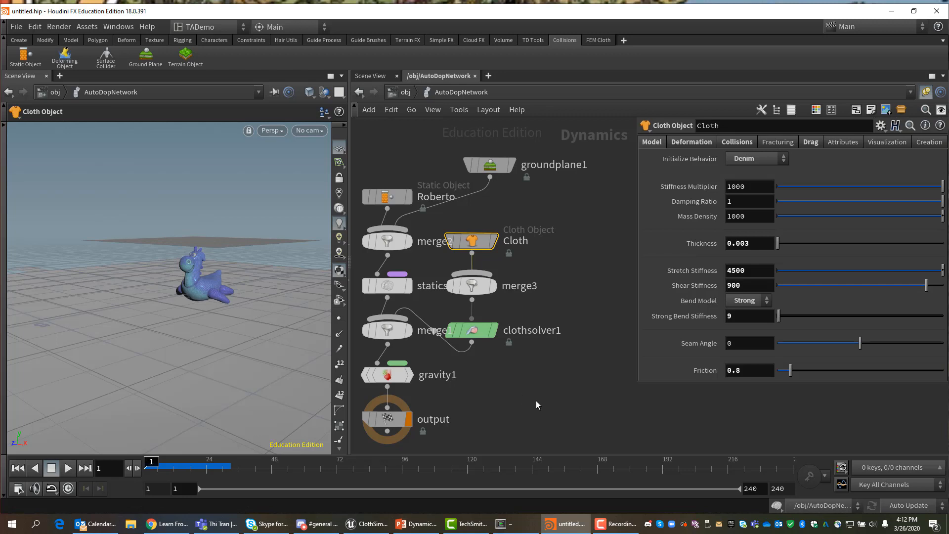
# In the Cloth geometry object's network, add an Output node wired to the output of pointwrangle1.
pyautogui.hotkey('alt', 'Tab')
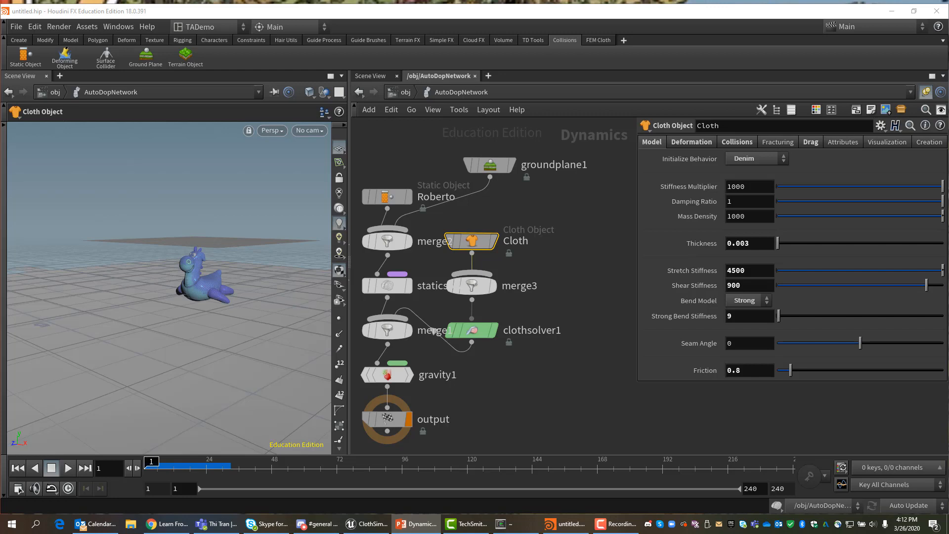
pyautogui.click(592, 409)
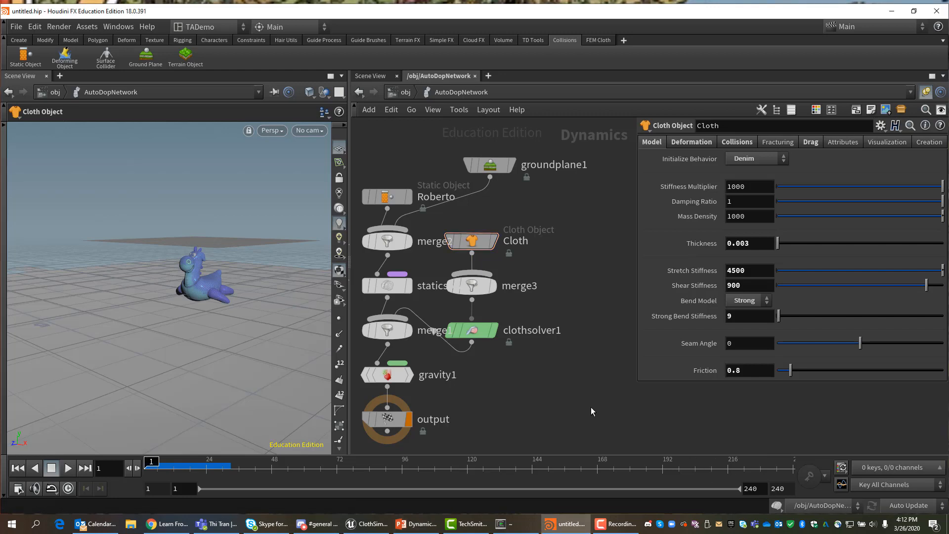
pyautogui.press('u')
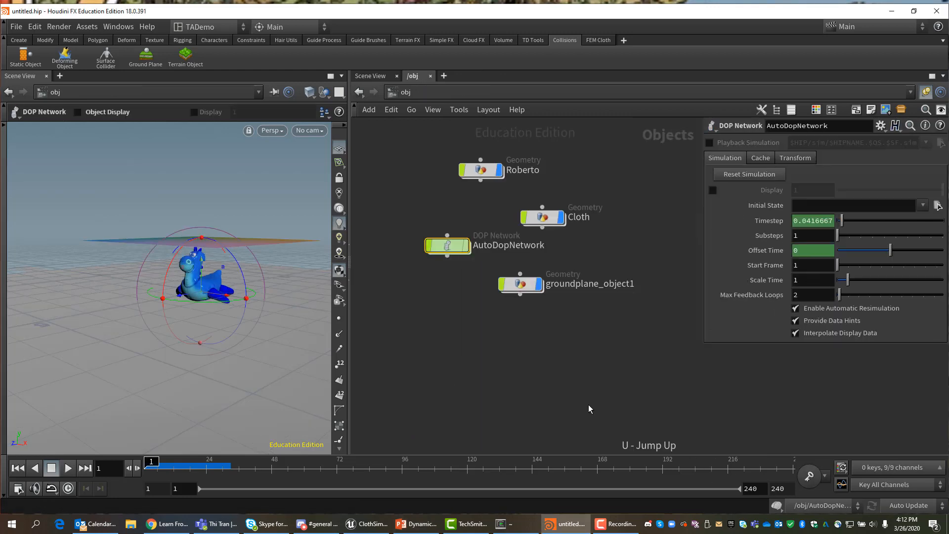
pyautogui.click(544, 218)
pyautogui.doubleClick(545, 220)
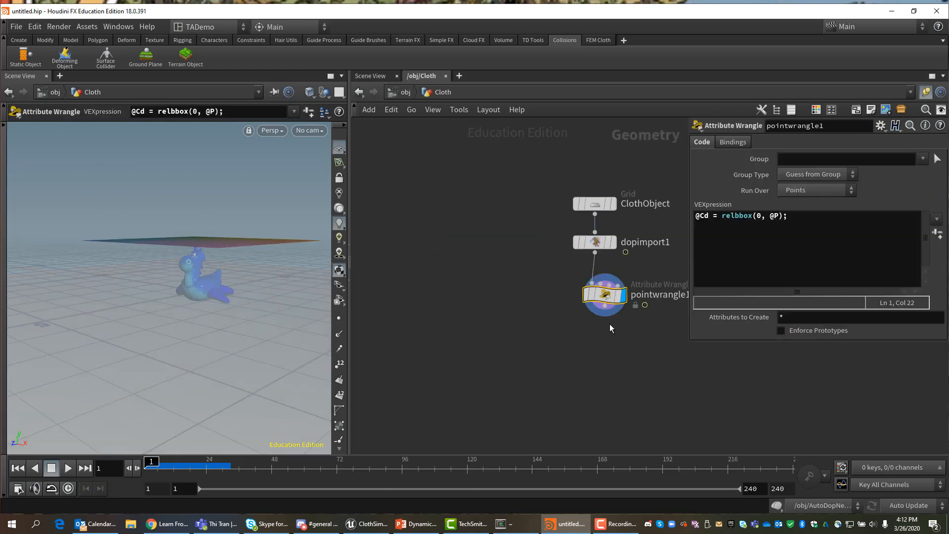
pyautogui.moveTo(605, 307); pyautogui.dragTo(616, 358)
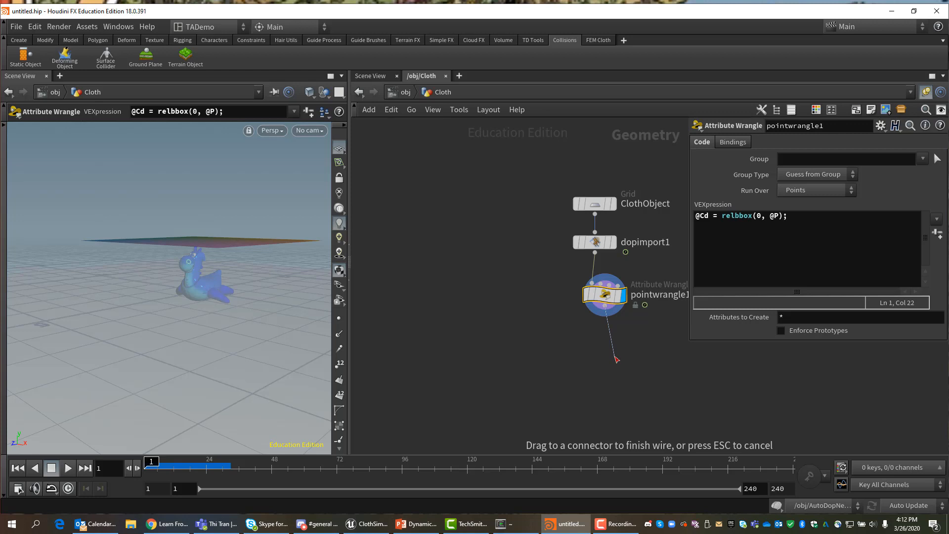
pyautogui.moveTo(616, 358); pyautogui.dragTo(622, 340)
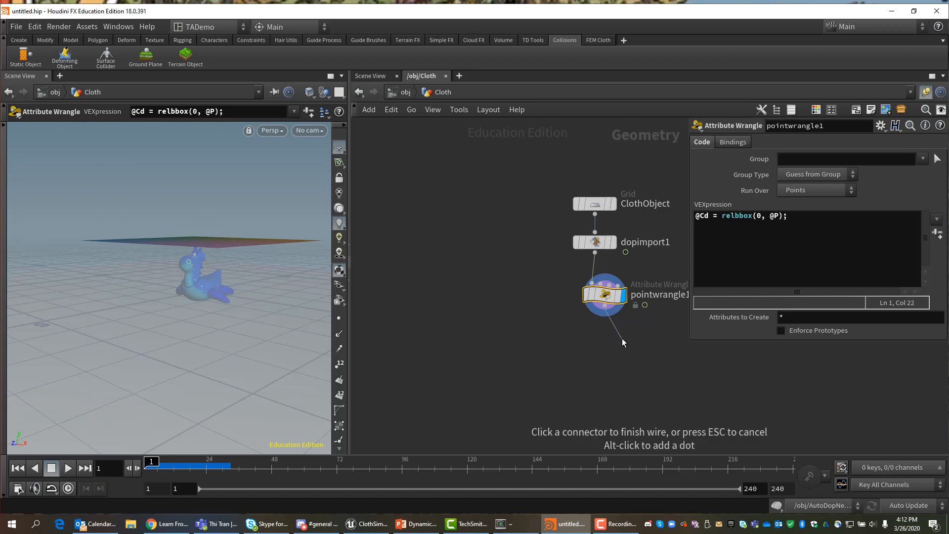
pyautogui.moveTo(625, 340)
pyautogui.mouseDown(button='right')
pyautogui.moveTo(604, 341)
pyautogui.moveTo(628, 352)
pyautogui.mouseUp(button='right')
pyautogui.press('Tab')
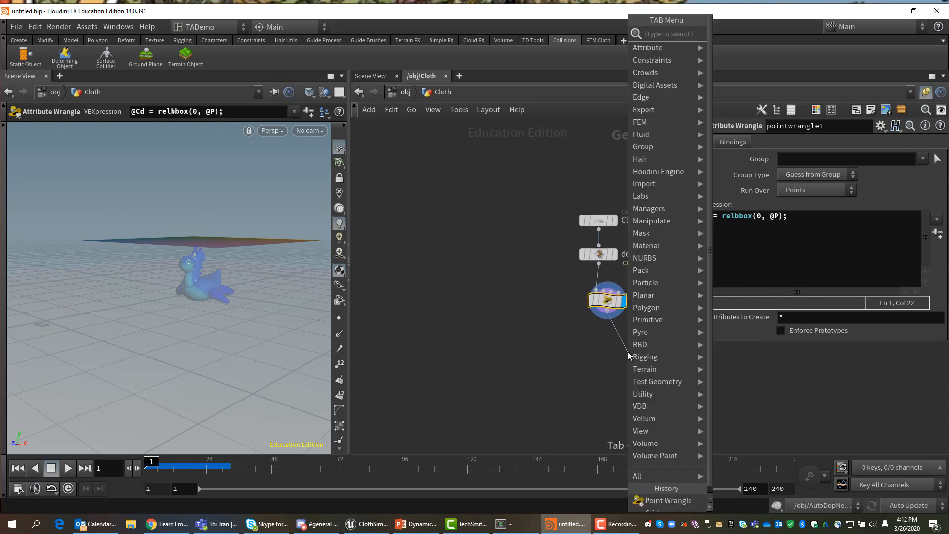
pyautogui.write('out')
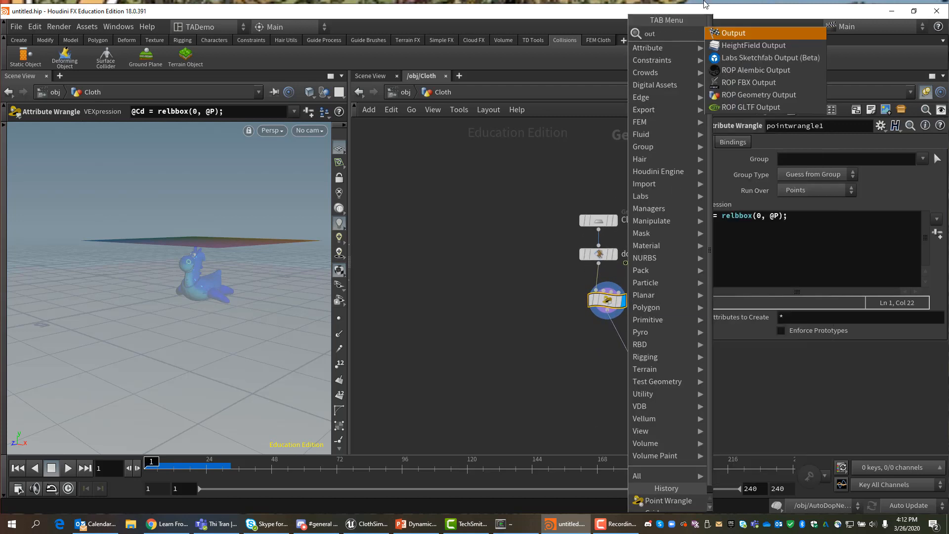
pyautogui.click(757, 33)
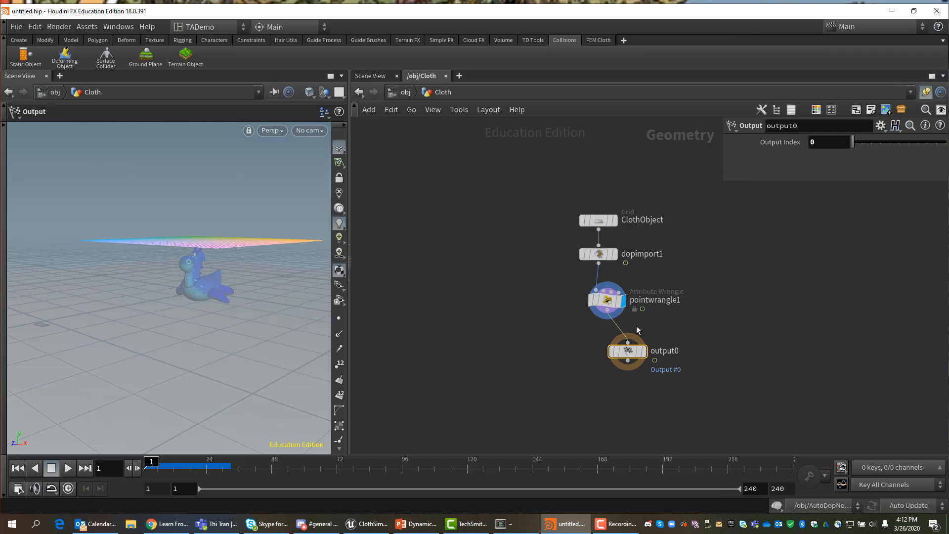
pyautogui.moveTo(636, 325); pyautogui.dragTo(626, 324, button='middle')
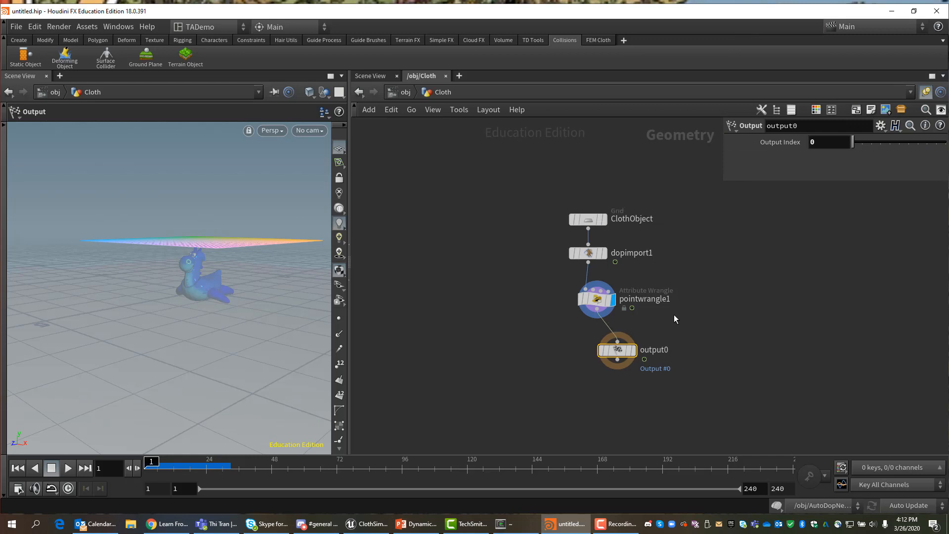
# Rename the Output node Cloth_Out and make it the network's displayed node.
pyautogui.doubleClick(655, 350)
pyautogui.write('Cloth_Cut')
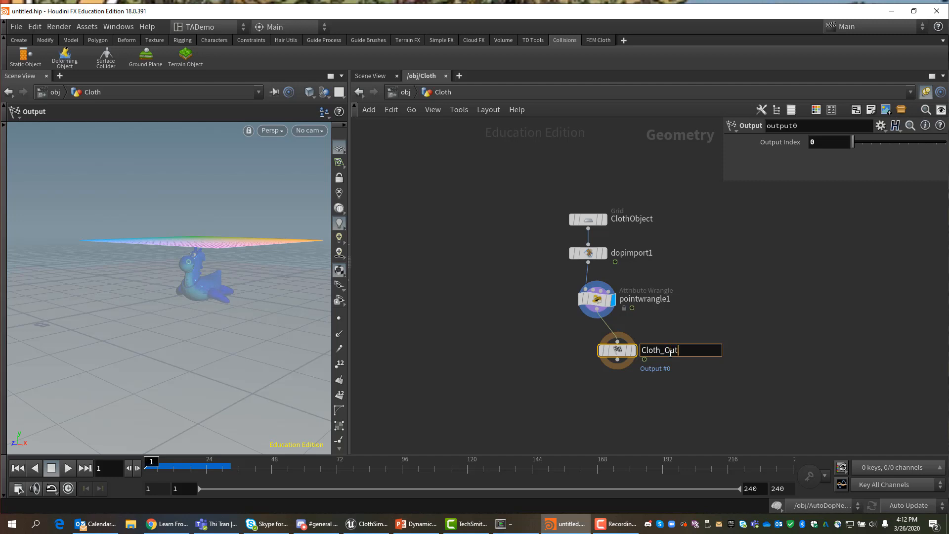
pyautogui.press('Return')
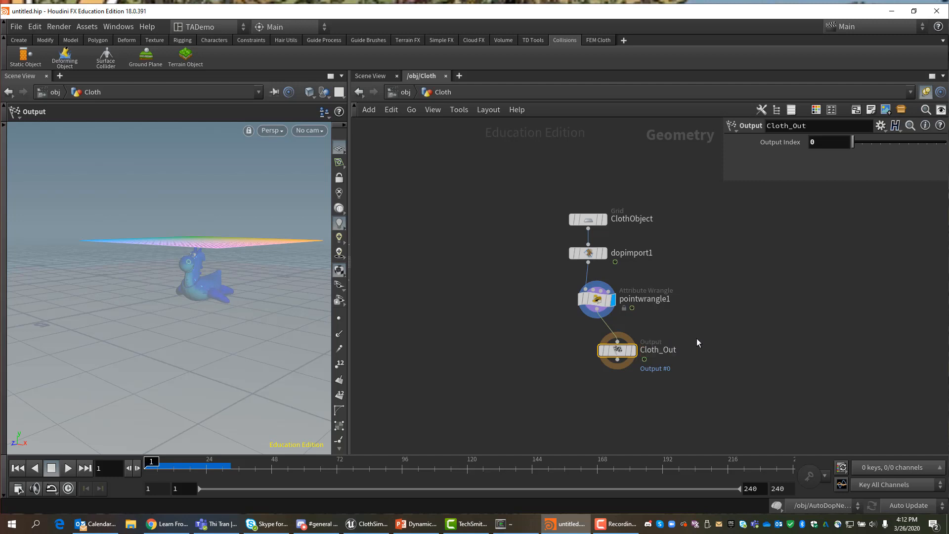
pyautogui.click(634, 352)
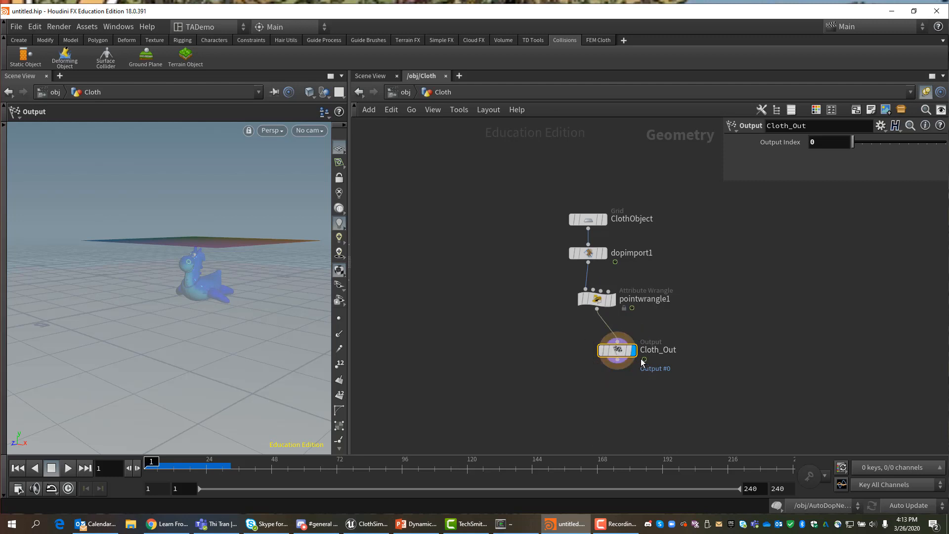
# Color the Cloth_Out node green using the network's color palette.
pyautogui.press('c')
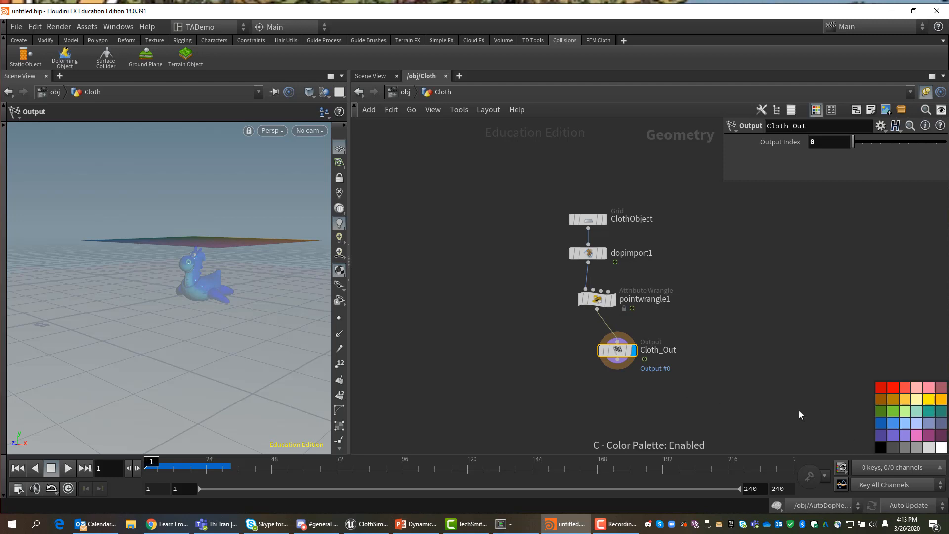
pyautogui.click(894, 412)
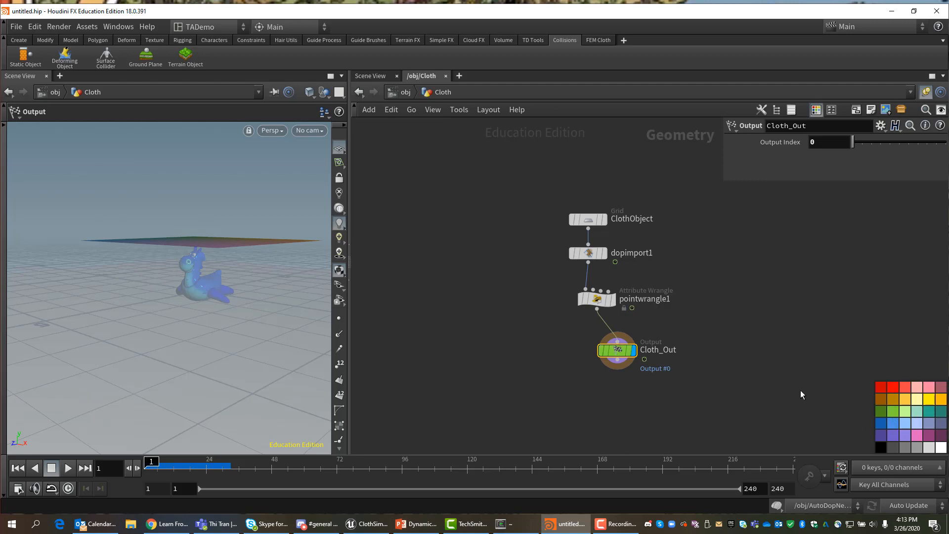
pyautogui.press('c')
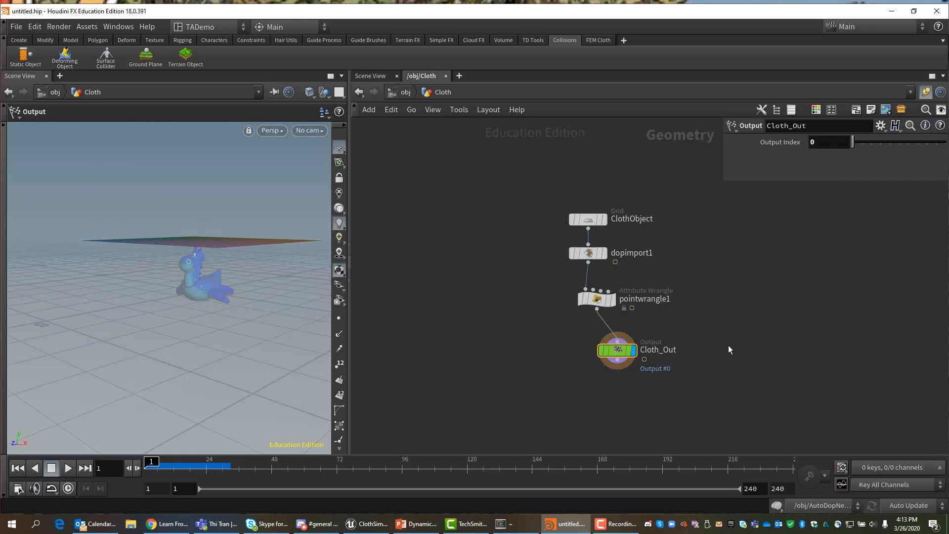
pyautogui.moveTo(728, 345); pyautogui.dragTo(585, 333, button='middle')
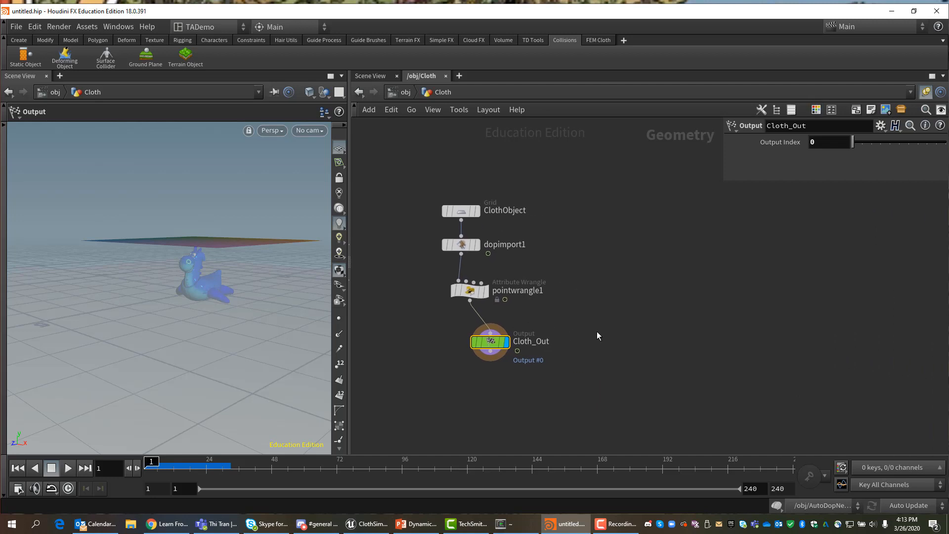
# Return to the object level and save the scene under the new name RobertoCloth in the current project folder.
pyautogui.press('u')
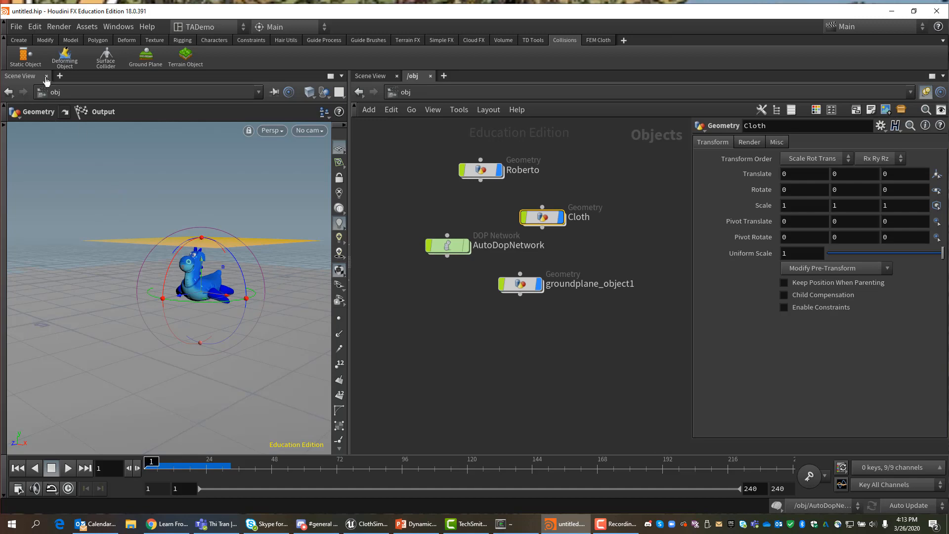
pyautogui.click(16, 27)
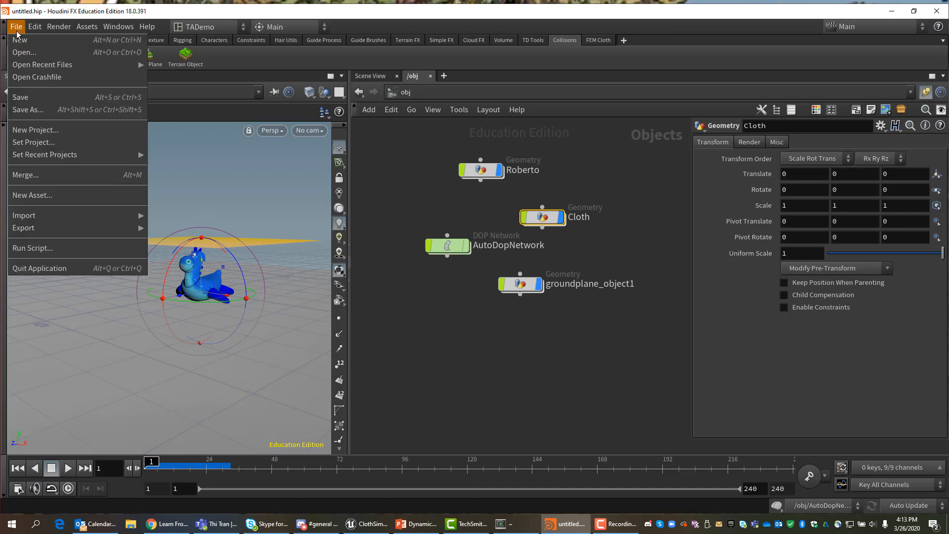
pyautogui.click(28, 110)
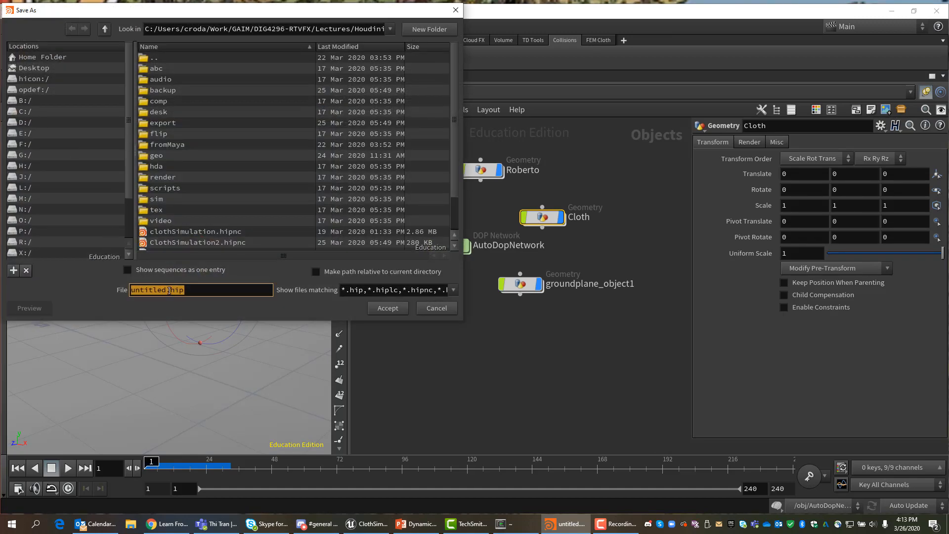
pyautogui.moveTo(167, 291); pyautogui.dragTo(130, 292)
pyautogui.write('Roberto')
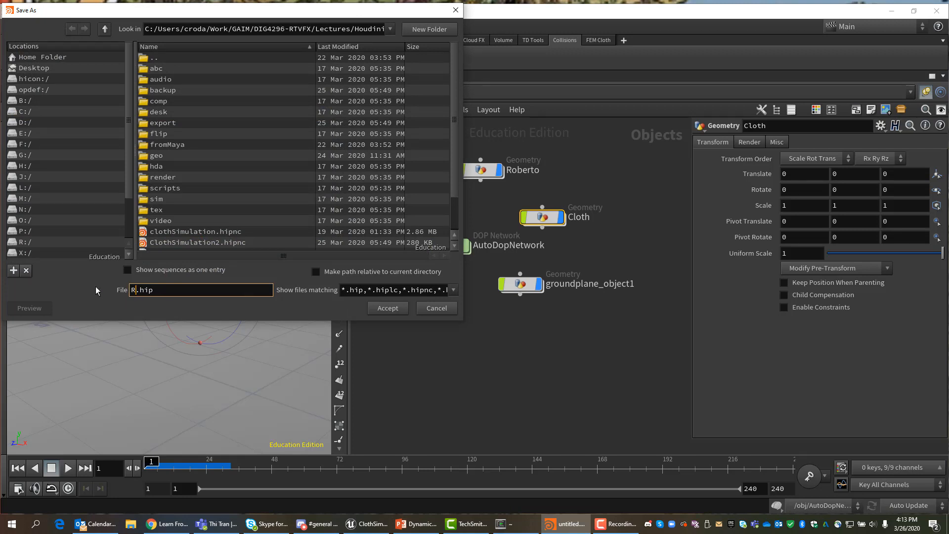
pyautogui.write('Clopth')
pyautogui.press('BackSpace')
pyautogui.press('BackSpace')
pyautogui.press('BackSpace')
pyautogui.write('th')
pyautogui.press('Return')
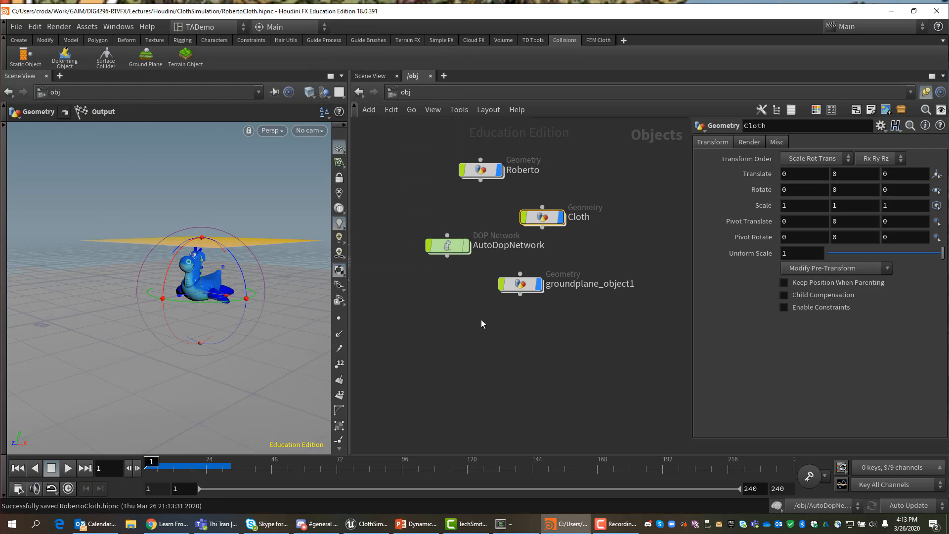
# Add a ROP Network below the existing objects at the object level and name it ClothSim_Out.
pyautogui.click(434, 325)
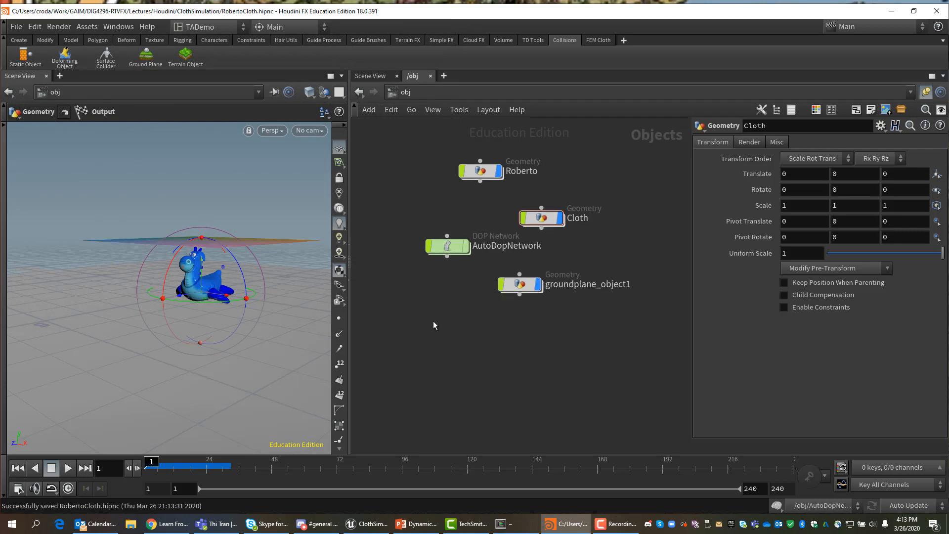
pyautogui.press('Tab')
pyautogui.write('rop')
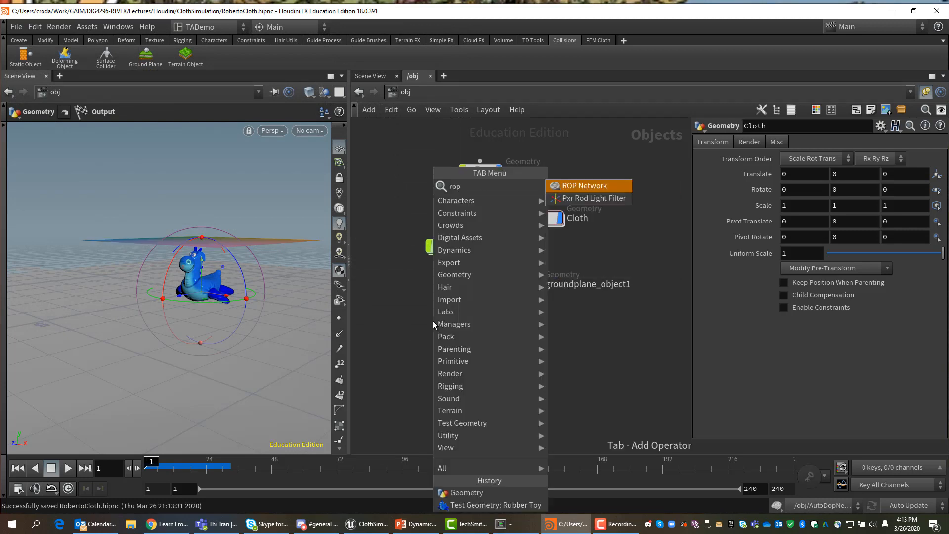
pyautogui.click(593, 185)
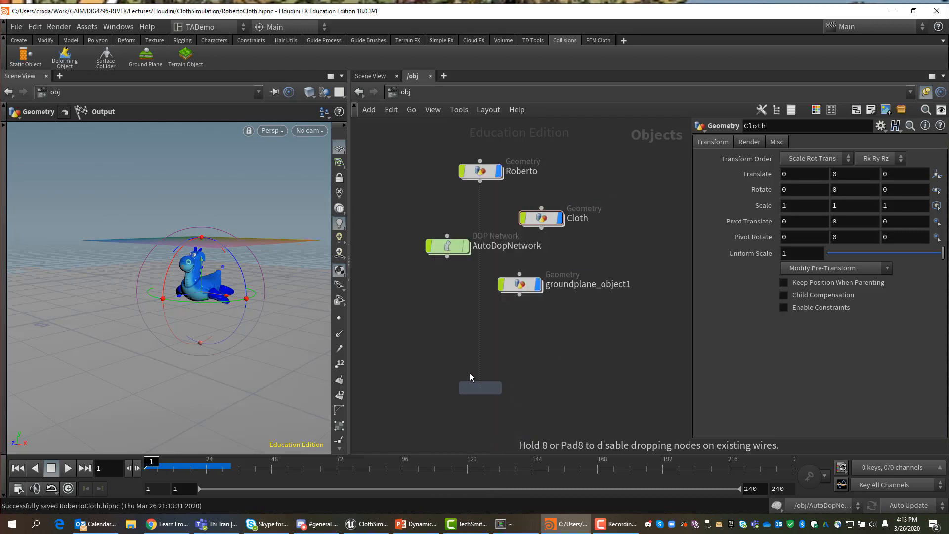
pyautogui.click(457, 354)
pyautogui.doubleClick(497, 356)
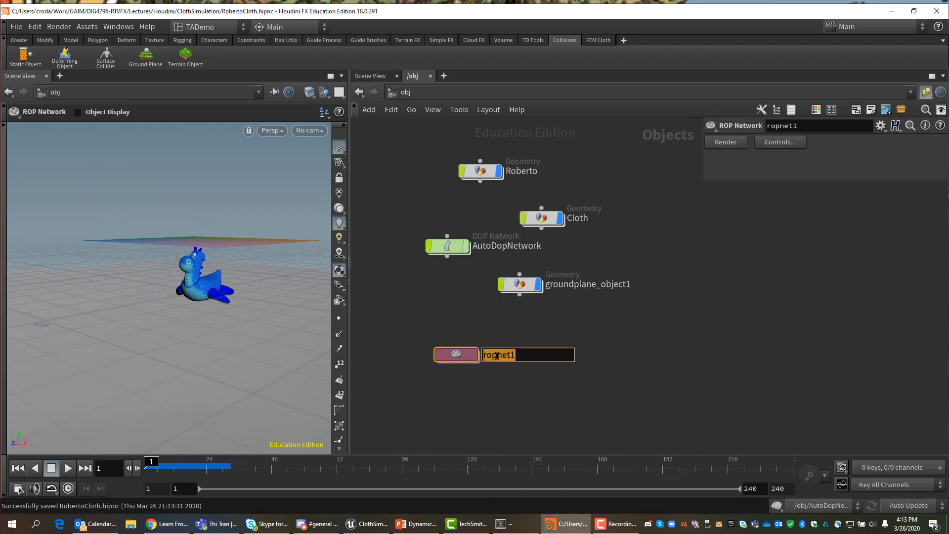
pyautogui.write('ClothSim_O')
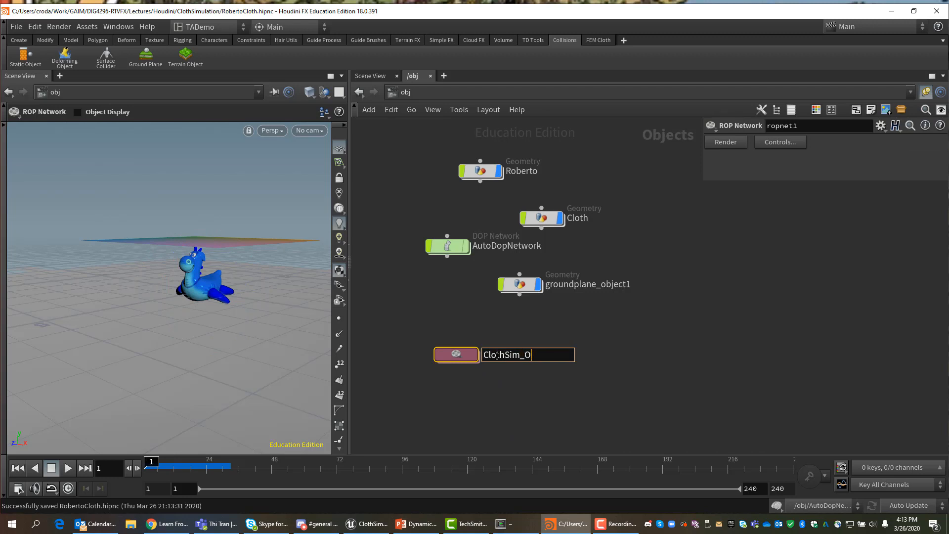
pyautogui.write('ut')
pyautogui.press('Return')
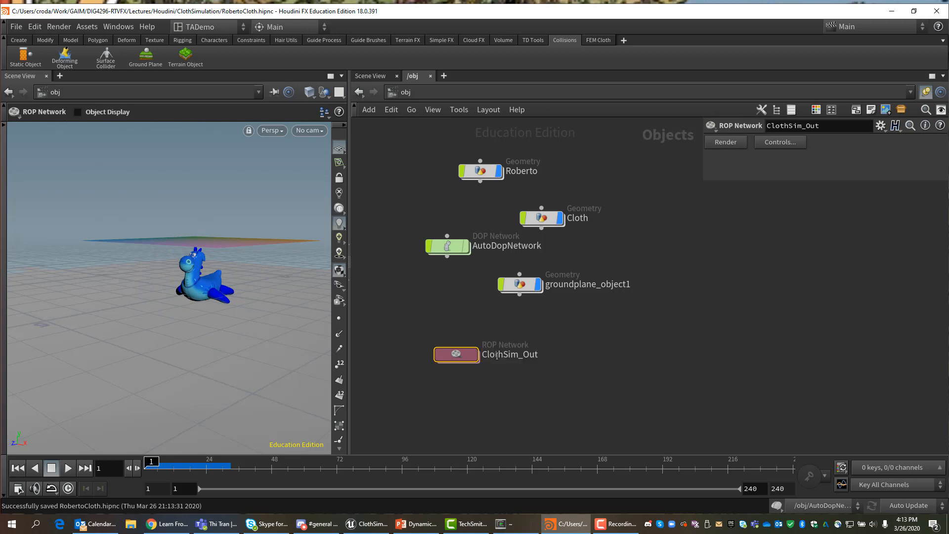
# Add a Labs Vertex Animation Textures node inside the ClothSim_Out network and place it in the empty workspace.
pyautogui.doubleClick(459, 354)
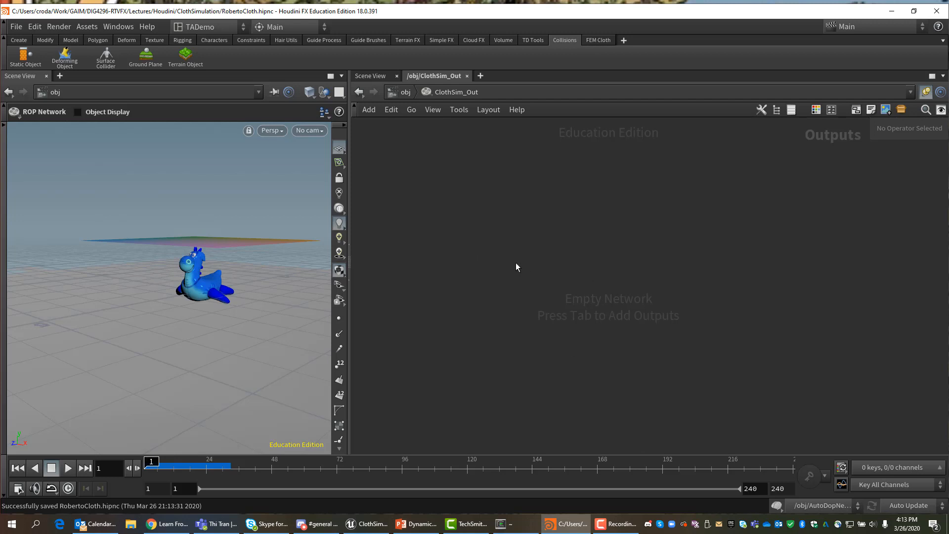
pyautogui.press('Tab')
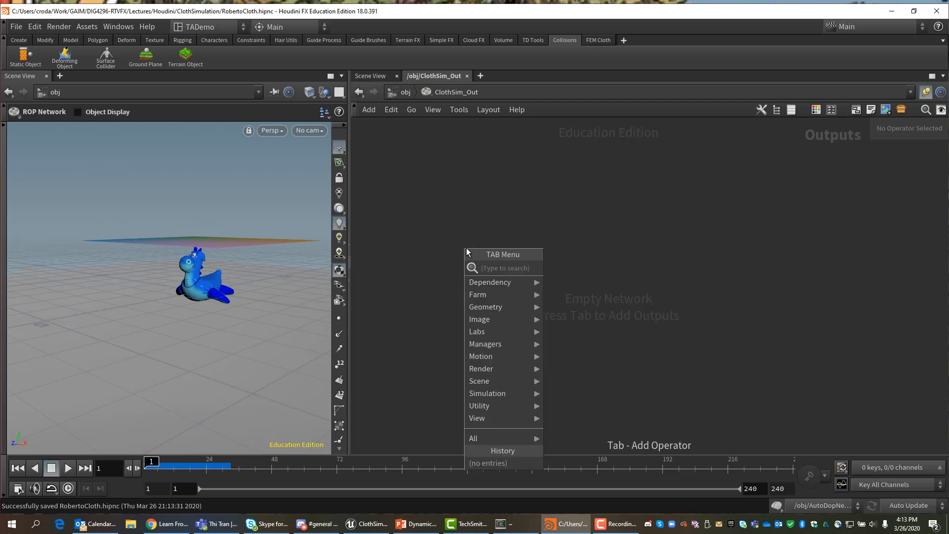
pyautogui.write('vat')
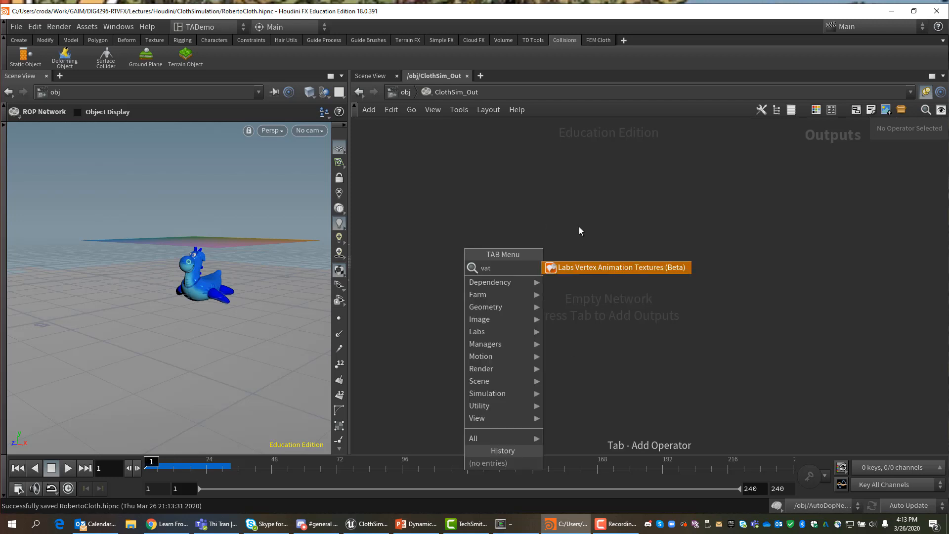
pyautogui.click(586, 271)
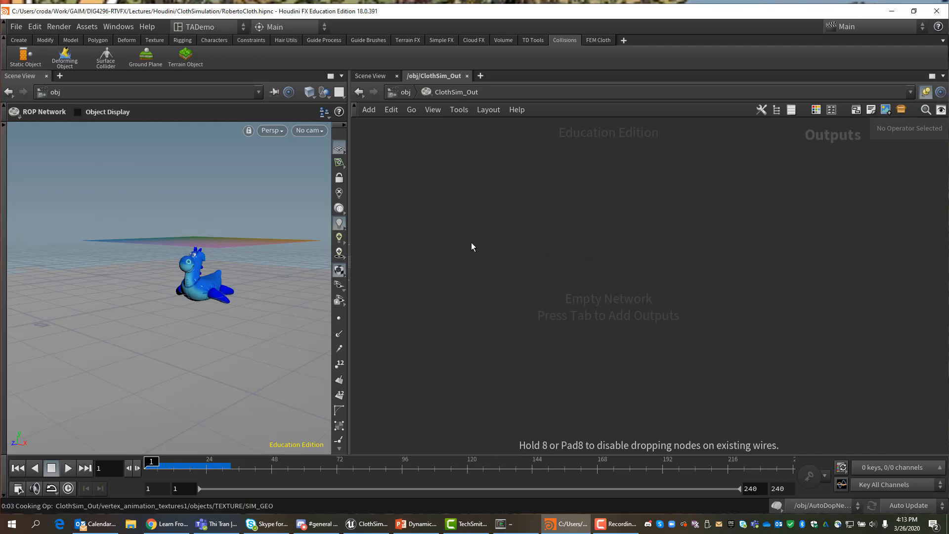
pyautogui.click(471, 242)
pyautogui.moveTo(479, 247); pyautogui.dragTo(431, 252)
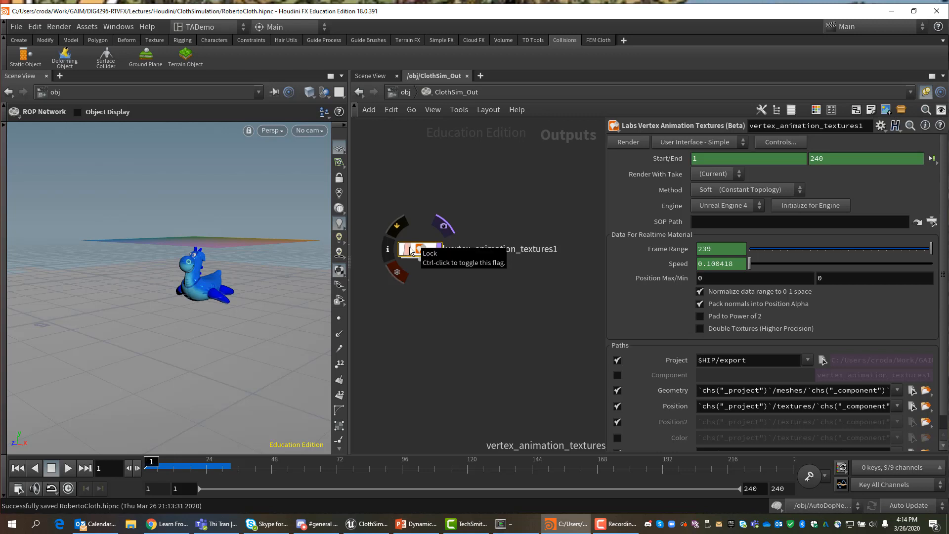
pyautogui.keyDown('ctrl'); pyautogui.click(410, 247); pyautogui.keyUp('ctrl')
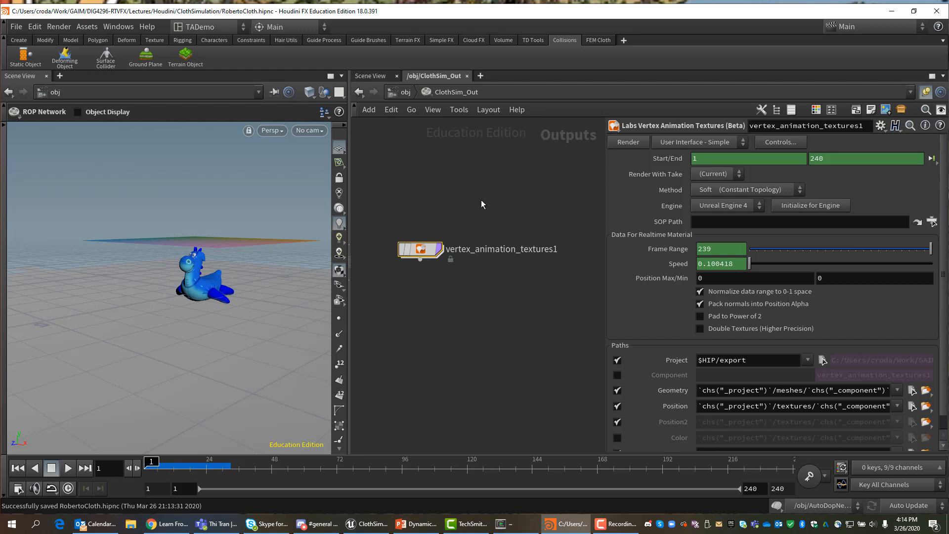
# Save the scene under its existing name.
pyautogui.click(16, 27)
pyautogui.moveTo(30, 64)
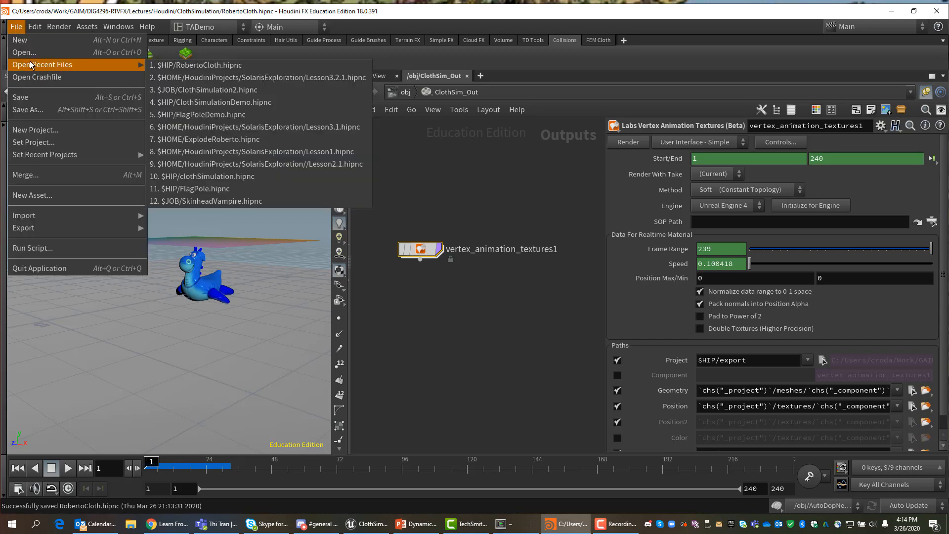
pyautogui.click(27, 98)
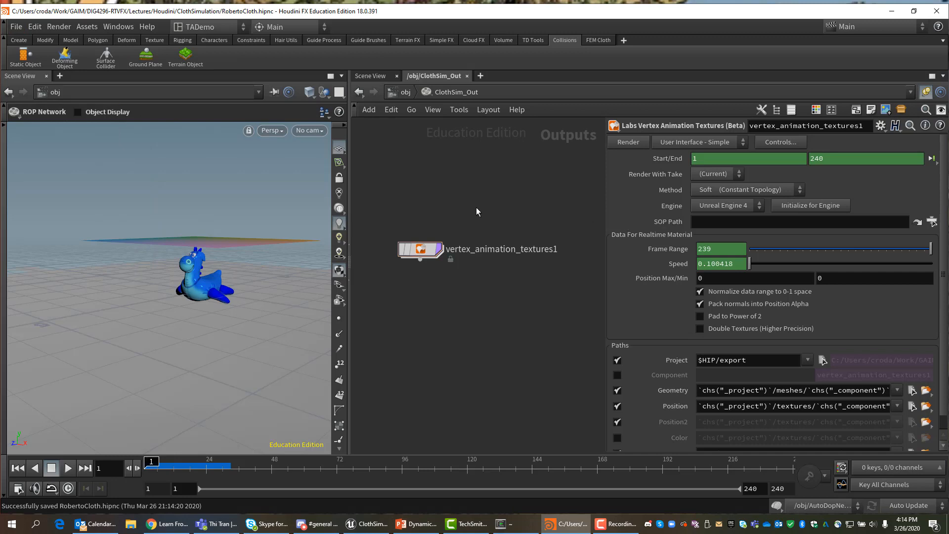
# Open the Cloth object's network, play the cloth simulation until the cloth settles over the toy, and stop playback.
pyautogui.press('u')
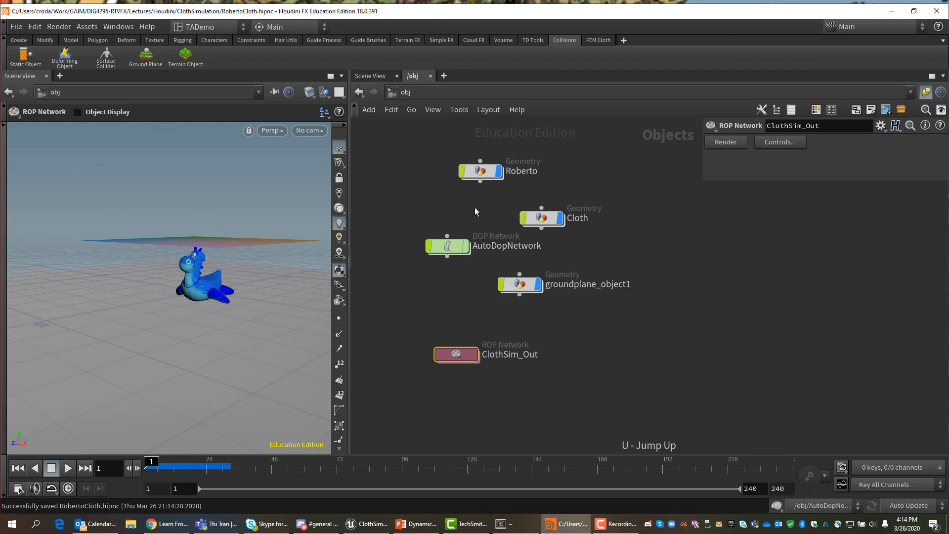
pyautogui.doubleClick(543, 219)
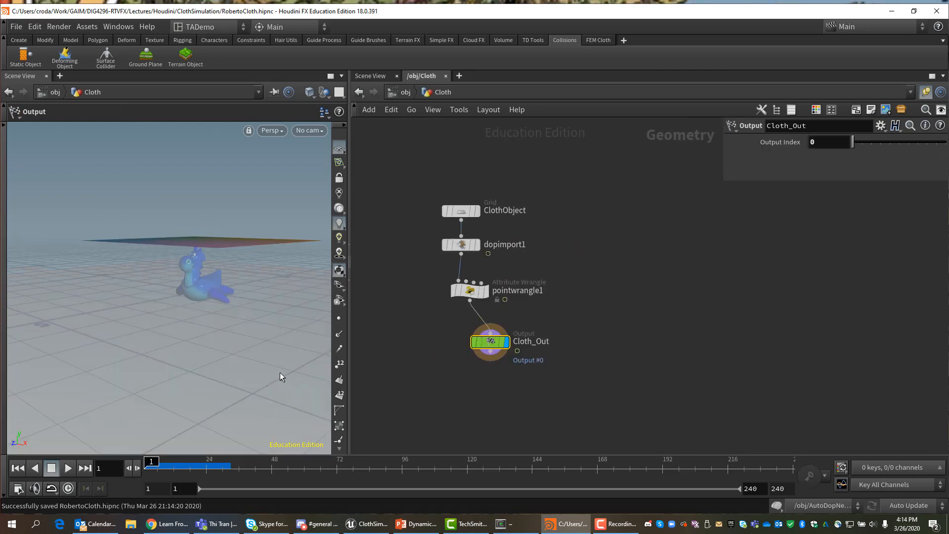
pyautogui.keyDown('alt'); pyautogui.moveTo(281, 360); pyautogui.dragTo(234, 361, button='middle'); pyautogui.keyUp('alt')
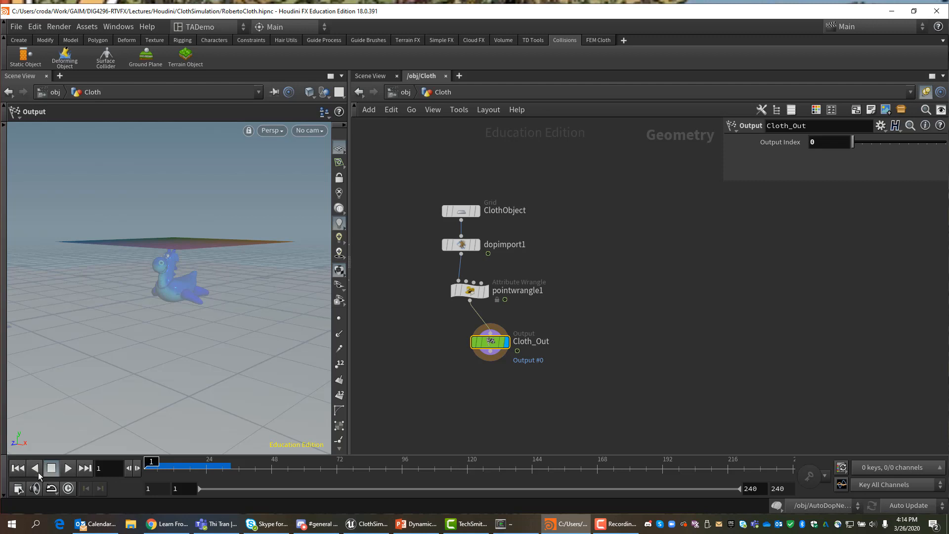
pyautogui.click(68, 468)
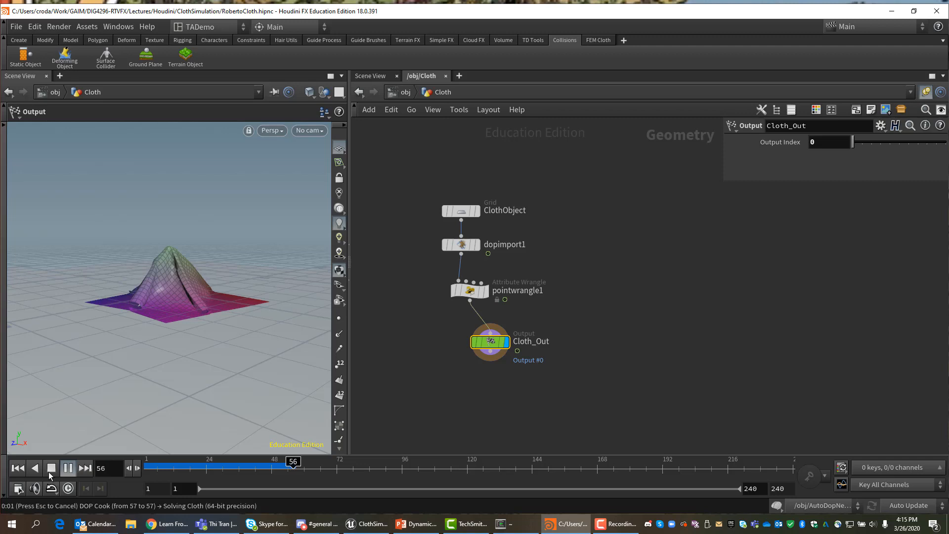
pyautogui.click(58, 467)
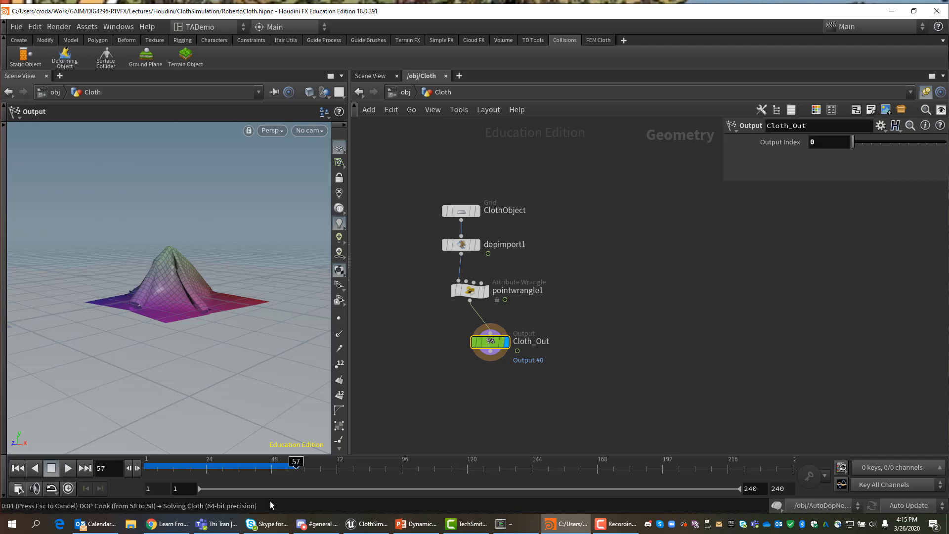
# Set the global animation end frame to 60.
pyautogui.click(786, 489)
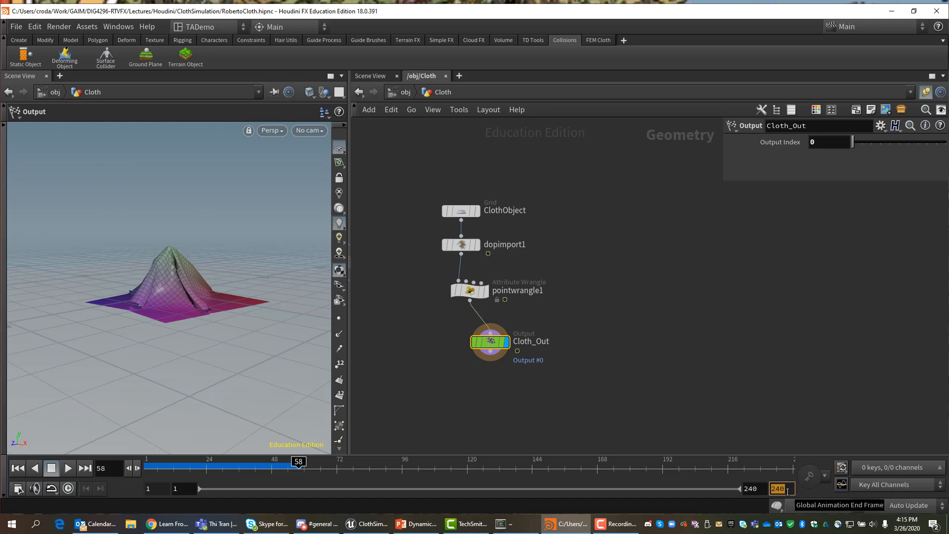
pyautogui.write('60')
pyautogui.press('Return')
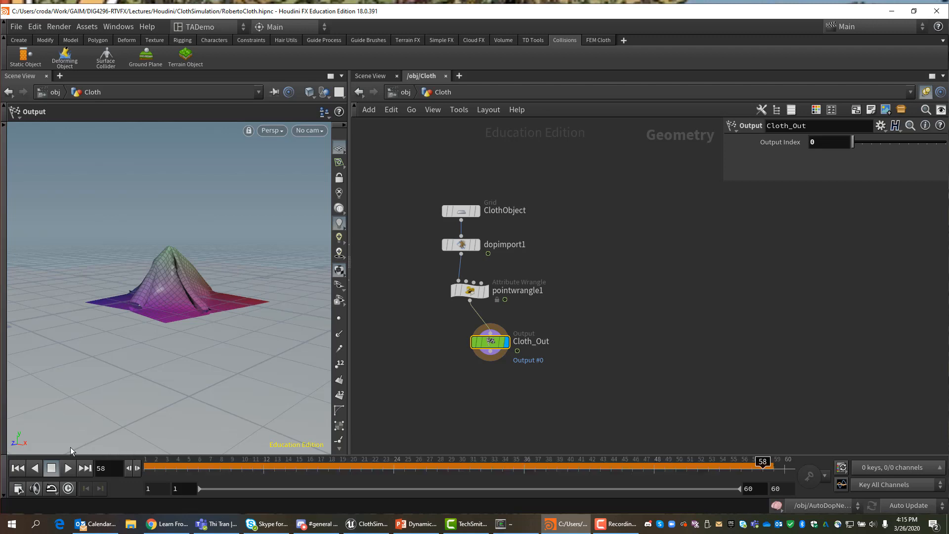
# Replay the simulation within the shortened frame range, stop it, and return to frame 1.
pyautogui.click(71, 468)
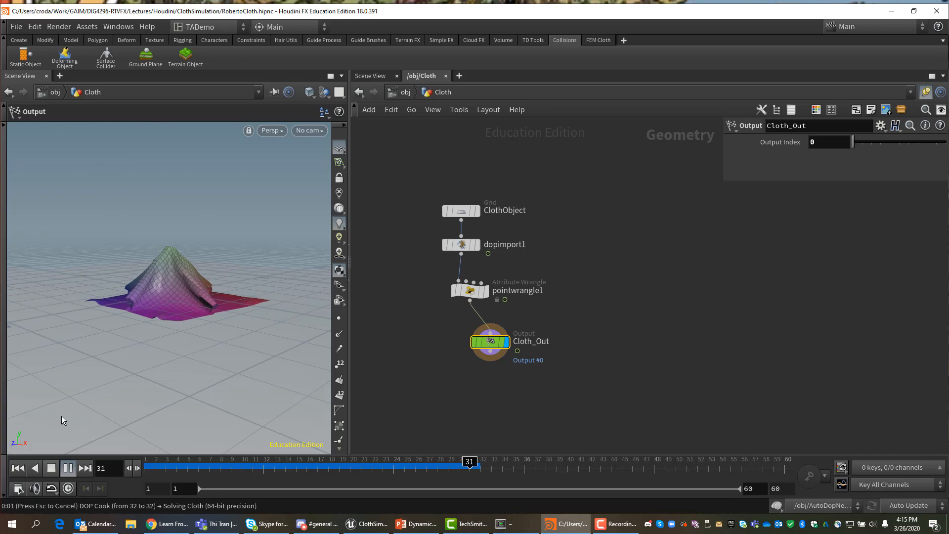
pyautogui.click(51, 467)
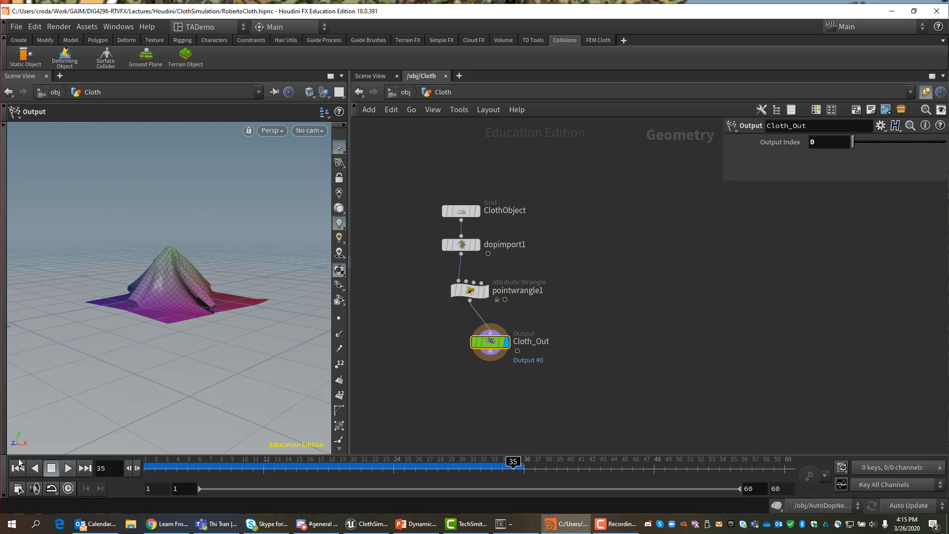
pyautogui.click(18, 468)
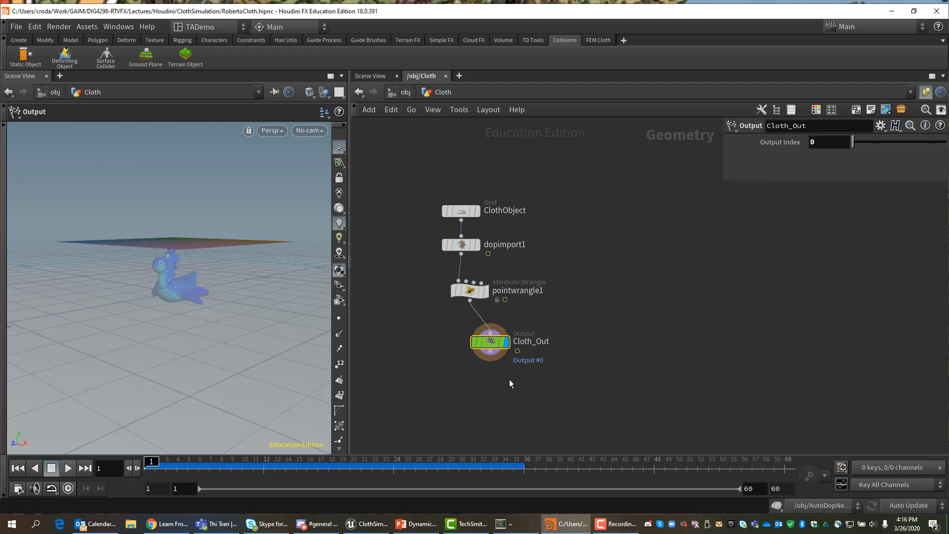
# Move Cloth_Out lower and pointwrangle1 higher to make room for another node between them.
pyautogui.moveTo(492, 347); pyautogui.dragTo(484, 388)
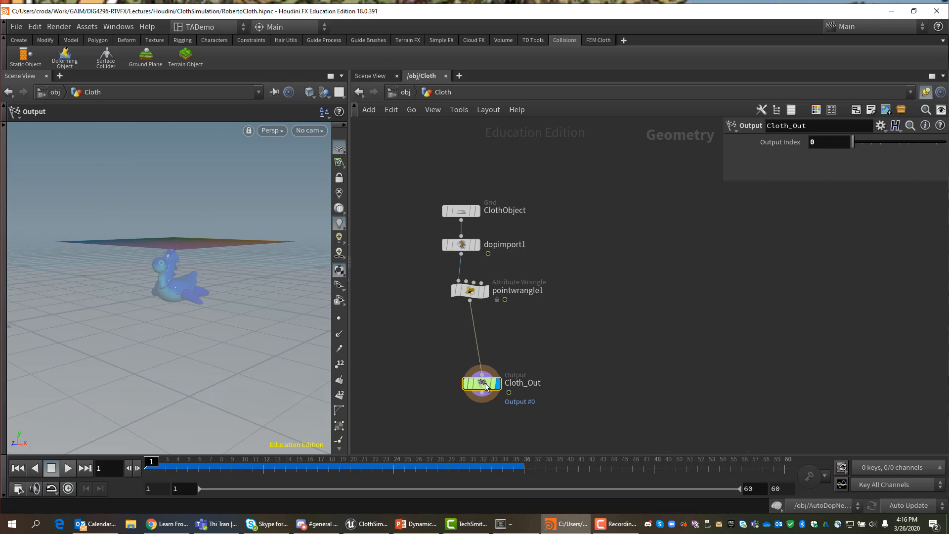
pyautogui.click(471, 292)
pyautogui.moveTo(471, 291); pyautogui.dragTo(491, 305)
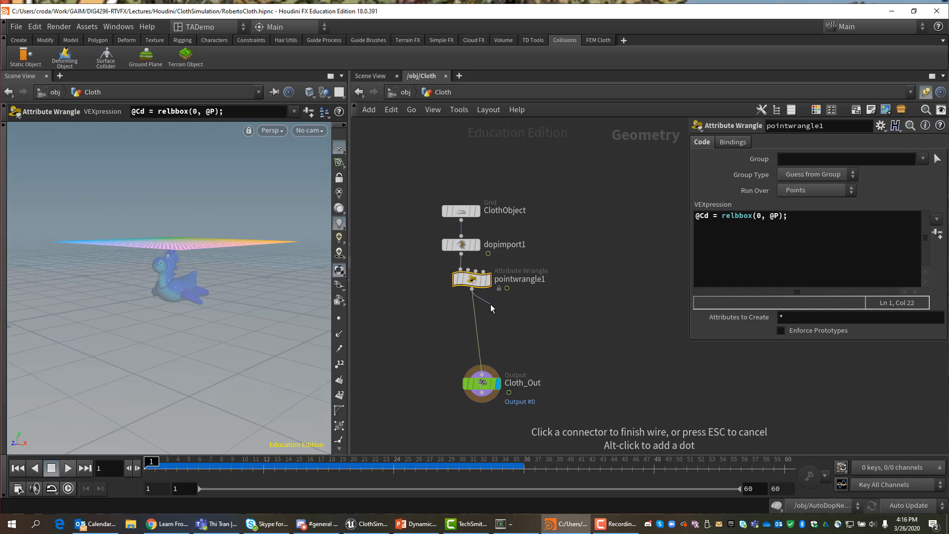
# Place a Cache node below pointwrangle1 and delete it again.
pyautogui.press('Tab')
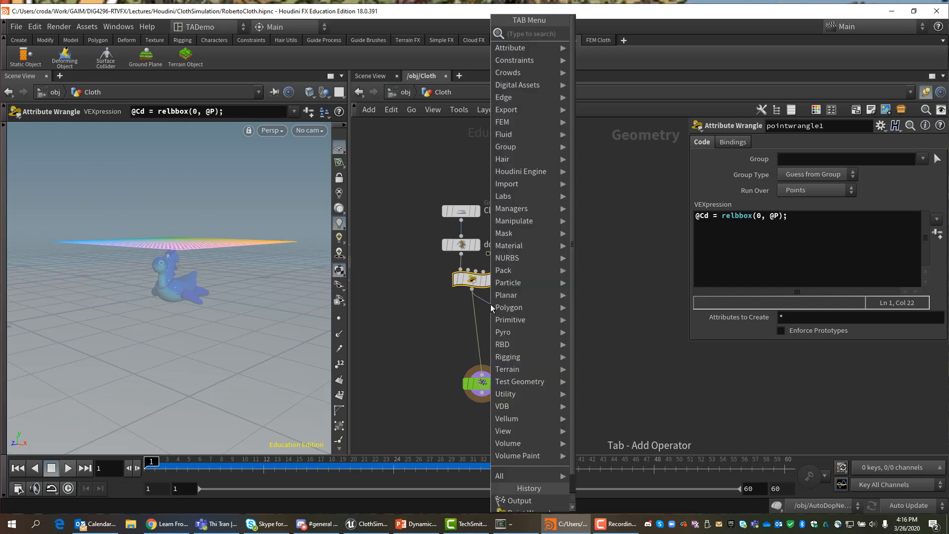
pyautogui.write('cah')
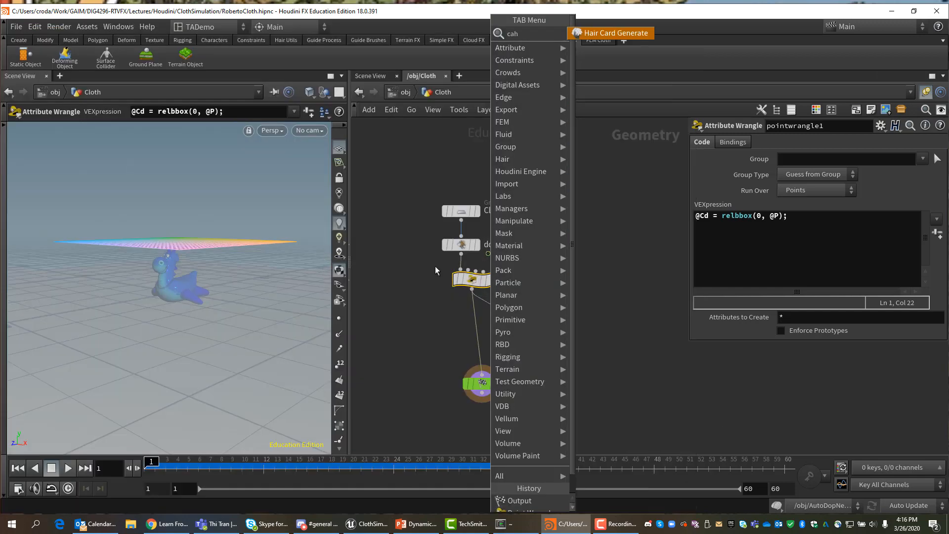
pyautogui.press('BackSpace')
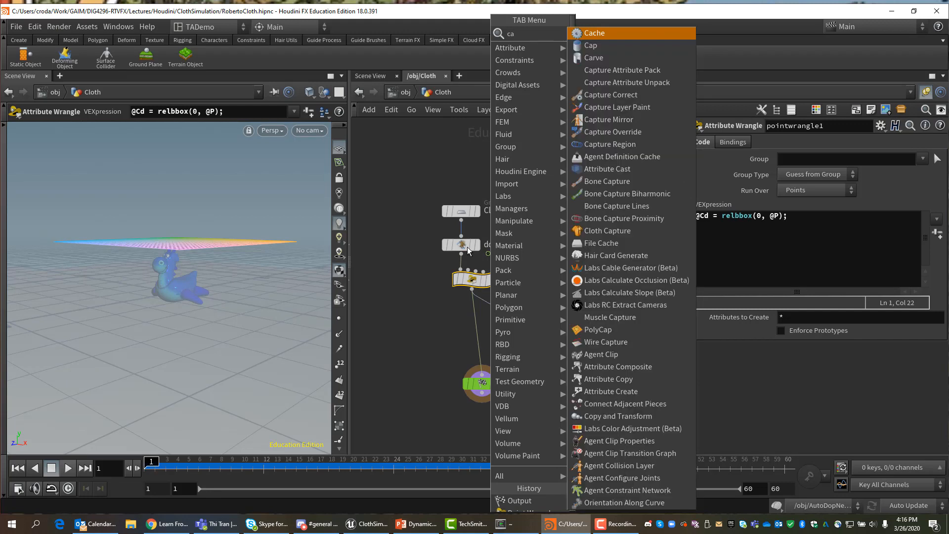
pyautogui.write('h')
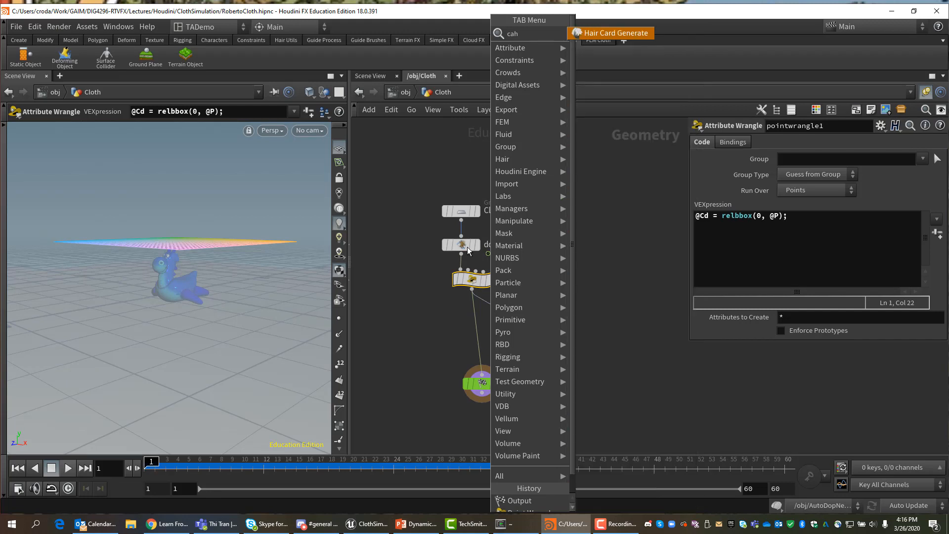
pyautogui.press('BackSpace')
pyautogui.write('ch')
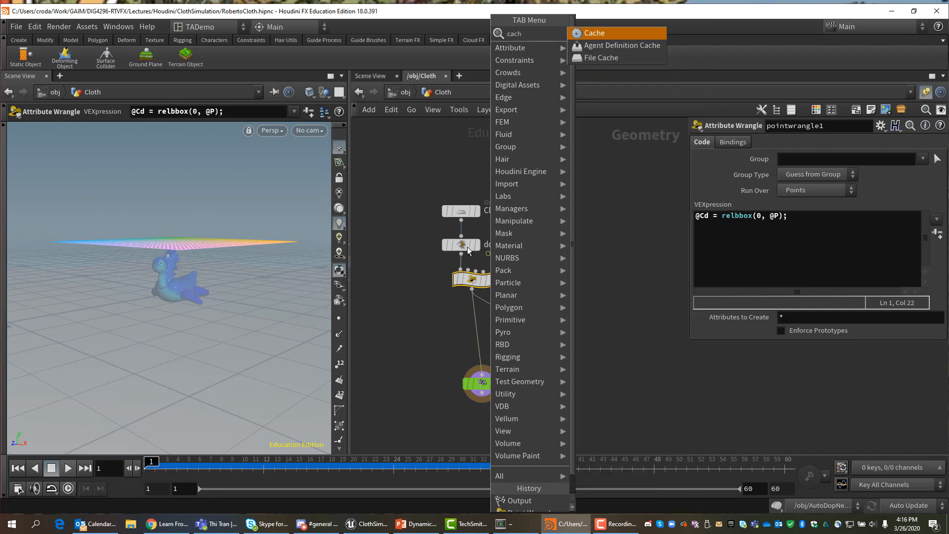
pyautogui.click(595, 33)
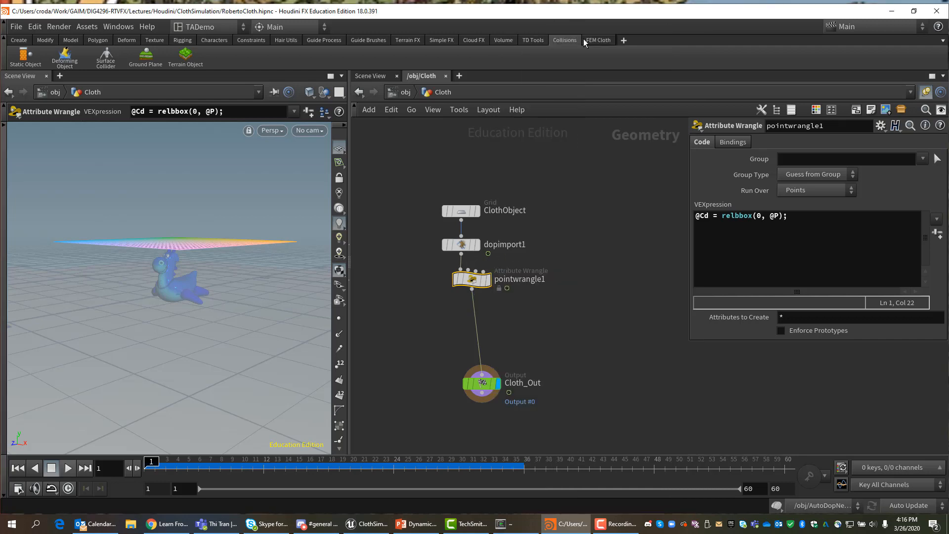
pyautogui.click(526, 337)
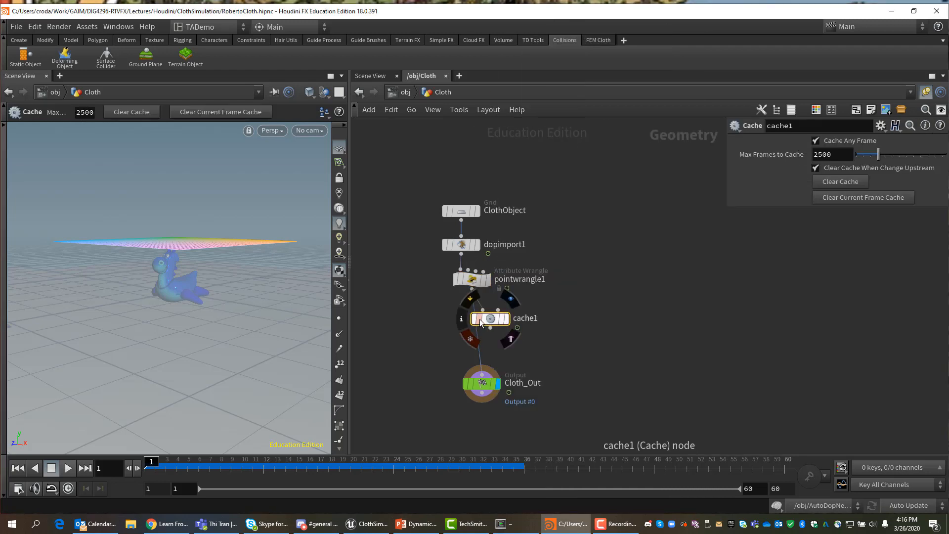
pyautogui.moveTo(496, 319)
pyautogui.press('Delete')
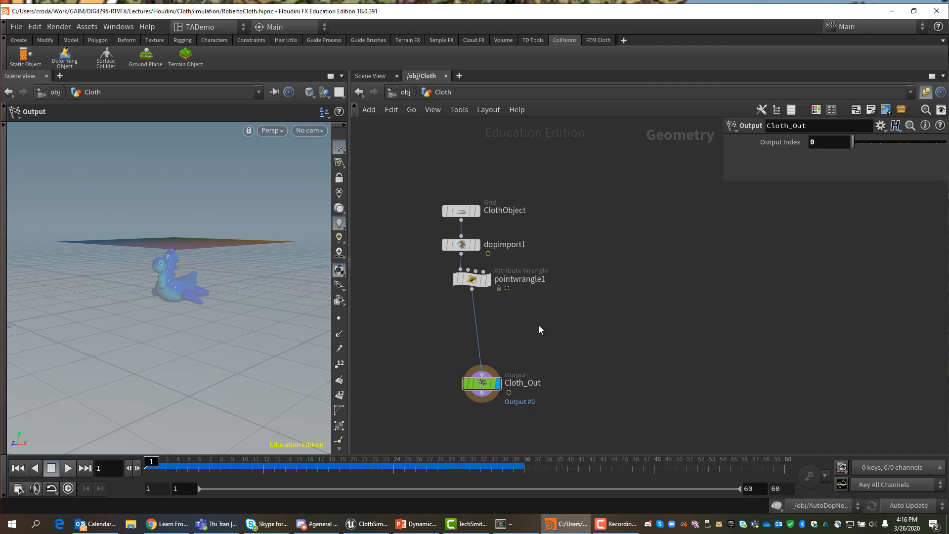
# Insert a File Cache node between pointwrangle1 and Cloth_Out, wiring it to both.
pyautogui.click(472, 290)
pyautogui.press('Tab')
pyautogui.write('file')
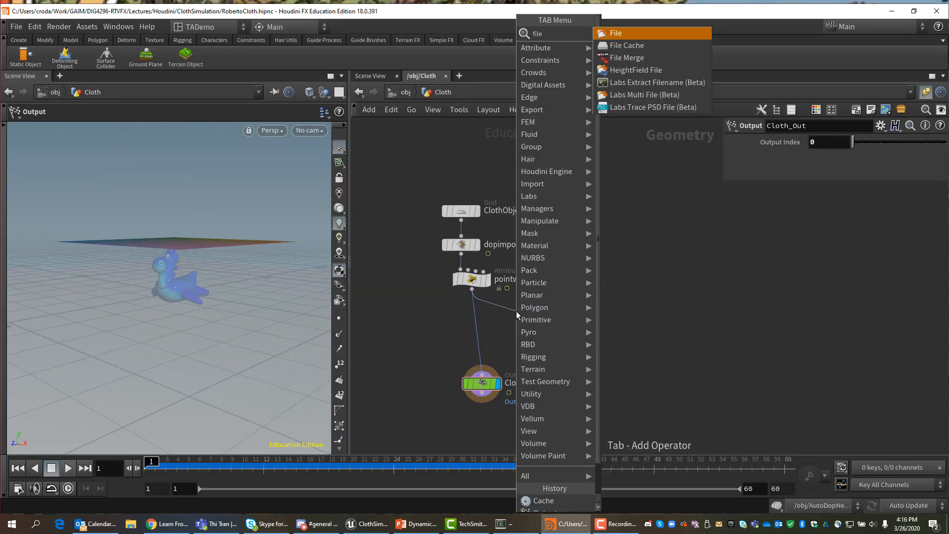
pyautogui.click(627, 45)
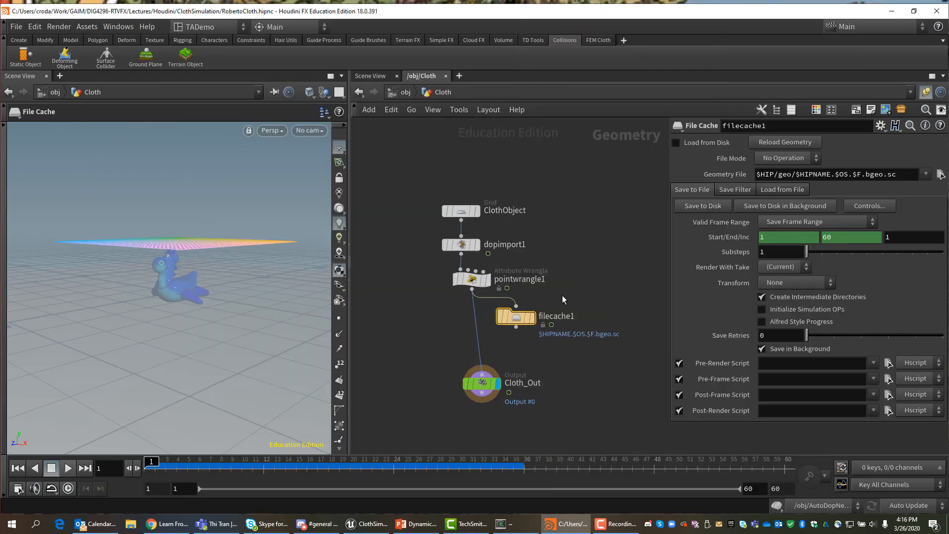
pyautogui.click(523, 334)
pyautogui.click(519, 340)
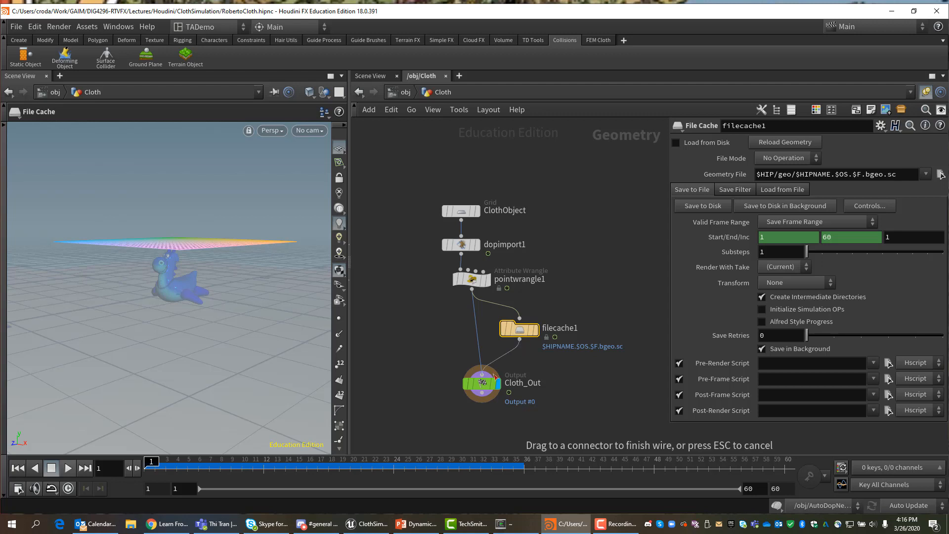
pyautogui.moveTo(522, 336); pyautogui.dragTo(498, 343)
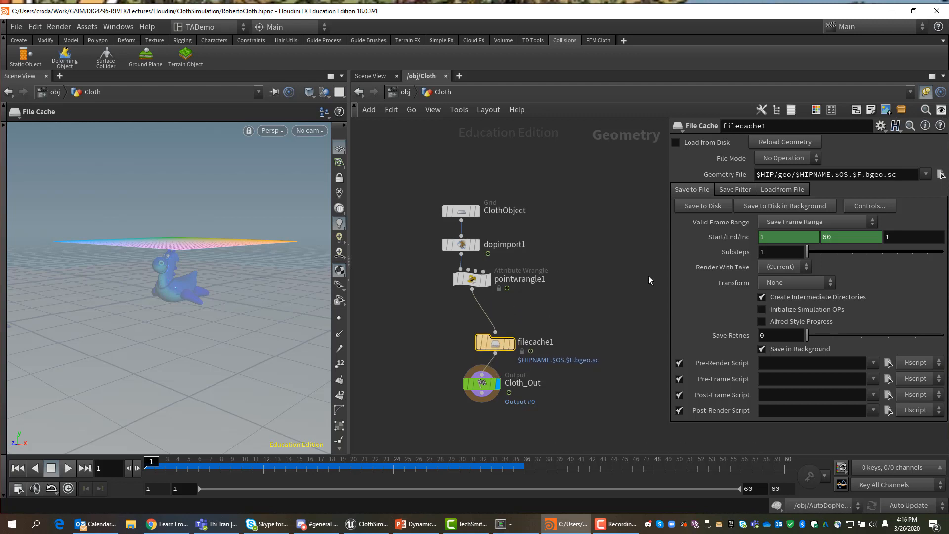
# Set the File Cache geometry path to $HIP/geo/RobertoCloth/$HIPNAME.$F.bgeo.sc, adding the RobertoCloth folder and removing $OS.
pyautogui.click(793, 175)
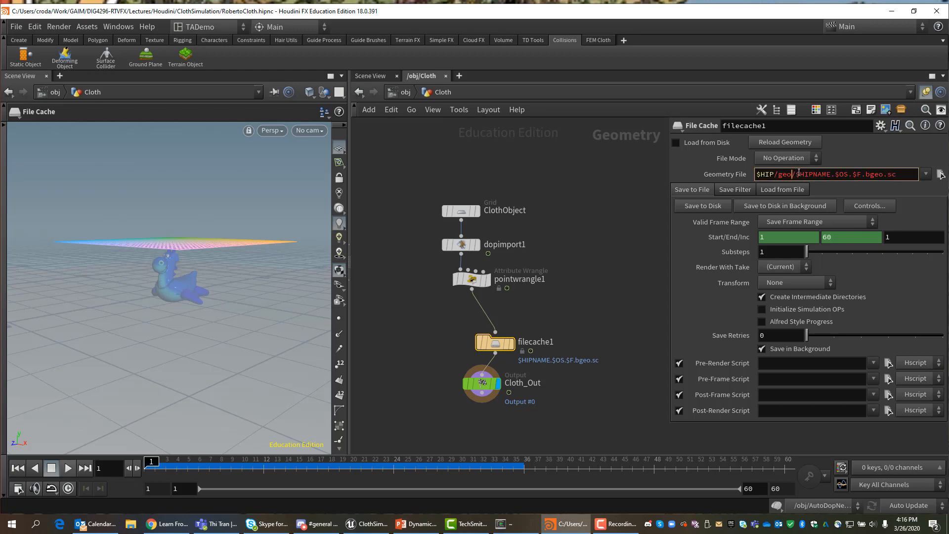
pyautogui.write('/RobertoCloth')
pyautogui.moveTo(893, 174); pyautogui.dragTo(911, 174)
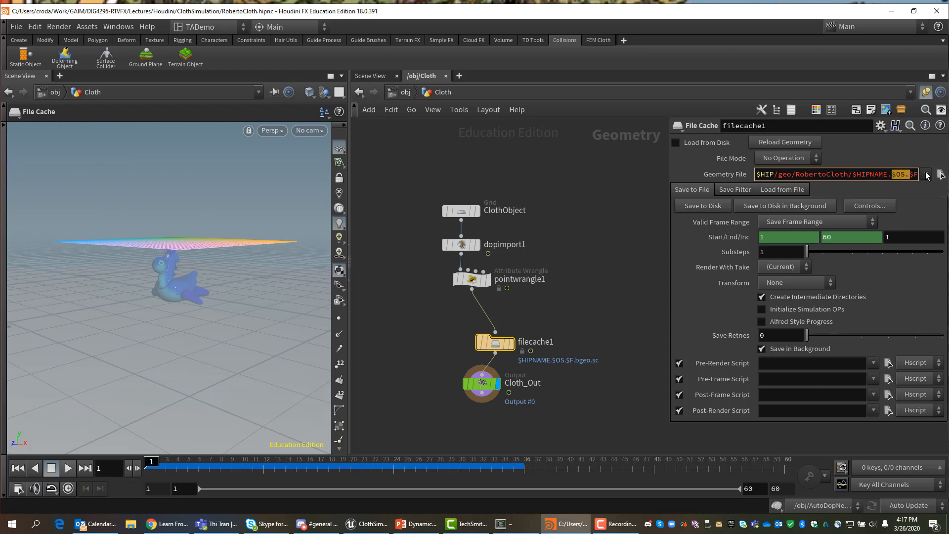
pyautogui.press('BackSpace')
pyautogui.moveTo(893, 174); pyautogui.dragTo(940, 176)
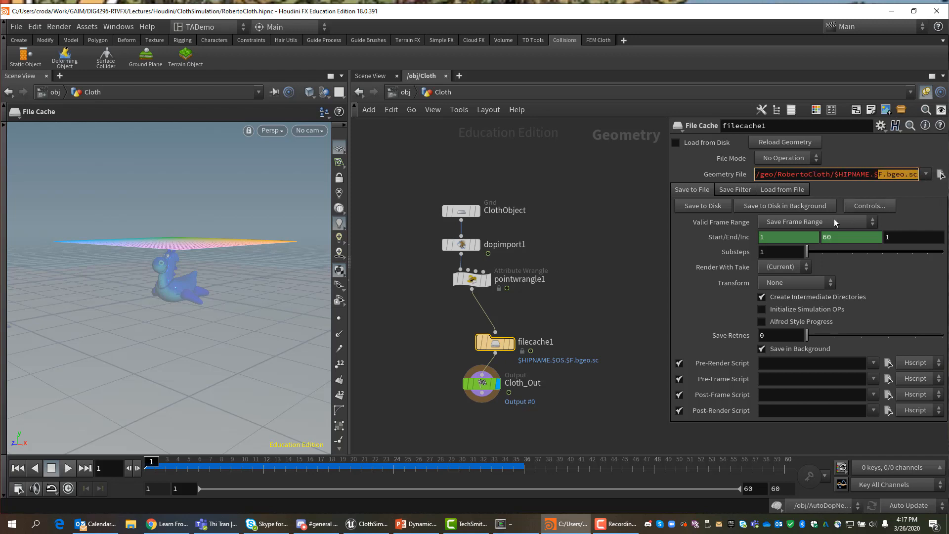
# Cache frames 1 to 60 to disk with Load from Disk enabled, and move filecache1 directly below pointwrangle1.
pyautogui.click(676, 142)
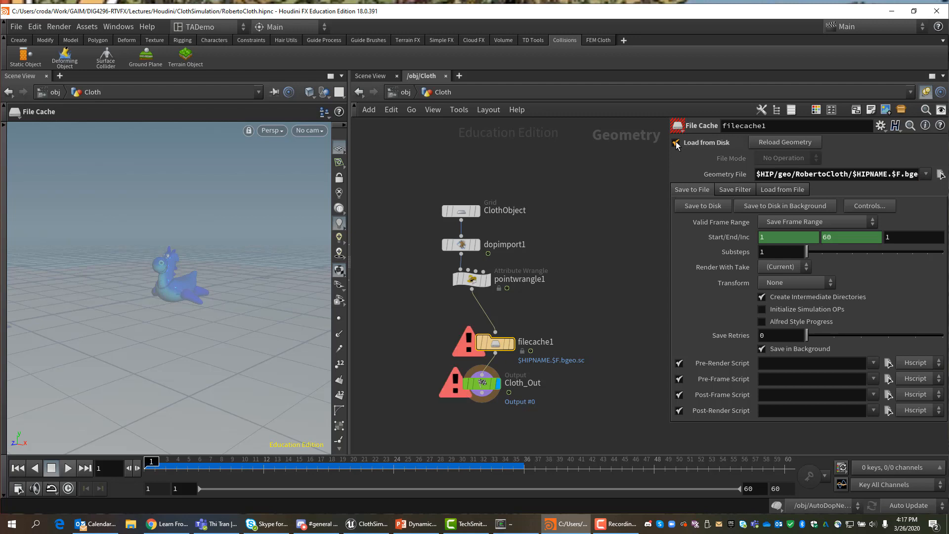
pyautogui.click(698, 206)
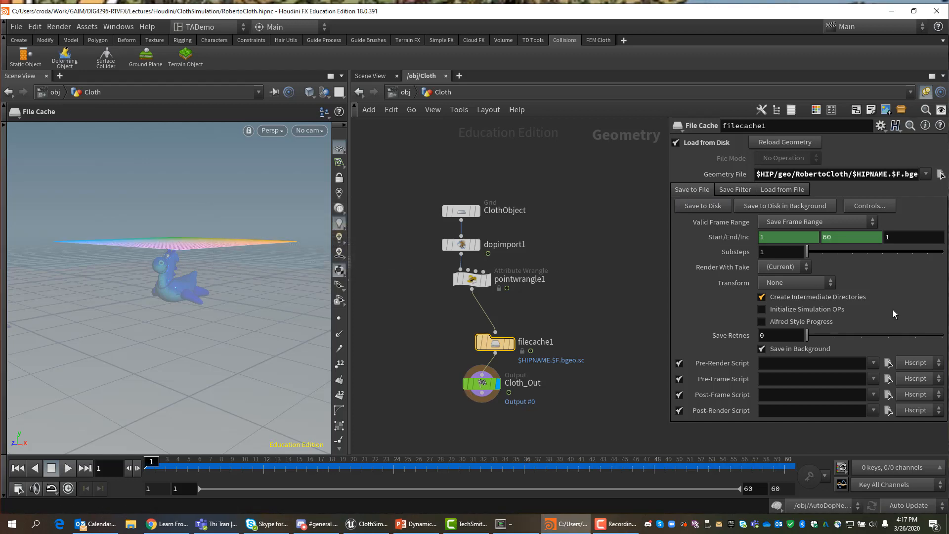
pyautogui.moveTo(503, 348); pyautogui.dragTo(472, 313)
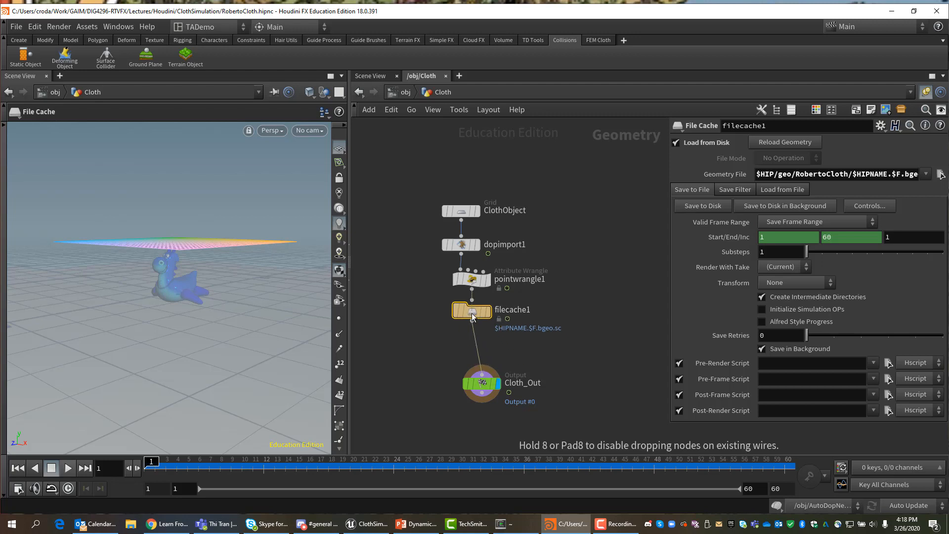
# Play back the cached simulation, stop it, and return to frame 1.
pyautogui.click(68, 468)
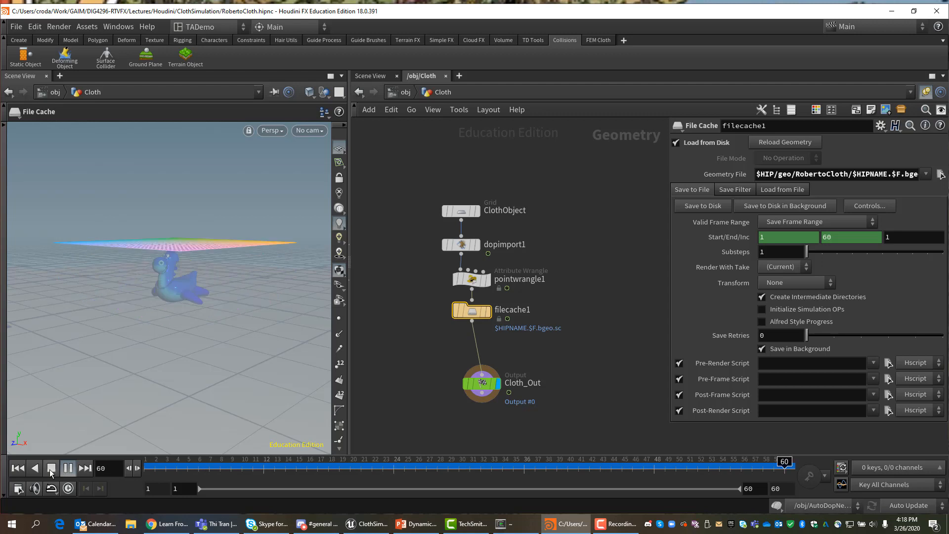
pyautogui.click(51, 469)
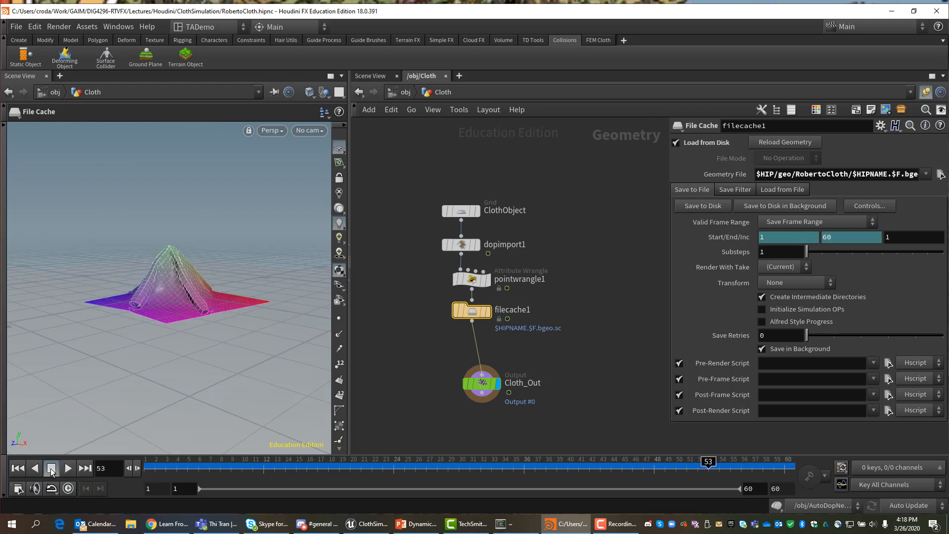
pyautogui.click(18, 468)
# Move Cloth_Out lower and insert a UV Unwrap node between filecache1 and Cloth_Out.
pyautogui.moveTo(483, 391); pyautogui.dragTo(463, 408)
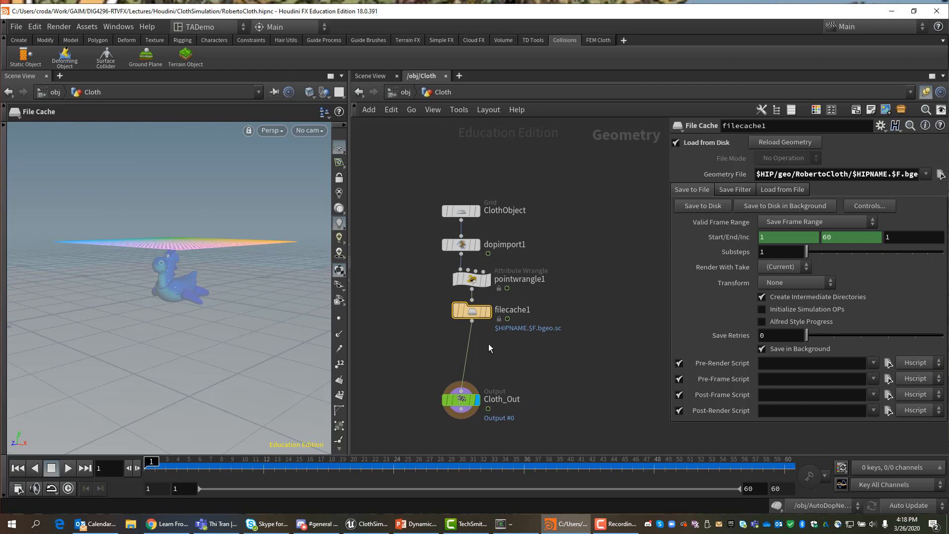
pyautogui.click(472, 321)
pyautogui.press('Tab')
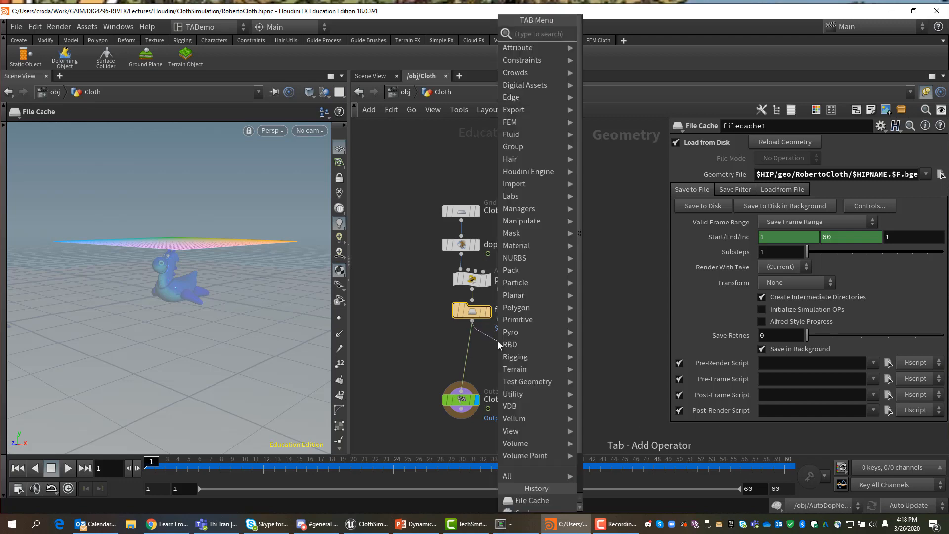
pyautogui.write('uvu')
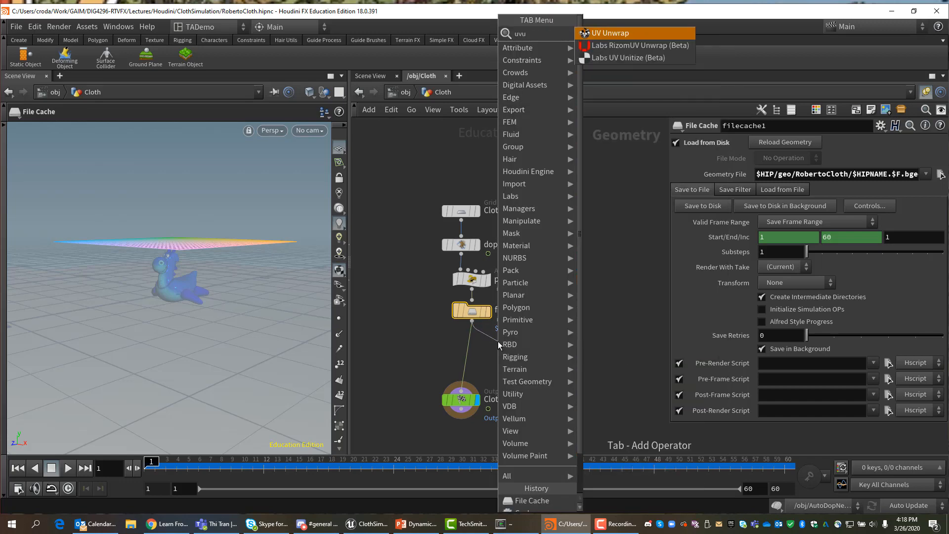
pyautogui.click(608, 33)
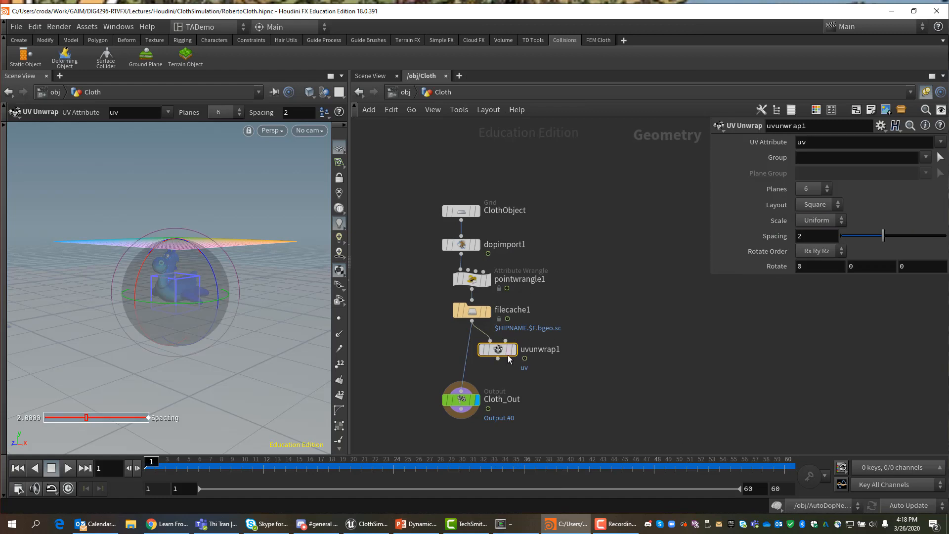
pyautogui.click(473, 357)
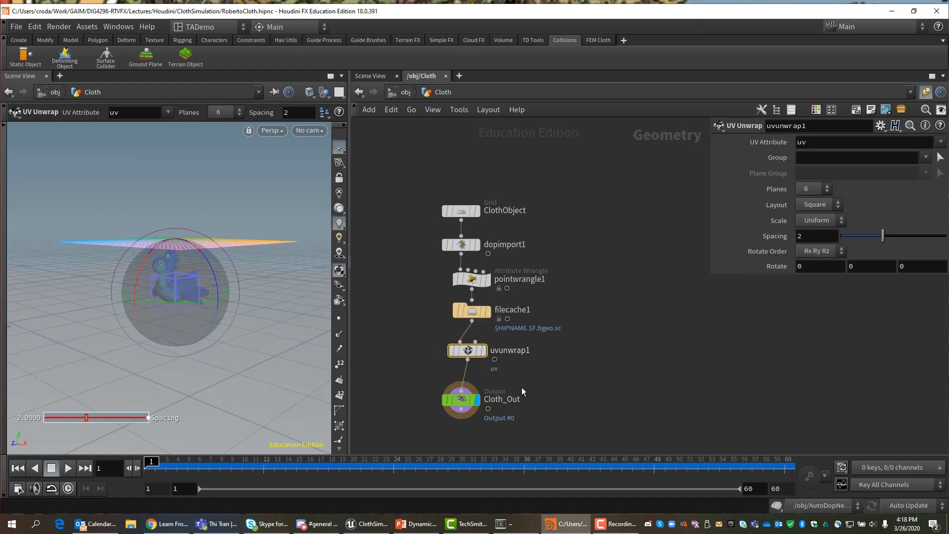
# Insert a Normal node between uvunwrap1 and Cloth_Out and set it to add normals to Points.
pyautogui.moveTo(466, 400); pyautogui.dragTo(465, 417)
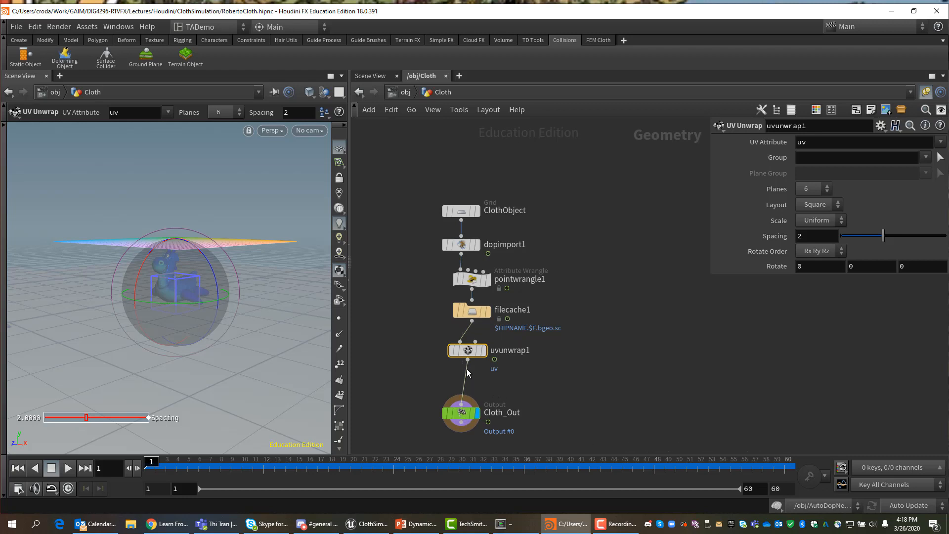
pyautogui.moveTo(468, 361); pyautogui.dragTo(486, 374)
pyautogui.press('Tab')
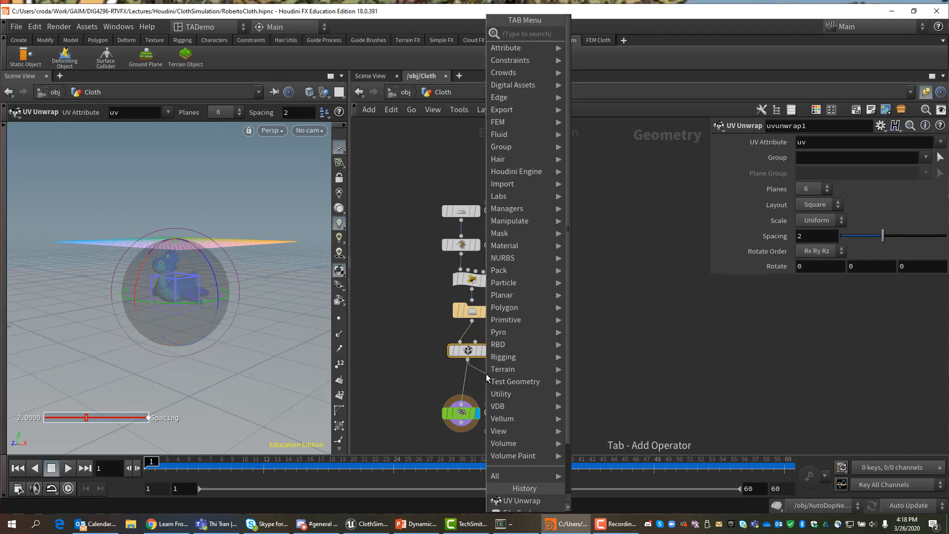
pyautogui.write('nor')
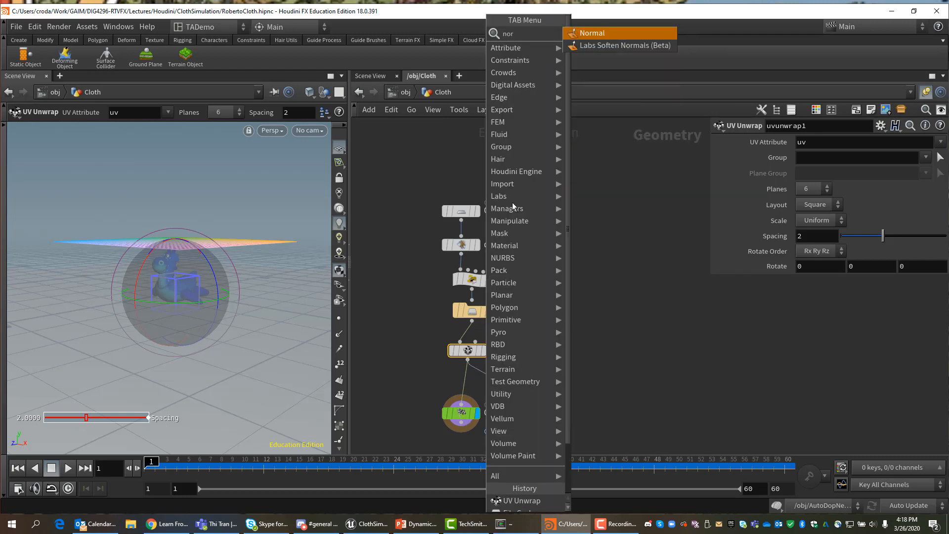
pyautogui.click(593, 33)
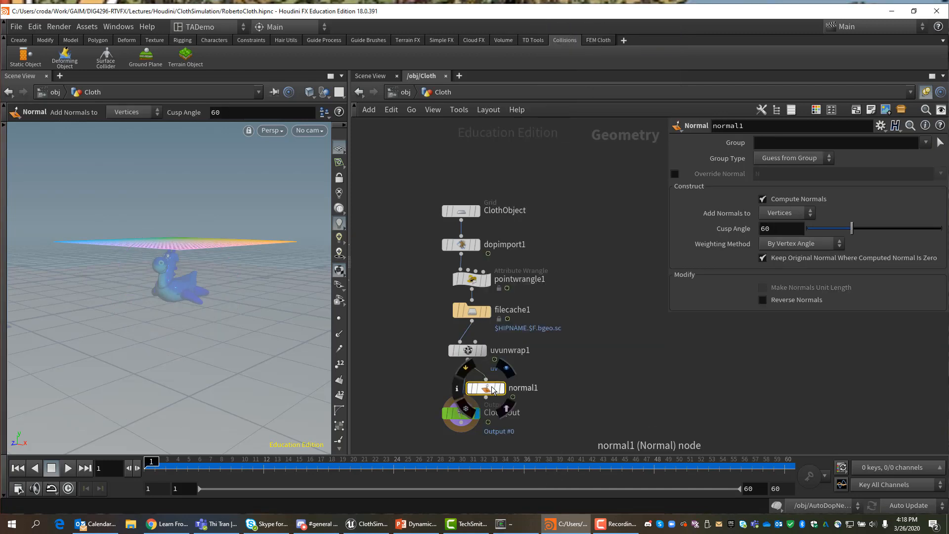
pyautogui.moveTo(490, 391); pyautogui.dragTo(471, 390)
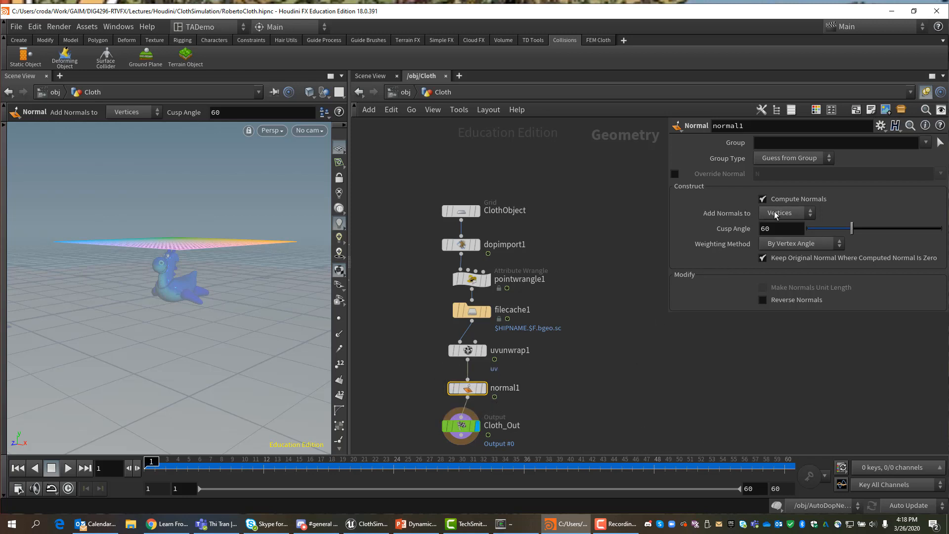
pyautogui.click(803, 209)
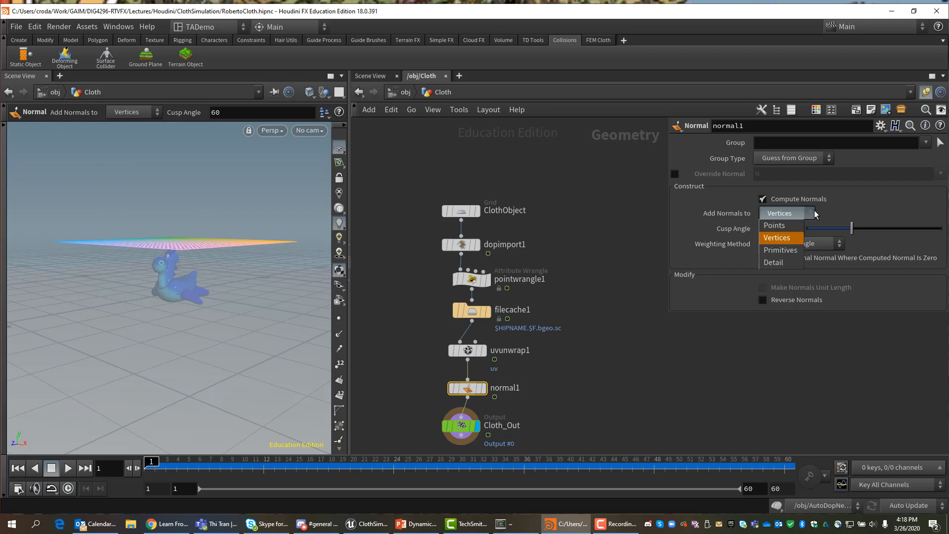
pyautogui.click(792, 226)
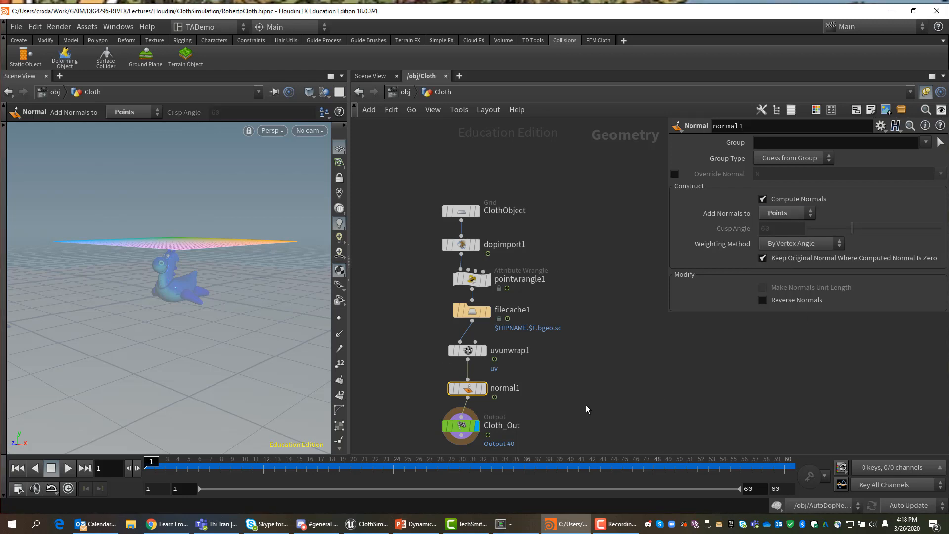
# Select Cloth_Out, play the cloth animation with the new normals, stop it, and rewind to frame 1.
pyautogui.click(464, 430)
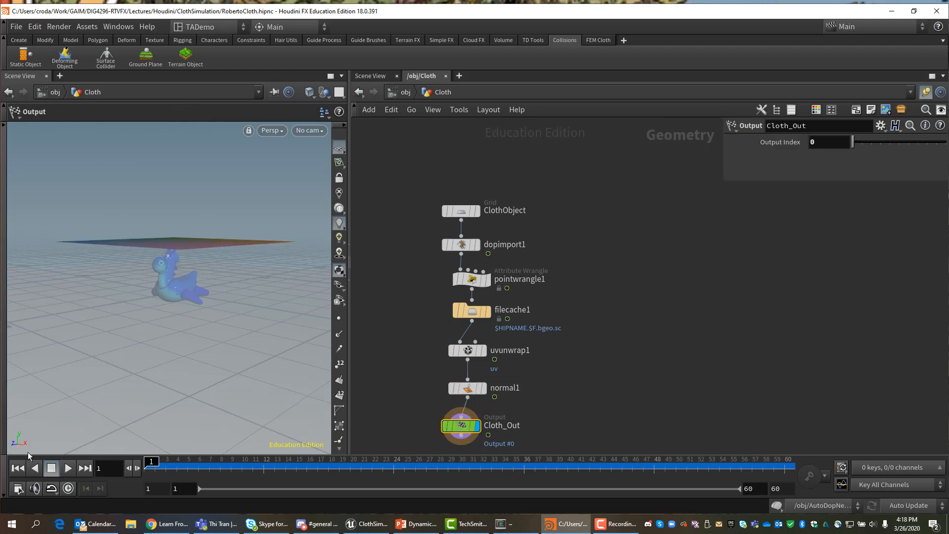
pyautogui.click(67, 469)
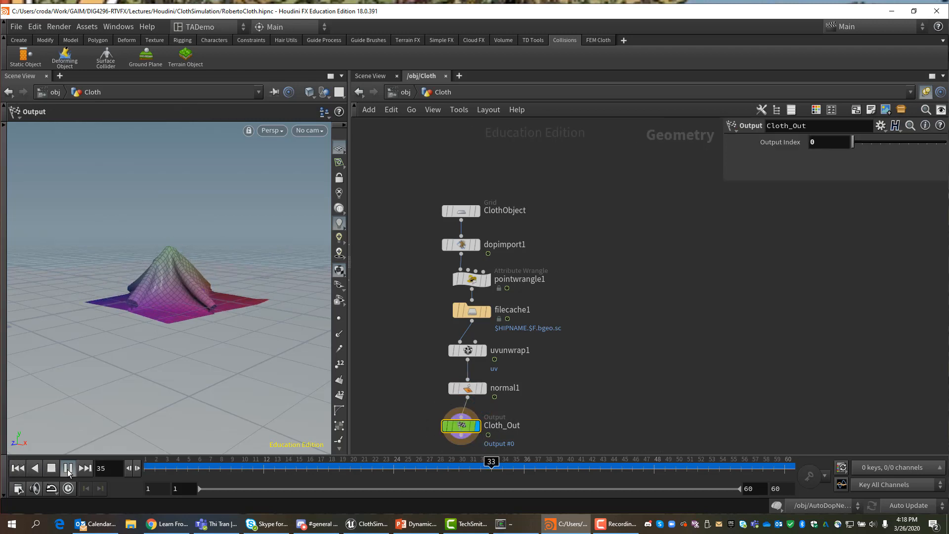
pyautogui.click(51, 468)
pyautogui.click(19, 468)
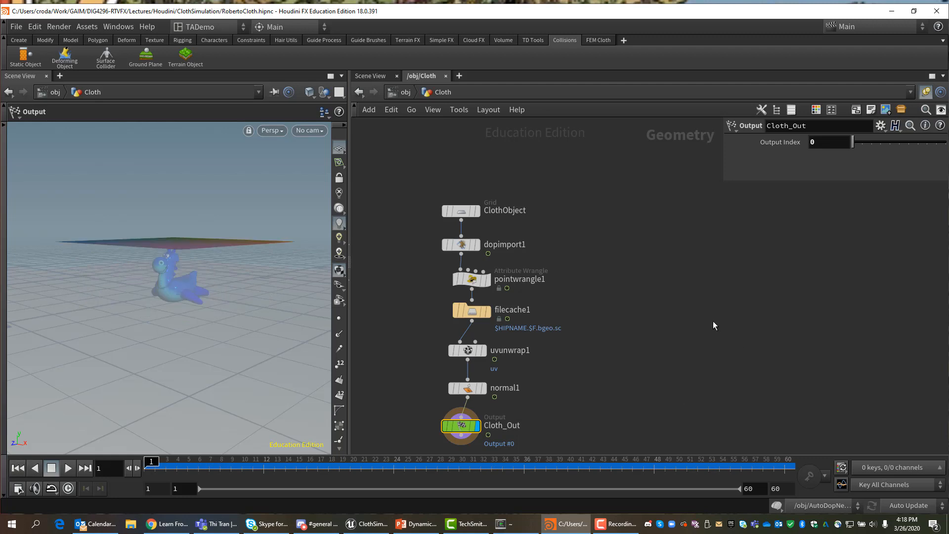
# Save the scene, then go up to the object level and open the ClothSim_Out network.
pyautogui.click(19, 27)
pyautogui.click(25, 98)
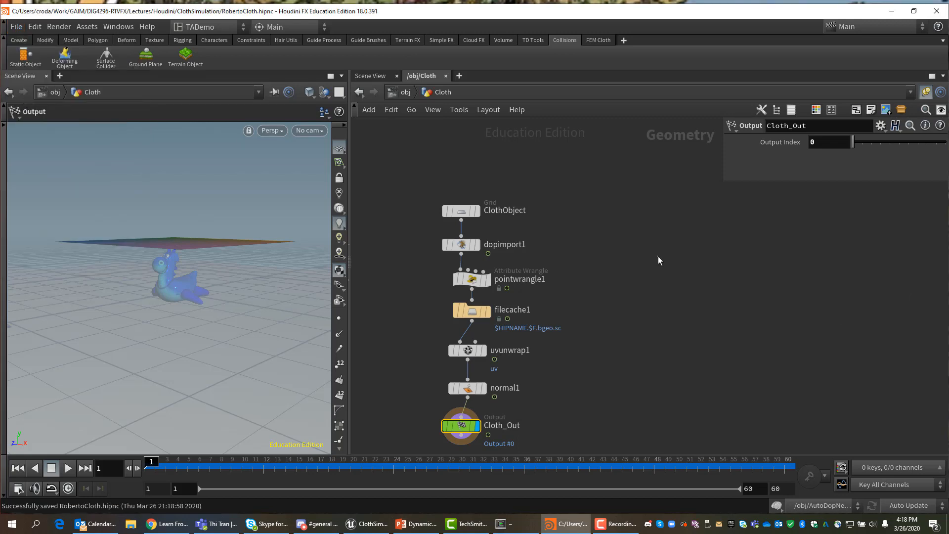
pyautogui.press('u')
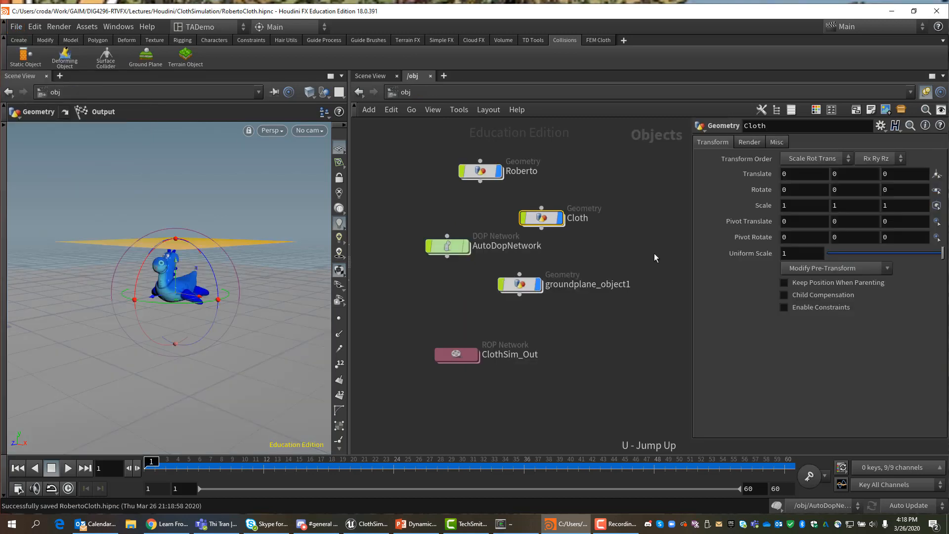
pyautogui.doubleClick(460, 354)
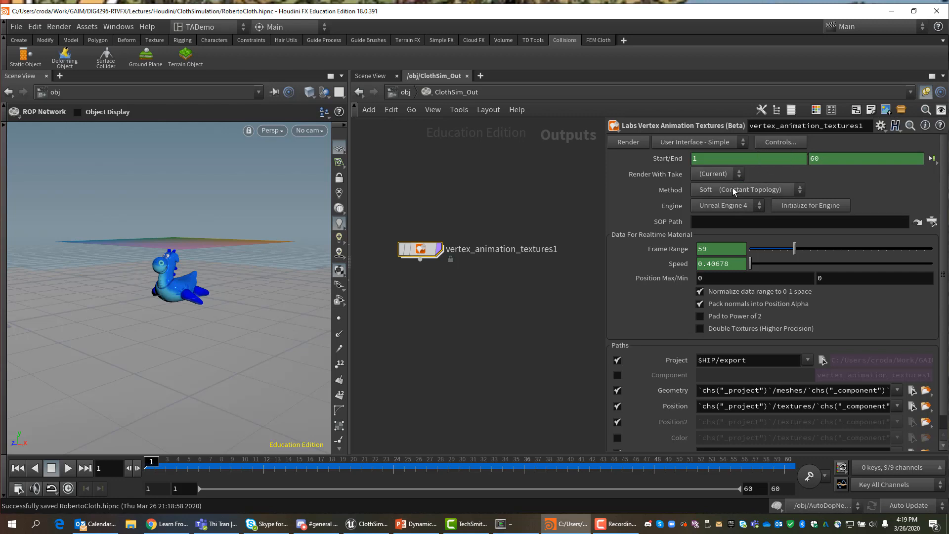
# Choose the Soft (Constant Topology) method for vertex_animation_textures1 and set its SOP Path to Cloth_Out inside Cloth as a relative path.
pyautogui.click(800, 189)
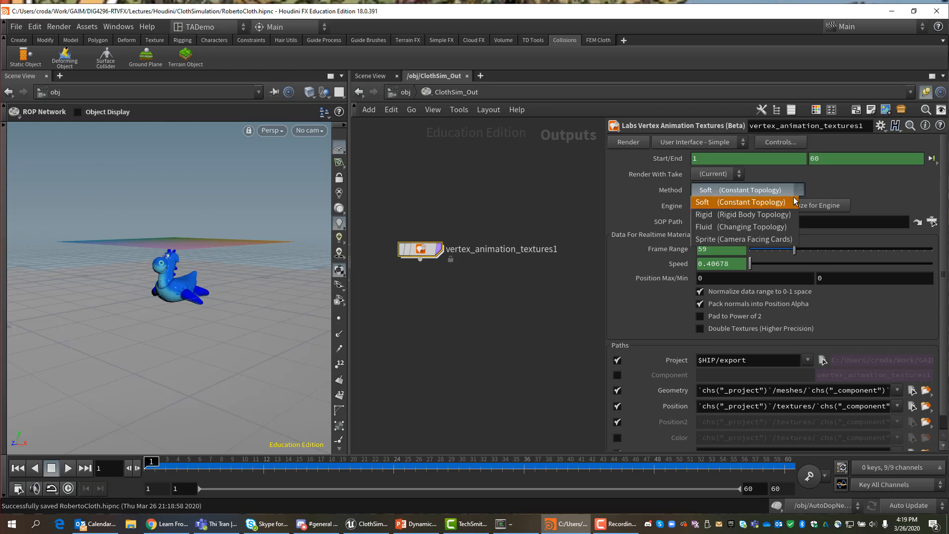
pyautogui.click(763, 203)
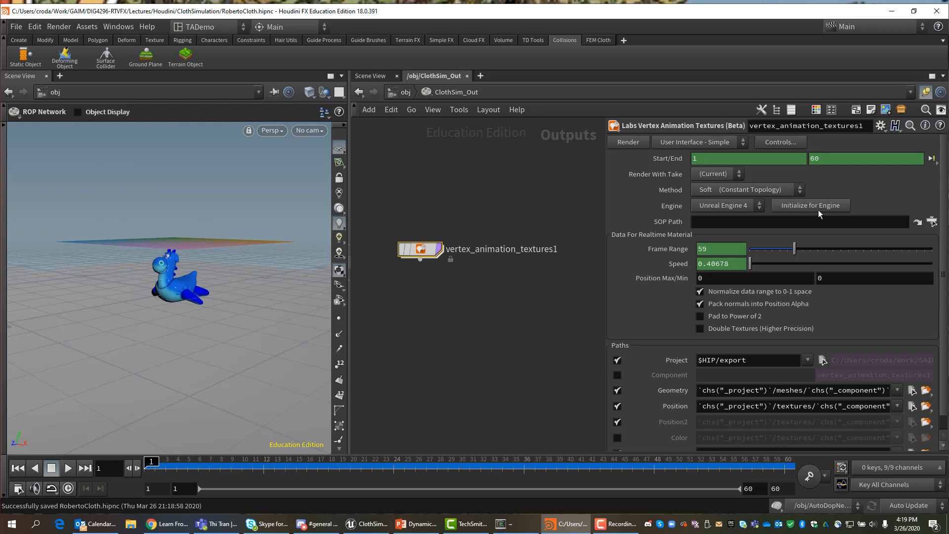
pyautogui.click(932, 222)
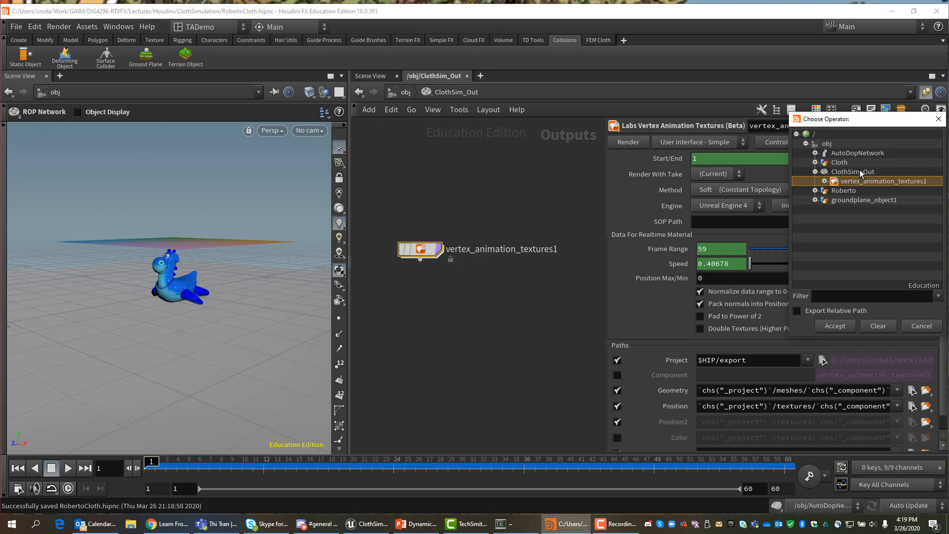
pyautogui.click(815, 163)
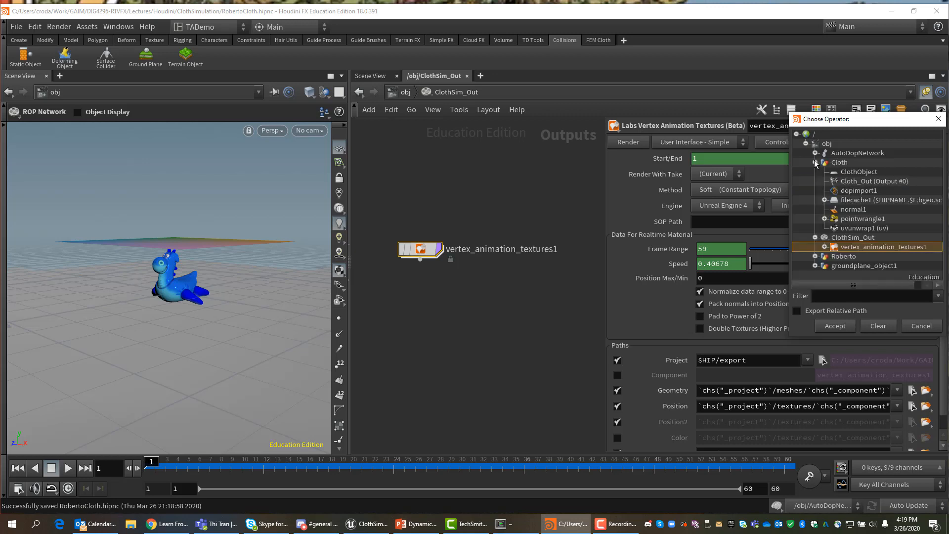
pyautogui.click(856, 180)
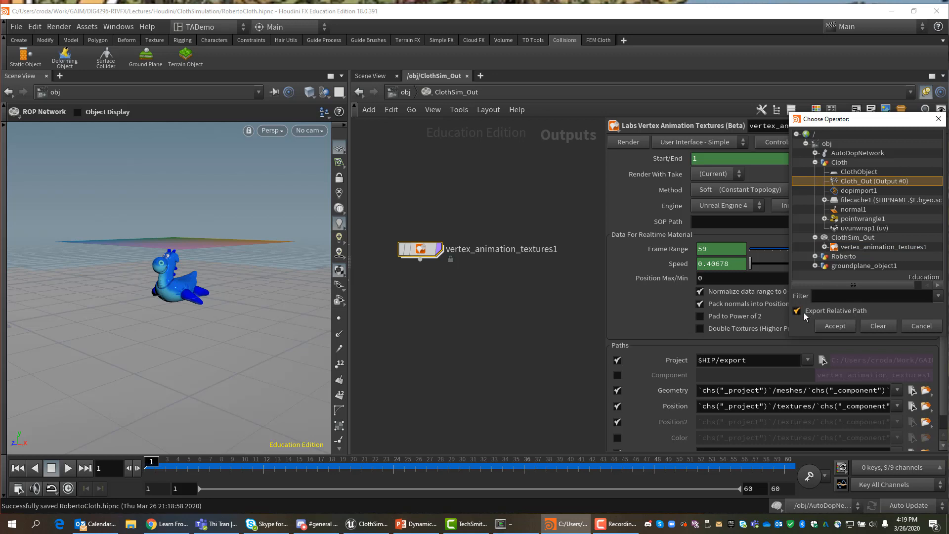
pyautogui.click(835, 324)
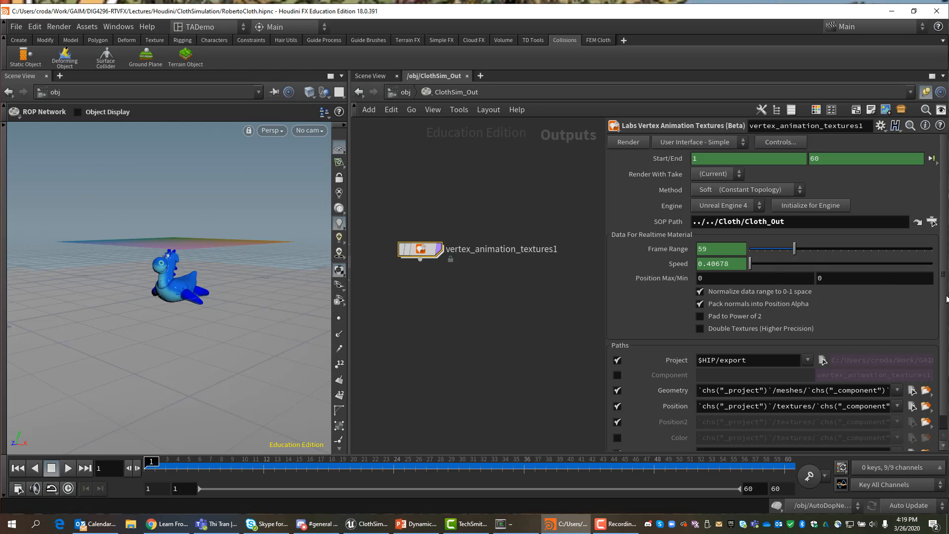
# Disable packing normals into position alpha and set the export's project path to $HIP/export/ClothDemo.
pyautogui.scroll(-2, 843, 398)
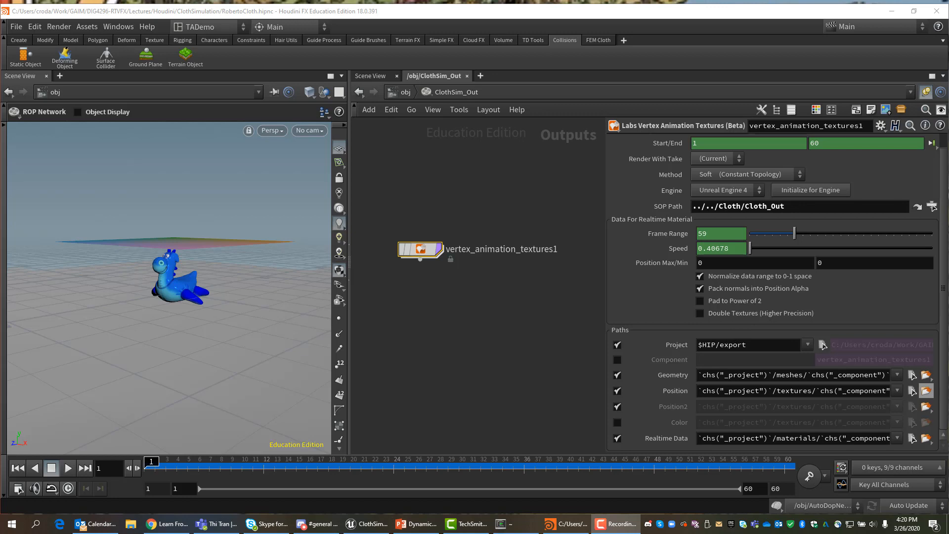
pyautogui.click(701, 289)
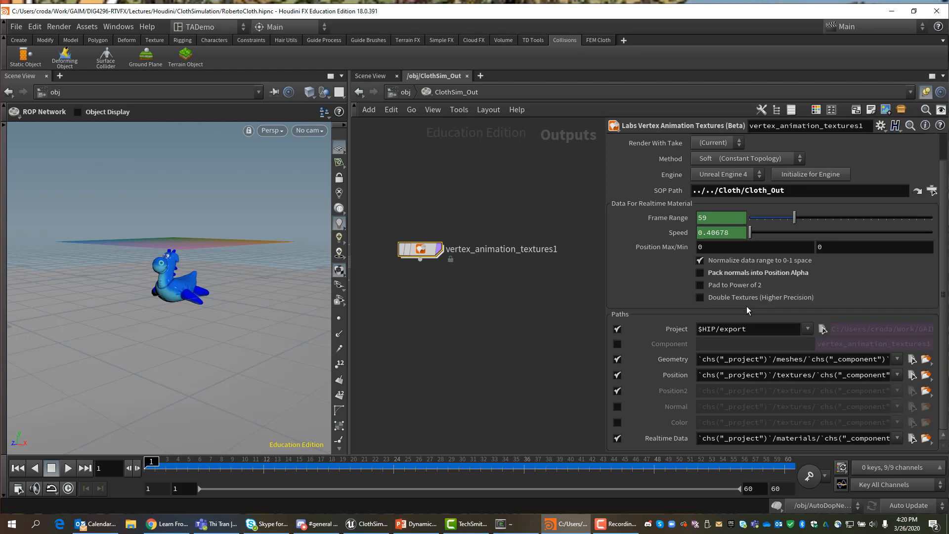
pyautogui.doubleClick(736, 330)
pyautogui.write('/ClothDemo')
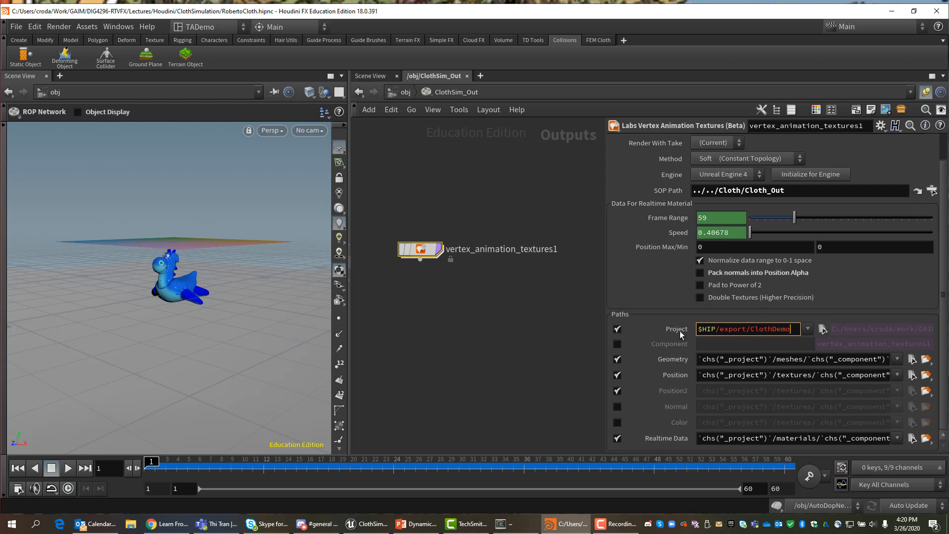
# Confirm the project path and enable a custom component name for the export, setting it to ClothDemo.
pyautogui.press('Return')
pyautogui.click(617, 343)
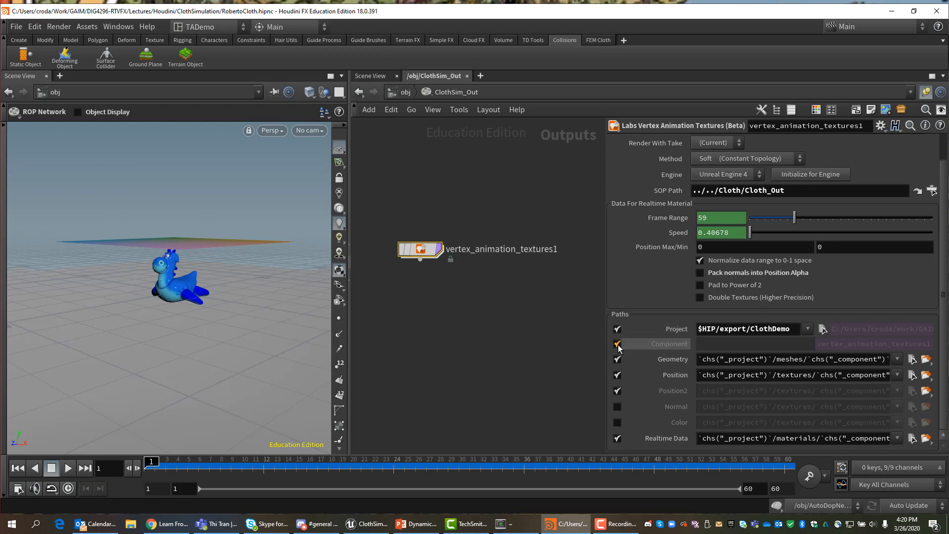
pyautogui.click(714, 346)
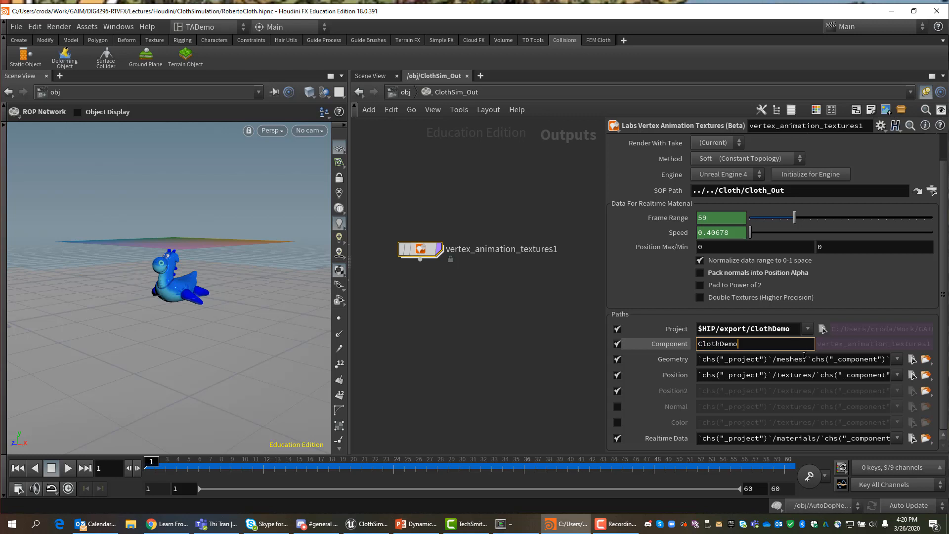
pyautogui.press('Return')
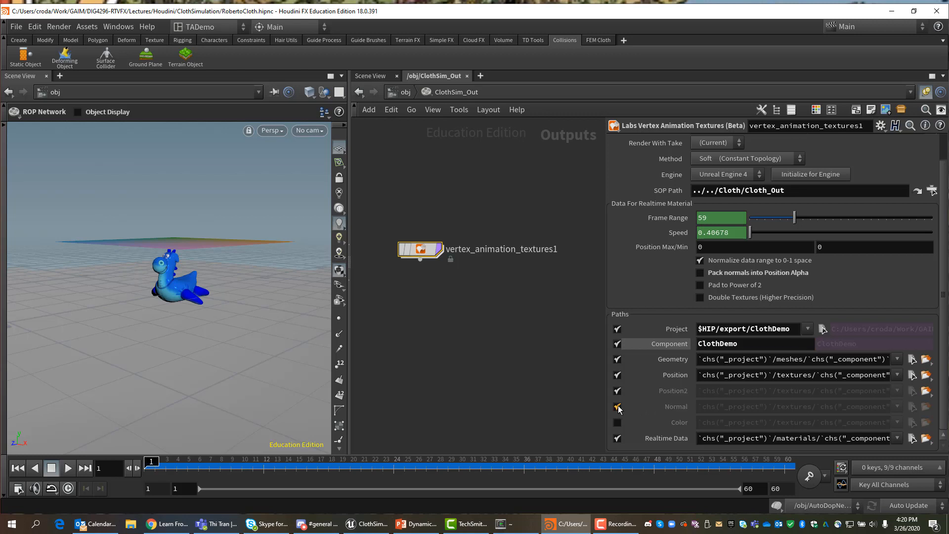
# Enable the Normal and Color texture outputs and disable the Position2 output of vertex_animation_textures1.
pyautogui.click(617, 407)
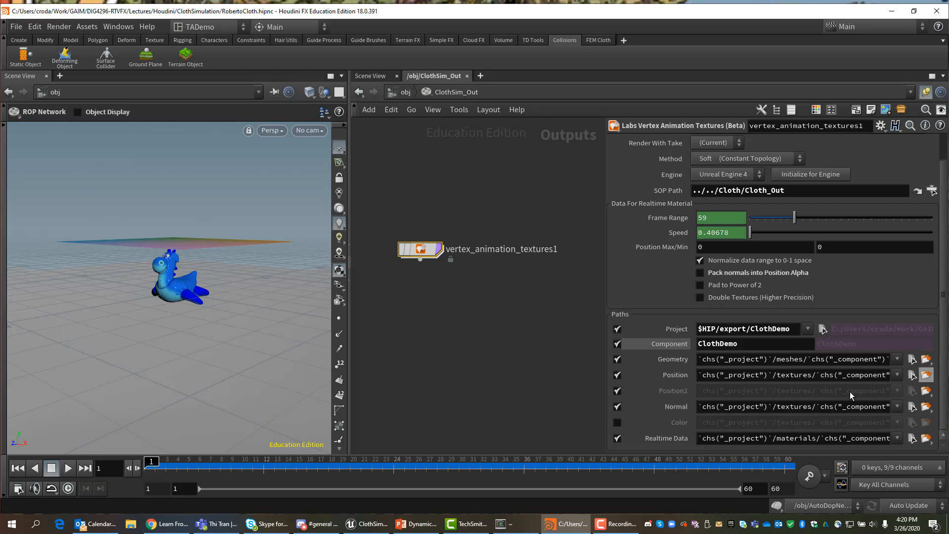
pyautogui.click(618, 391)
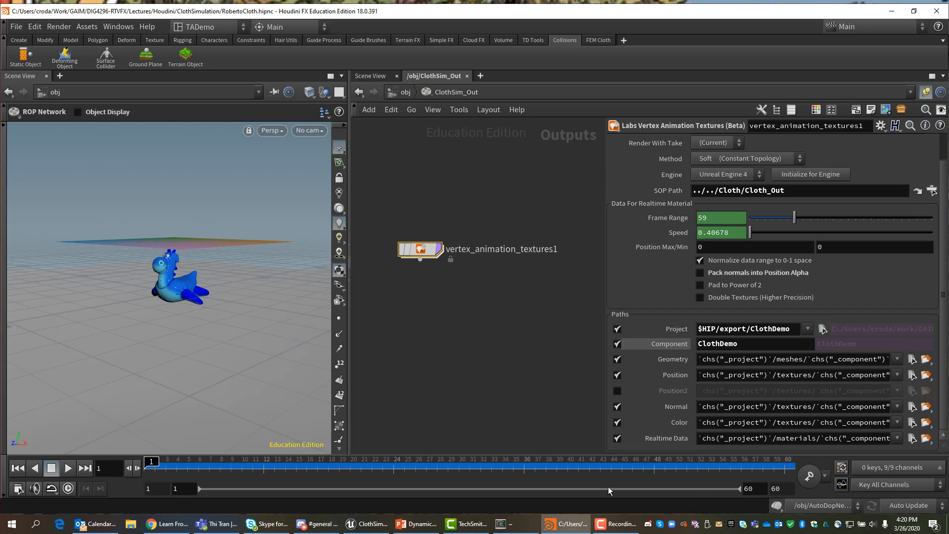
# Save the scene and render the vertex animation textures export.
pyautogui.click(16, 27)
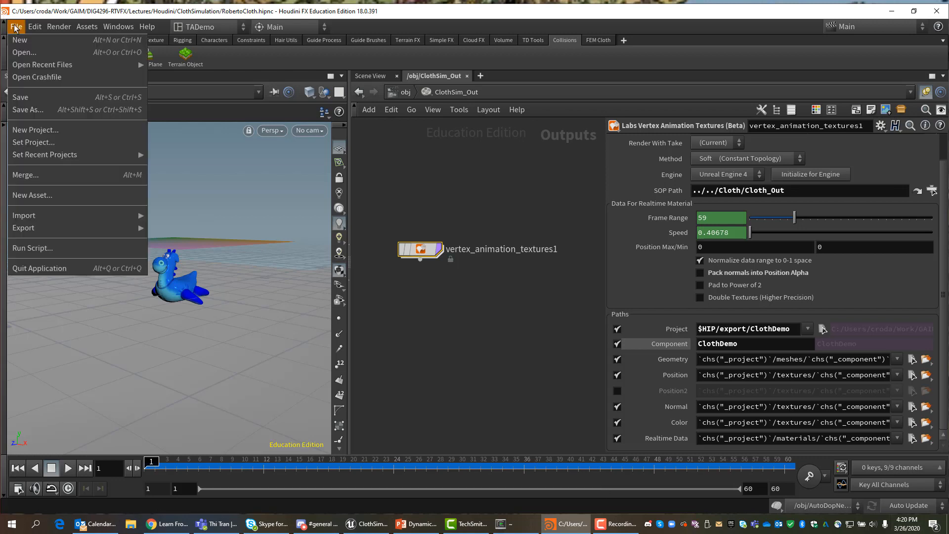
pyautogui.click(21, 97)
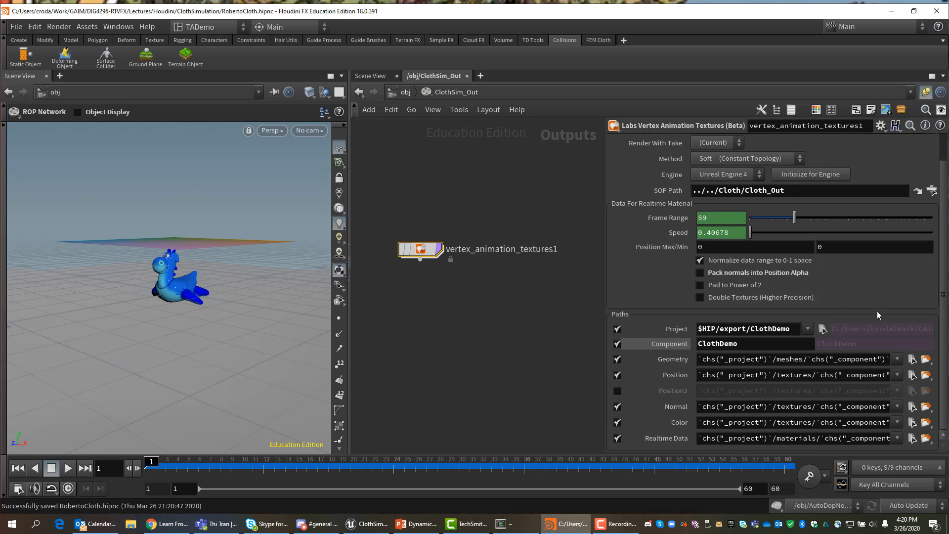
pyautogui.scroll(2, 936, 218)
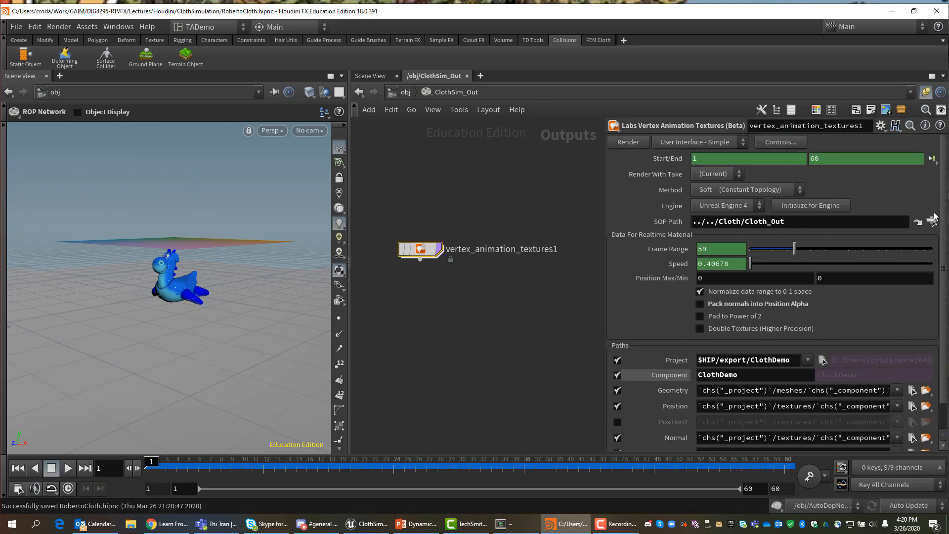
pyautogui.click(624, 143)
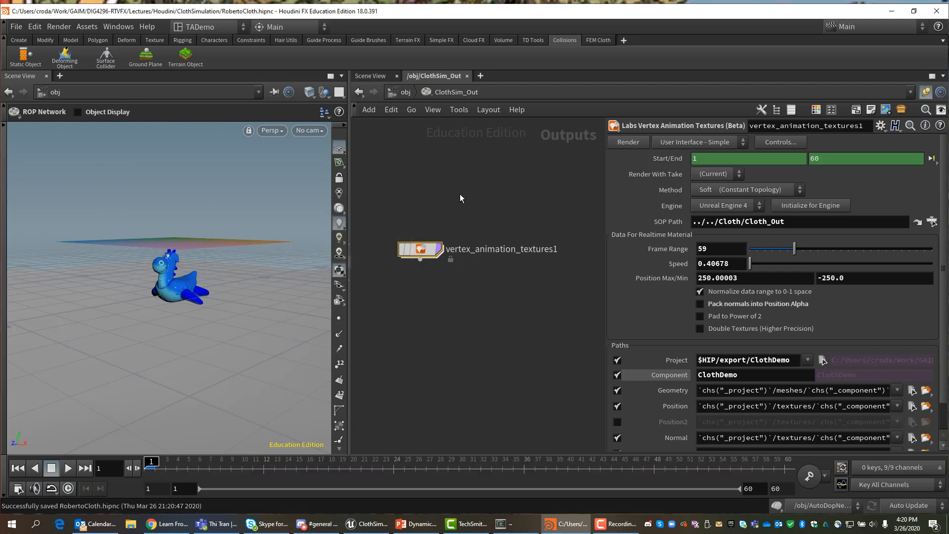
# Switch to the Unreal Editor's ClothSimulation4_23 project and create a folder named ClothSimDemo in the root Content folder.
pyautogui.hotkey('alt', 'Tab')
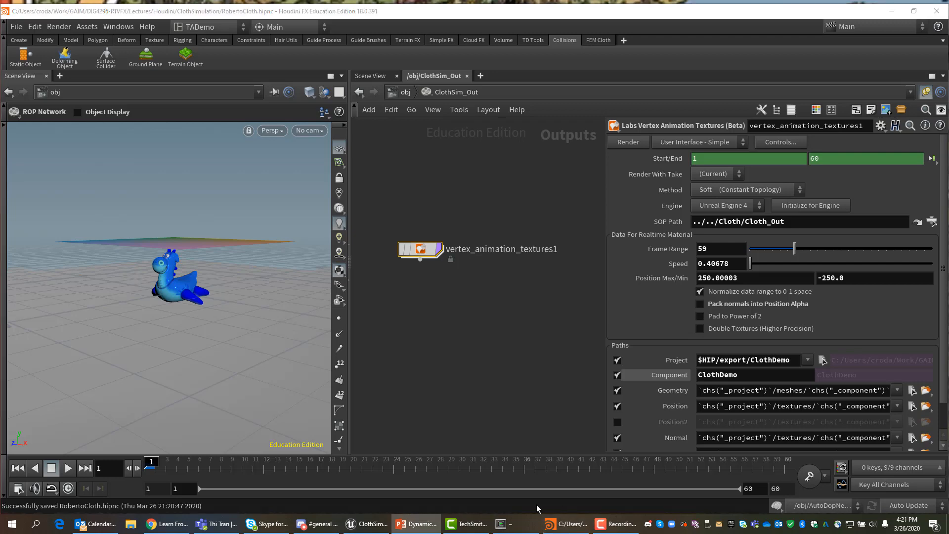
pyautogui.click(374, 524)
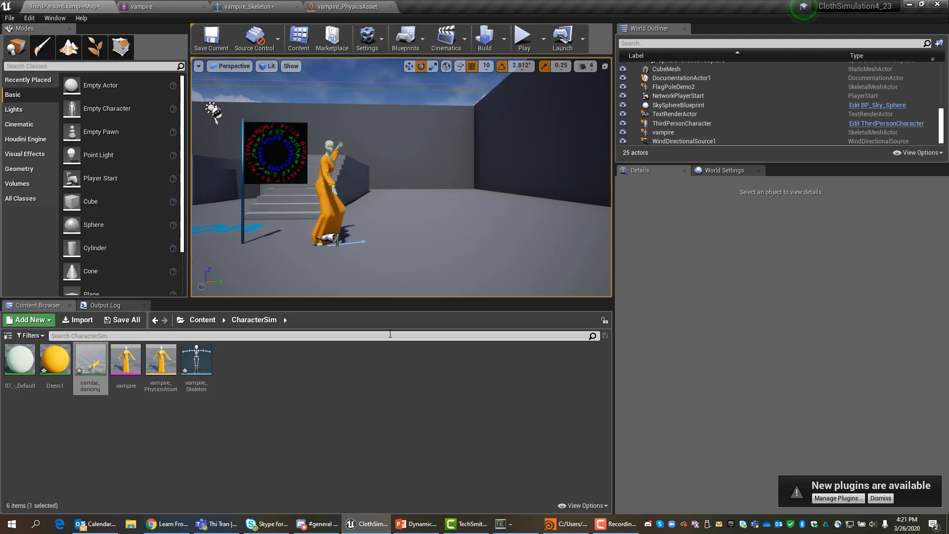
pyautogui.click(202, 322)
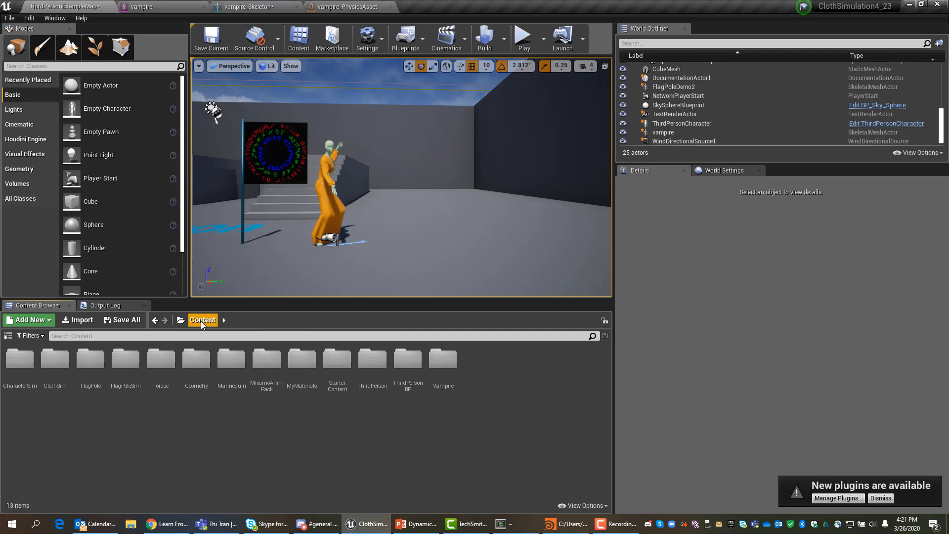
pyautogui.rightClick(293, 429)
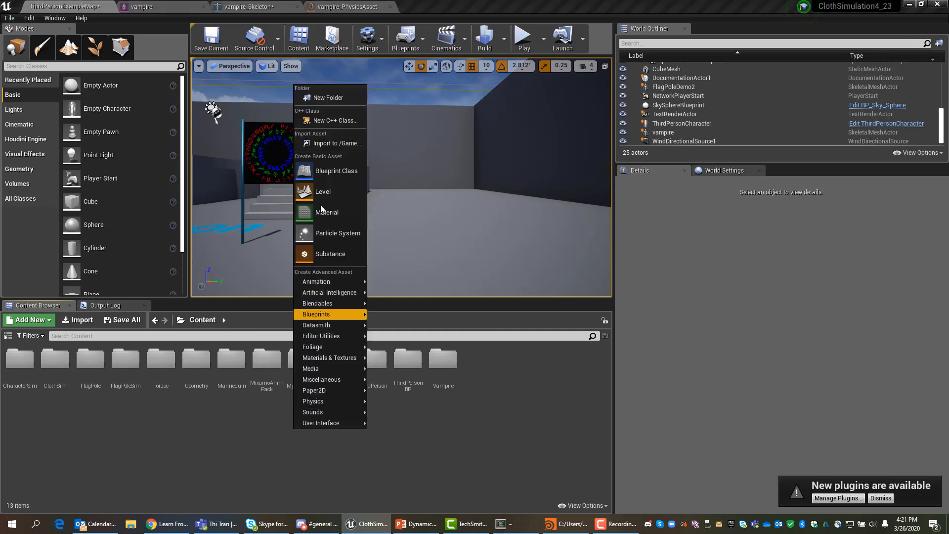
pyautogui.click(321, 97)
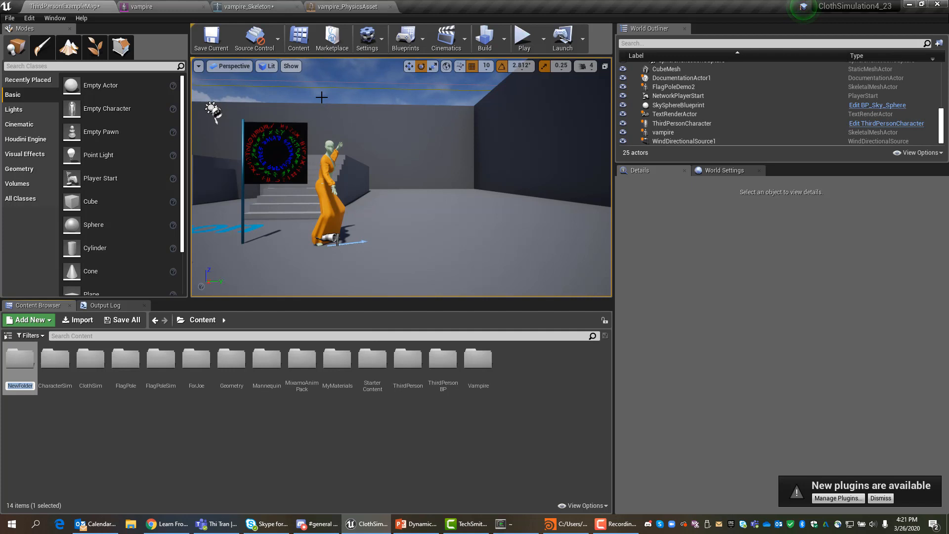
pyautogui.write('ClothSim')
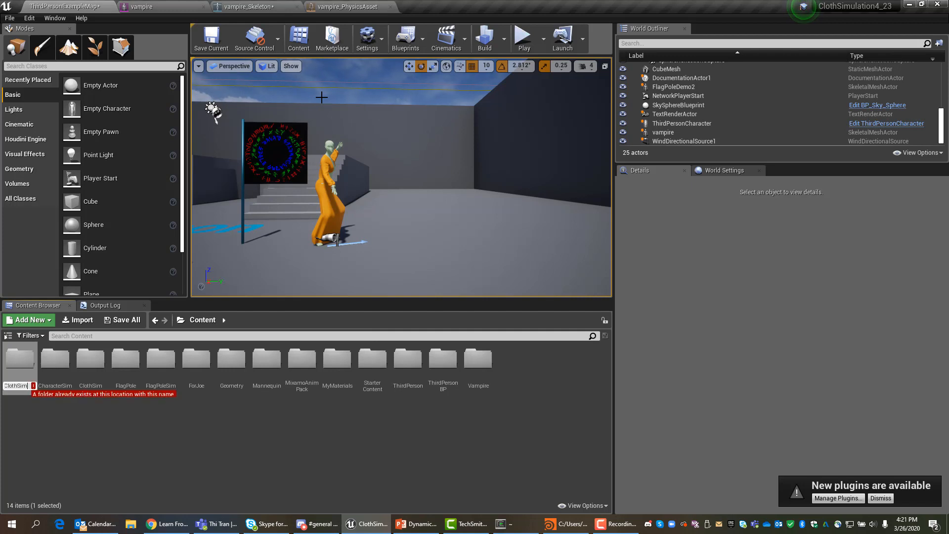
pyautogui.write('Demo')
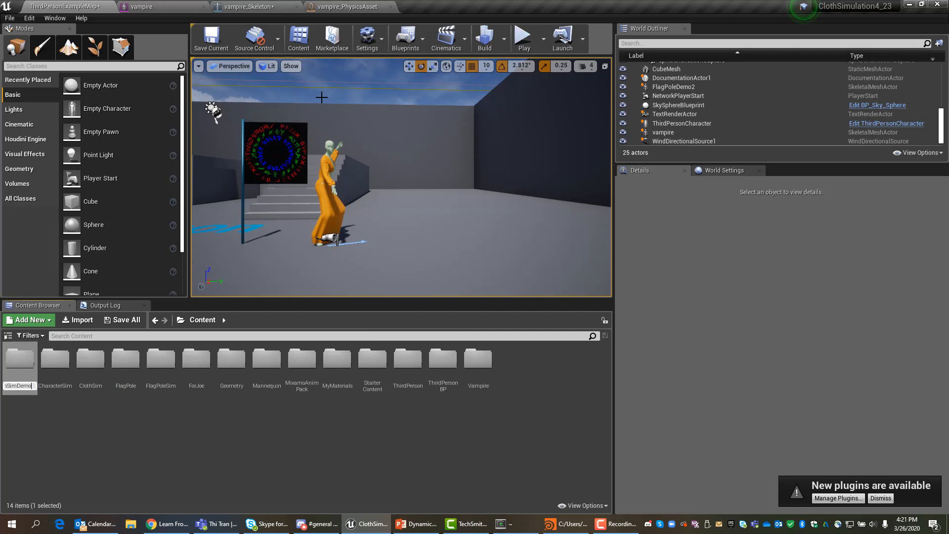
pyautogui.press('Return')
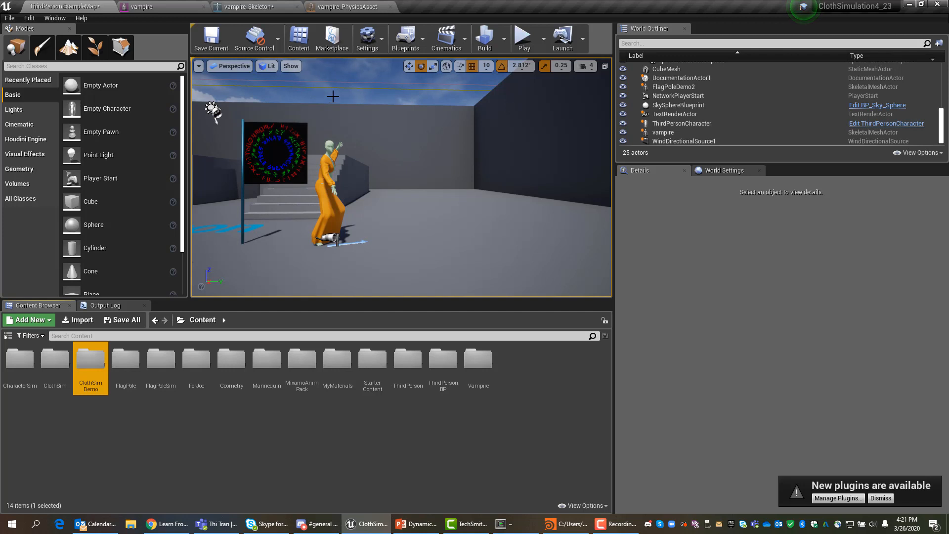
# Open the ClothSimDemo folder and start importing files into it.
pyautogui.doubleClick(89, 366)
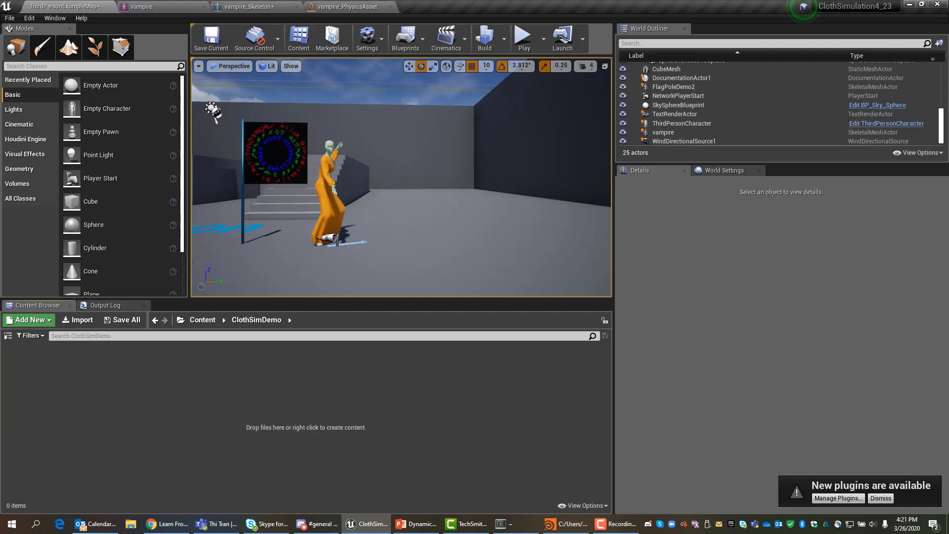
pyautogui.rightClick(119, 395)
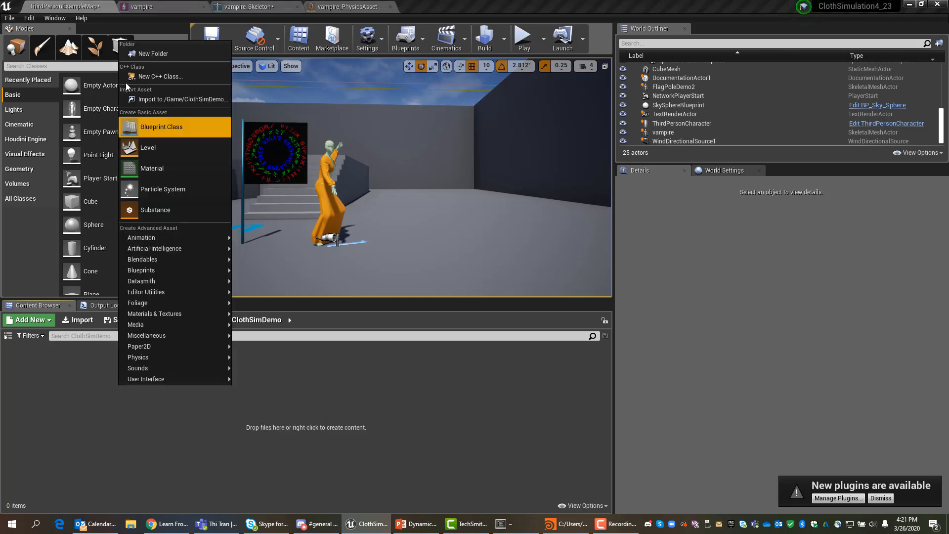
pyautogui.click(170, 99)
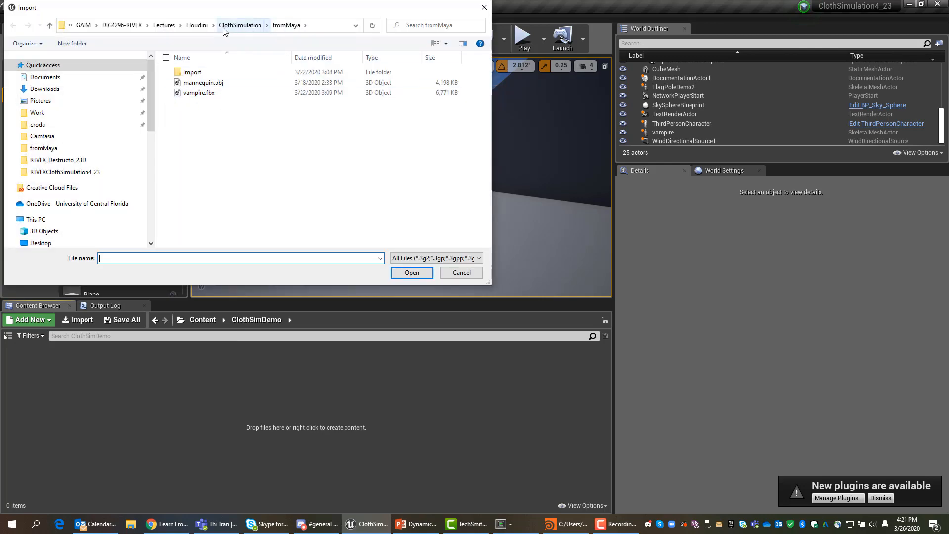
# Choose ClothDemo_mesh.fbx from the ClothSimulation export/ClothDemo/meshes folder as the file to import.
pyautogui.click(50, 26)
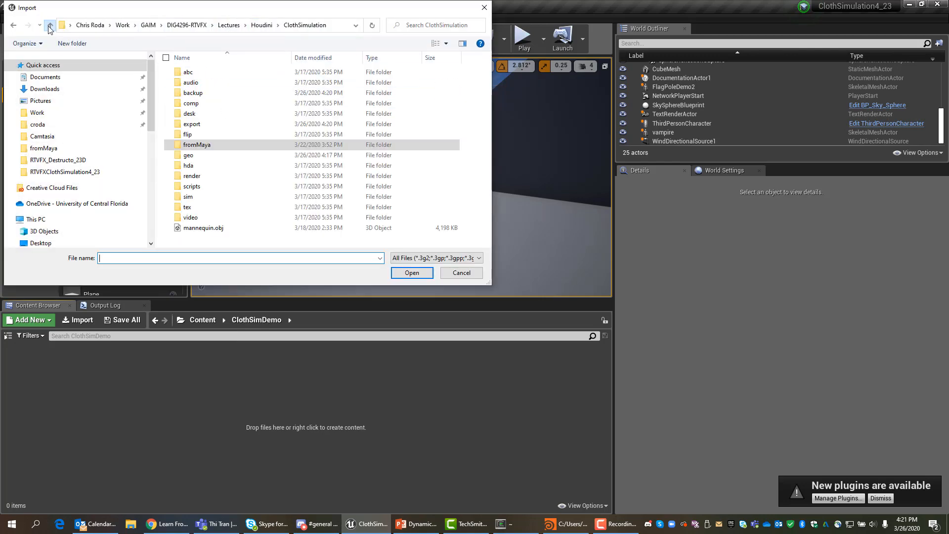
pyautogui.doubleClick(193, 125)
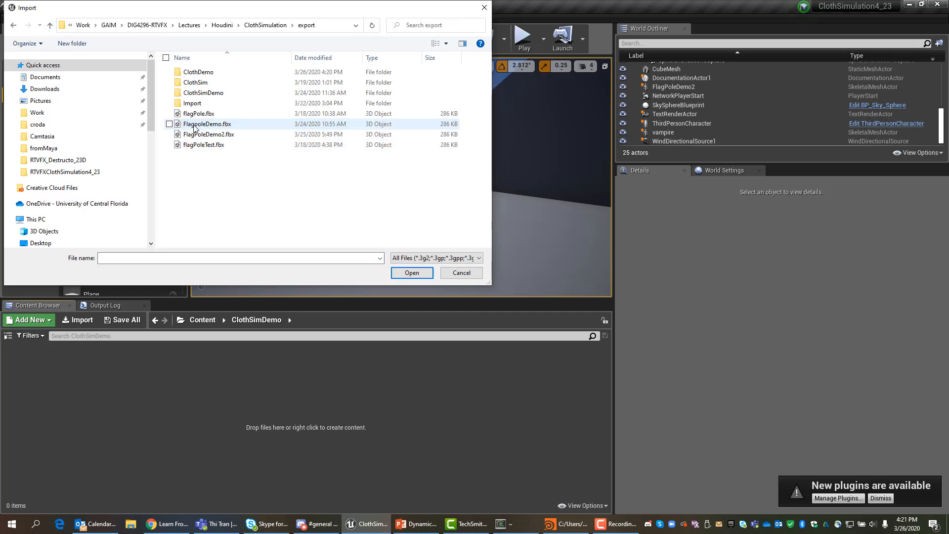
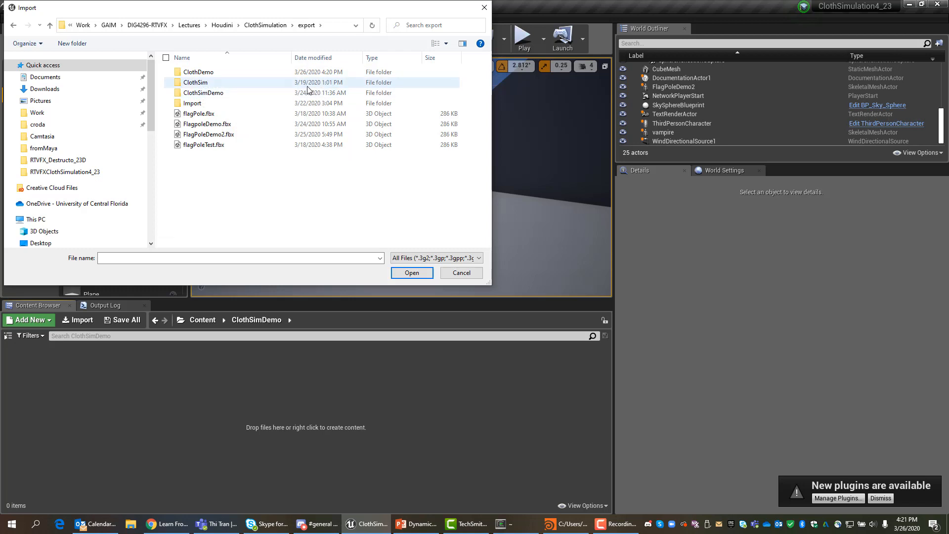
pyautogui.doubleClick(205, 73)
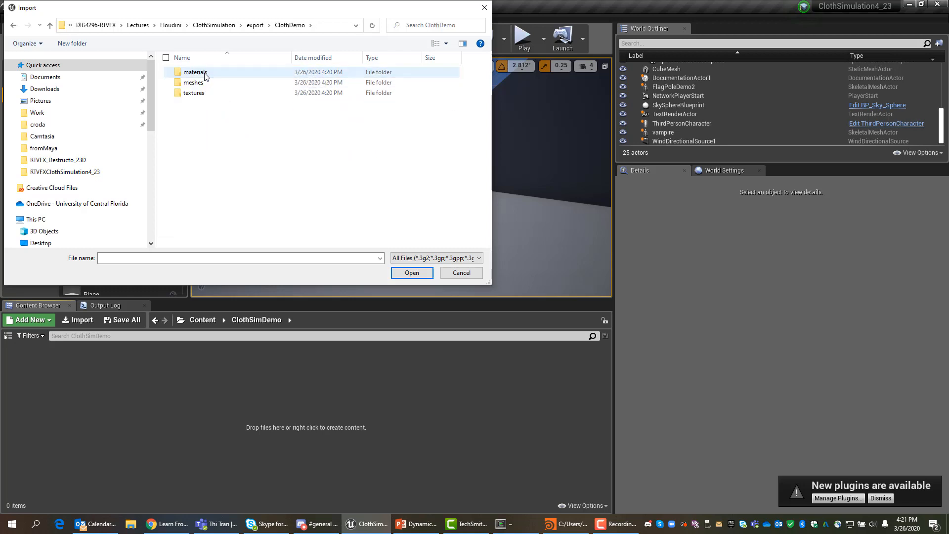
pyautogui.doubleClick(207, 83)
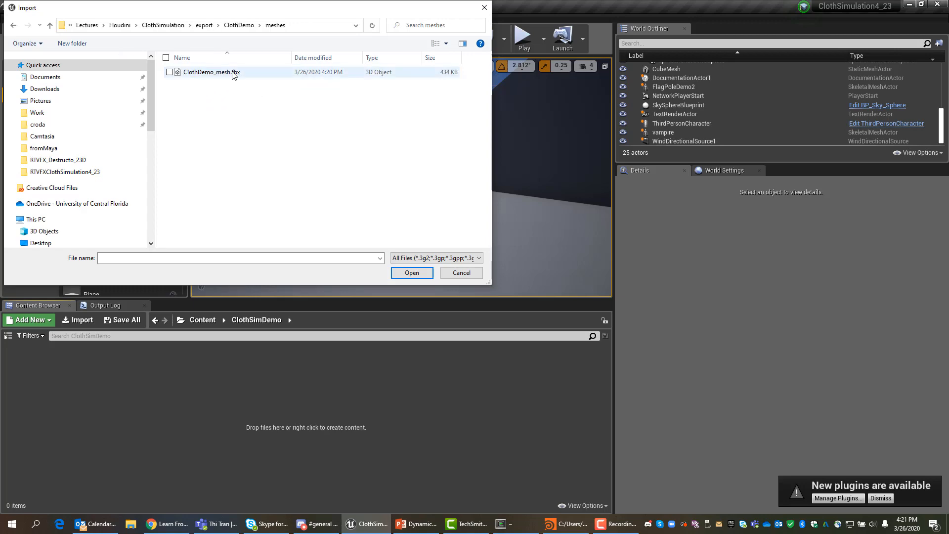
pyautogui.click(207, 72)
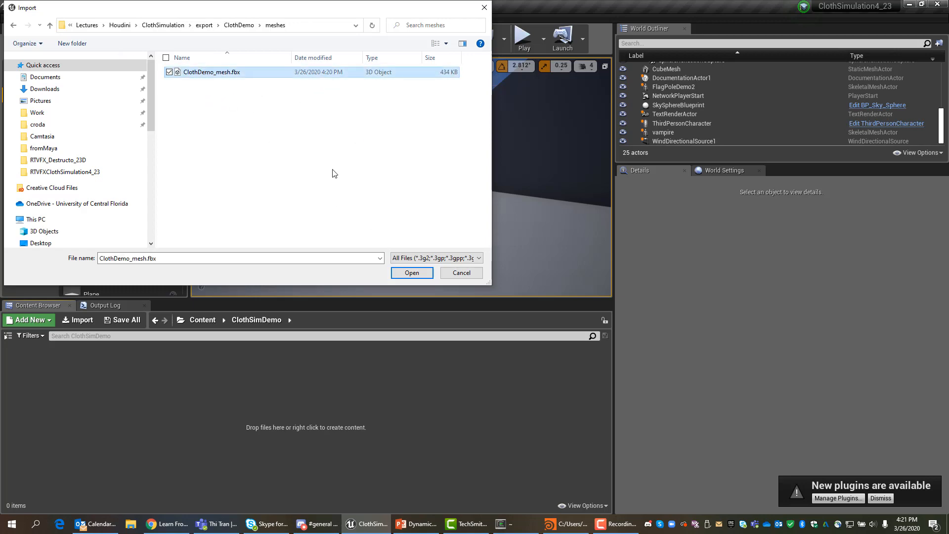
pyautogui.click(411, 274)
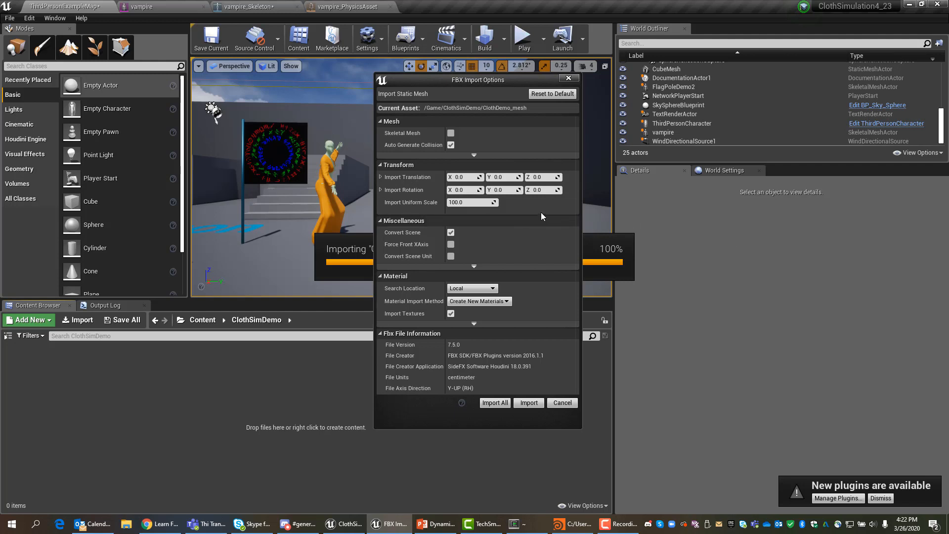
# Import the whole FBX as a static mesh with vertex color import set to Ignore, and dismiss the import log.
pyautogui.click(474, 156)
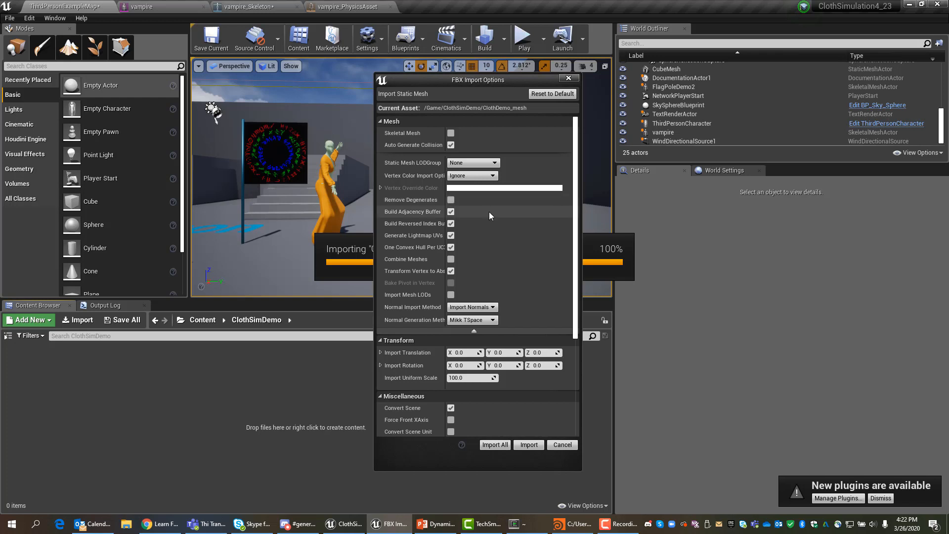
pyautogui.click(483, 176)
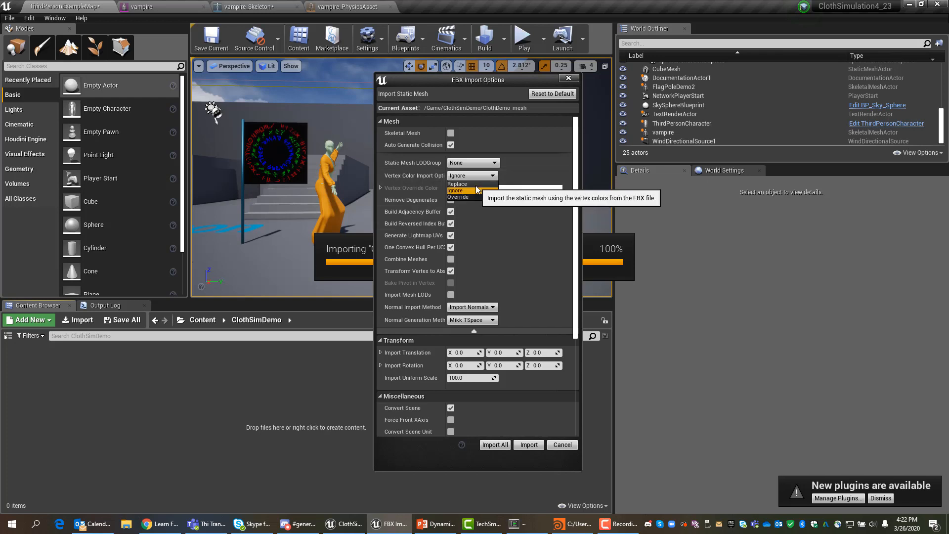
pyautogui.click(476, 191)
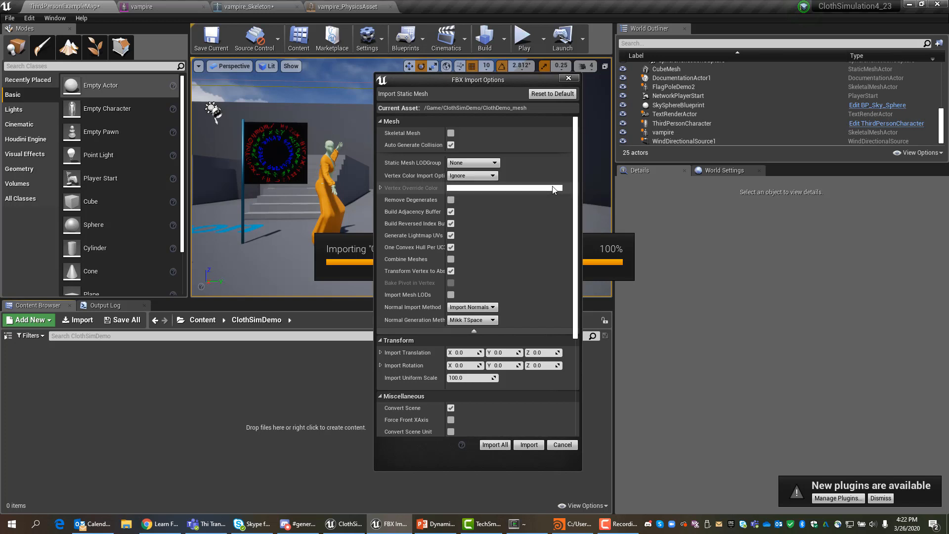
pyautogui.click(496, 444)
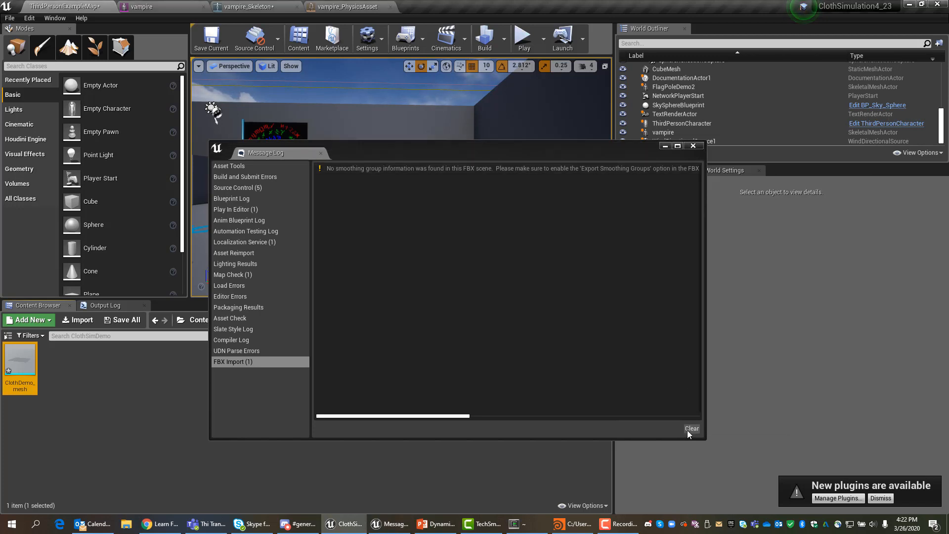
pyautogui.click(692, 146)
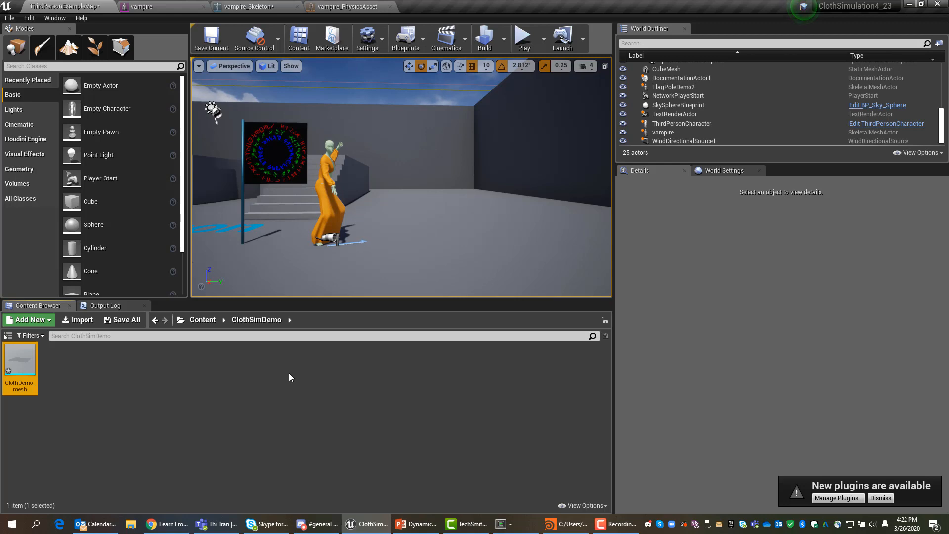
# Import ClothDemo_col.exr, ClothDemo_norm.exr and ClothDemo_pos.exr from the ClothDemo textures folder into ClothSimDemo.
pyautogui.rightClick(161, 359)
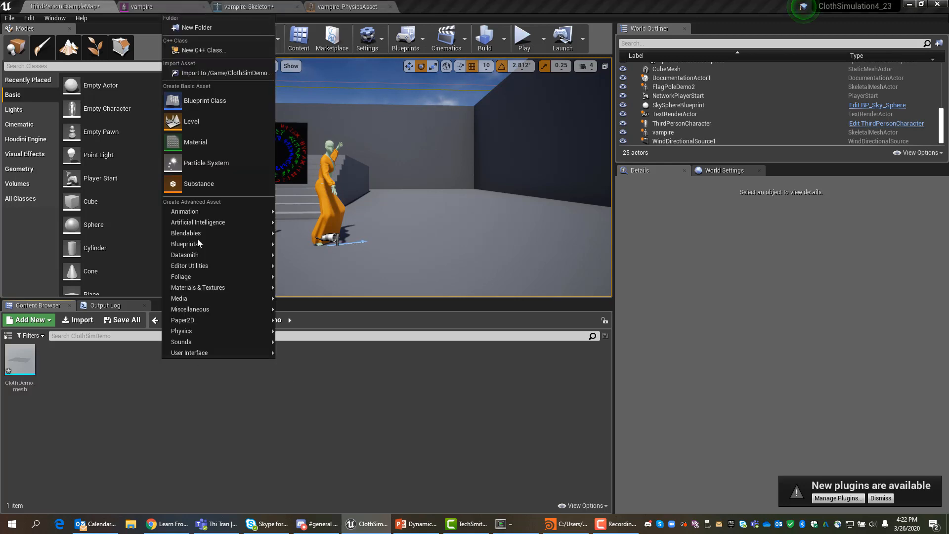
pyautogui.click(215, 74)
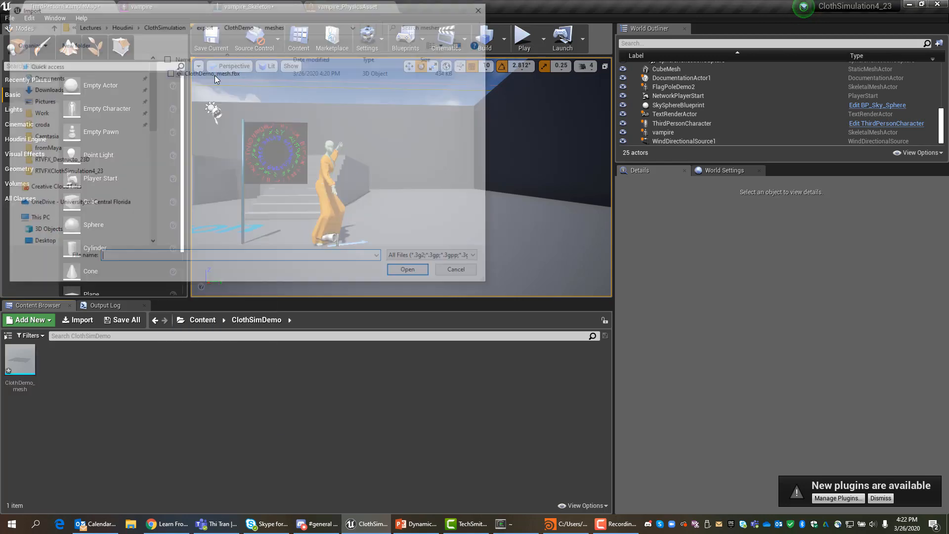
pyautogui.click(240, 25)
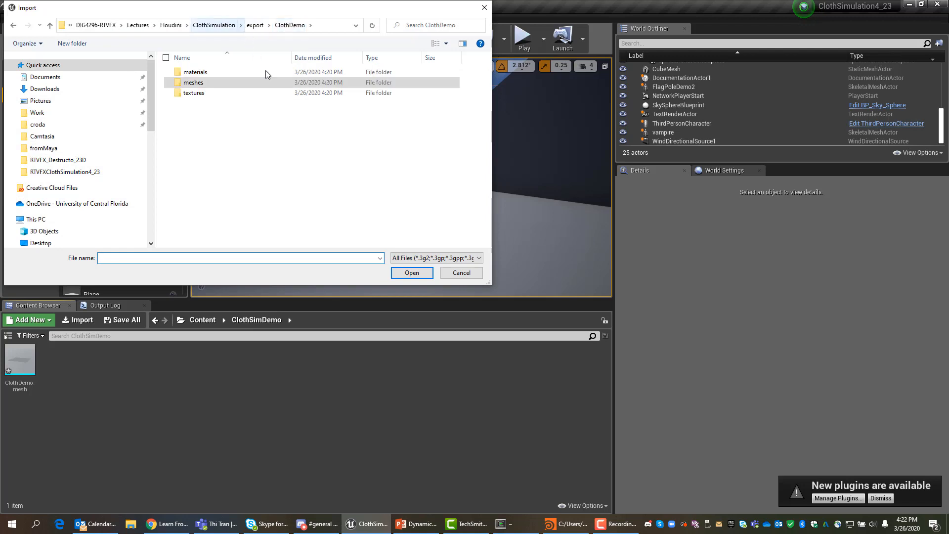
pyautogui.doubleClick(188, 94)
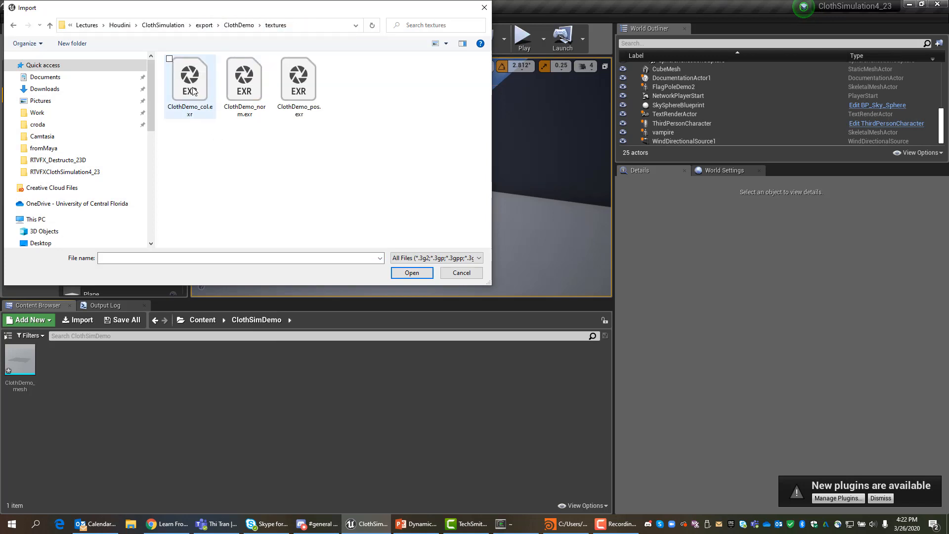
pyautogui.click(195, 91)
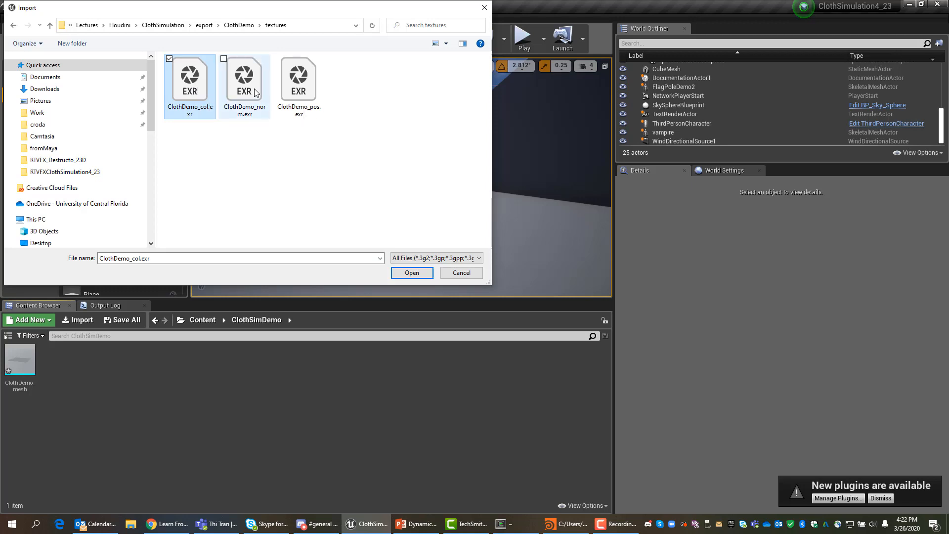
pyautogui.keyDown('shift'); pyautogui.click(305, 89); pyautogui.keyUp('shift')
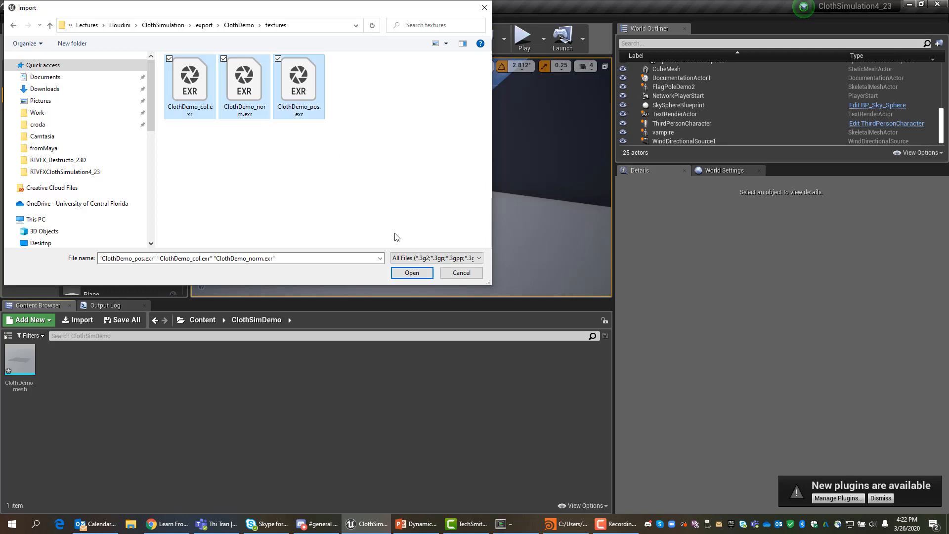
pyautogui.click(412, 273)
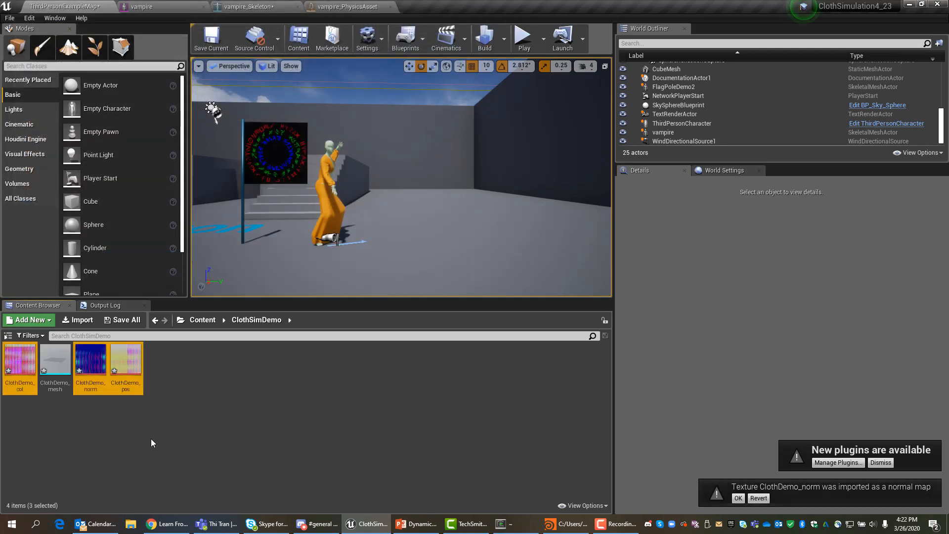
# Set the ClothDemo_col texture's compression to VectorDisplacementmap (RGBA8) and its filter to Nearest, and save it.
pyautogui.moveTo(18, 364)
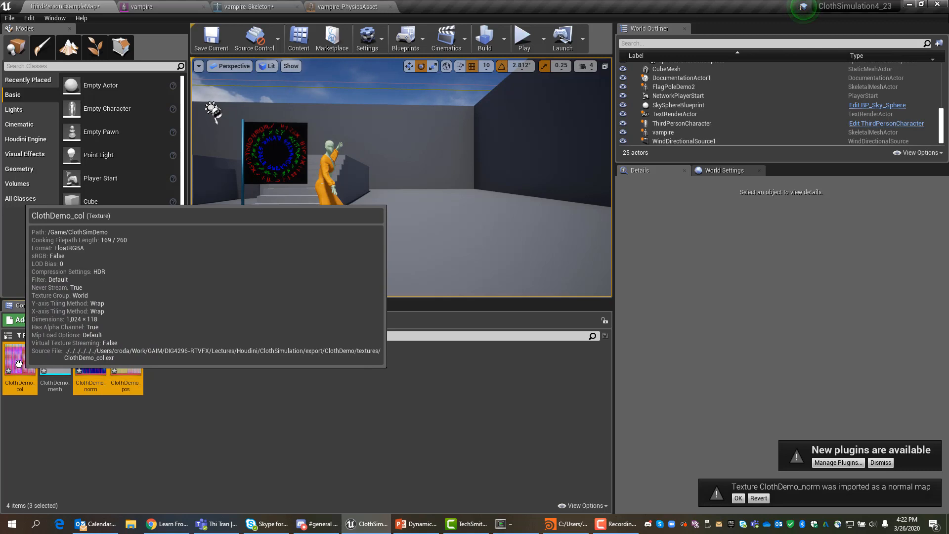
pyautogui.doubleClick(19, 364)
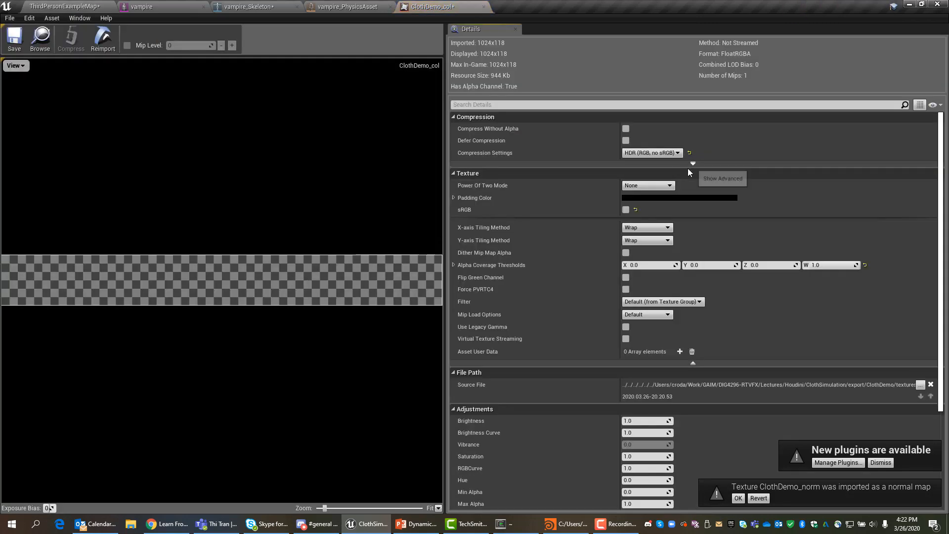
pyautogui.click(652, 153)
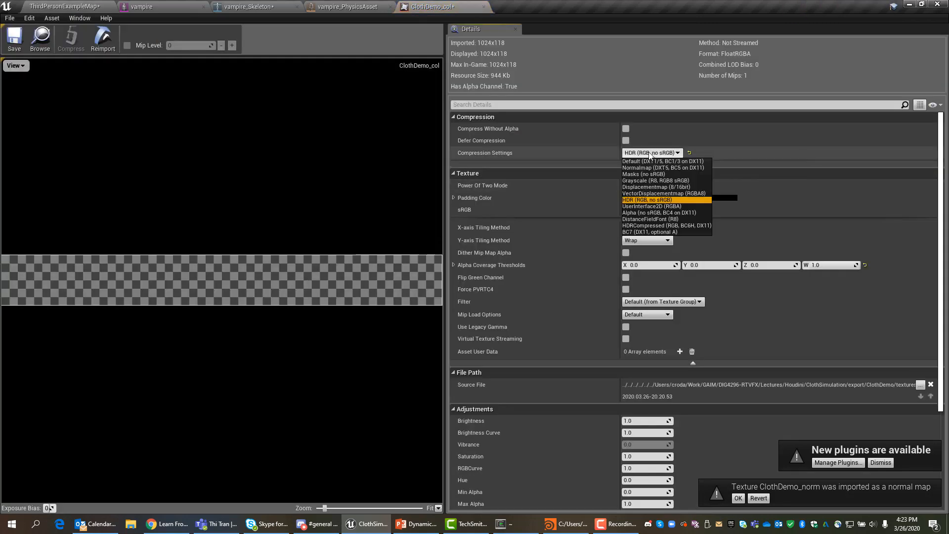
pyautogui.click(649, 193)
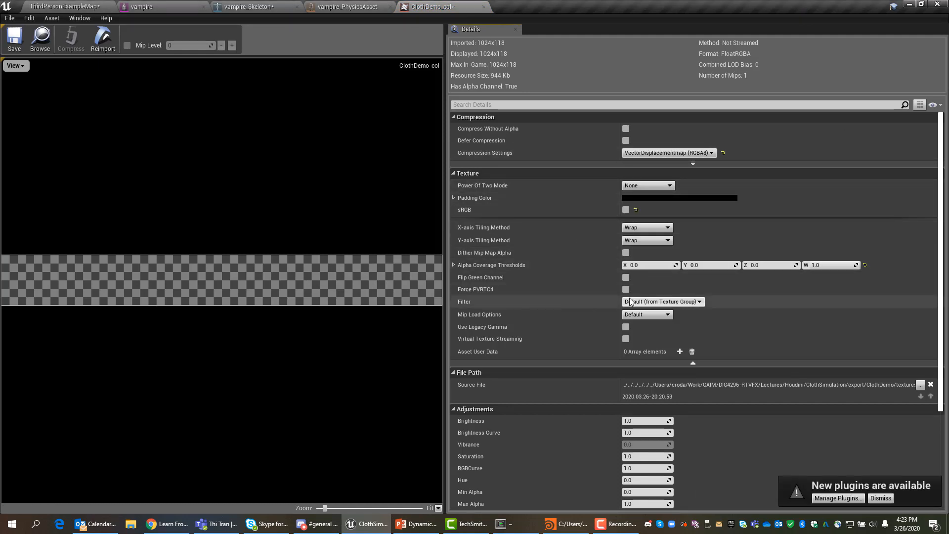
pyautogui.click(648, 301)
pyautogui.click(638, 310)
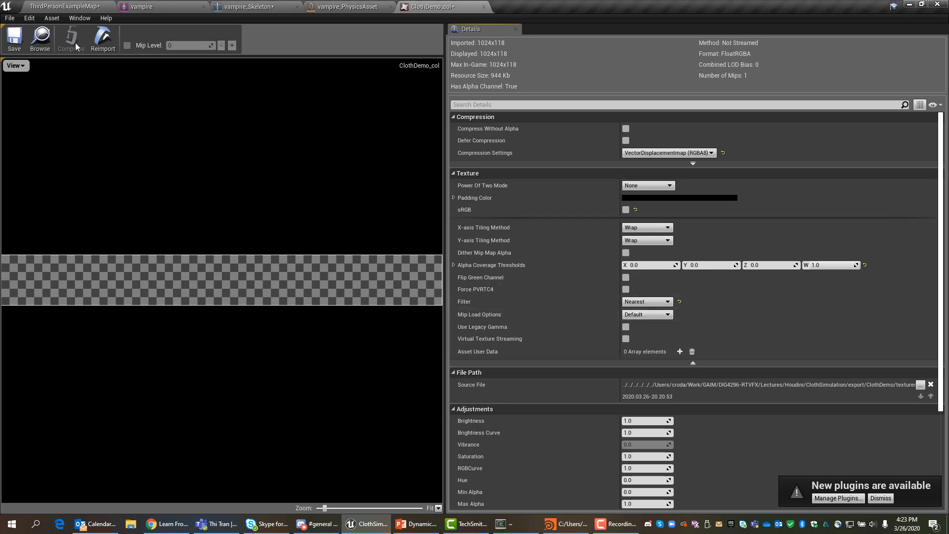
pyautogui.click(14, 35)
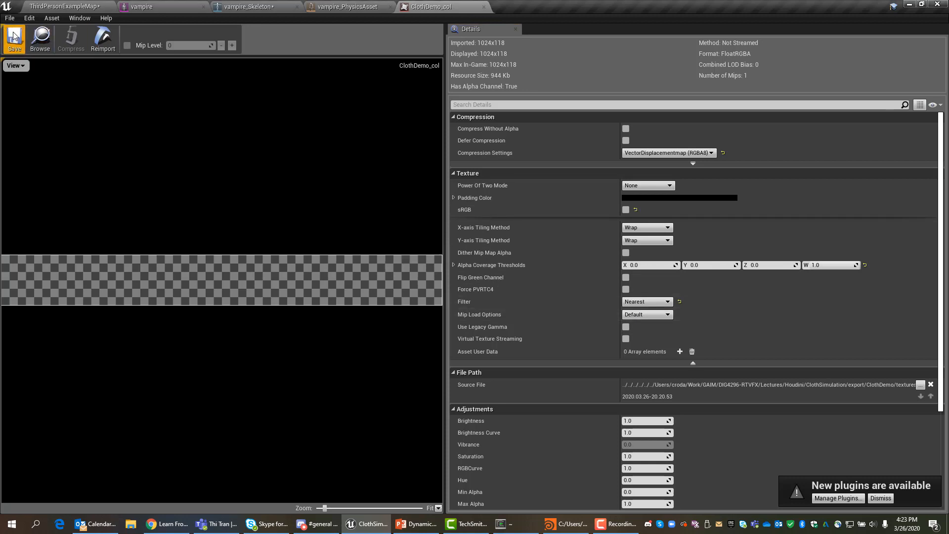
# Close the ClothDemo_col editor and the vampire physics asset, skeleton and mesh editors.
pyautogui.click(484, 7)
pyautogui.click(391, 7)
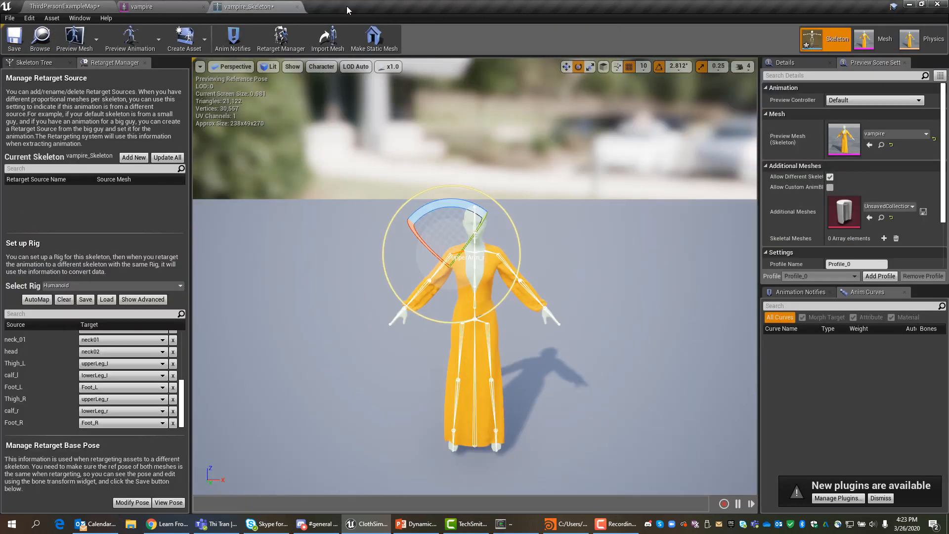
pyautogui.click(297, 8)
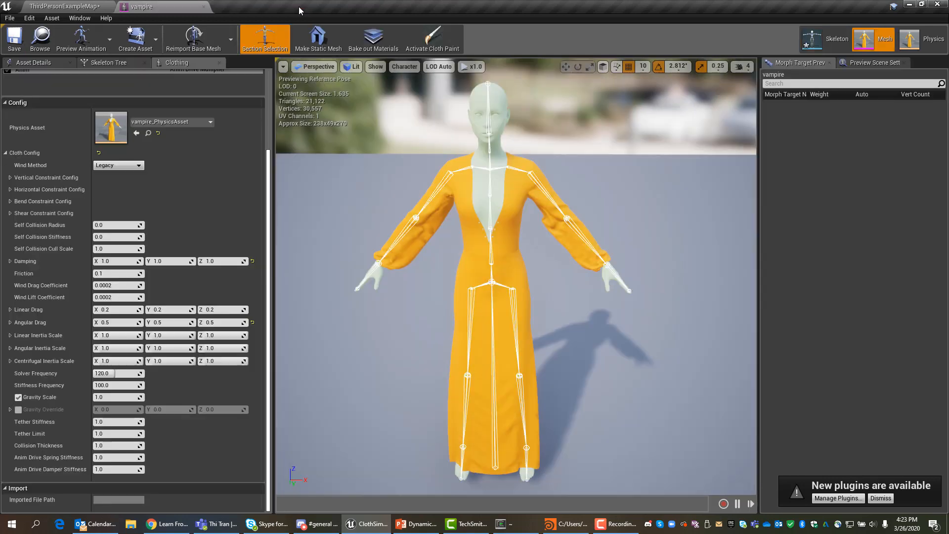
pyautogui.click(203, 7)
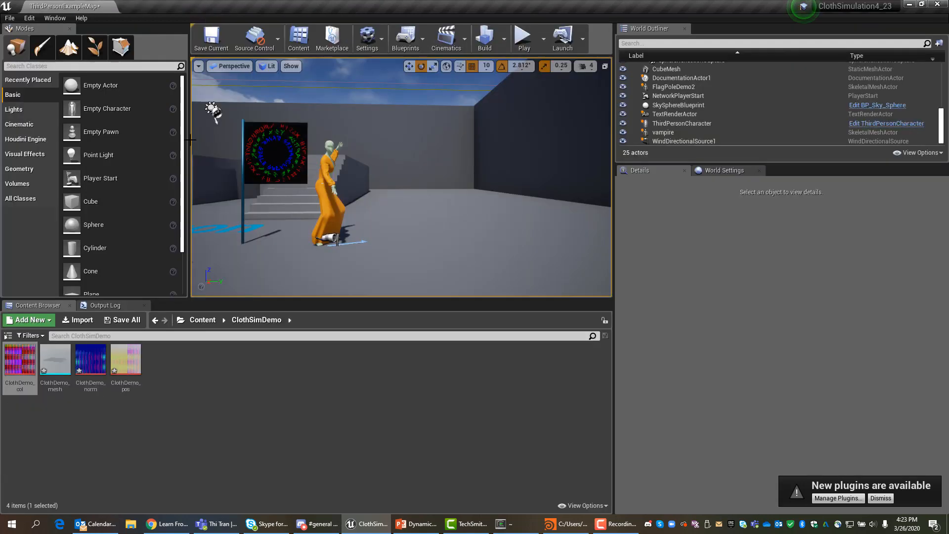
# Set the ClothDemo_norm texture's compression to VectorDisplacementmap (RGBA8) and its filter to Nearest, and save it.
pyautogui.click(88, 361)
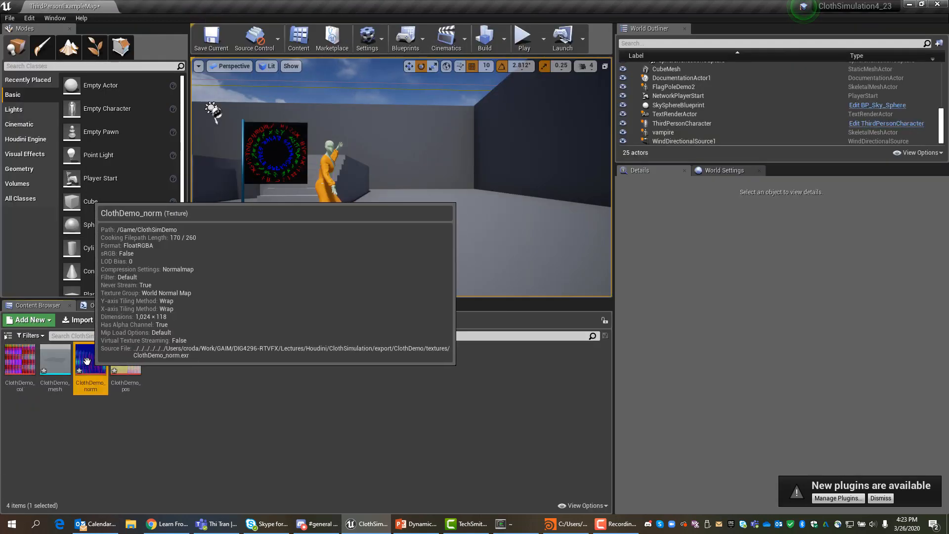
pyautogui.click(118, 404)
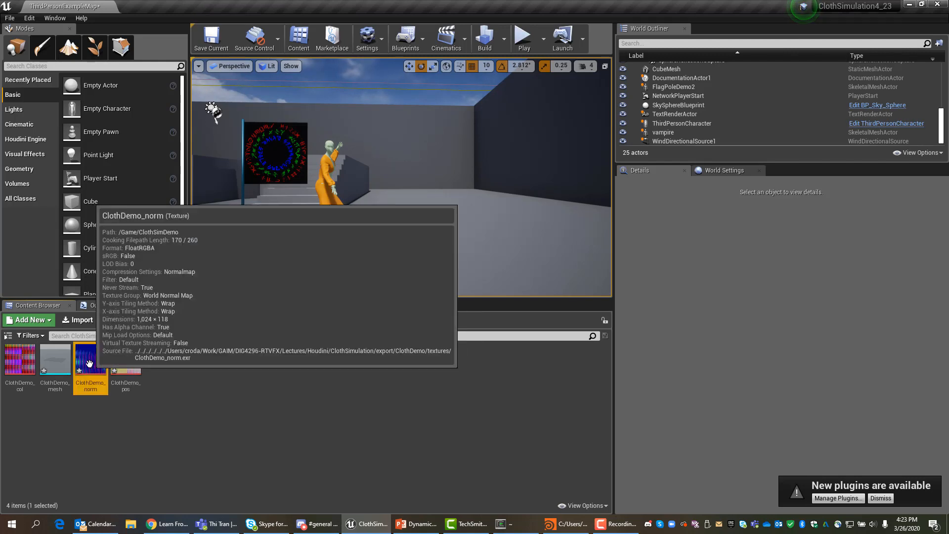
pyautogui.doubleClick(91, 361)
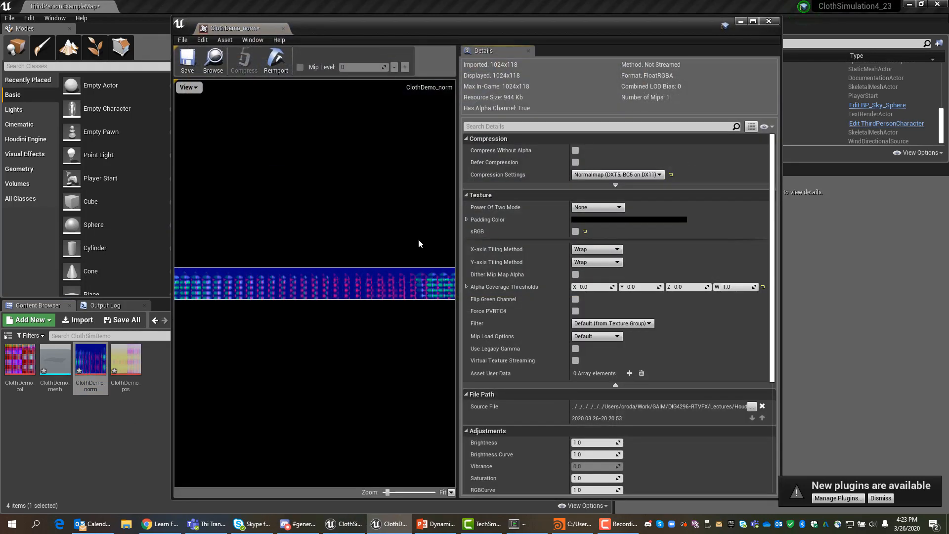
pyautogui.click(651, 175)
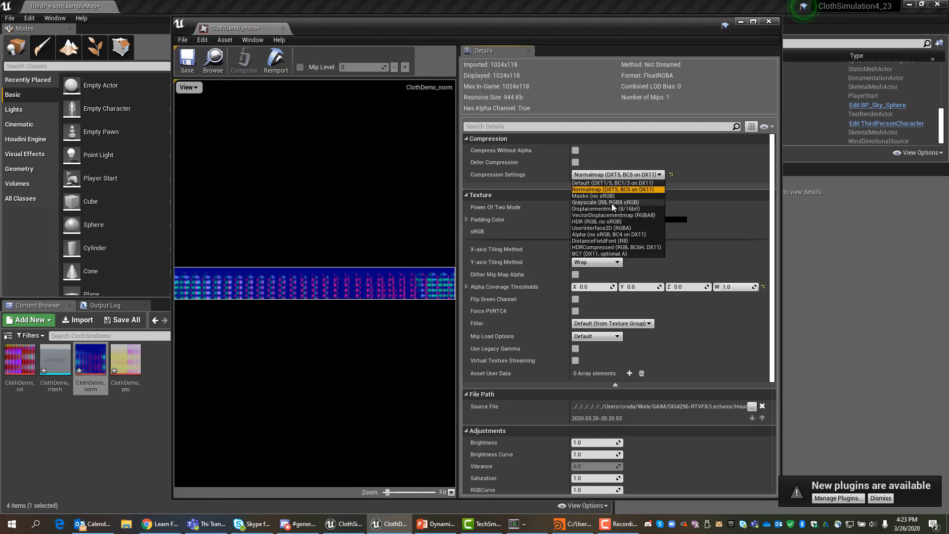
pyautogui.click(613, 216)
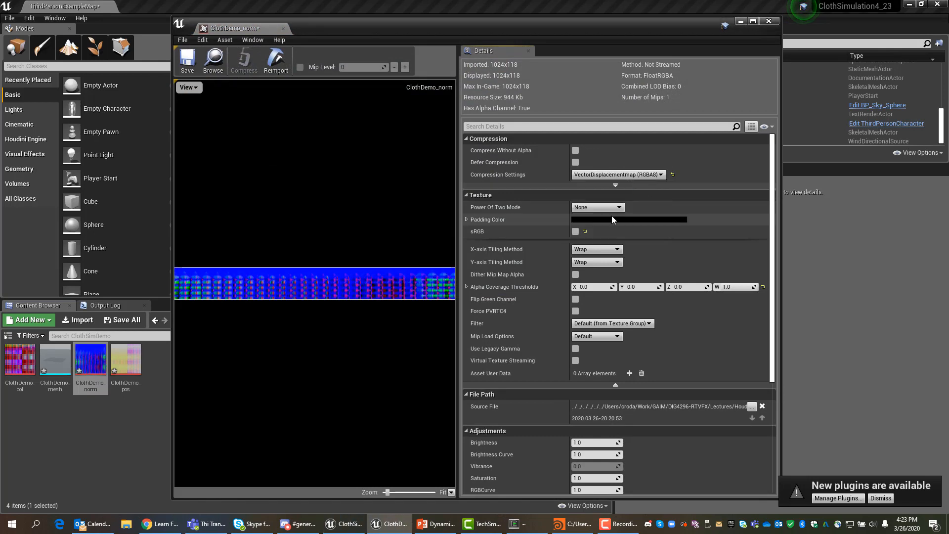
pyautogui.click(594, 324)
pyautogui.click(589, 331)
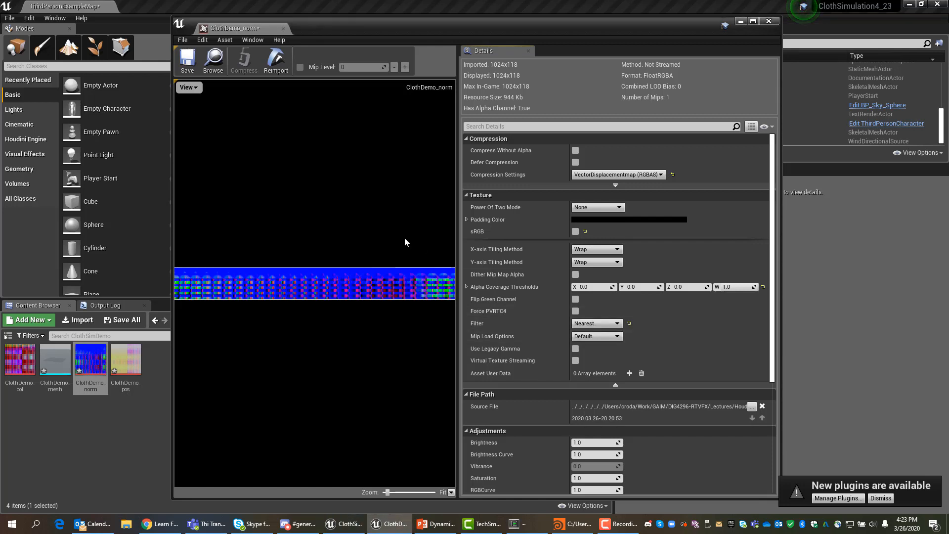
pyautogui.click(187, 68)
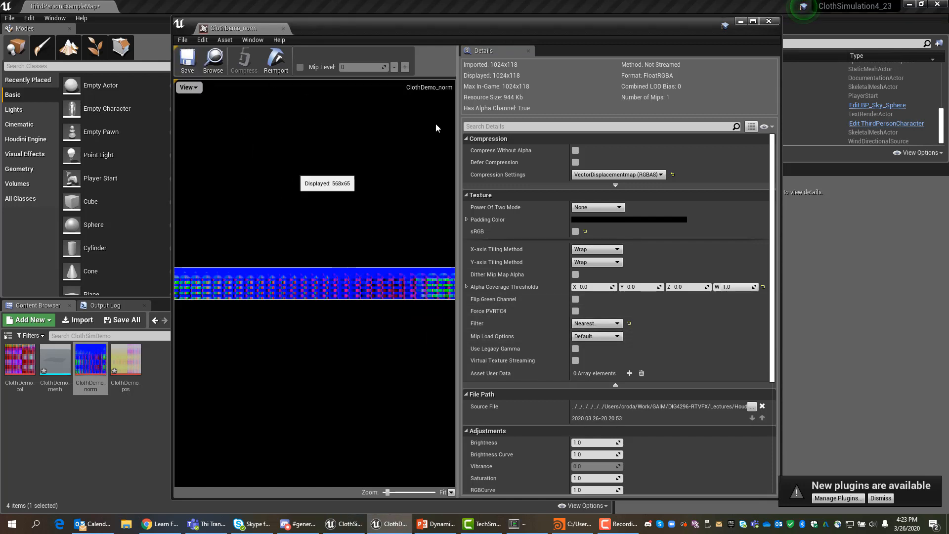
# Set the ClothDemo_pos texture's compression to VectorDisplacementmap (RGBA8) and its filter to Nearest, save it, and close its editor.
pyautogui.click(778, 24)
pyautogui.doubleClick(132, 366)
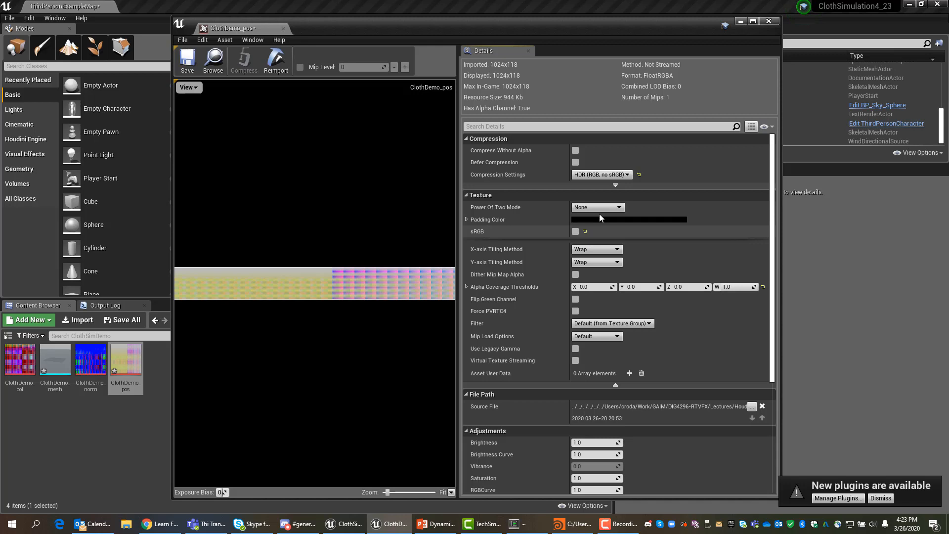
pyautogui.click(599, 174)
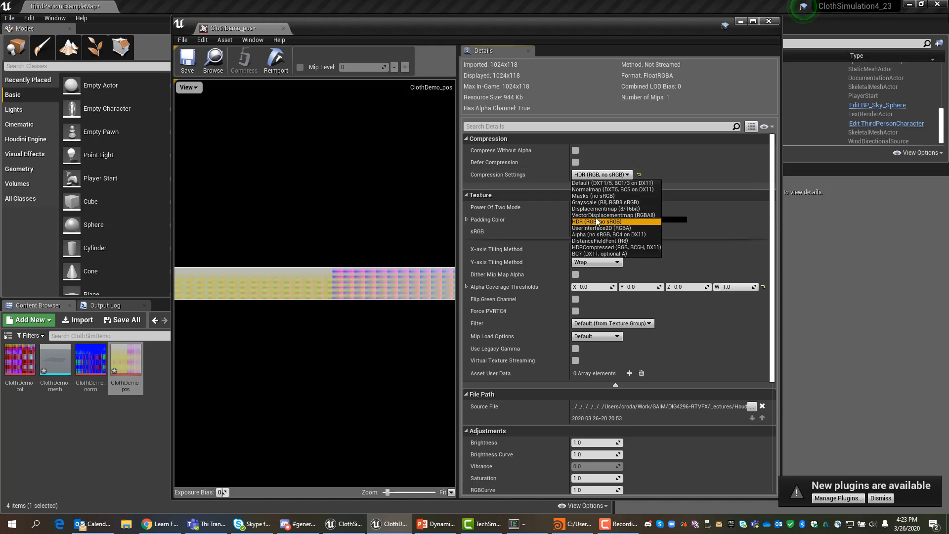
pyautogui.click(613, 215)
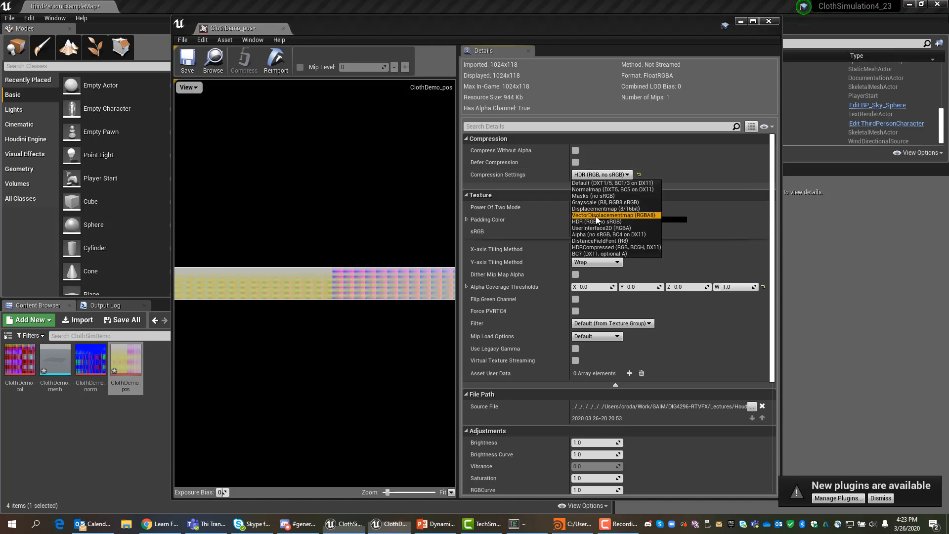
pyautogui.click(589, 324)
pyautogui.click(588, 333)
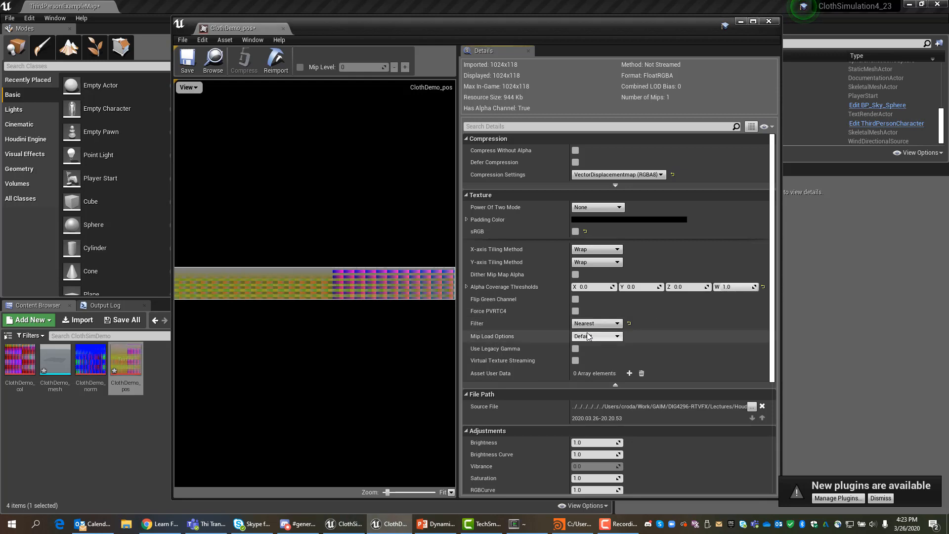
pyautogui.click(190, 68)
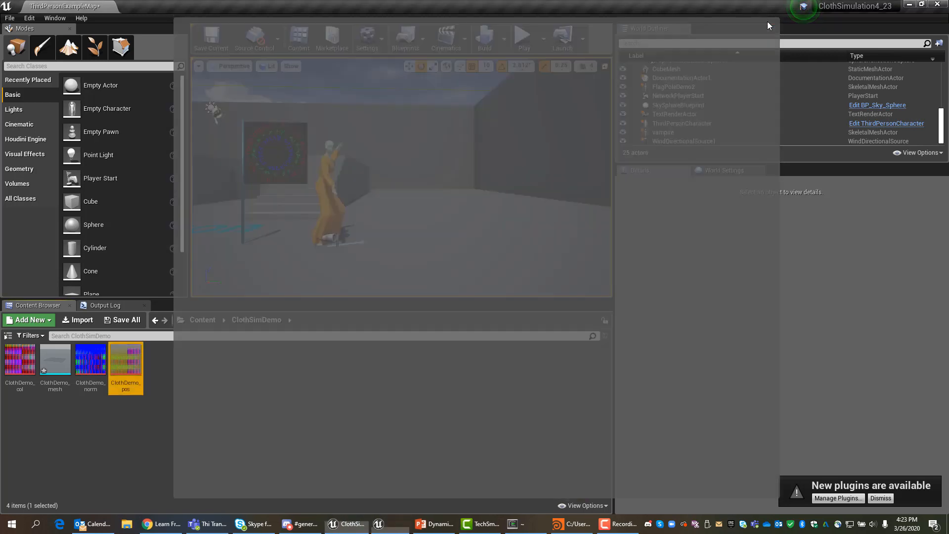
pyautogui.click(768, 22)
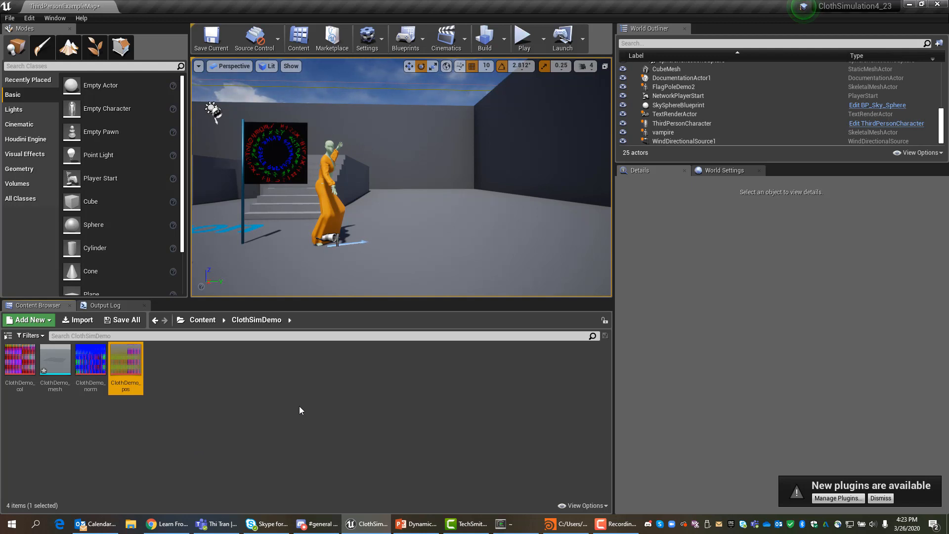
# Create a material function named SOftBody_MF in the ClothSimDemo folder.
pyautogui.rightClick(213, 363)
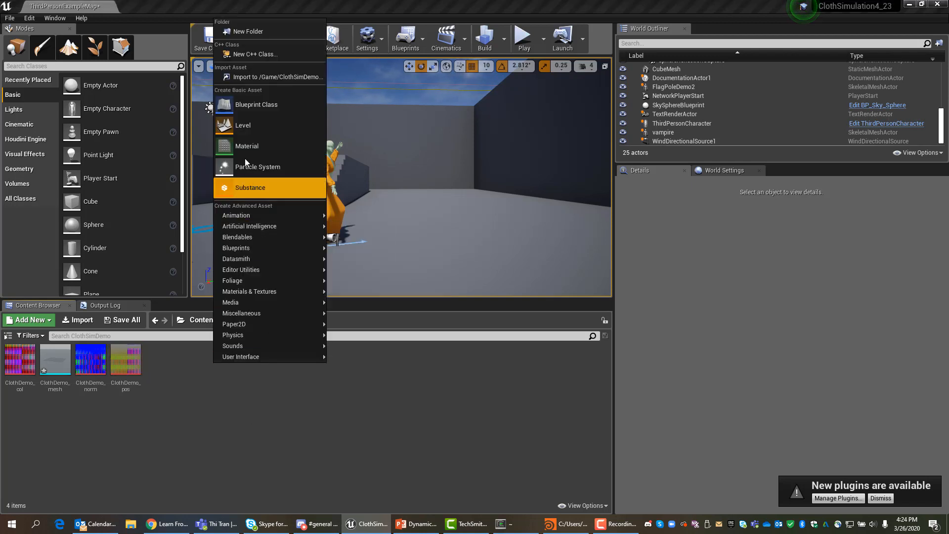
pyautogui.moveTo(262, 291)
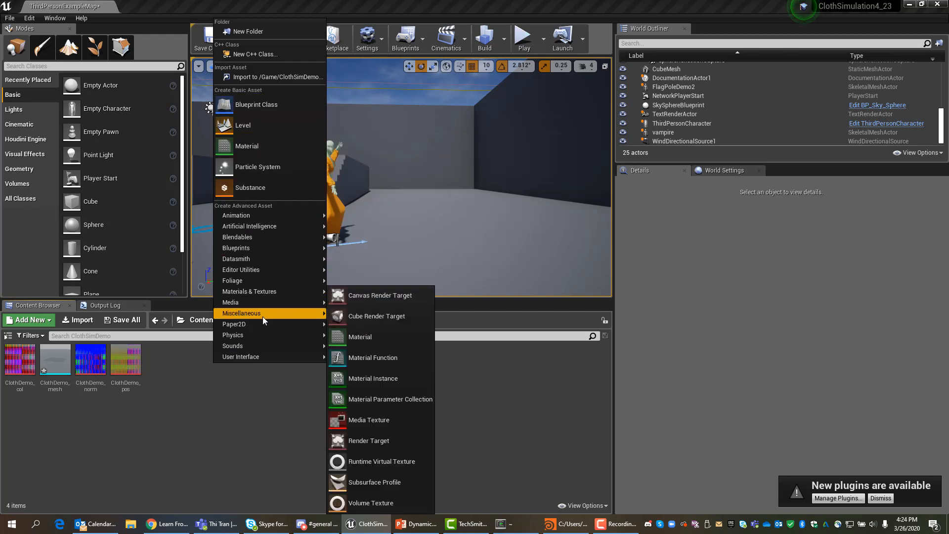
pyautogui.click(374, 357)
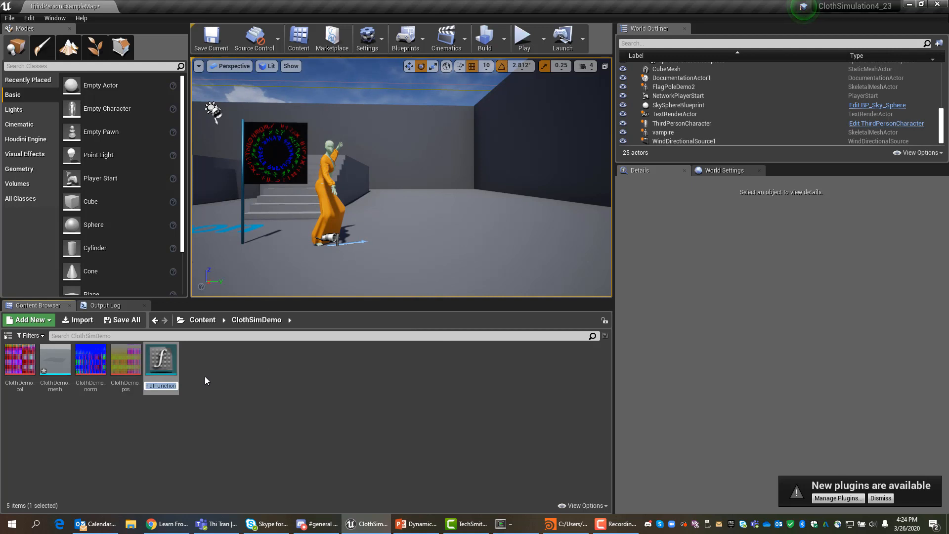
pyautogui.write('SOftBo')
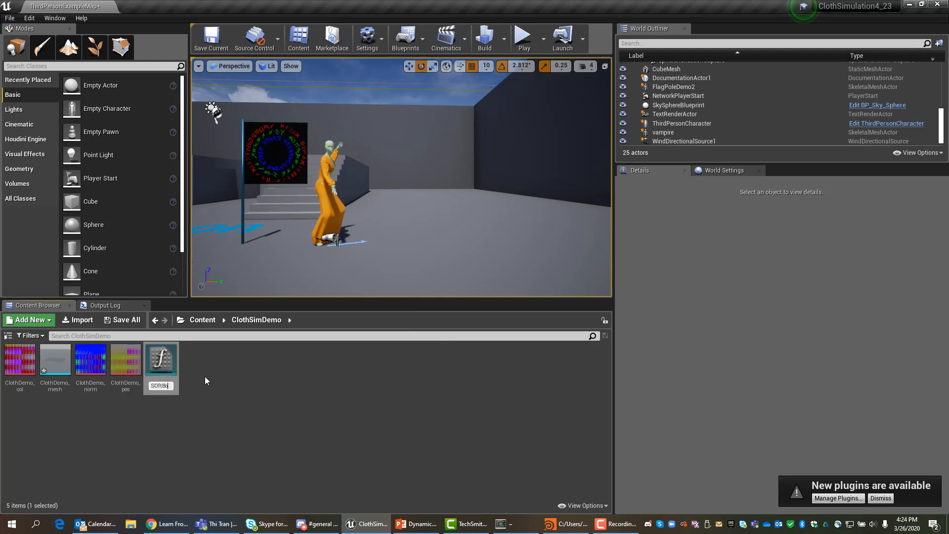
pyautogui.write('dy_MF')
pyautogui.press('Return')
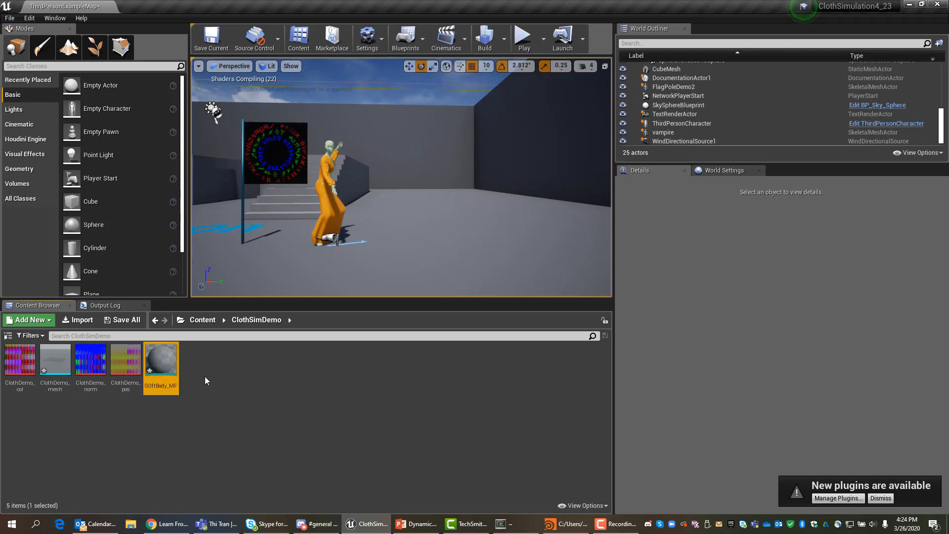
# Open the SOftBody_MF material function and delete its default Output Result node.
pyautogui.doubleClick(161, 363)
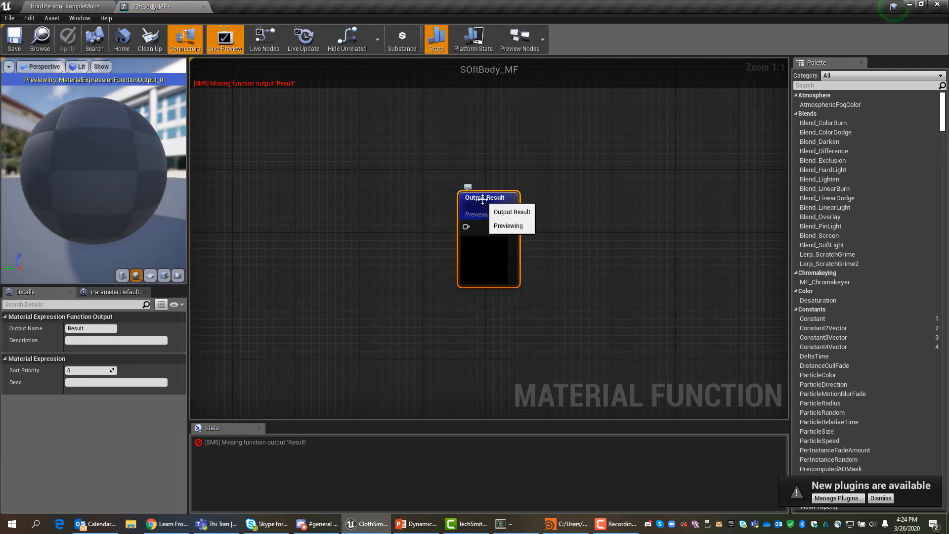
pyautogui.press('Delete')
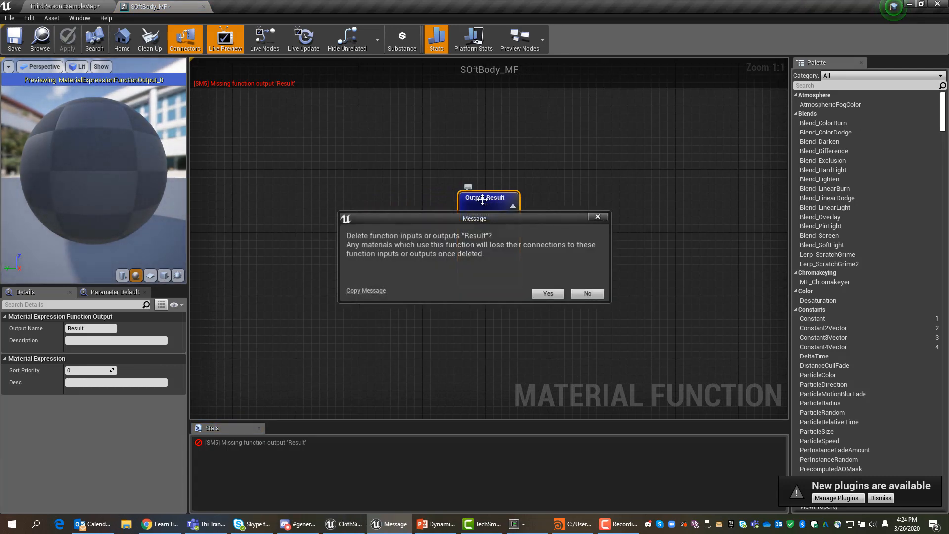
pyautogui.click(549, 293)
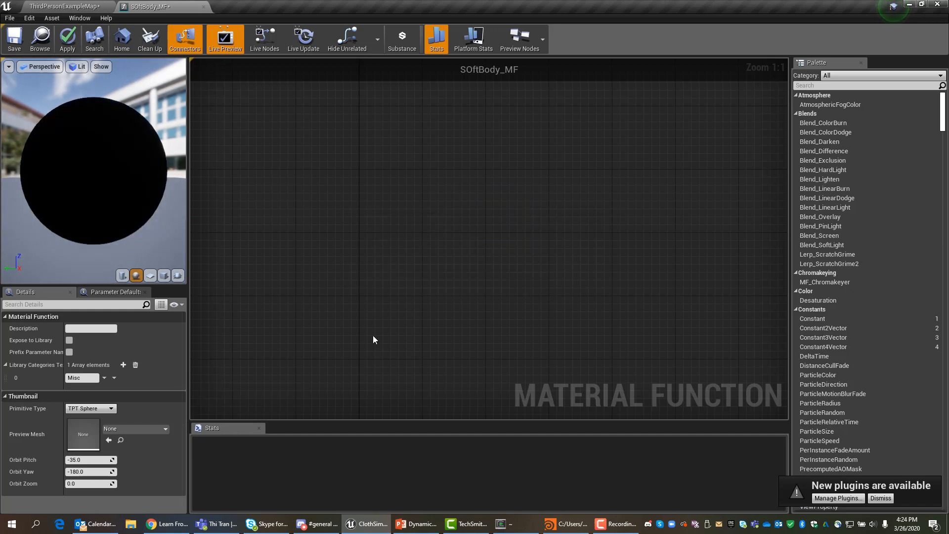
# Expose the material function to the library and set its library category to VertexCache.
pyautogui.click(69, 340)
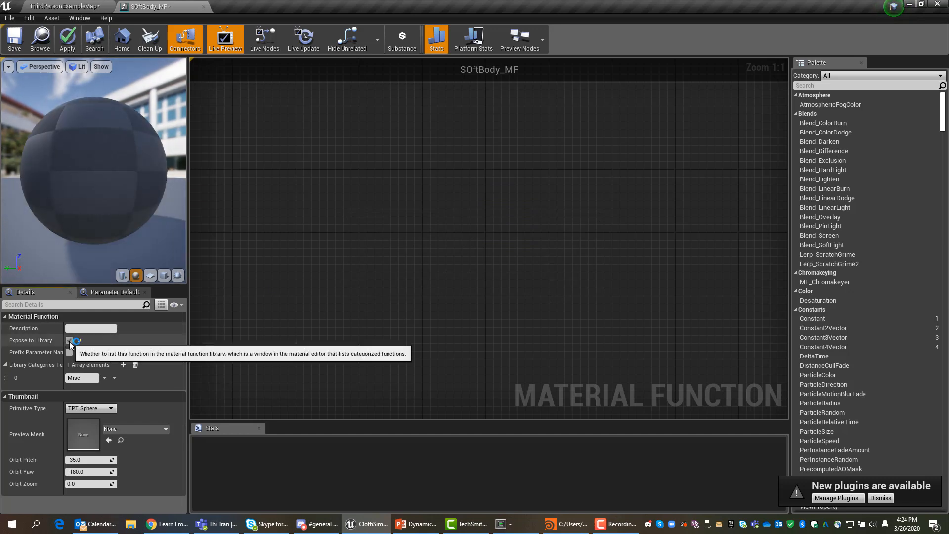
pyautogui.click(94, 378)
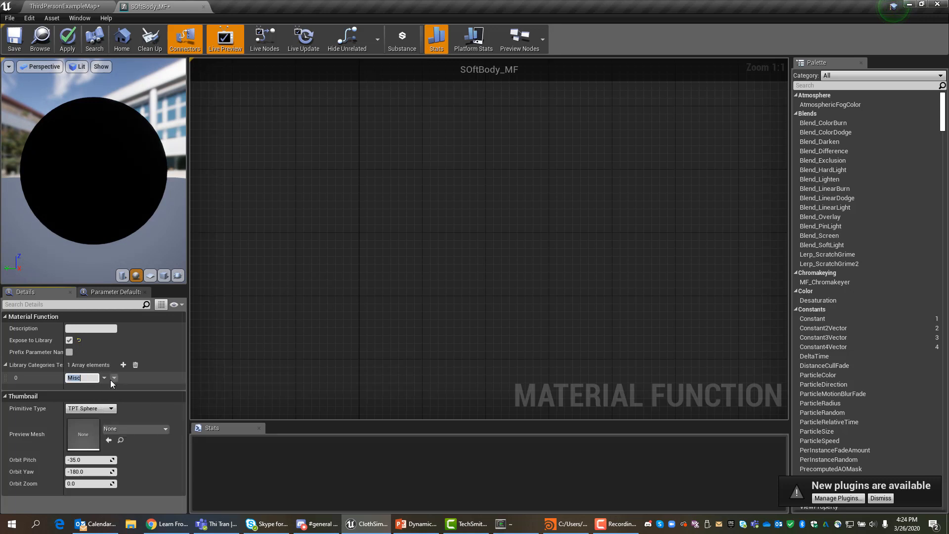
pyautogui.click(105, 379)
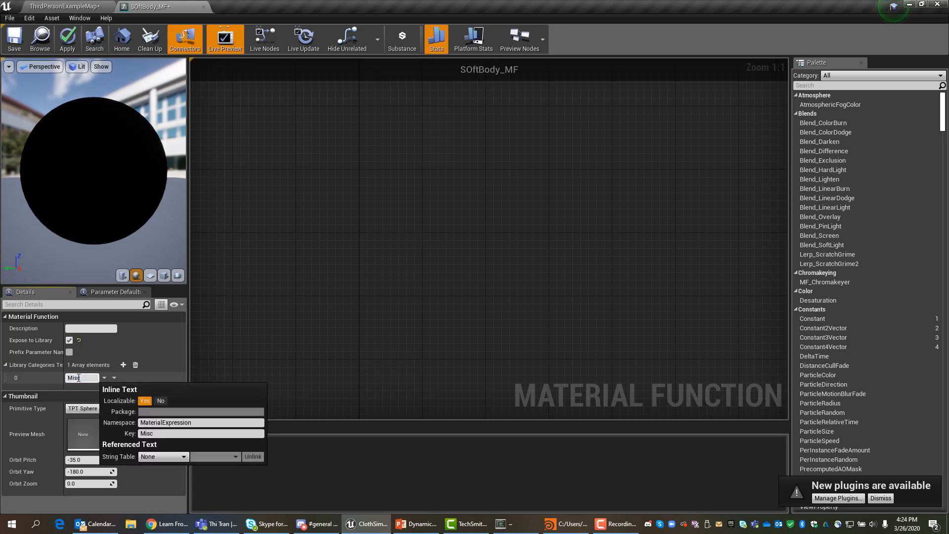
pyautogui.click(57, 379)
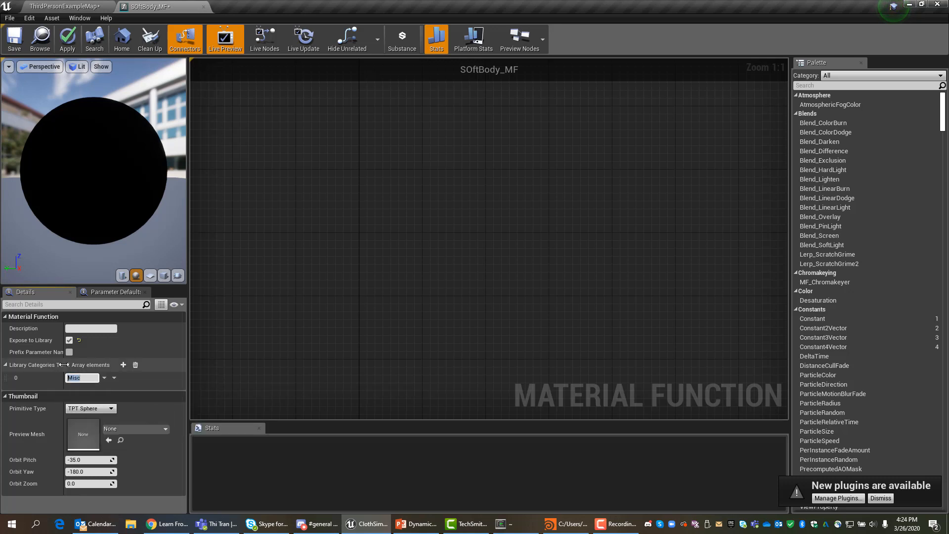
pyautogui.write('VertexCache')
pyautogui.press('Return')
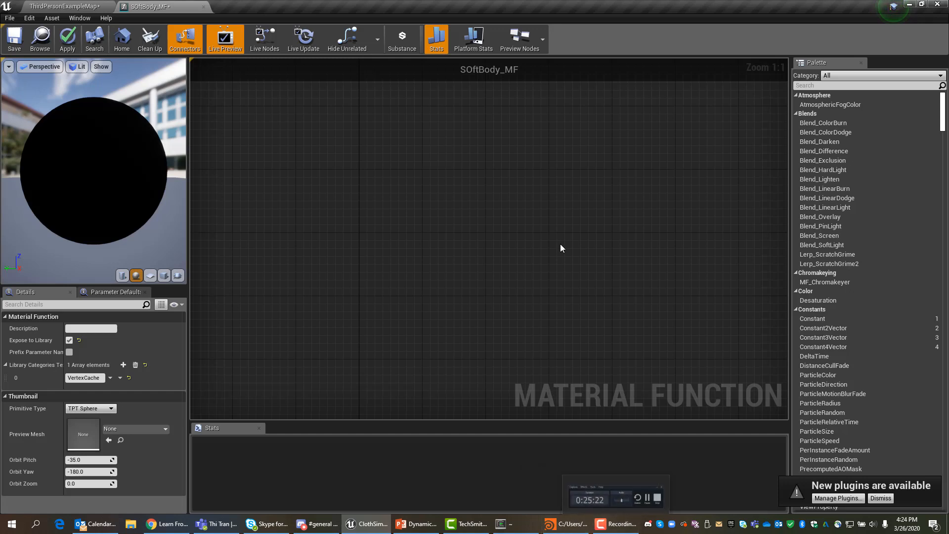
# Switch to Houdini and copy all of the Soft Vertex Material Function sample shader code from the vertex_animation_textures1 node.
pyautogui.click(565, 525)
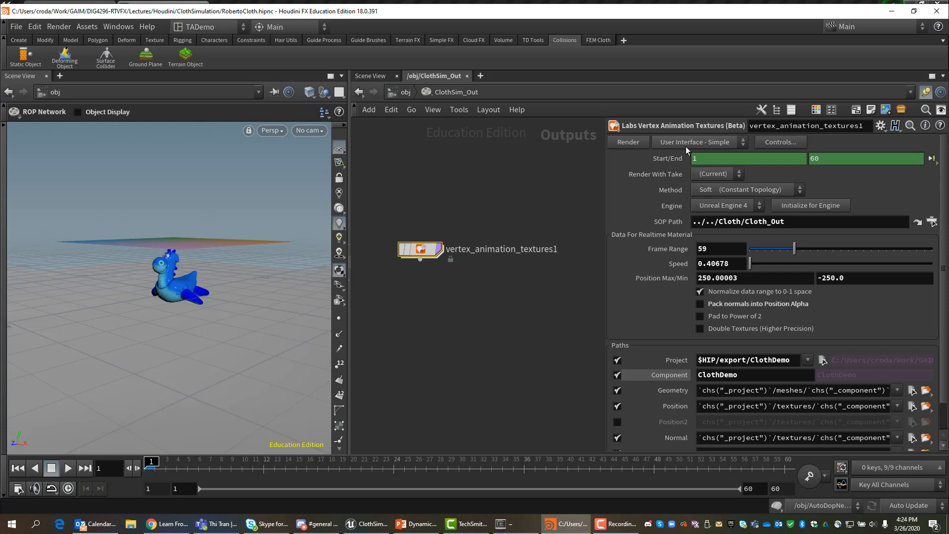
pyautogui.click(737, 142)
pyautogui.click(710, 168)
pyautogui.moveTo(945, 208); pyautogui.dragTo(945, 333)
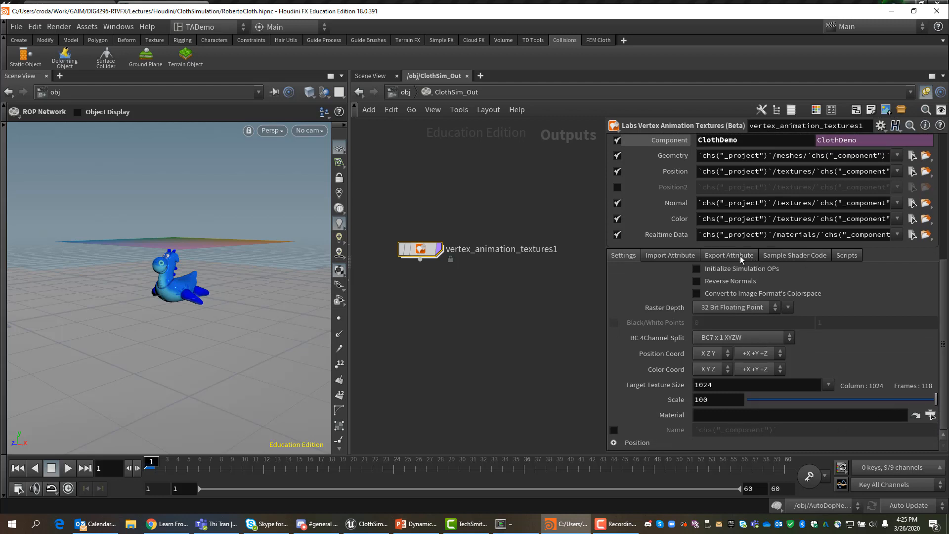
pyautogui.click(780, 256)
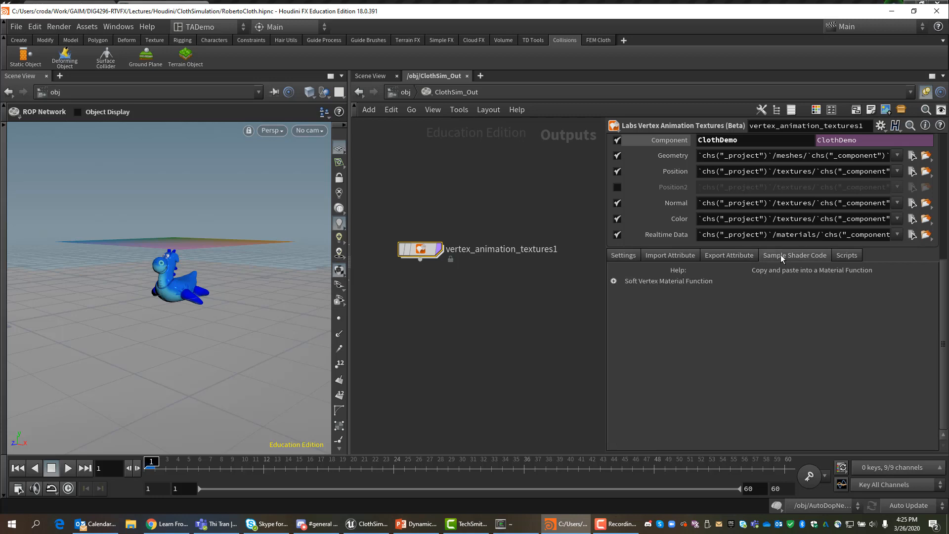
pyautogui.click(613, 280)
pyautogui.click(733, 300)
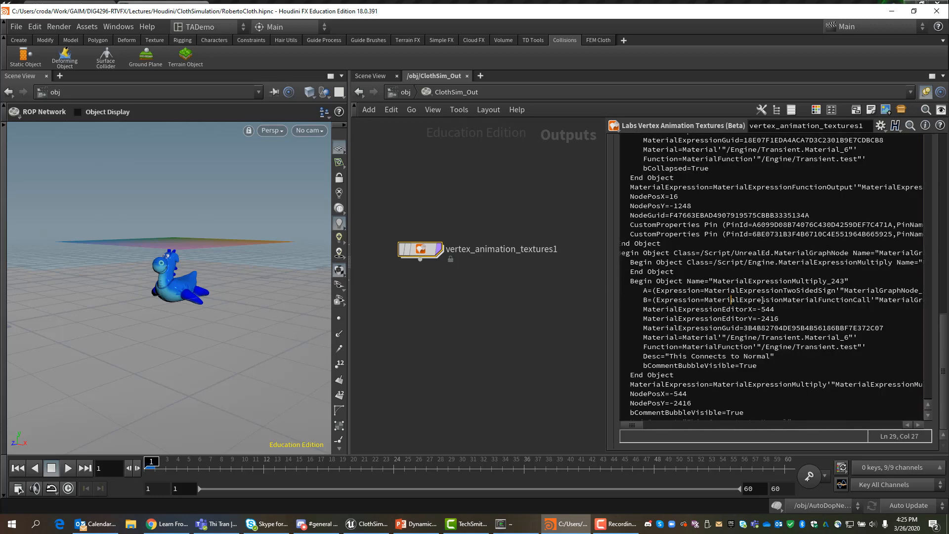
pyautogui.hotkey('ctrl', 'a')
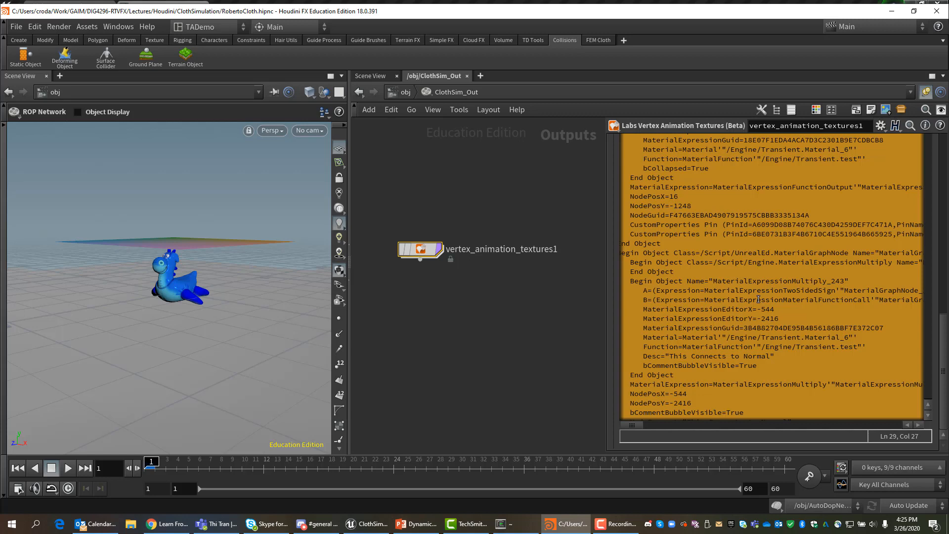
# Switch back to Unreal Editor, paste the copied shader code into the SOftBody_MF graph, and save the function.
pyautogui.click(371, 524)
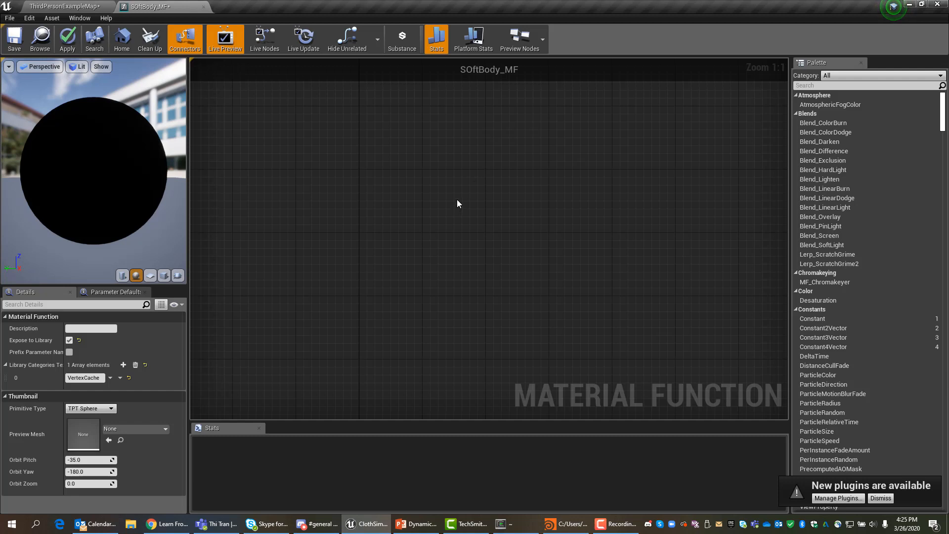
pyautogui.hotkey('ctrl', 'v')
pyautogui.scroll(-5, 457, 203)
pyautogui.scroll(-4, 684, 211)
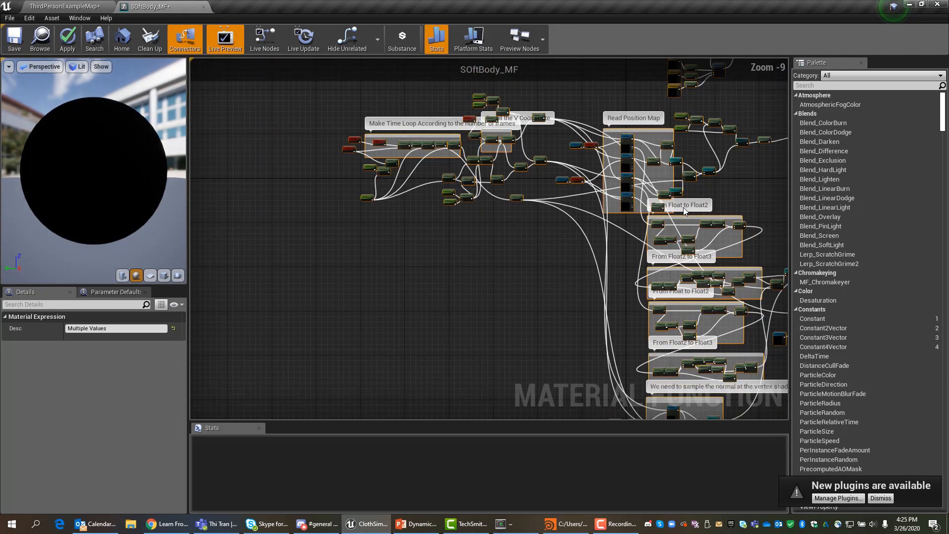
pyautogui.scroll(-1, 383, 296)
pyautogui.moveTo(538, 252); pyautogui.dragTo(349, 314, button='right')
pyautogui.click(552, 254)
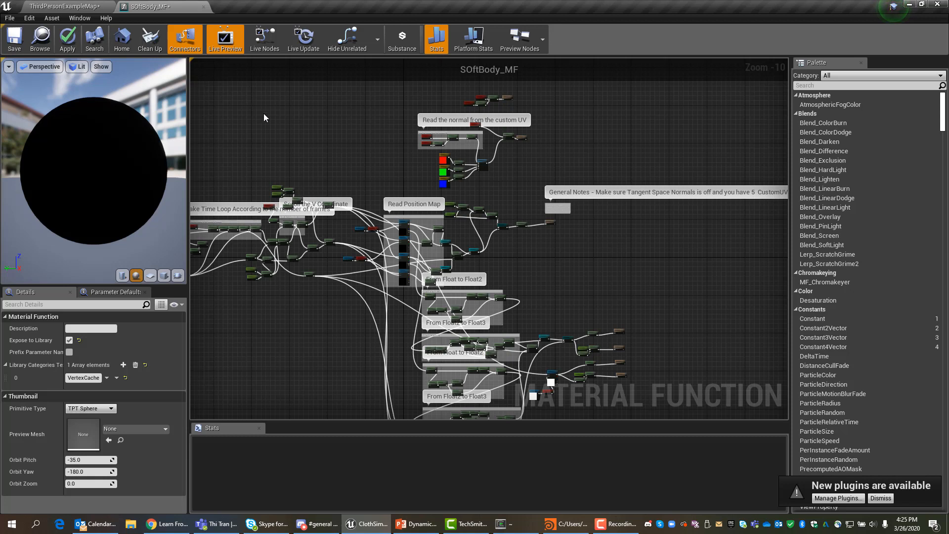
pyautogui.click(16, 38)
# Create a material named SoftBody_M in the ClothSimDemo folder.
pyautogui.click(72, 9)
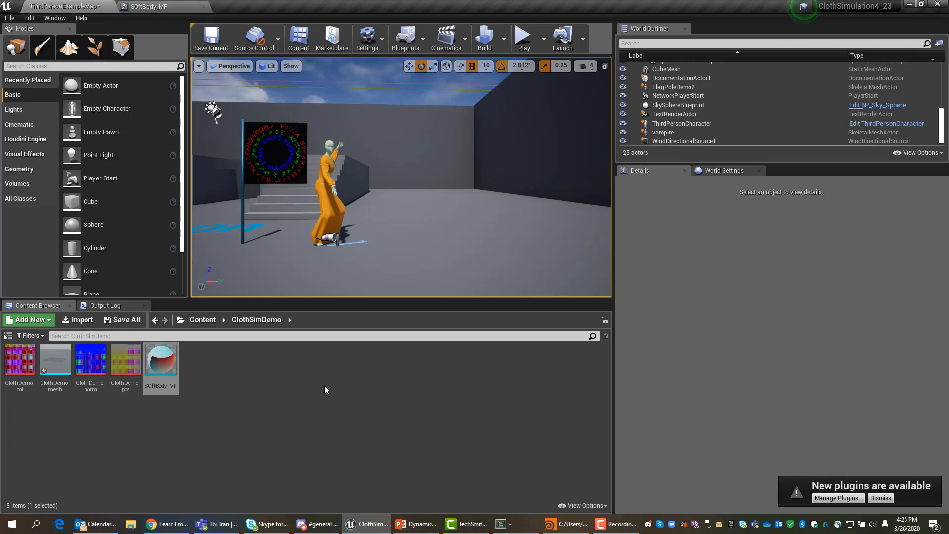
pyautogui.rightClick(210, 363)
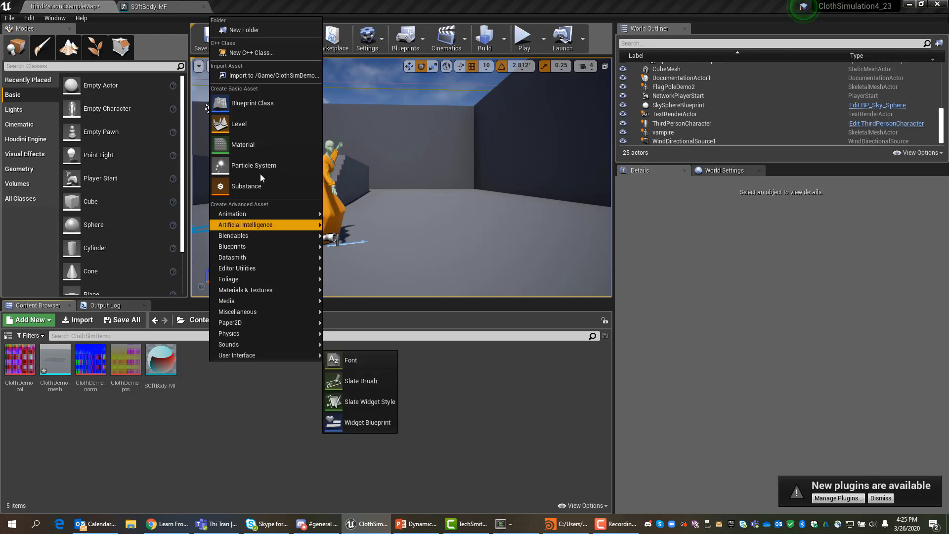
pyautogui.click(238, 145)
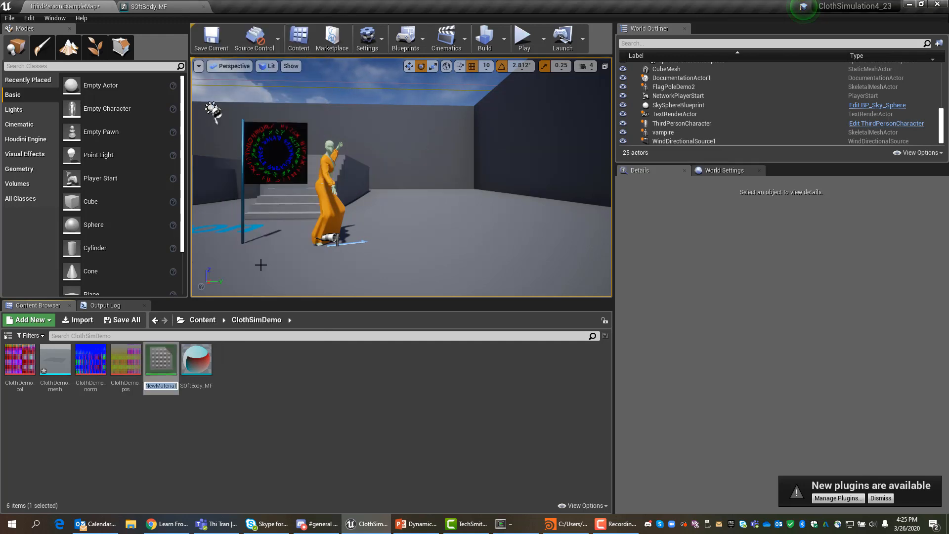
pyautogui.write('Soft')
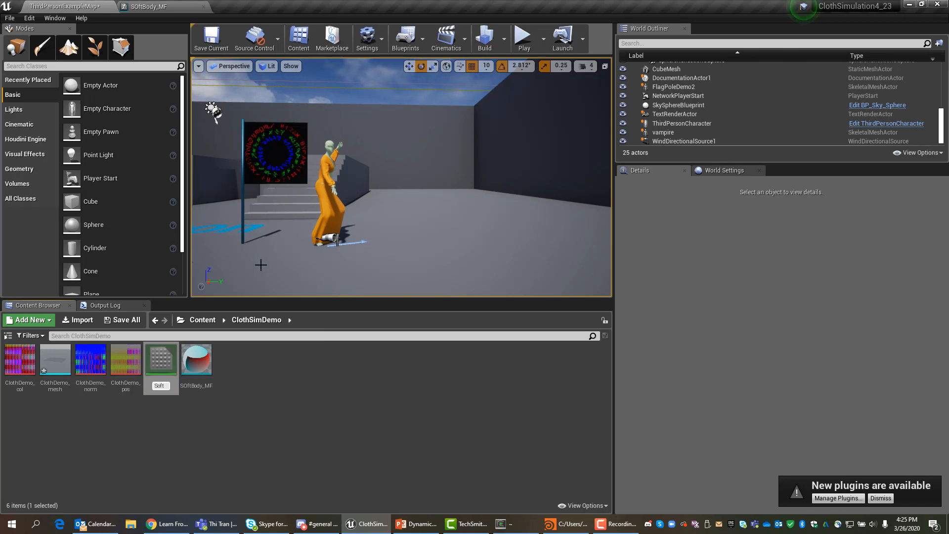
pyautogui.write('Body_')
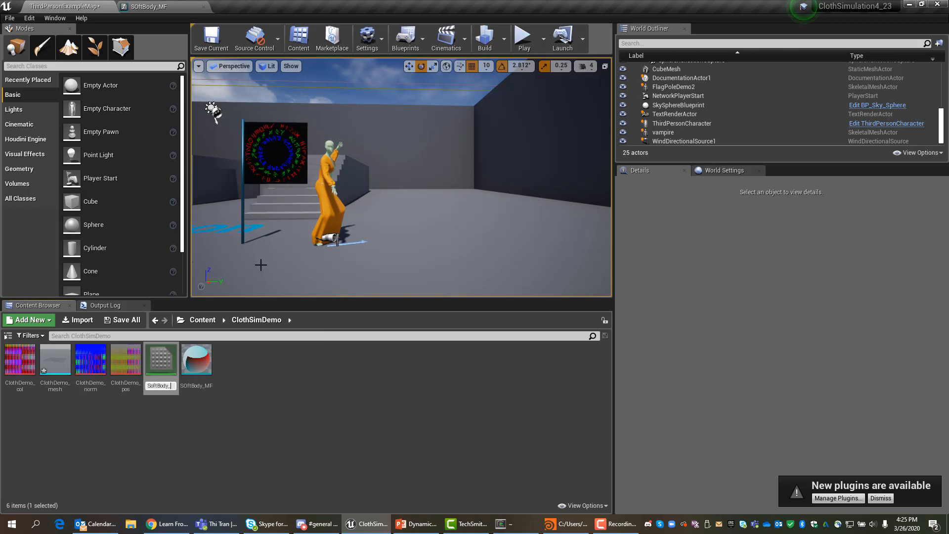
pyautogui.write('M')
pyautogui.press('Return')
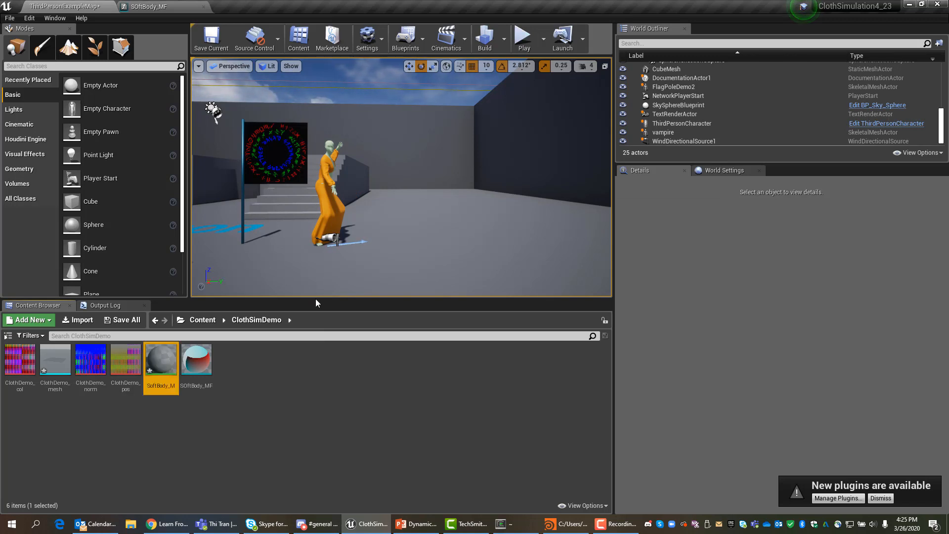
# Open the SoftBody_M material and move its main result node aside to free graph space for its input nodes.
pyautogui.click(297, 422)
pyautogui.doubleClick(163, 364)
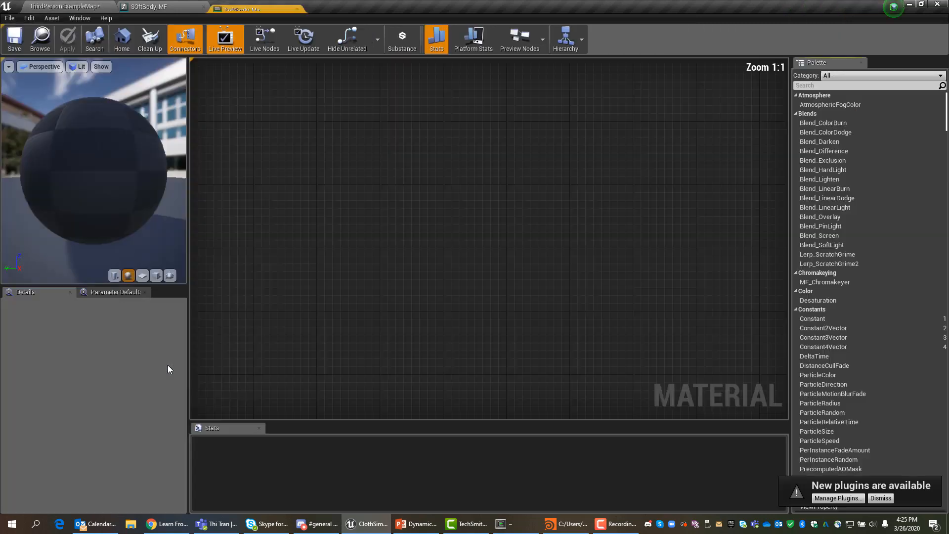
pyautogui.moveTo(501, 123); pyautogui.dragTo(667, 123)
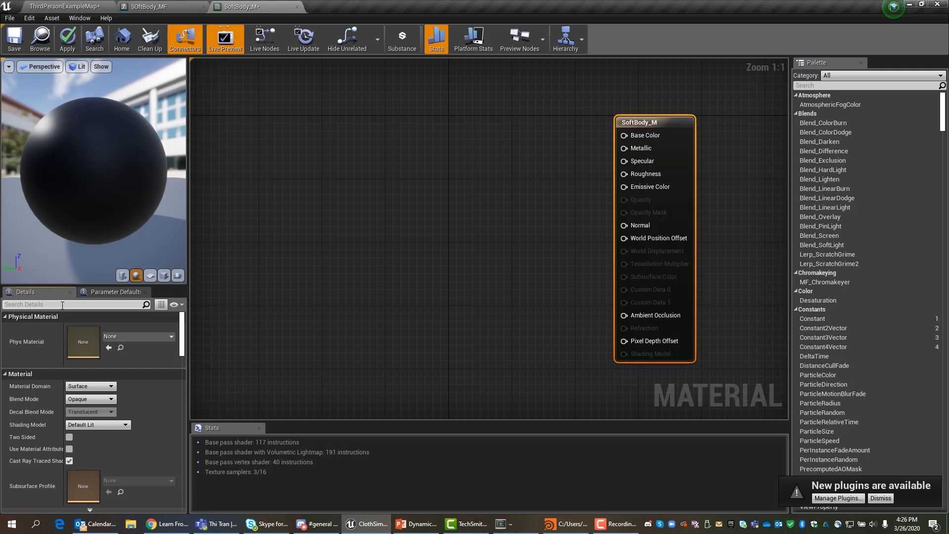
# Turn off the Tangent Space Normal option in the SoftBody_M material's details.
pyautogui.click(62, 305)
pyautogui.write('tang')
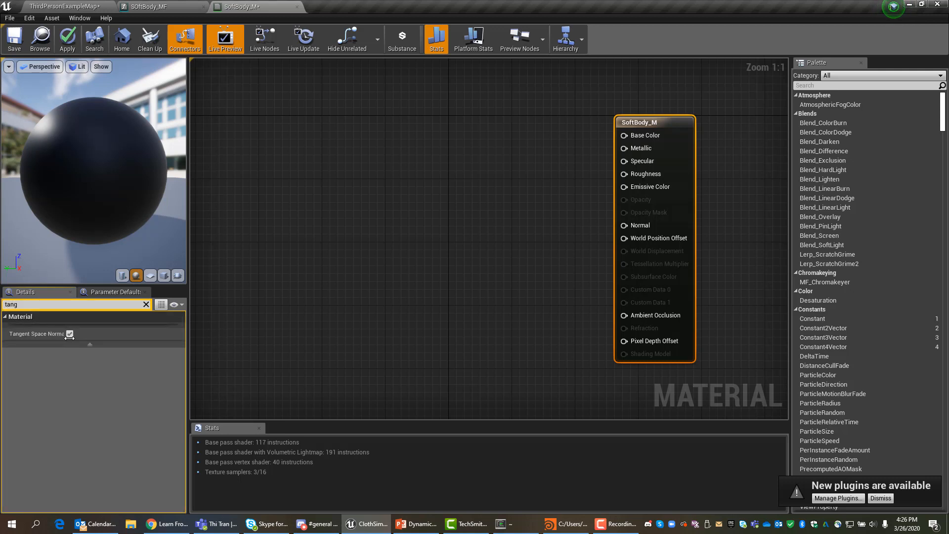
pyautogui.moveTo(70, 337); pyautogui.dragTo(91, 337)
pyautogui.click(91, 334)
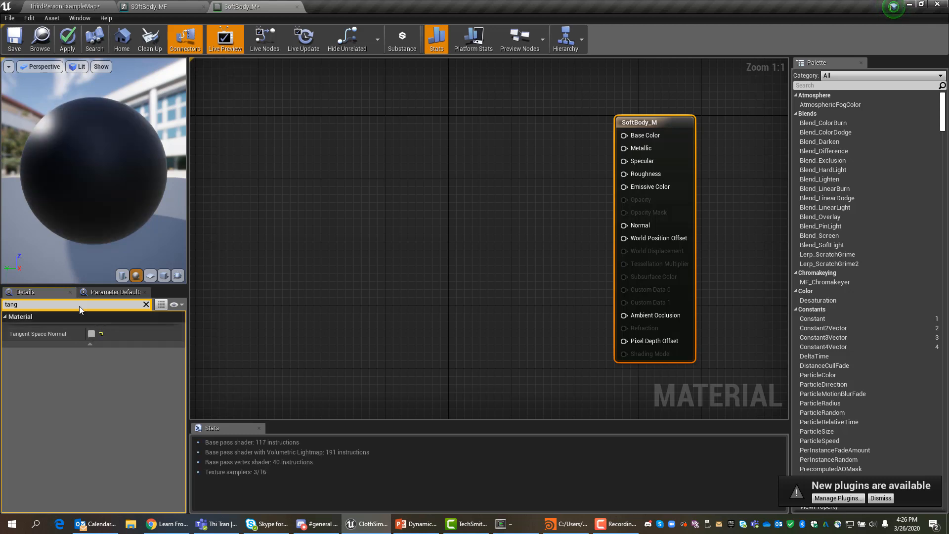
# Set the material's Num Customized UVs to 5, then clear the details search filter.
pyautogui.click(44, 305)
pyautogui.press('BackSpace')
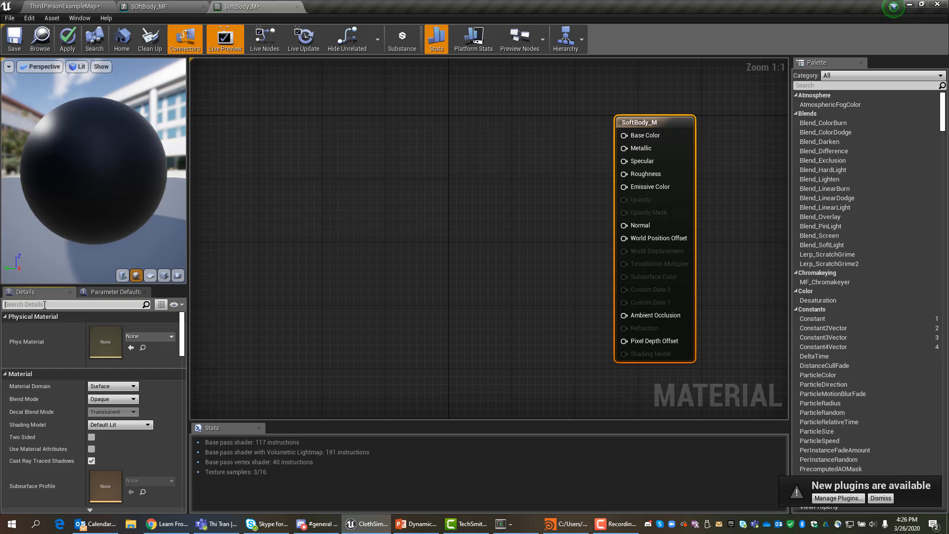
pyautogui.write('Cust')
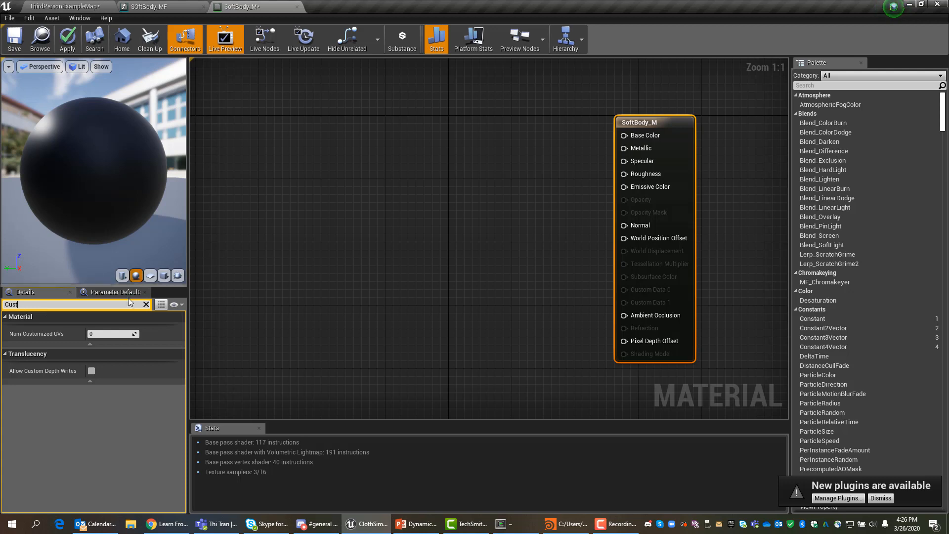
pyautogui.click(102, 334)
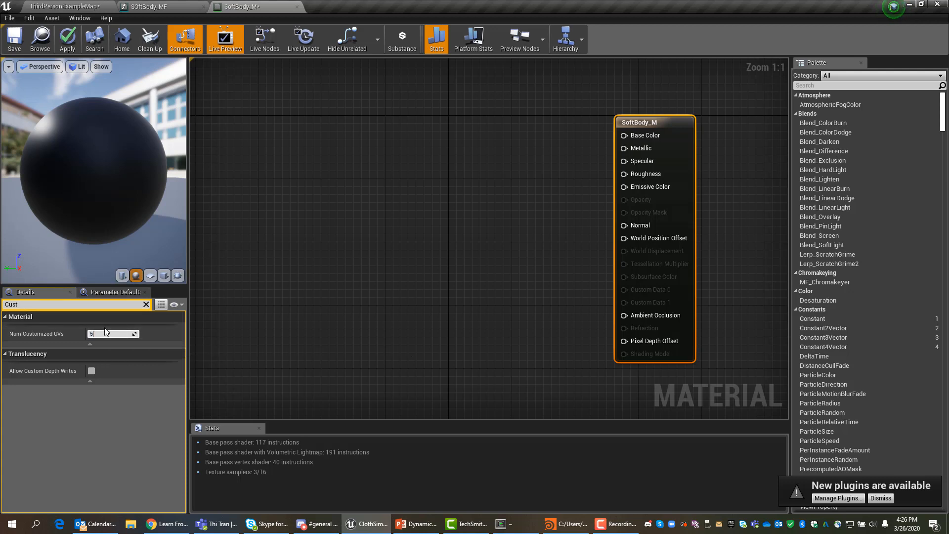
pyautogui.write('5')
pyautogui.press('Return')
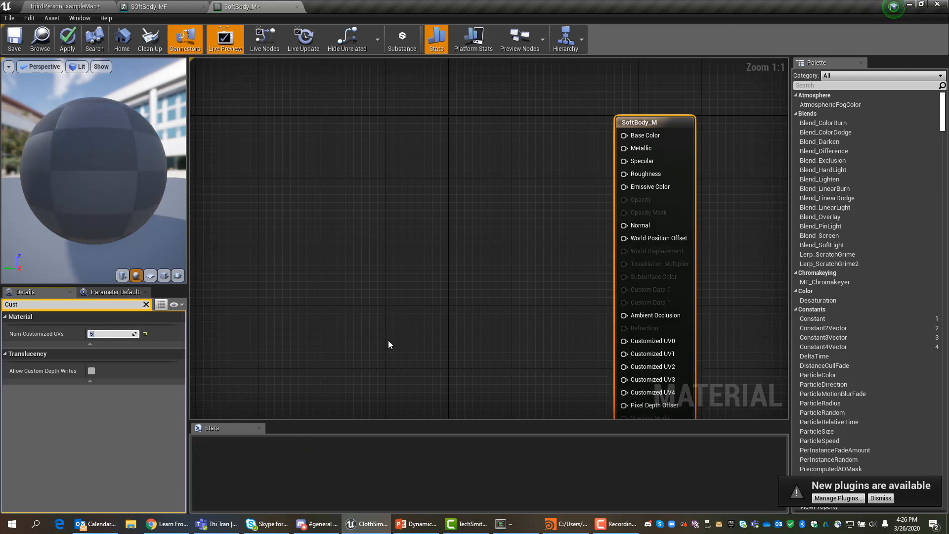
pyautogui.click(40, 304)
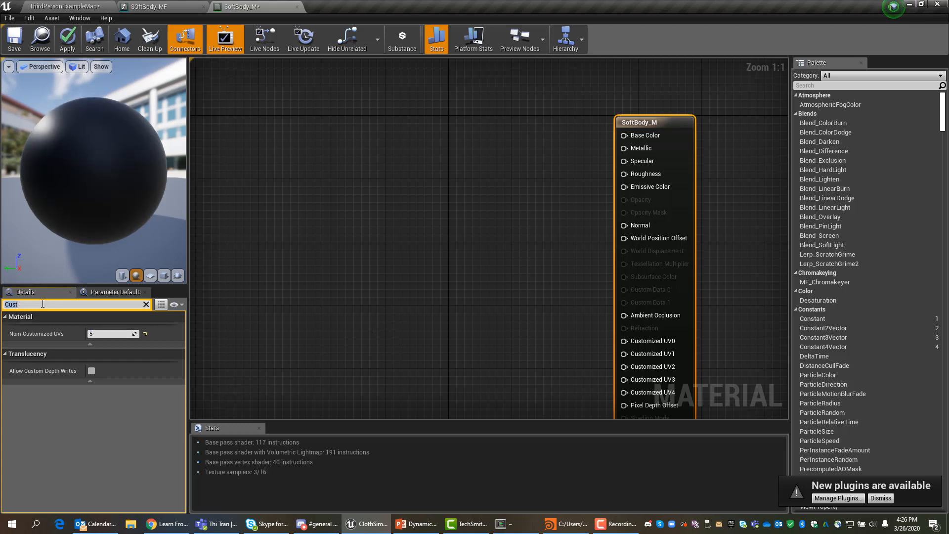
pyautogui.press('BackSpace')
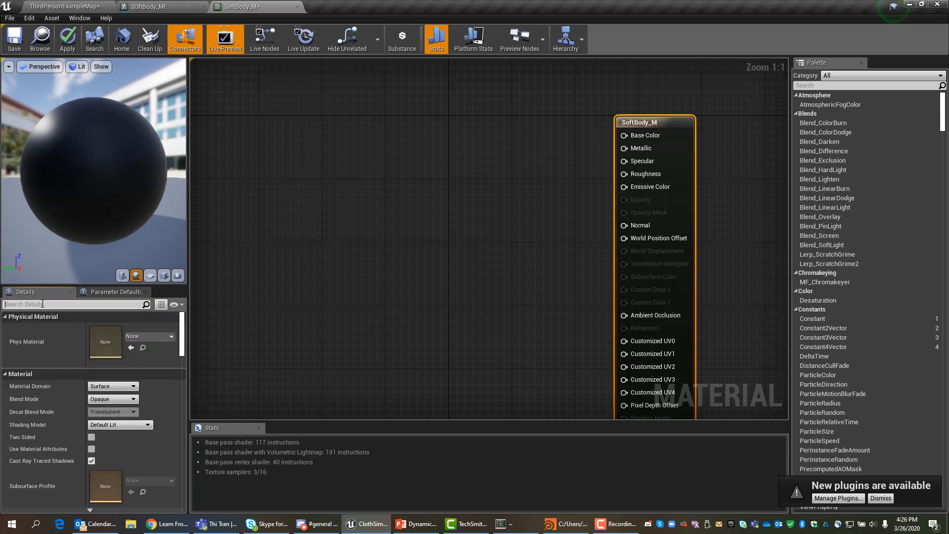
# Add the SOftBody_MF vertex cache material function node to the SoftBody_M graph beside the main result node.
pyautogui.click(382, 225)
pyautogui.moveTo(445, 238); pyautogui.dragTo(483, 202, button='right')
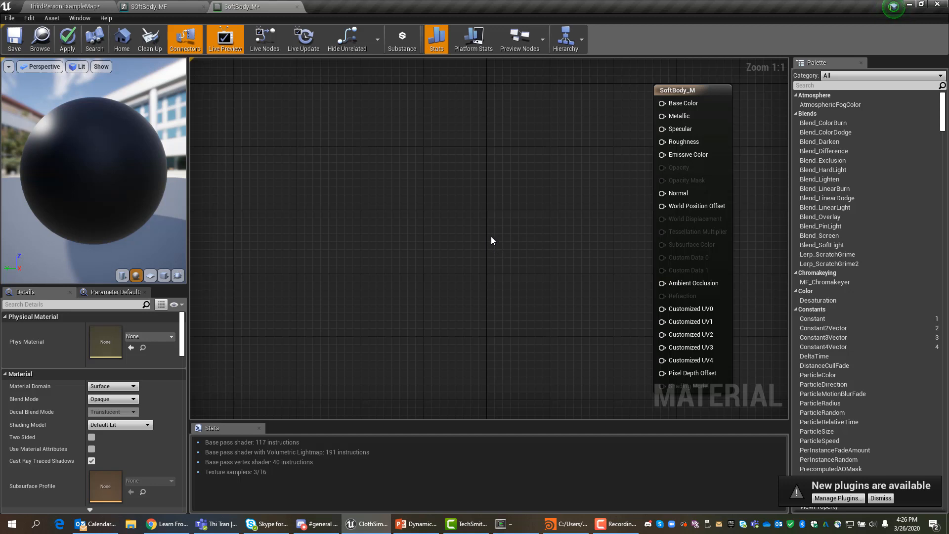
pyautogui.rightClick(450, 202)
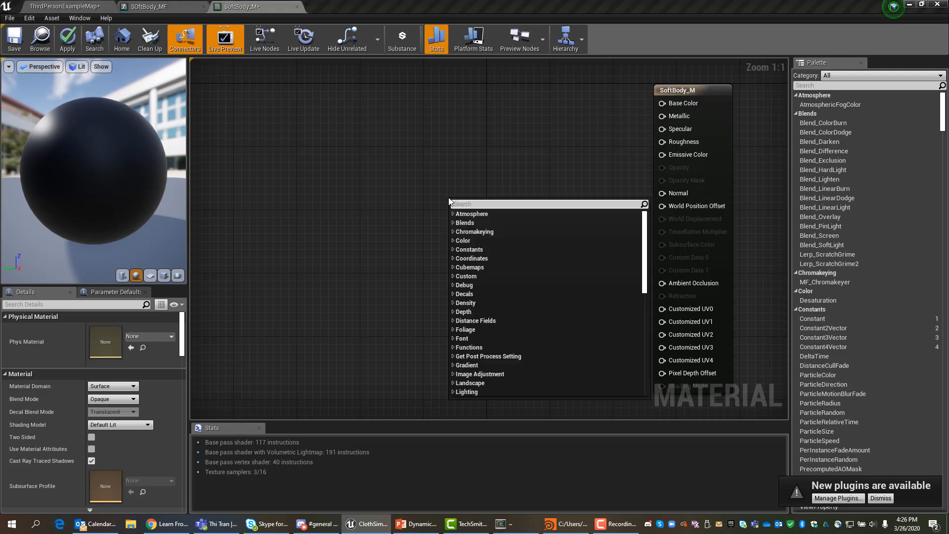
pyautogui.write('ert')
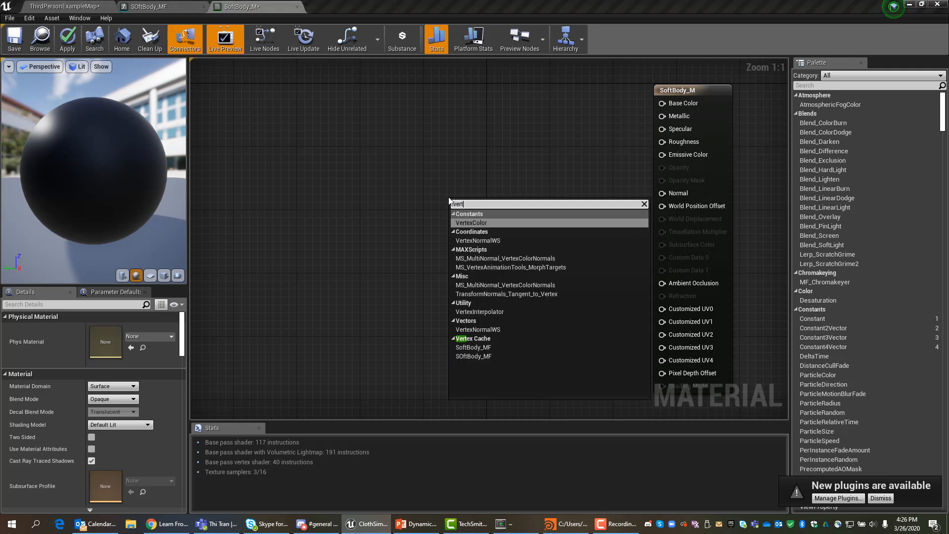
pyautogui.click(470, 357)
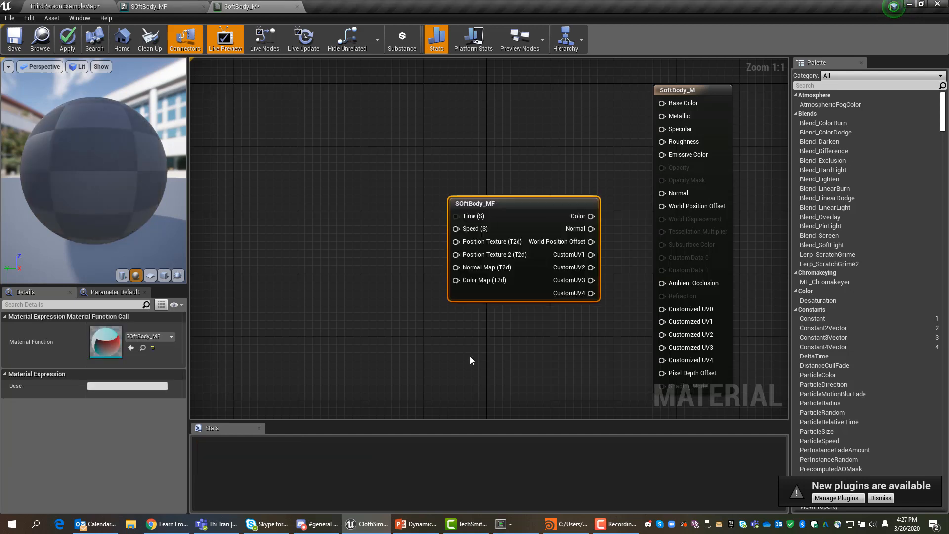
# Connect SOftBody_MF's Color to Base Color, Normal and World Position Offset to their namesakes, CustomUV1-3 to Customized UV1-3, and CustomUV4 to Pixel Depth Offset.
pyautogui.moveTo(545, 203); pyautogui.dragTo(664, 102)
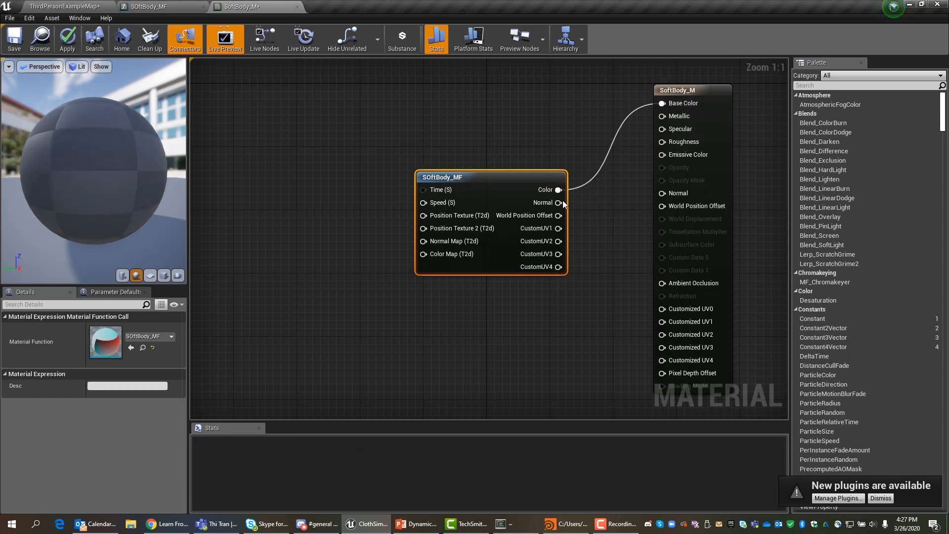
pyautogui.moveTo(564, 202); pyautogui.dragTo(675, 209)
pyautogui.moveTo(559, 212); pyautogui.dragTo(670, 322)
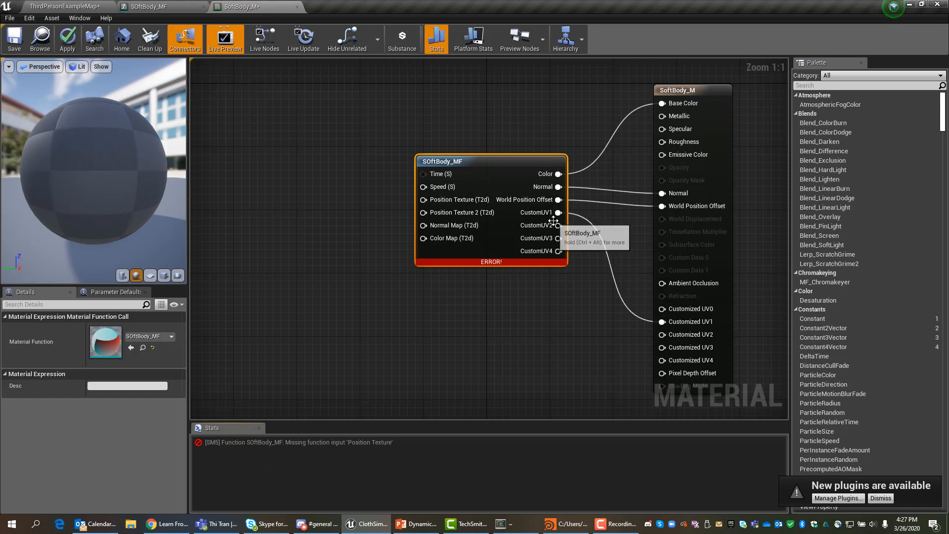
pyautogui.moveTo(558, 225); pyautogui.dragTo(663, 335)
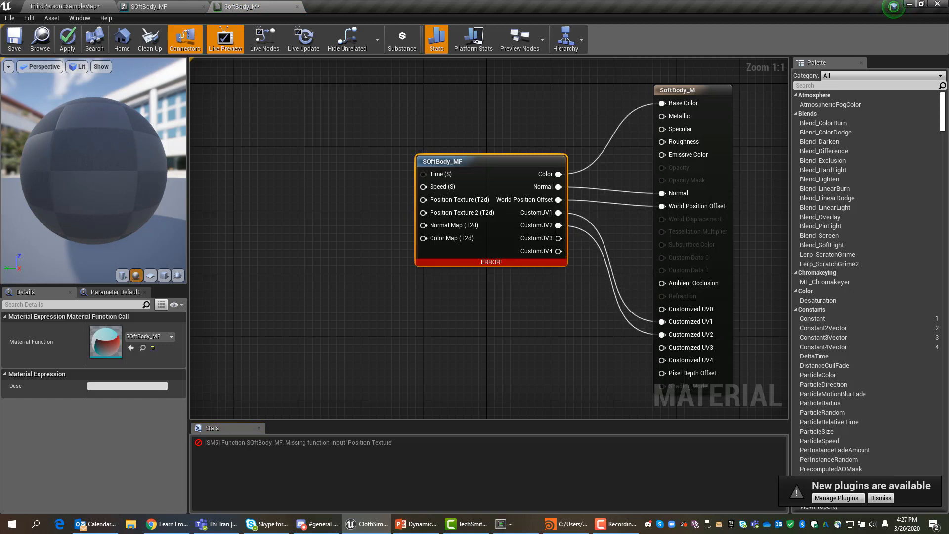
pyautogui.moveTo(558, 238); pyautogui.dragTo(663, 347)
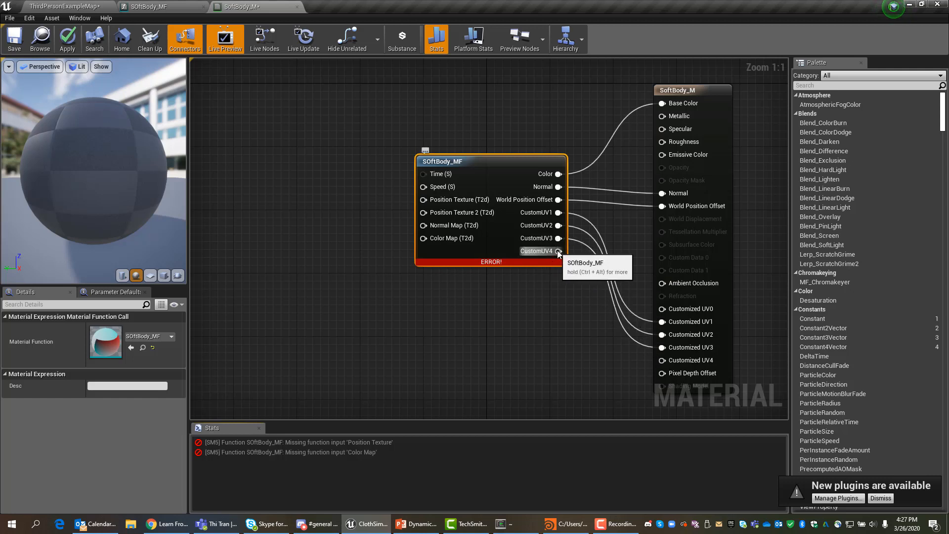
pyautogui.moveTo(558, 251); pyautogui.dragTo(660, 372)
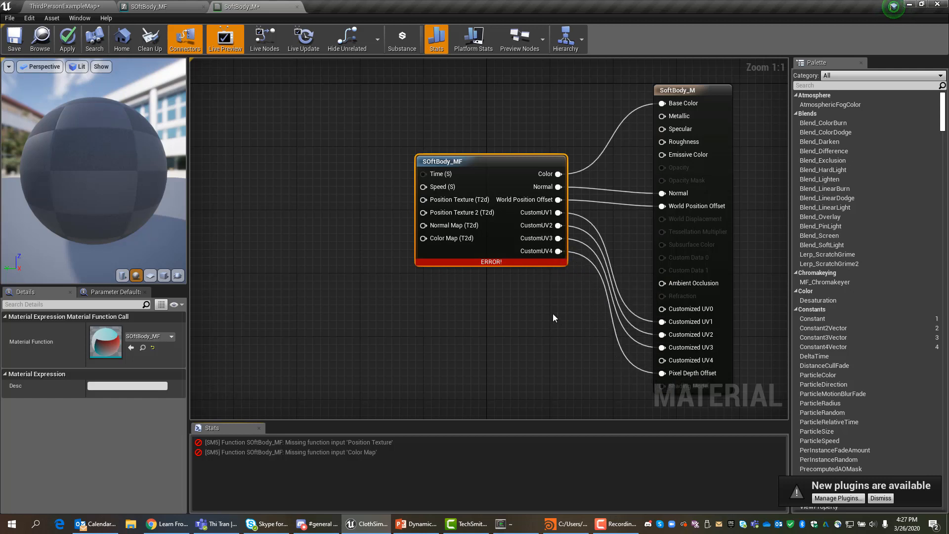
# Detach the SoftBody_M editor into an enlarged floating window and bring the ClothSimDemo folder into view behind it.
pyautogui.moveTo(533, 340); pyautogui.dragTo(678, 349, button='right')
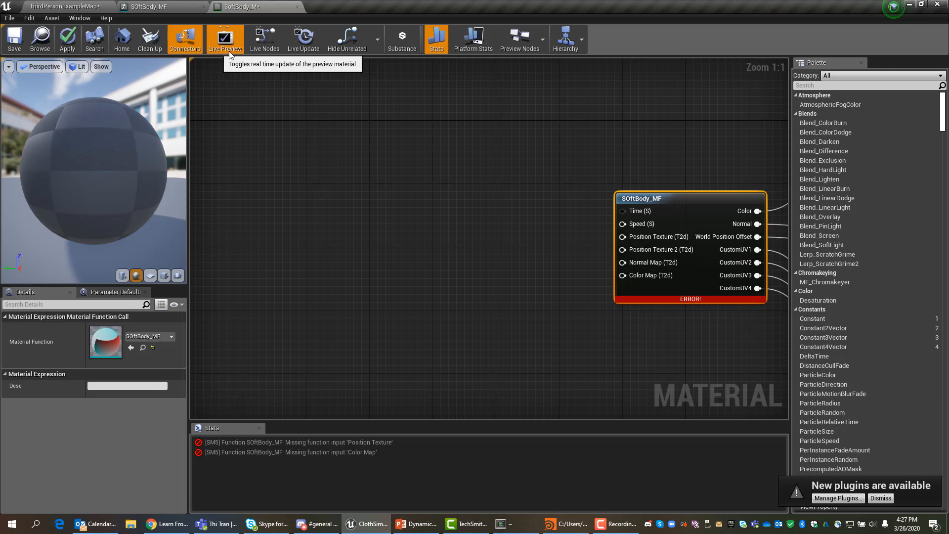
pyautogui.moveTo(249, 7); pyautogui.dragTo(378, 106)
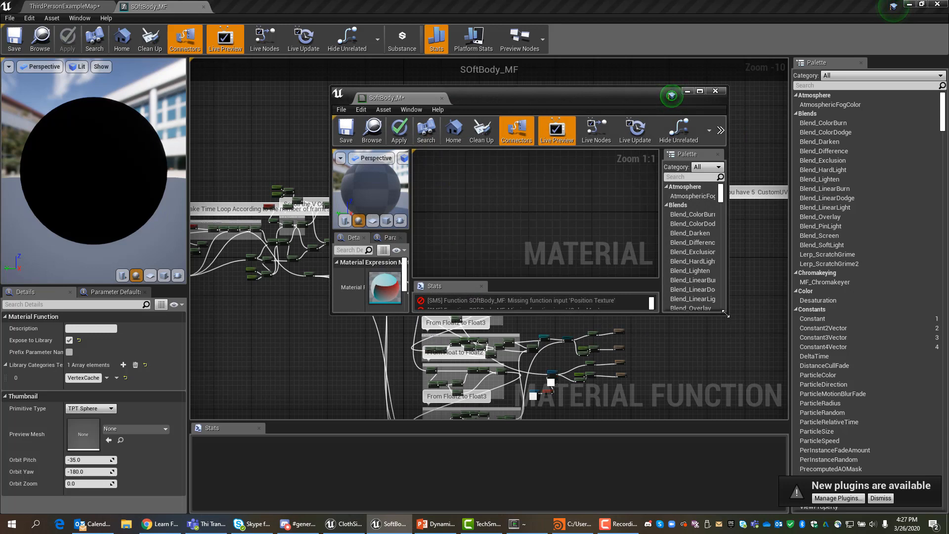
pyautogui.moveTo(726, 315); pyautogui.dragTo(810, 439)
pyautogui.click(64, 6)
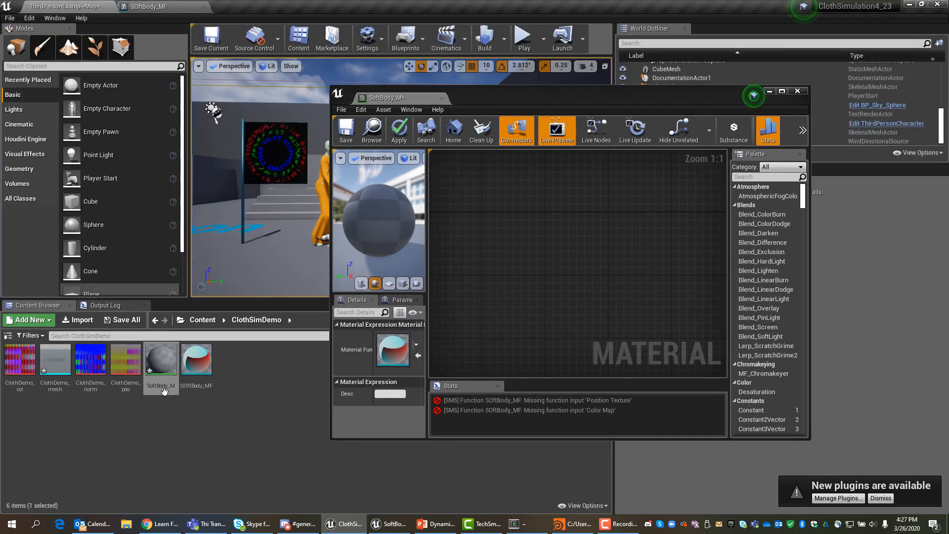
# Add the ClothDemo_col, ClothDemo_norm and ClothDemo_pos textures to the SoftBody_M graph as texture samples, and dock the material editor again.
pyautogui.click(20, 361)
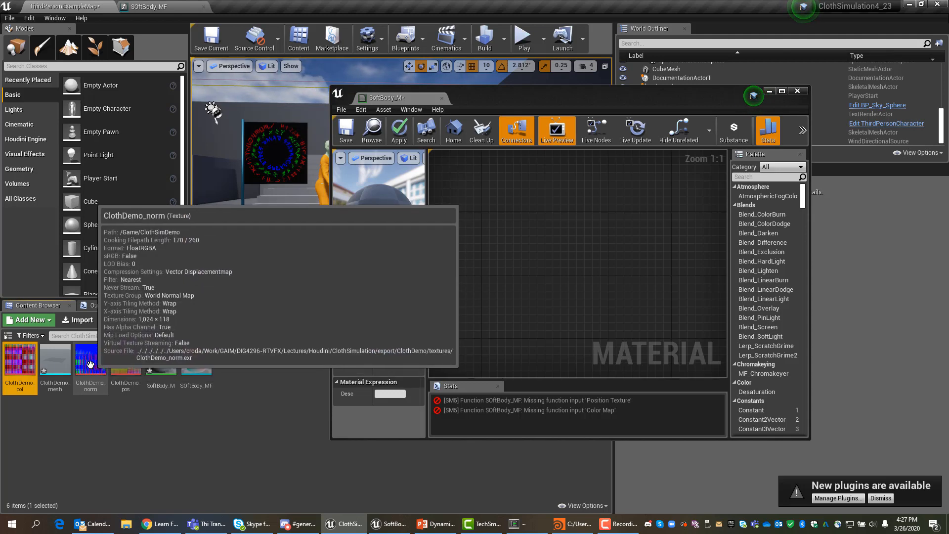
pyautogui.keyDown('ctrl'); pyautogui.click(90, 365); pyautogui.keyUp('ctrl')
pyautogui.keyDown('ctrl'); pyautogui.click(126, 361); pyautogui.keyUp('ctrl')
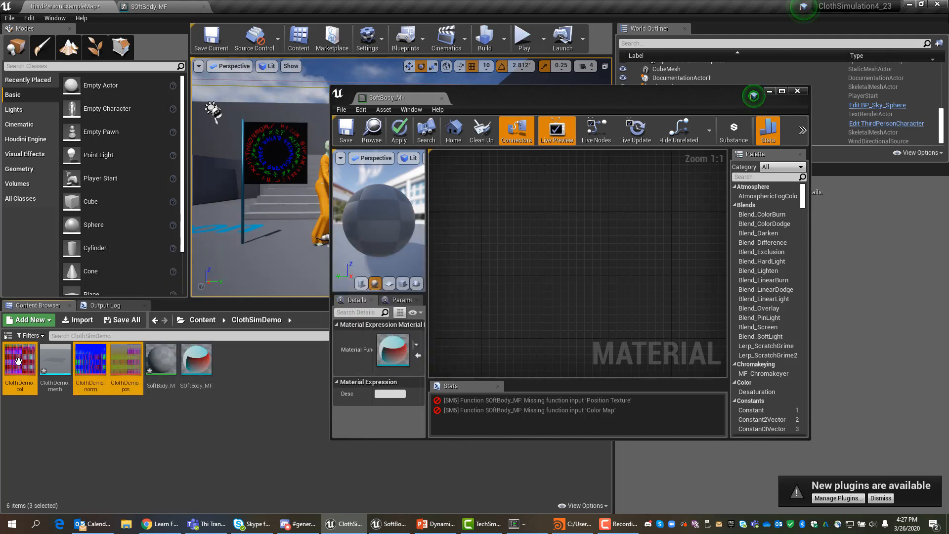
pyautogui.moveTo(18, 361); pyautogui.dragTo(493, 236)
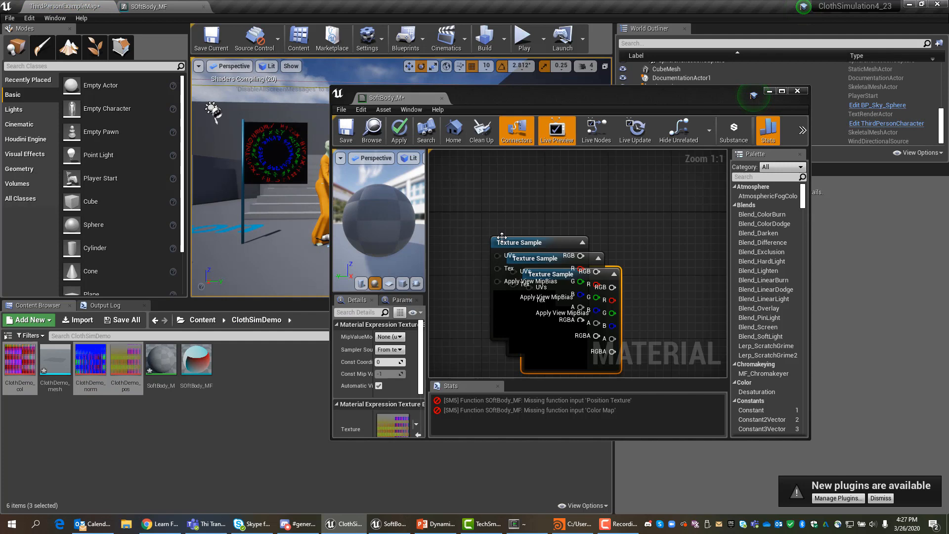
pyautogui.click(581, 209)
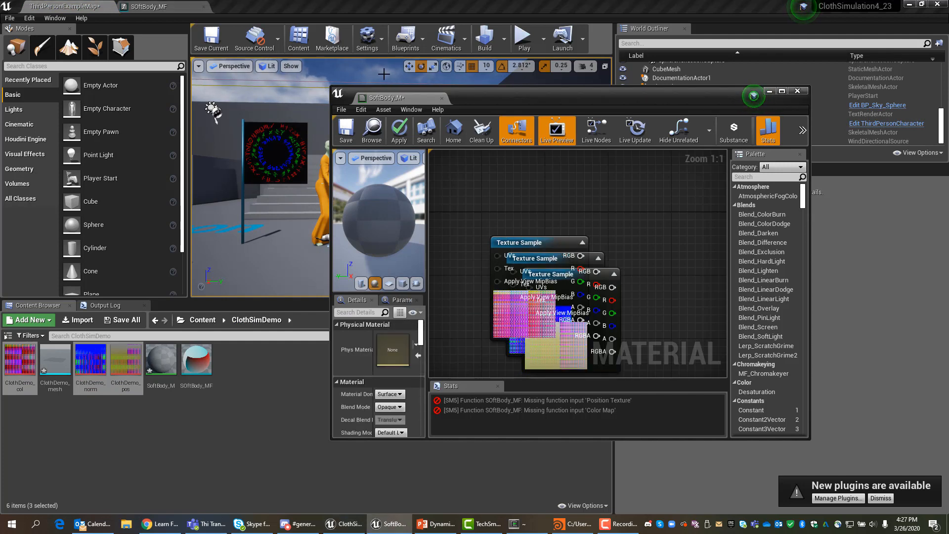
pyautogui.moveTo(398, 98); pyautogui.dragTo(278, 2)
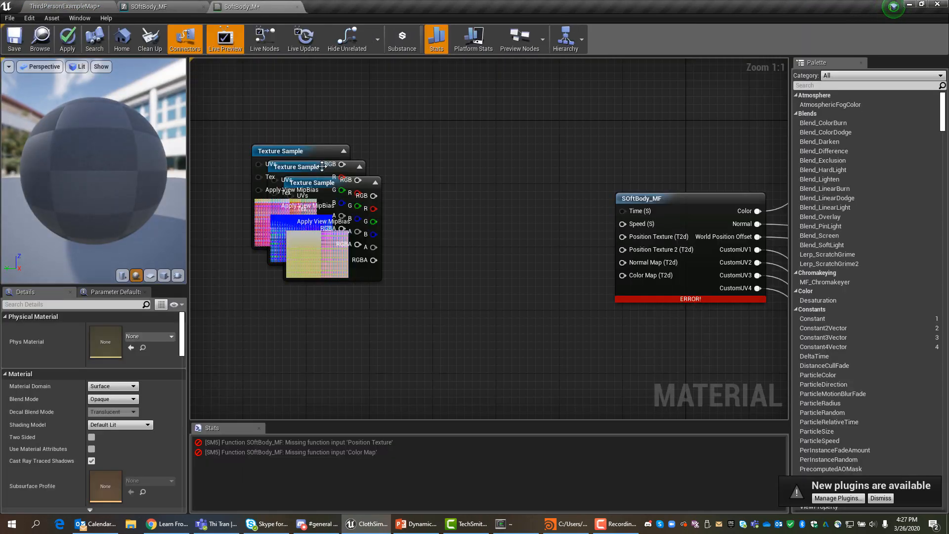
# Spread out the overlapping texture samples with ClothDemo_pos above, ClothDemo_norm in the middle and ClothDemo_col below.
pyautogui.moveTo(327, 185); pyautogui.dragTo(399, 310)
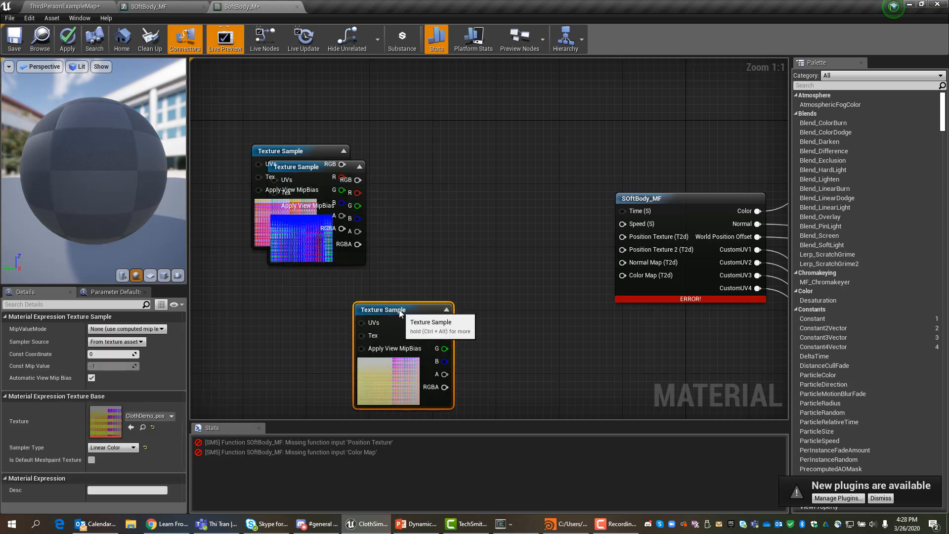
pyautogui.moveTo(306, 171); pyautogui.dragTo(441, 190)
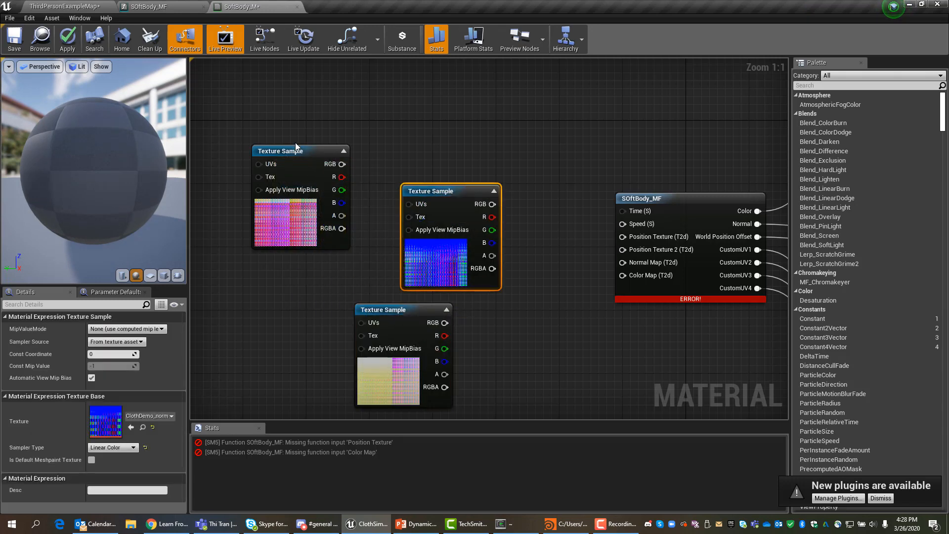
pyautogui.moveTo(305, 154); pyautogui.dragTo(396, 91)
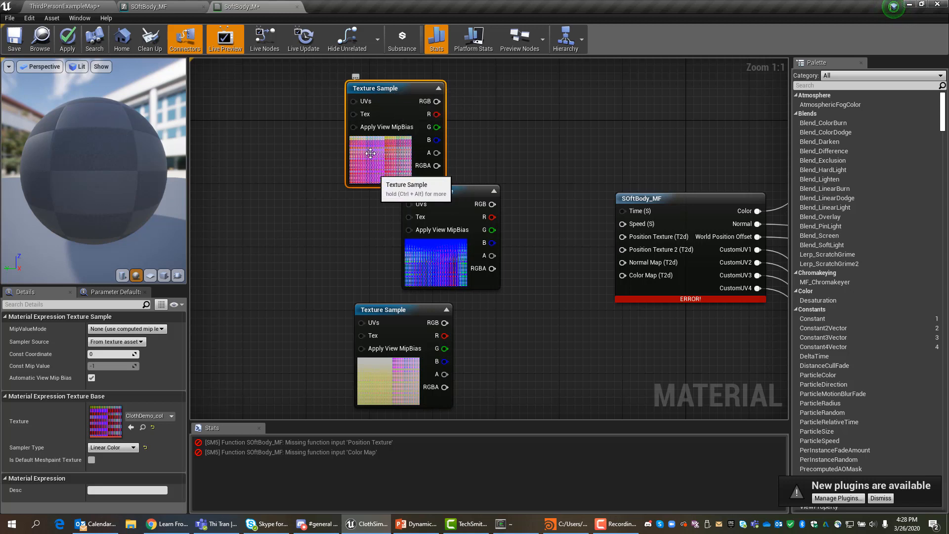
pyautogui.moveTo(387, 88); pyautogui.dragTo(267, 206)
pyautogui.moveTo(378, 311); pyautogui.dragTo(371, 193)
pyautogui.moveTo(359, 134); pyautogui.dragTo(345, 97)
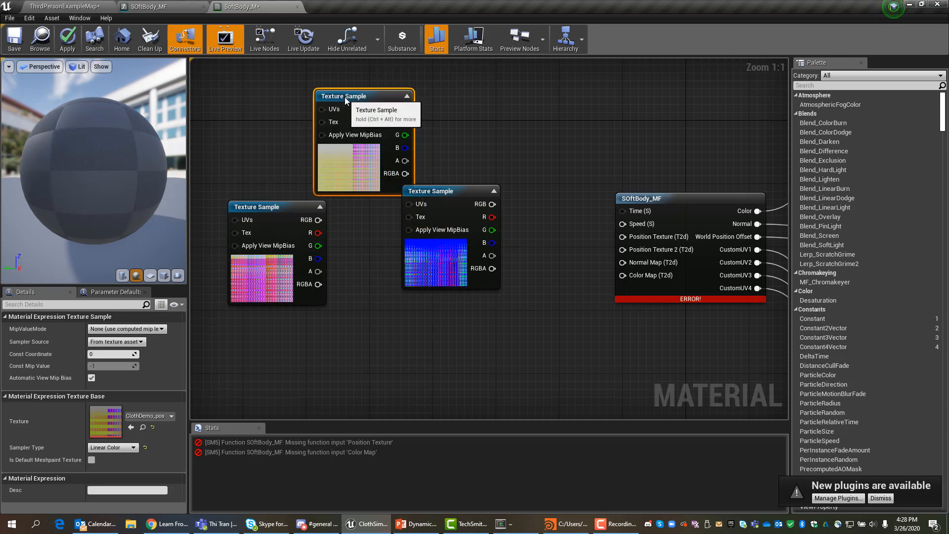
pyautogui.moveTo(289, 207); pyautogui.dragTo(415, 310)
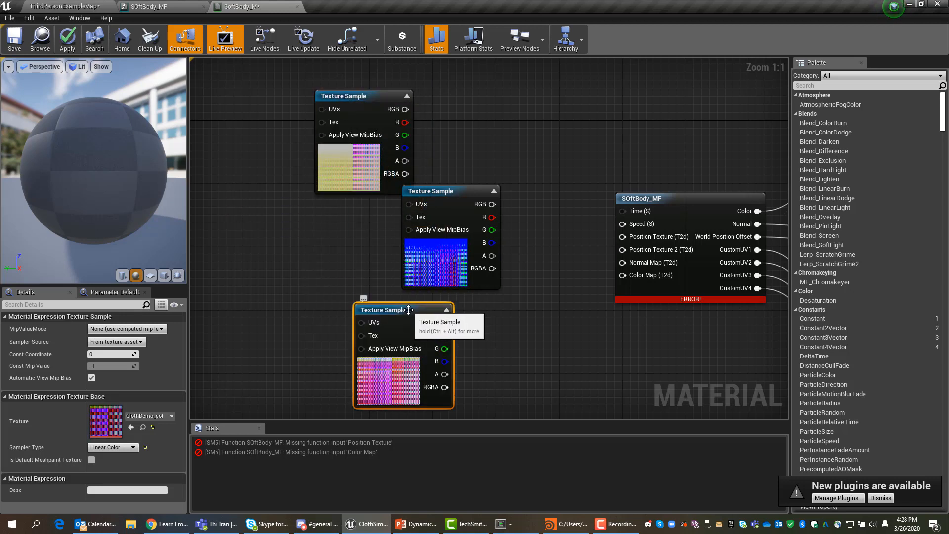
# Convert the ClothDemo_col texture sample to a texture object and connect it to SOftBody_MF's Color Map input.
pyautogui.rightClick(425, 310)
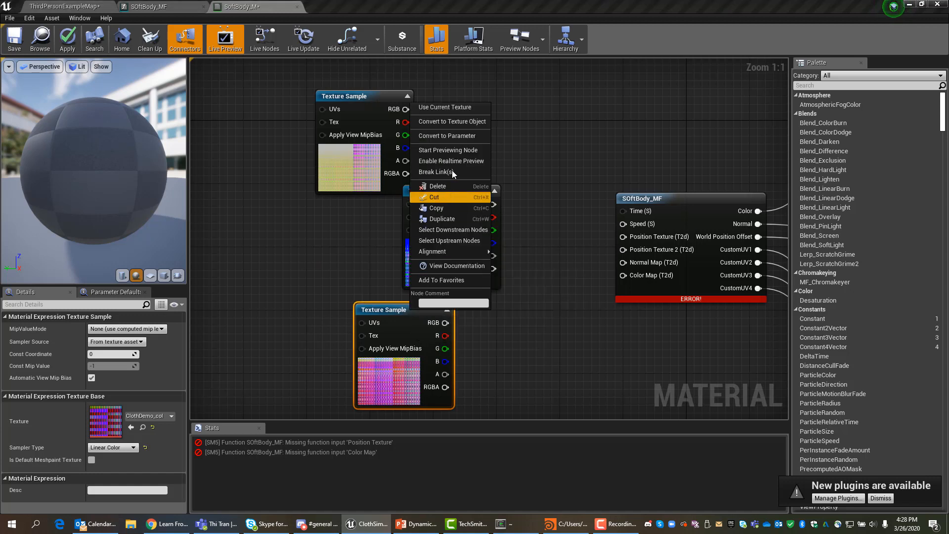
pyautogui.click(459, 123)
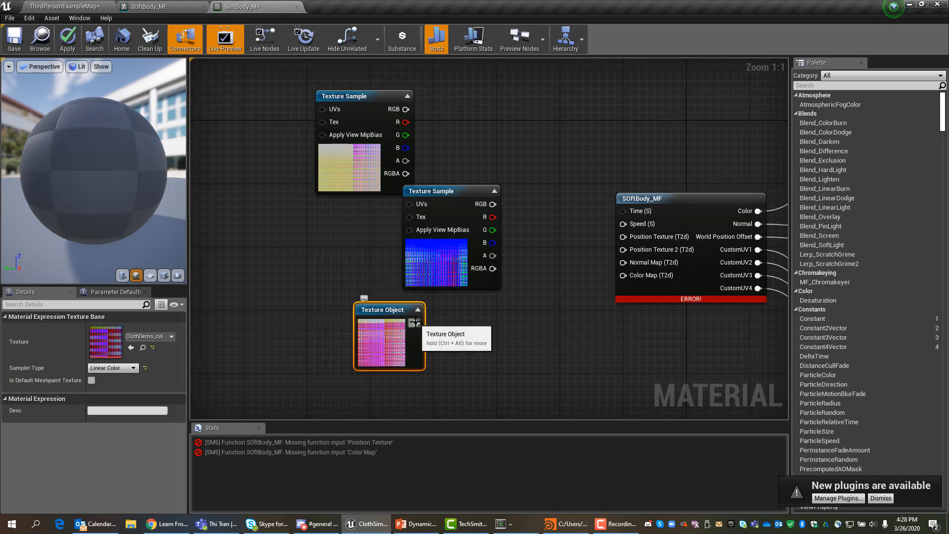
pyautogui.moveTo(416, 323); pyautogui.dragTo(622, 278)
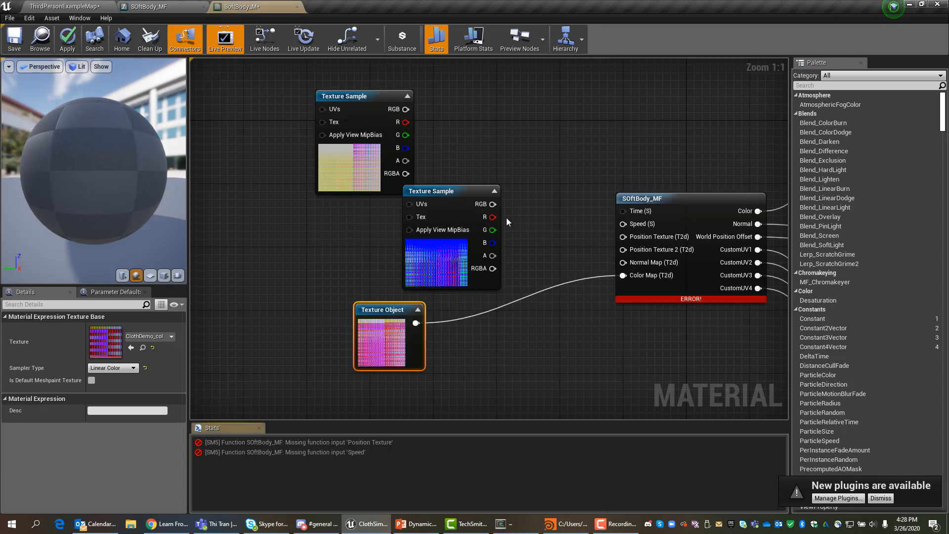
# Convert the ClothDemo_norm texture sample to a texture object and connect it to SOftBody_MF's Normal Map input.
pyautogui.click(456, 191)
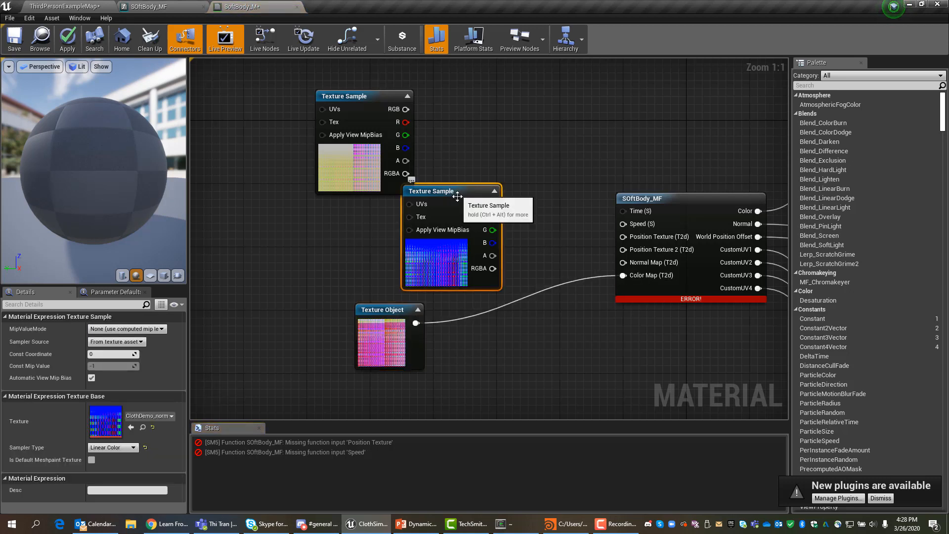
pyautogui.rightClick(450, 191)
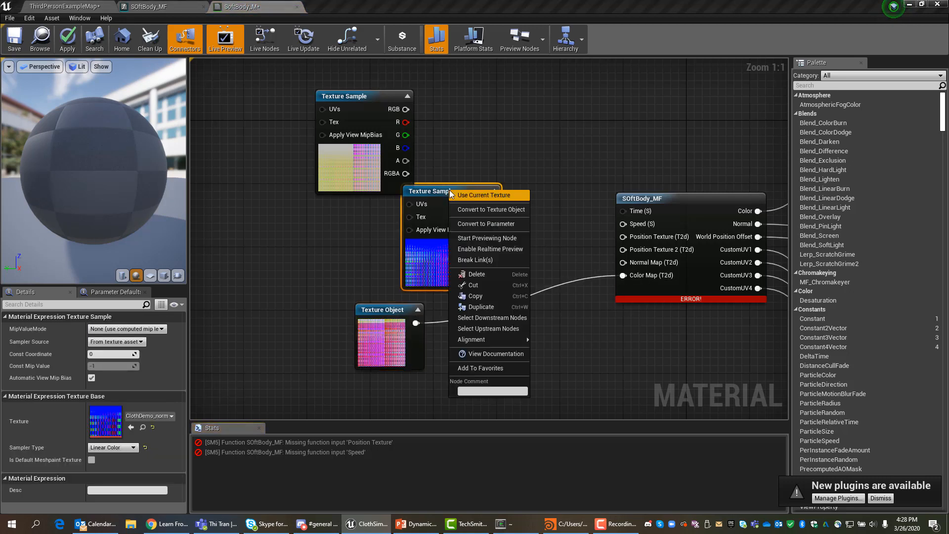
pyautogui.click(482, 210)
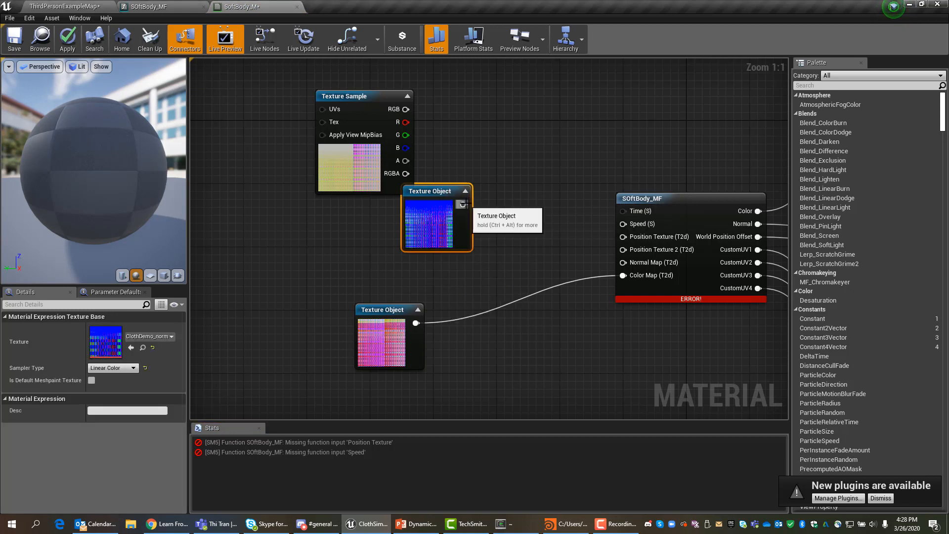
pyautogui.moveTo(464, 204); pyautogui.dragTo(624, 262)
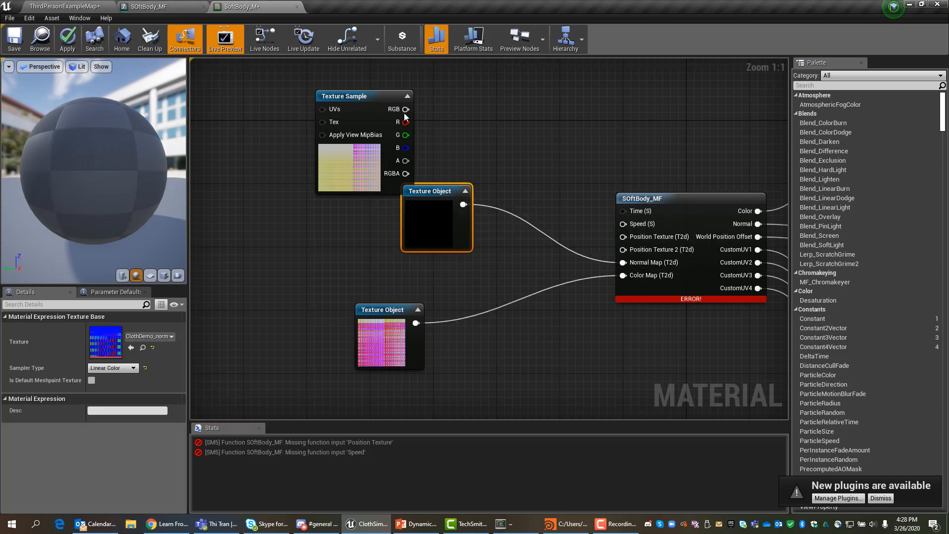
# Move the ClothDemo_pos texture sample above ClothDemo_norm, and connect it as a texture object to SOftBody_MF's Position Texture input.
pyautogui.moveTo(369, 96); pyautogui.dragTo(467, 79)
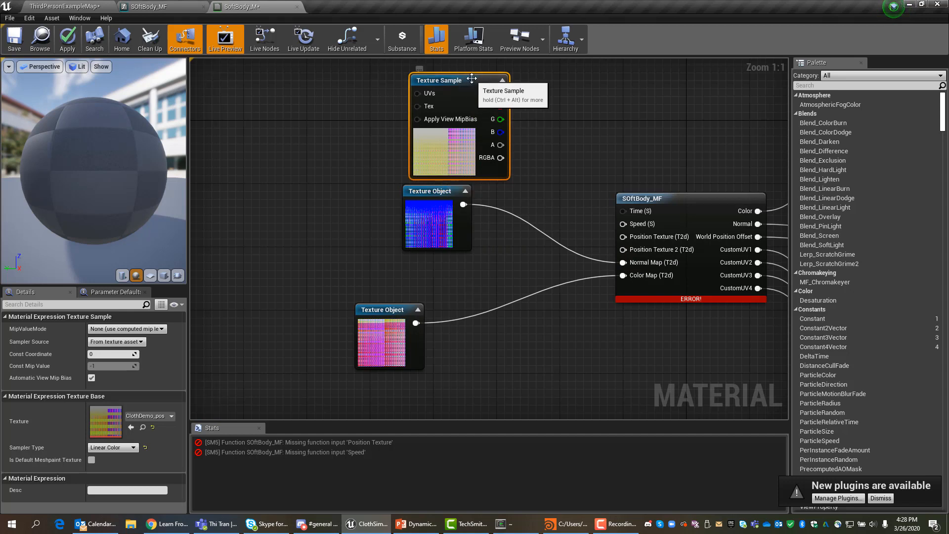
pyautogui.rightClick(466, 79)
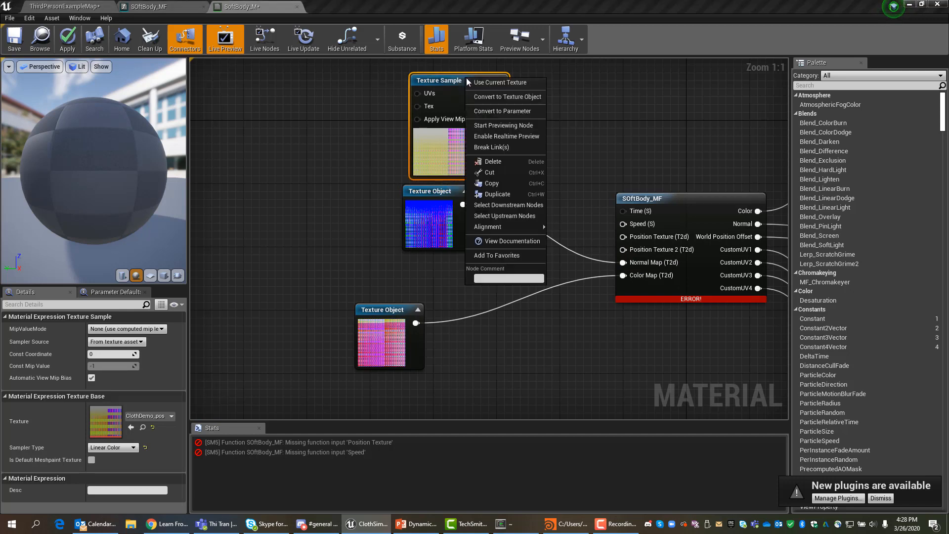
pyautogui.click(486, 93)
pyautogui.moveTo(471, 93); pyautogui.dragTo(624, 236)
# Feed SOftBody_MF's Speed input from a new scalar parameter named Speed, and save the SoftBody_M material.
pyautogui.scroll(-1, 652, 163)
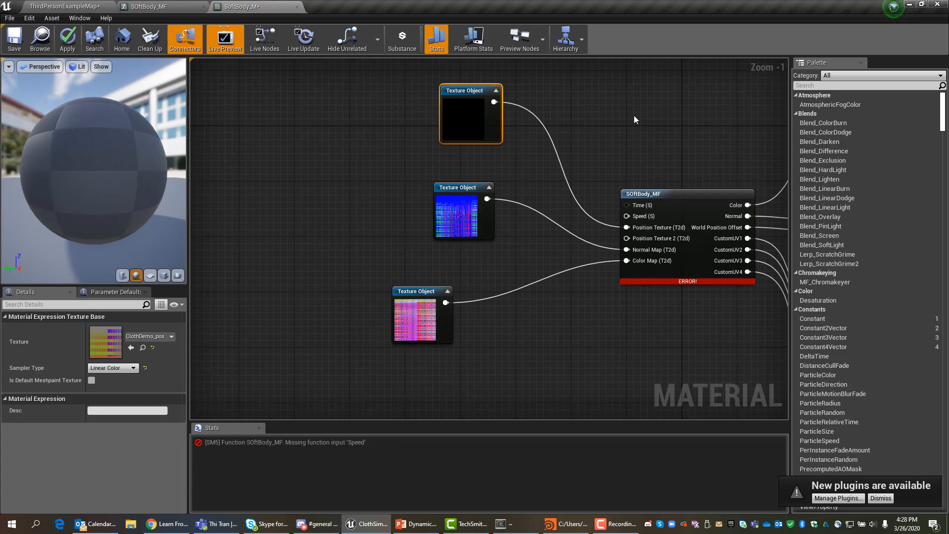
pyautogui.moveTo(630, 115); pyautogui.dragTo(490, 205, button='right')
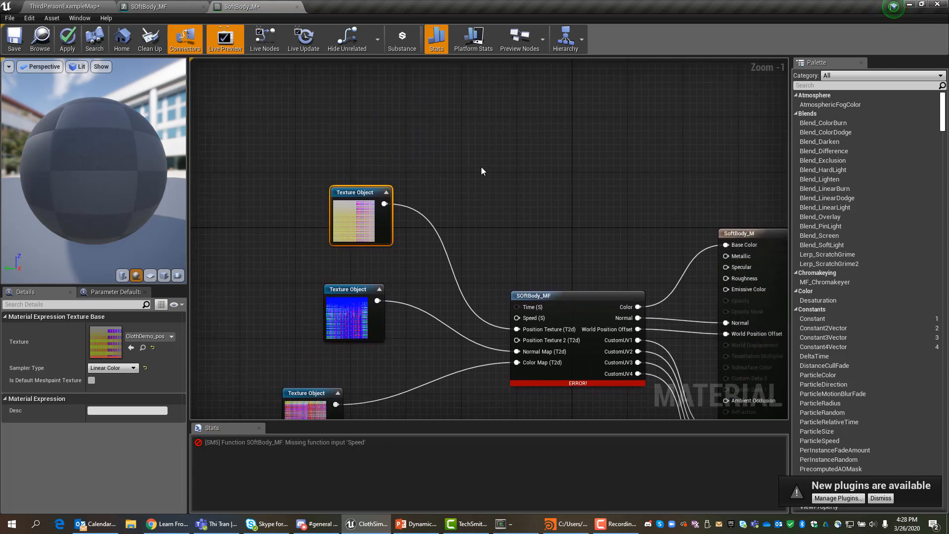
pyautogui.rightClick(484, 179)
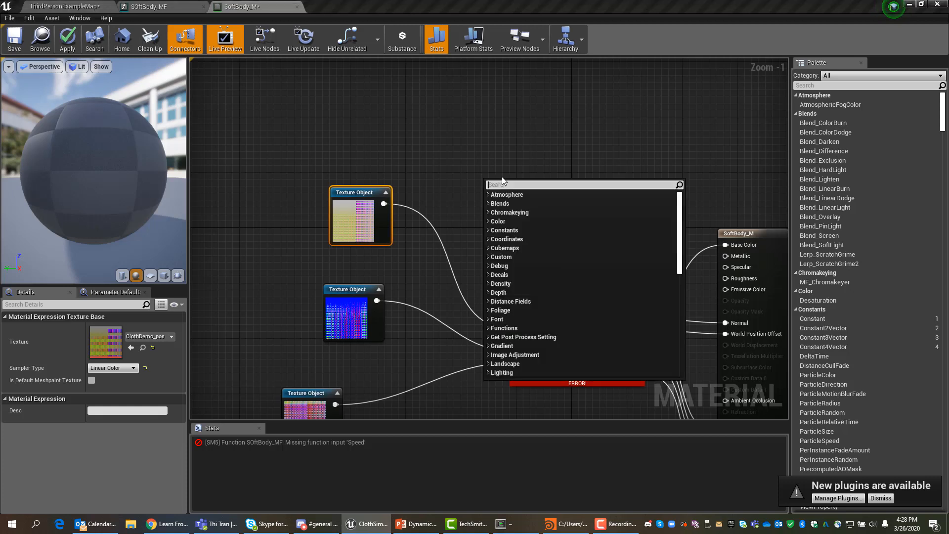
pyautogui.write('scala')
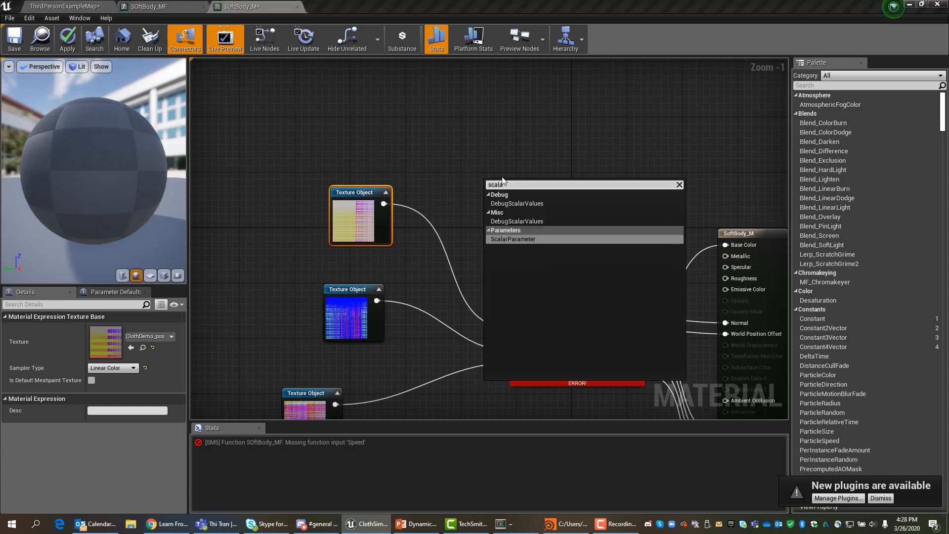
pyautogui.click(514, 240)
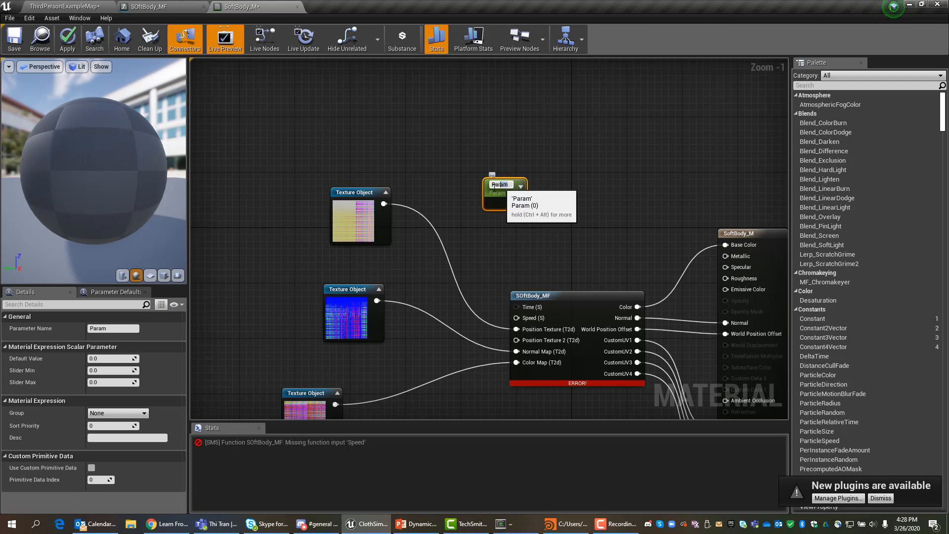
pyautogui.doubleClick(499, 184)
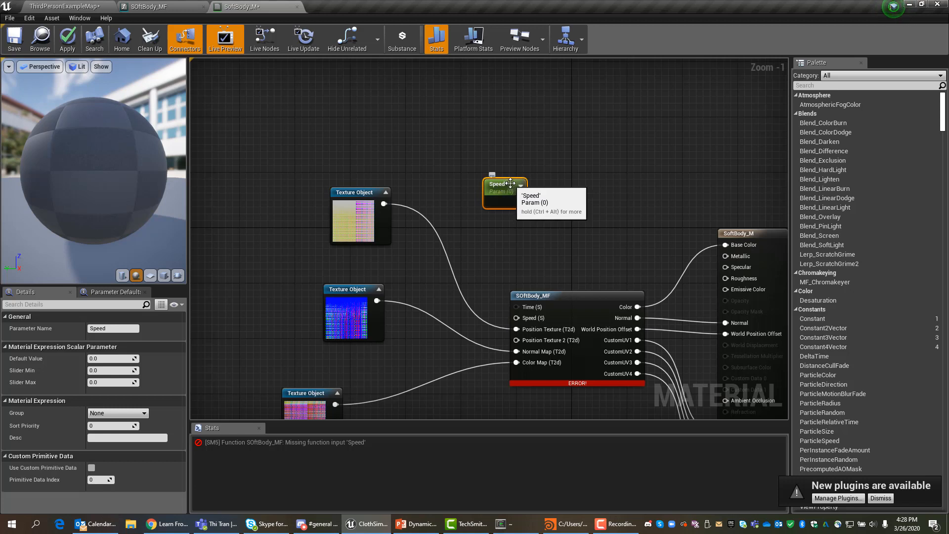
pyautogui.moveTo(497, 185); pyautogui.dragTo(518, 318)
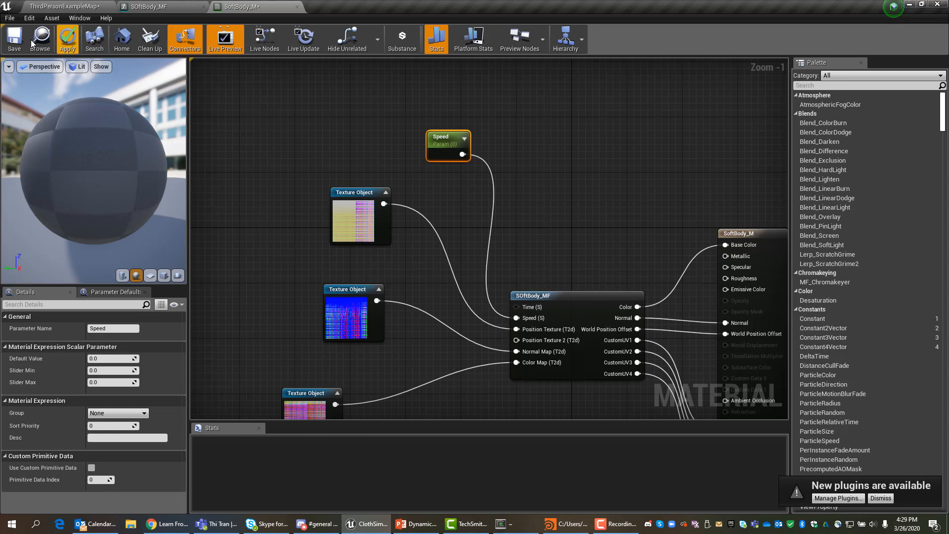
pyautogui.click(14, 41)
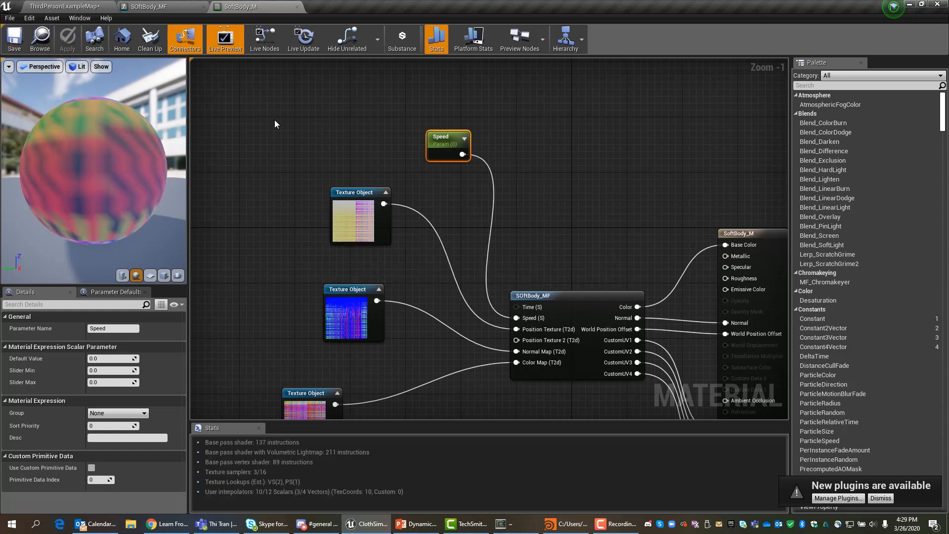
# Create a material instance of SoftBody_M in the ClothSimDemo folder and name it RobertoClothSim_MI.
pyautogui.click(98, 10)
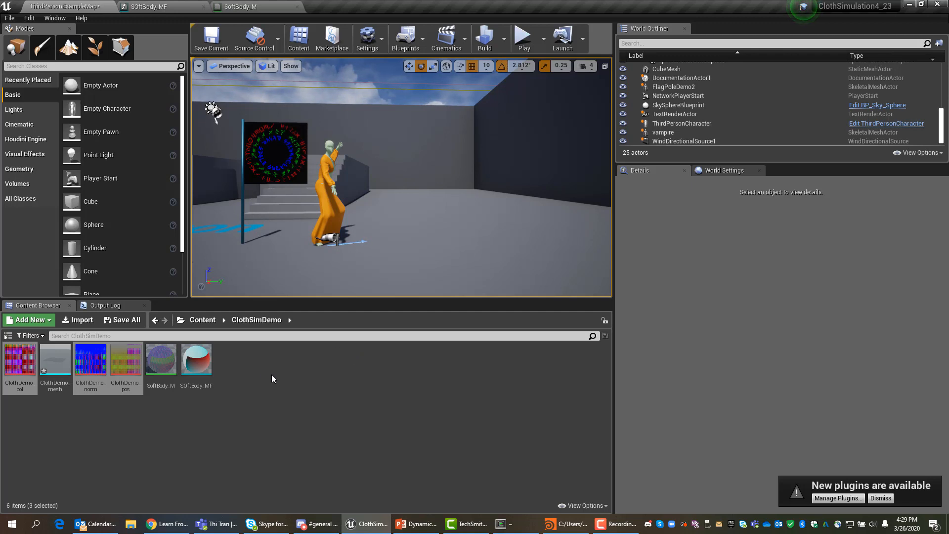
pyautogui.rightClick(166, 360)
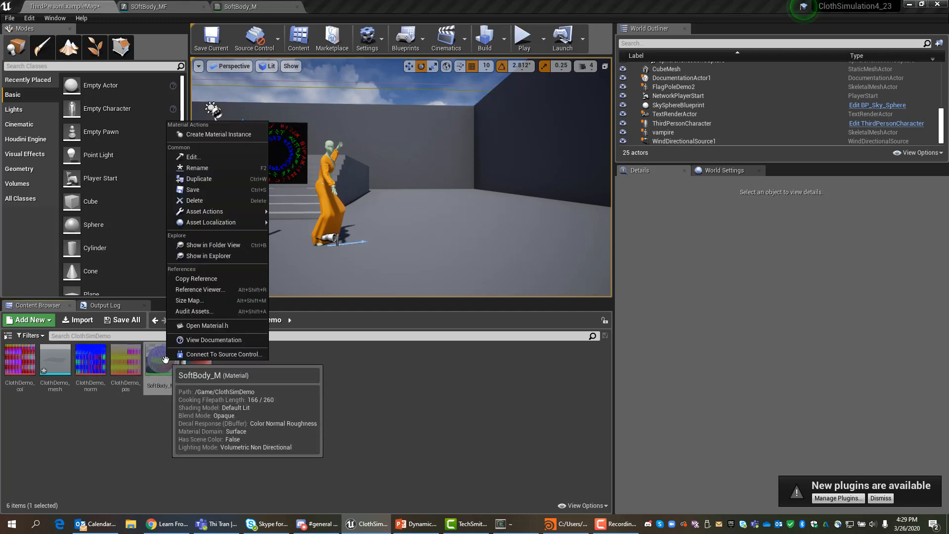
pyautogui.click(196, 135)
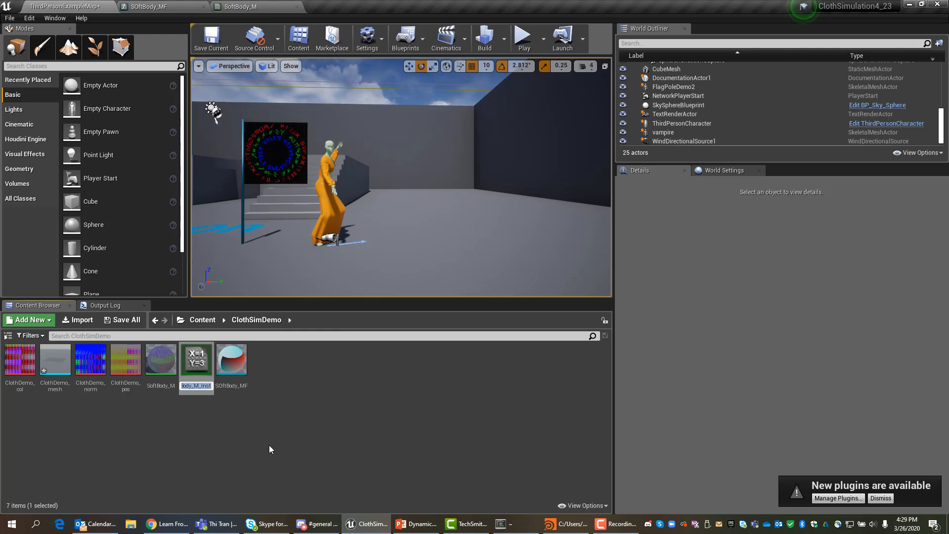
pyautogui.write('Robert')
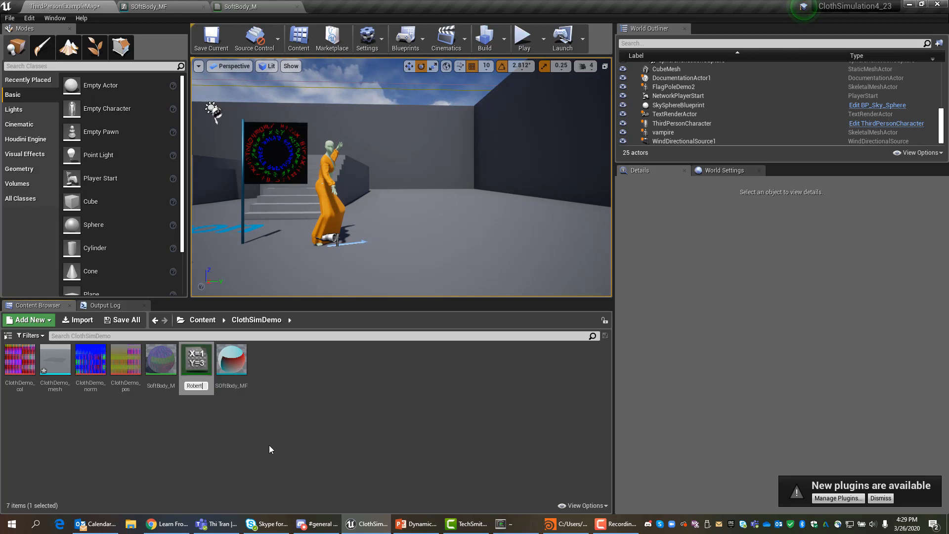
pyautogui.write('oClothSi')
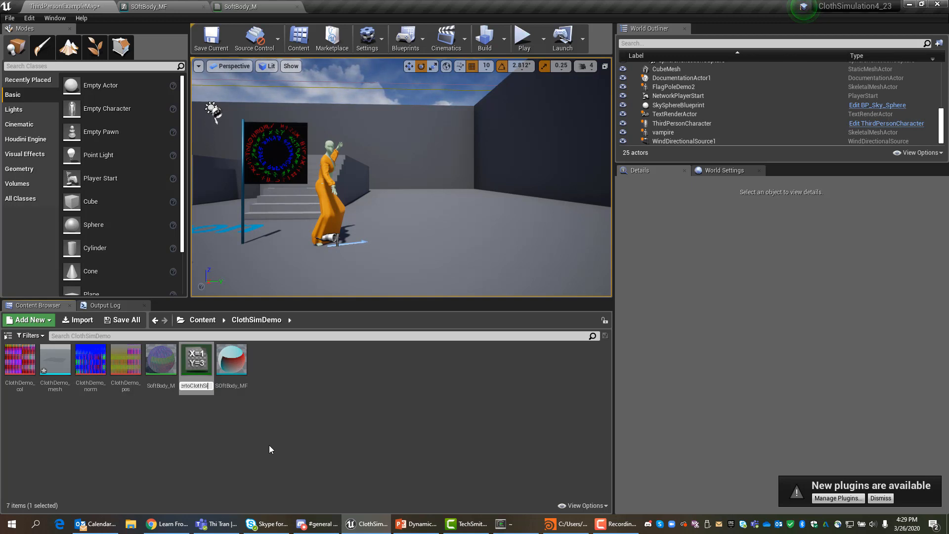
pyautogui.write('m_N')
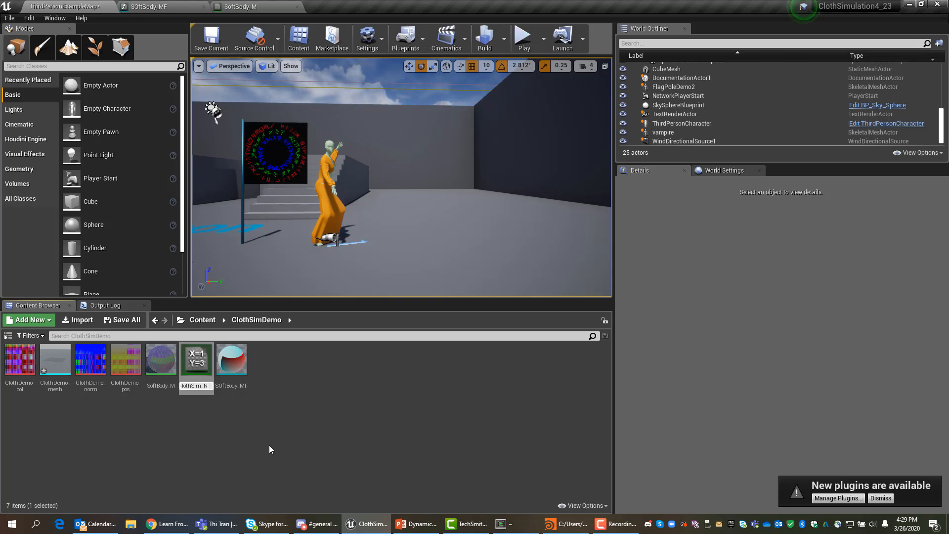
pyautogui.write('l')
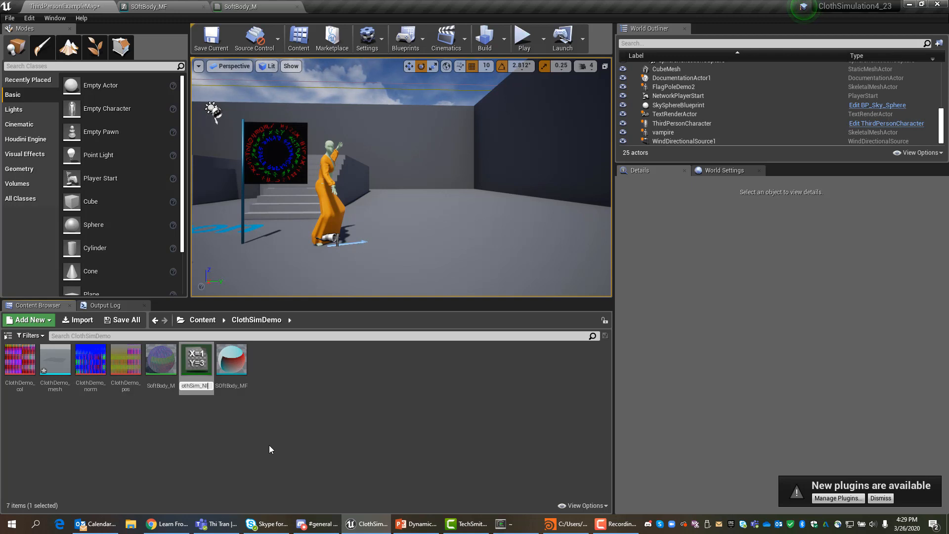
pyautogui.press('BackSpace')
pyautogui.press('BackSpace')
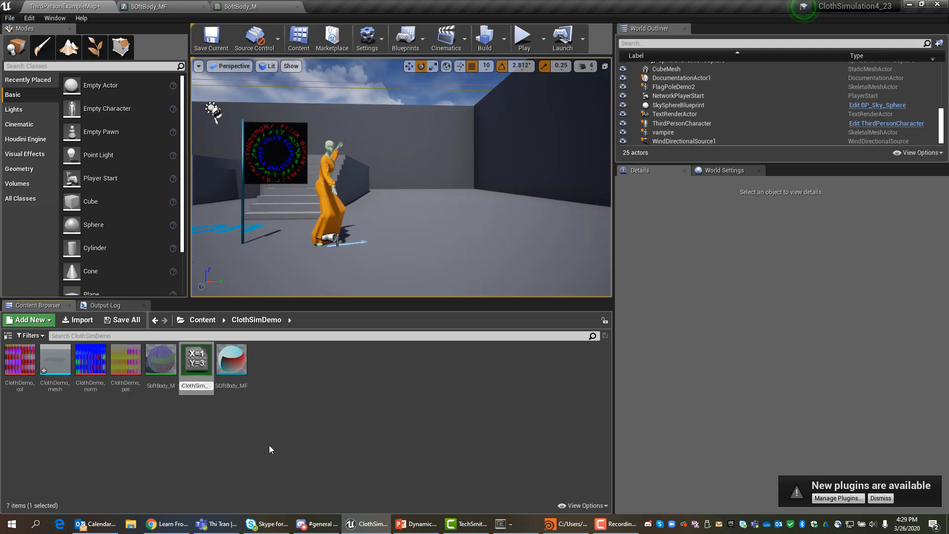
pyautogui.write('MI')
pyautogui.press('Return')
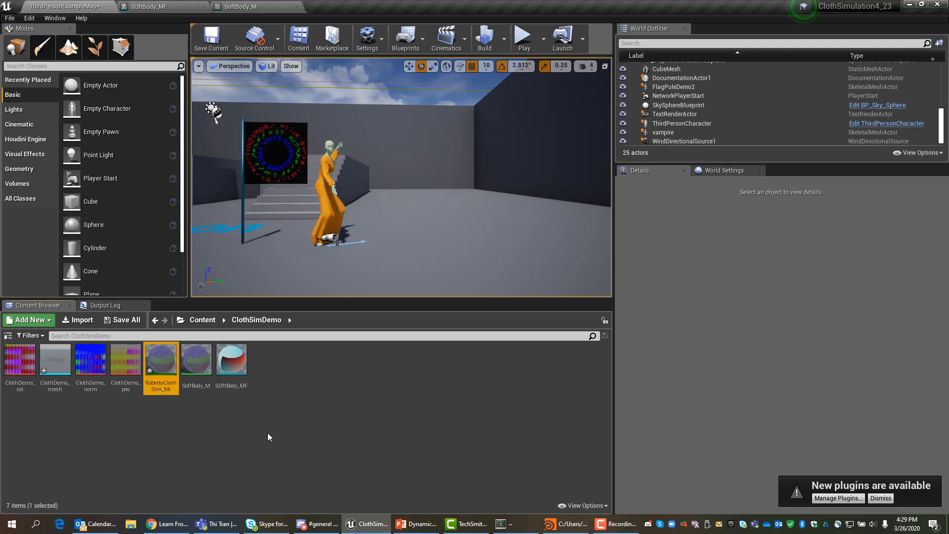
# Open RobertoClothSim_MI in a docked editor and enable overrides for Number Of Frames, Position Min, Position Max and Speed.
pyautogui.doubleClick(160, 360)
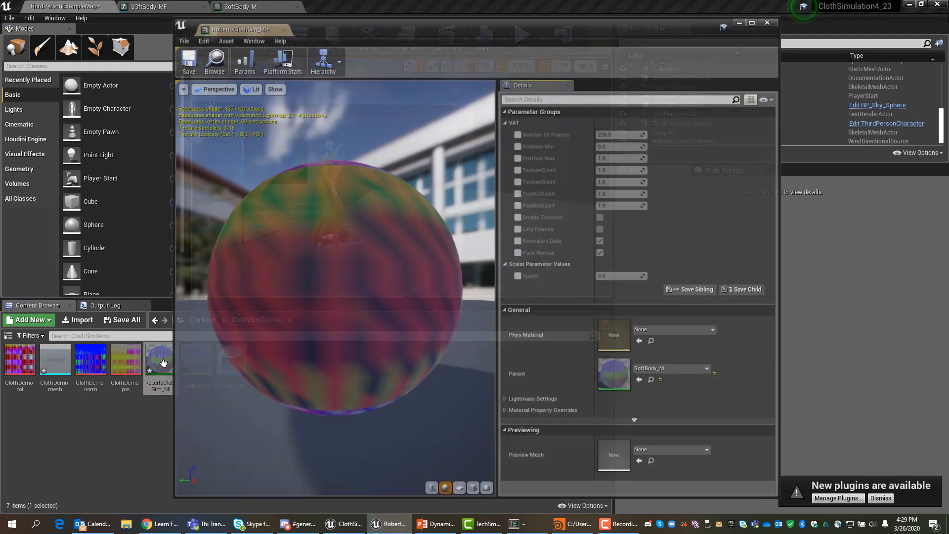
pyautogui.moveTo(326, 30); pyautogui.dragTo(363, 8)
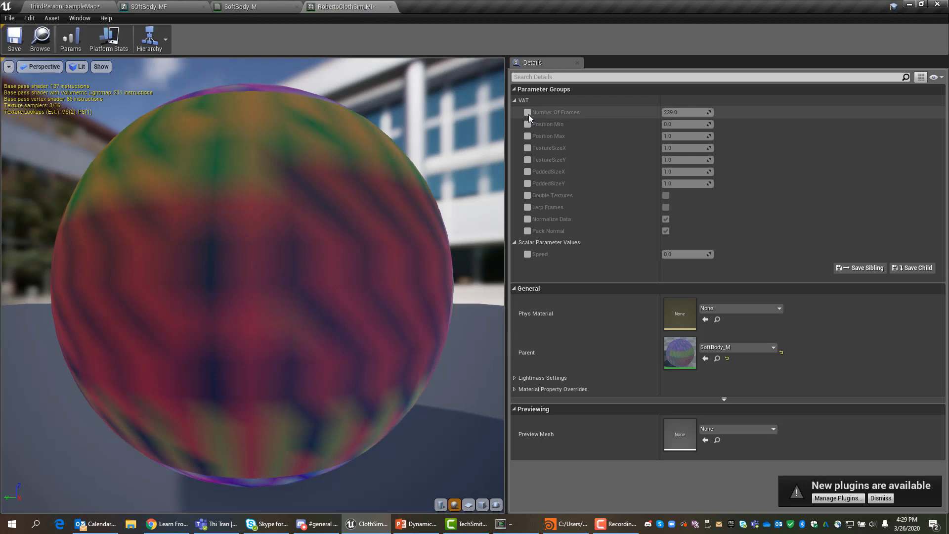
pyautogui.click(528, 113)
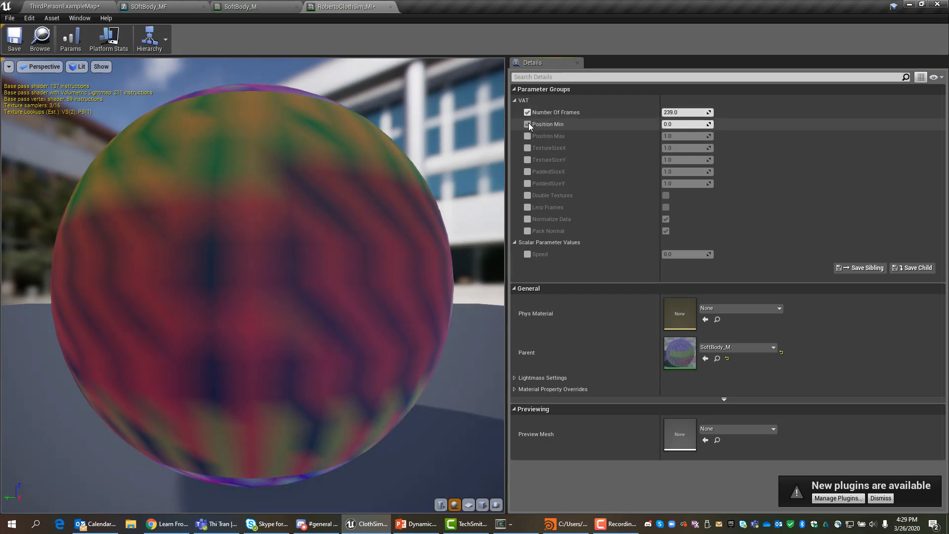
pyautogui.click(528, 124)
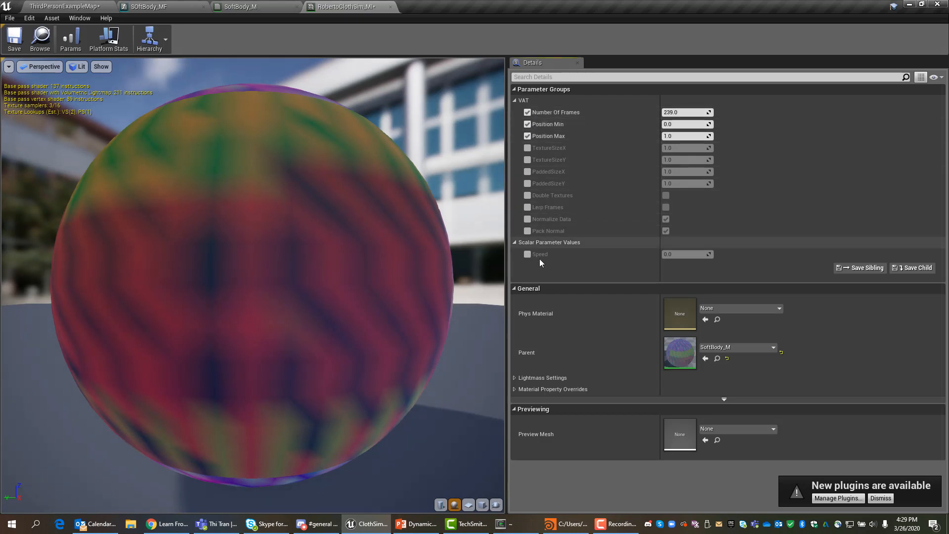
pyautogui.click(528, 254)
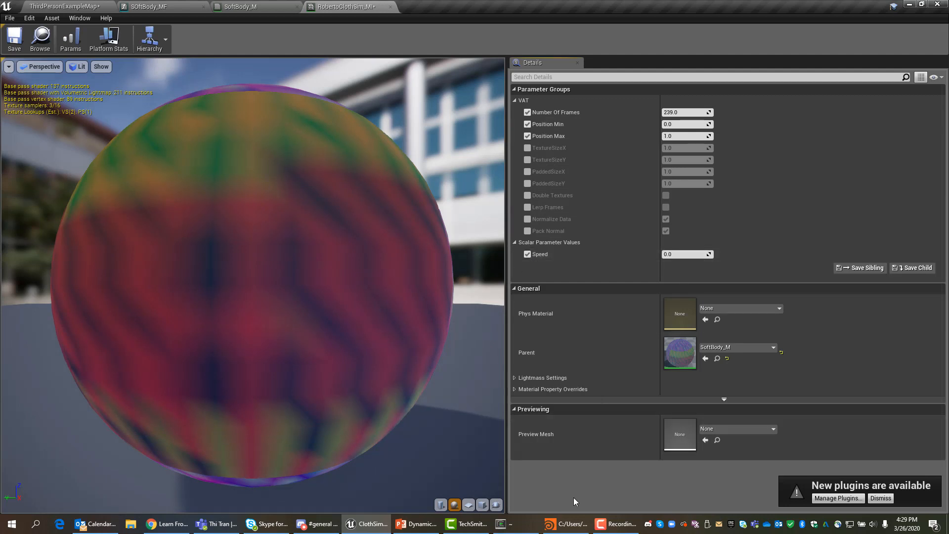
# Copy the Speed value from Houdini's vertex_animation_textures1 node and set the Unreal material instance's Speed to 0.40678.
pyautogui.click(568, 527)
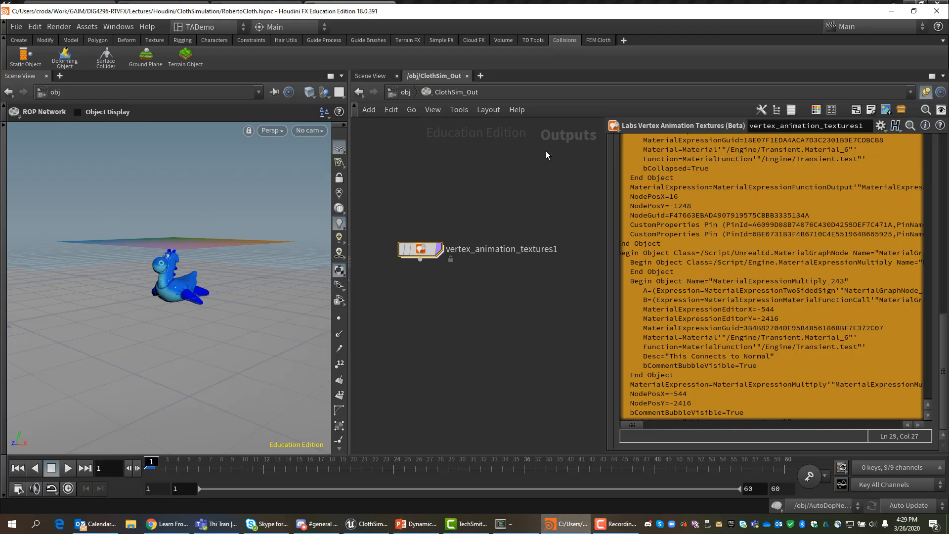
pyautogui.moveTo(942, 380); pyautogui.dragTo(921, 185)
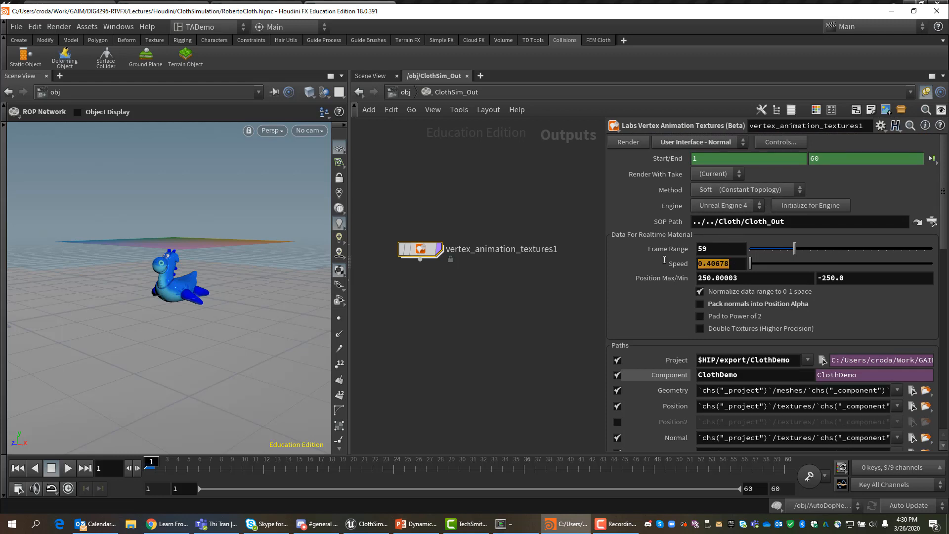
pyautogui.moveTo(666, 264)
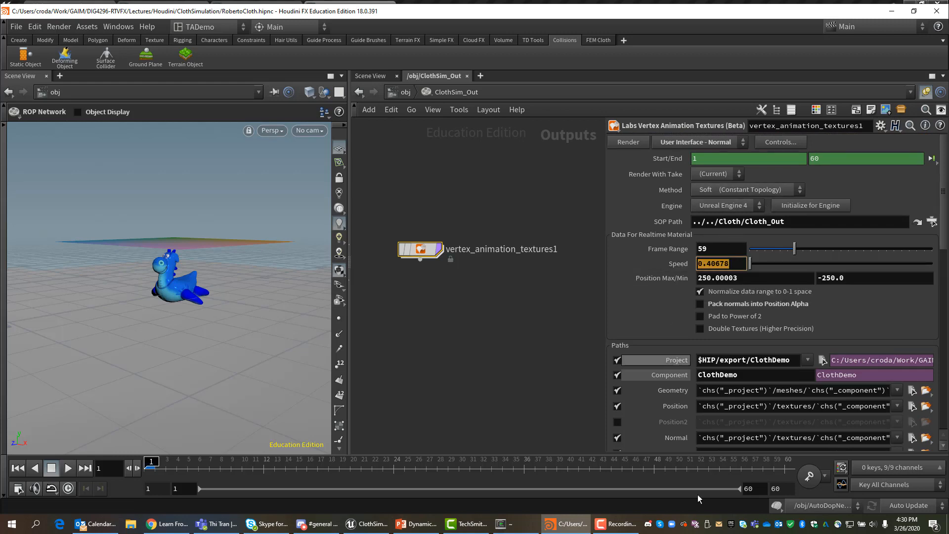
pyautogui.click(370, 530)
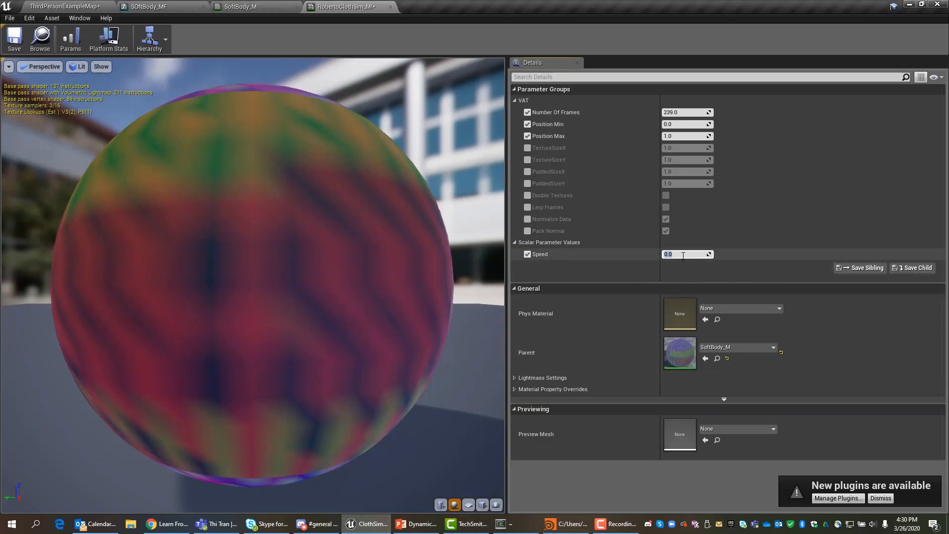
pyautogui.write('0.40678')
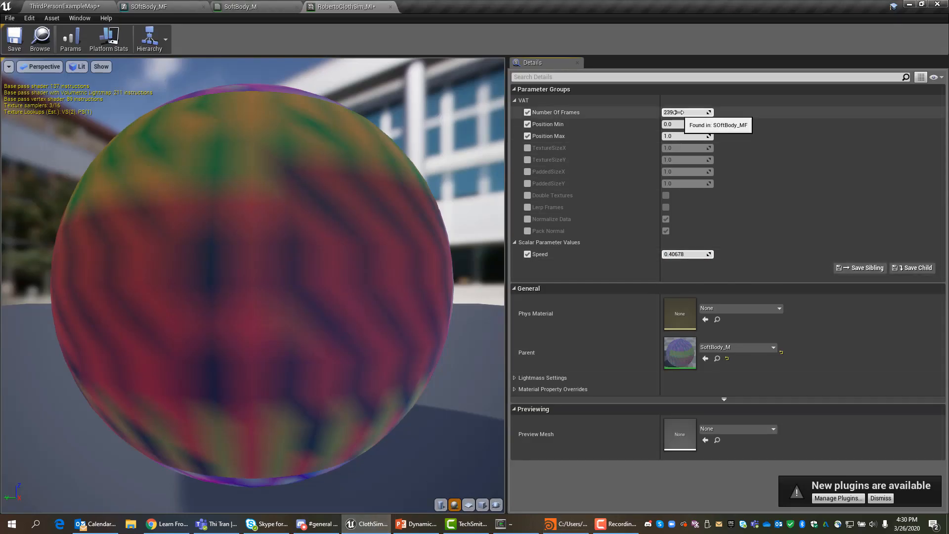
# Set the material instance's Number Of Frames to 59.
pyautogui.moveTo(682, 112); pyautogui.dragTo(678, 112)
pyautogui.click(682, 111)
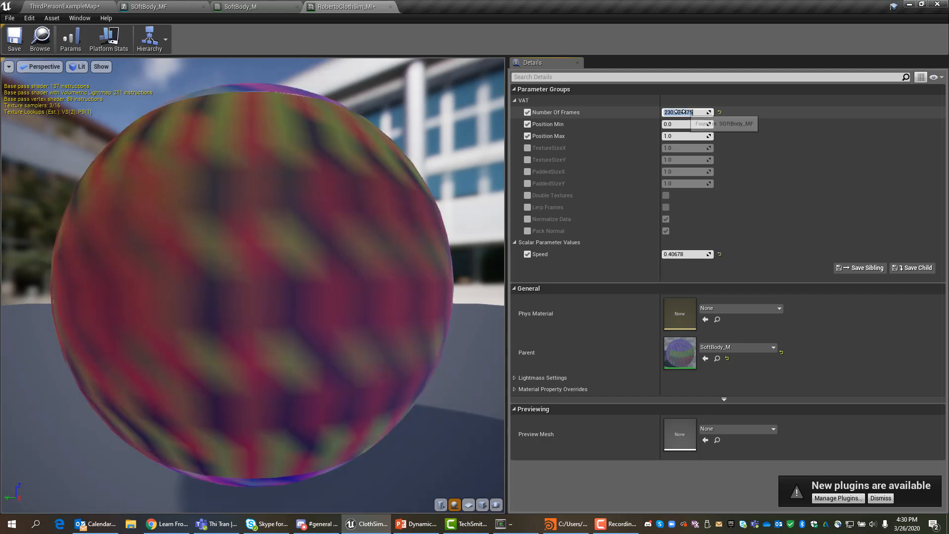
pyautogui.write('59')
pyautogui.press('Return')
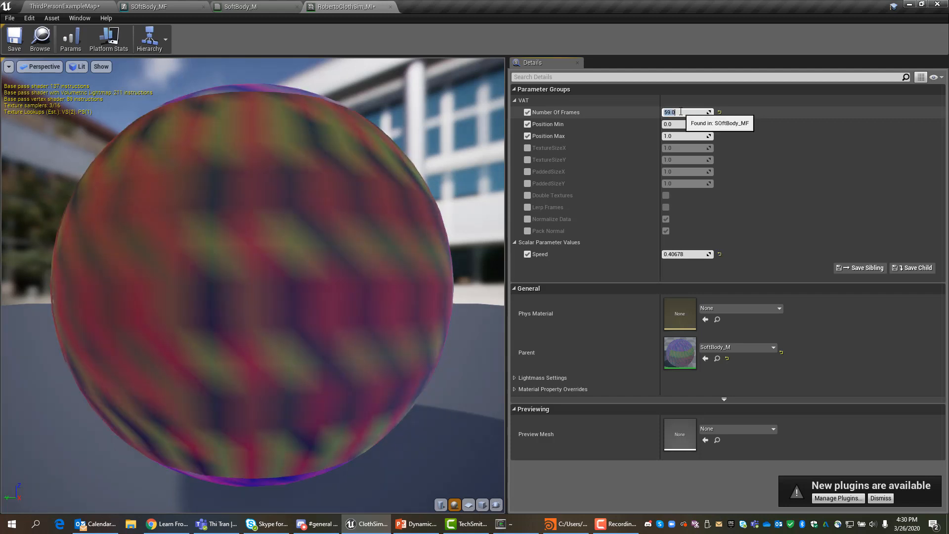
# Copy the maximum position value from Houdini's vertex_animation_textures1 node and set the Unreal material instance's Position Max to 250.00003.
pyautogui.click(575, 524)
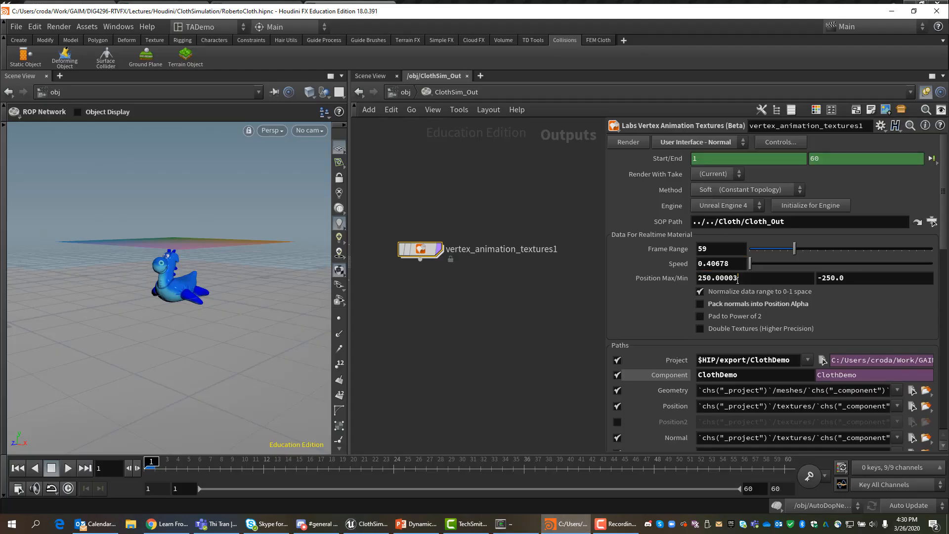
pyautogui.doubleClick(763, 280)
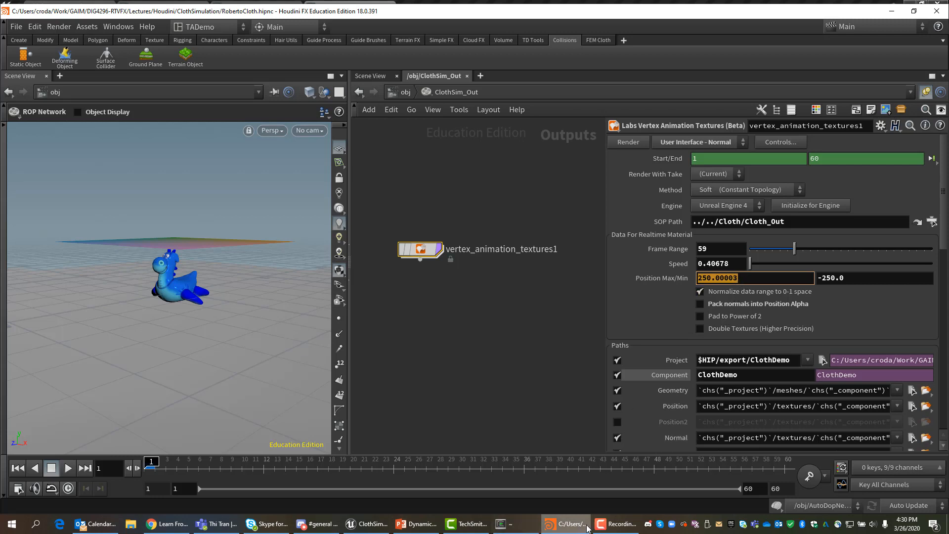
pyautogui.click(368, 523)
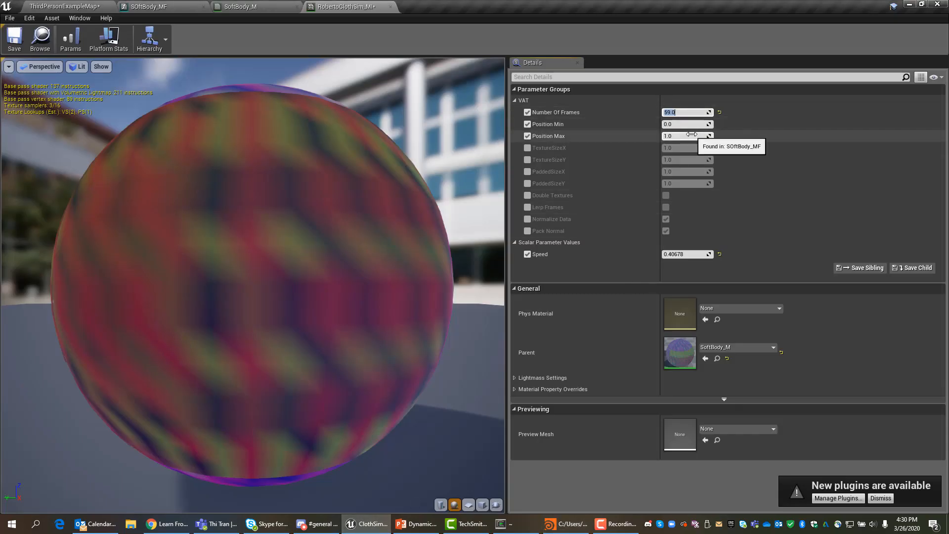
pyautogui.click(692, 134)
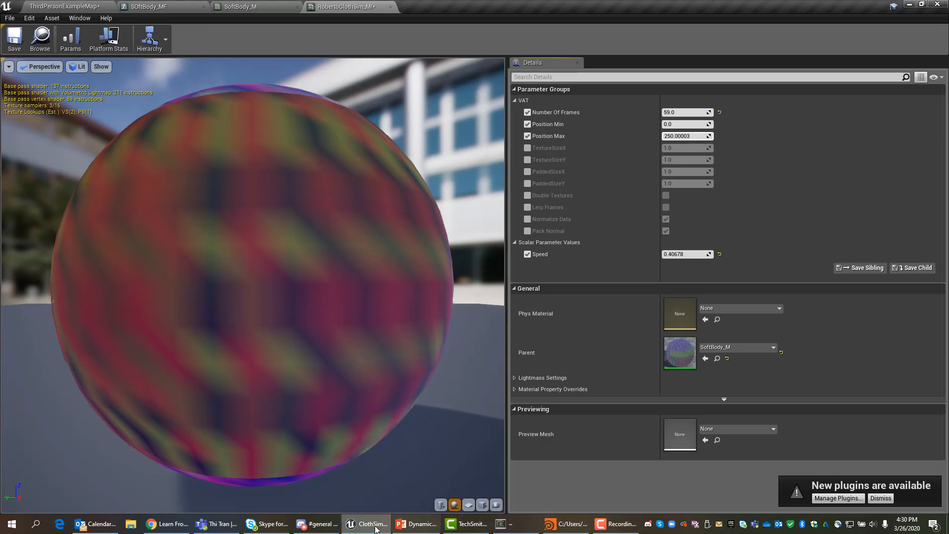
# Copy the minimum position value from Houdini, set the Unreal material instance's Position Min to -250.0, and save the instance.
pyautogui.click(567, 524)
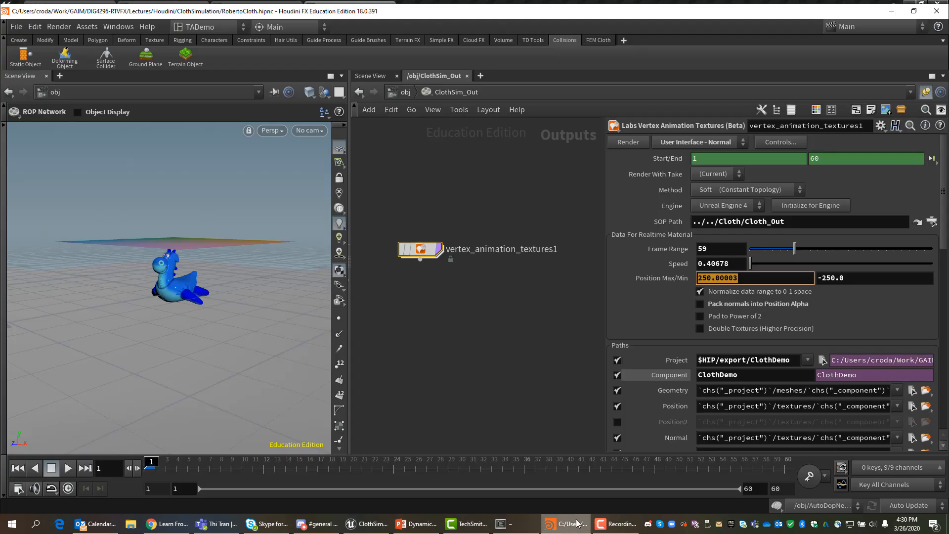
pyautogui.click(863, 277)
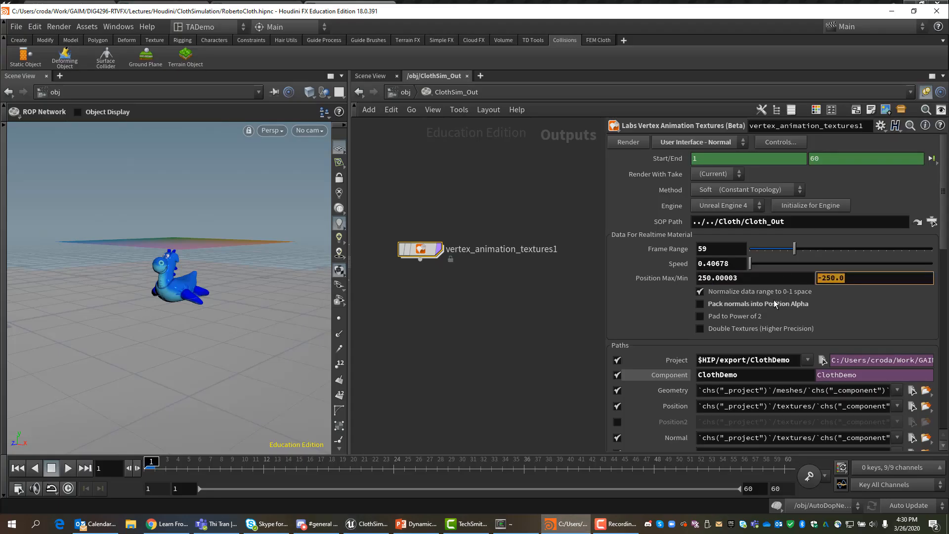
pyautogui.click(367, 523)
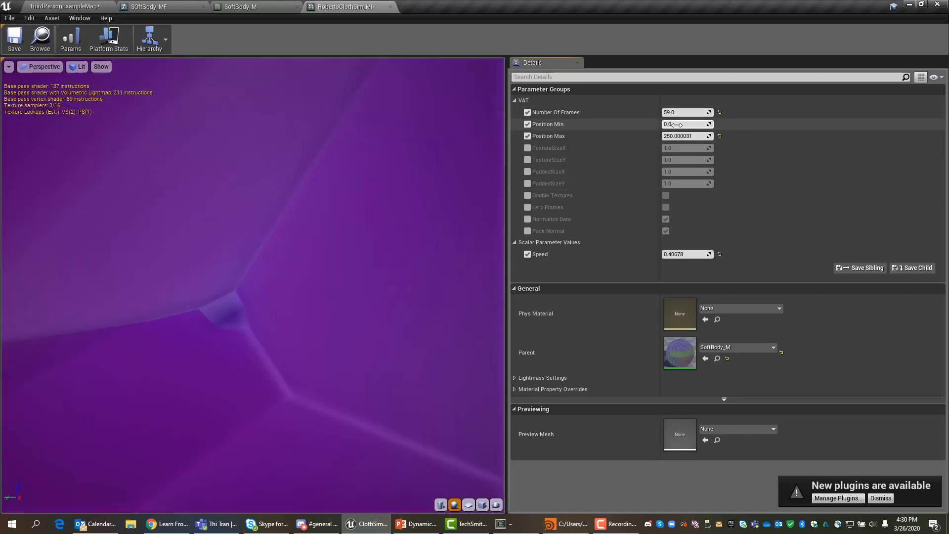
pyautogui.click(677, 124)
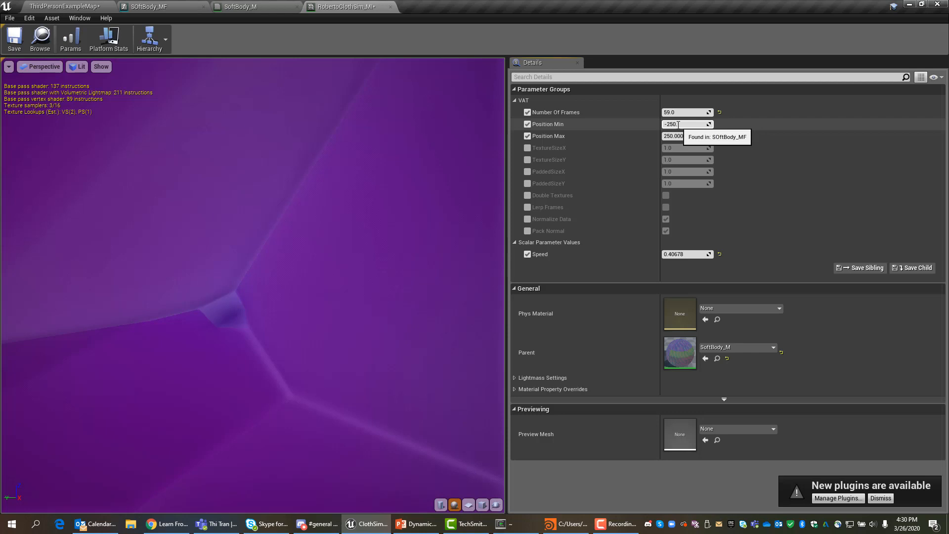
pyautogui.click(16, 44)
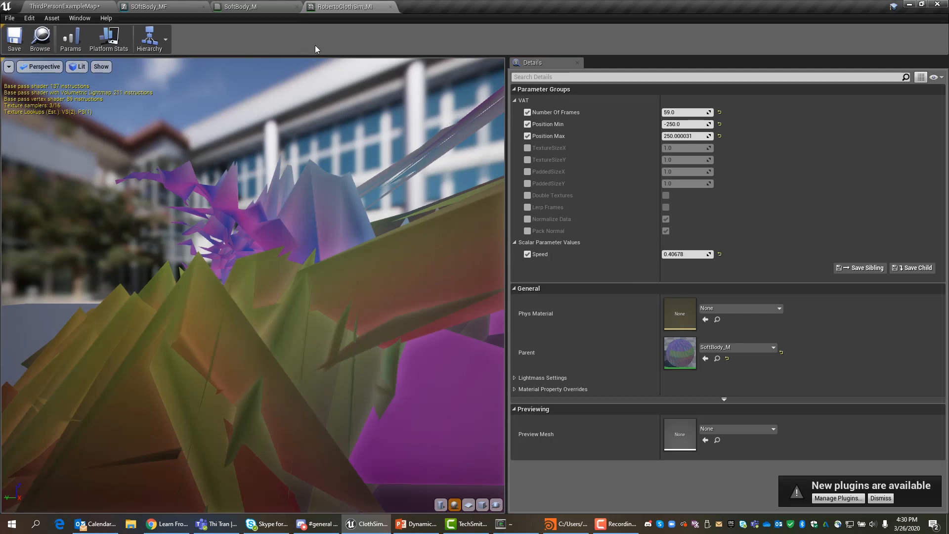
# Try to place the ClothDemo_mesh static mesh in the ThirdPersonExampleMap level.
pyautogui.click(85, 8)
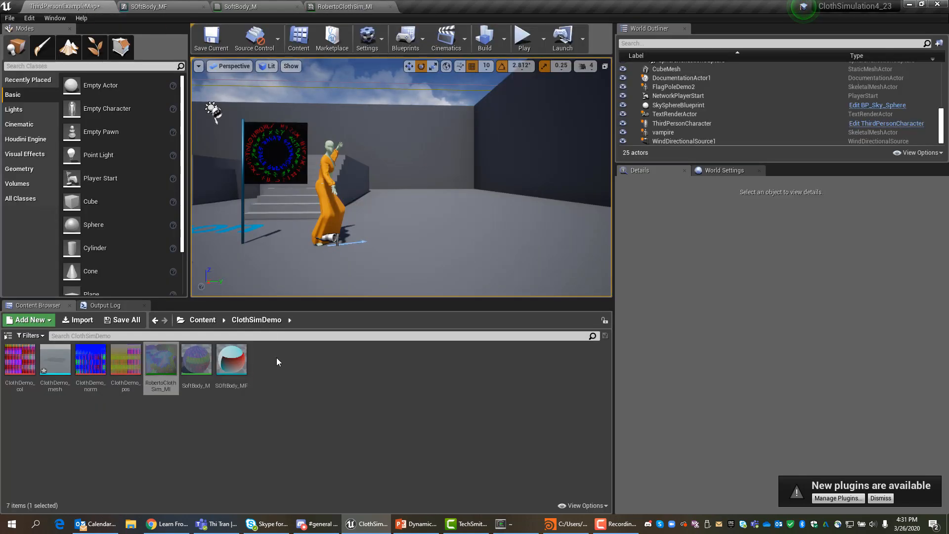
pyautogui.moveTo(66, 357)
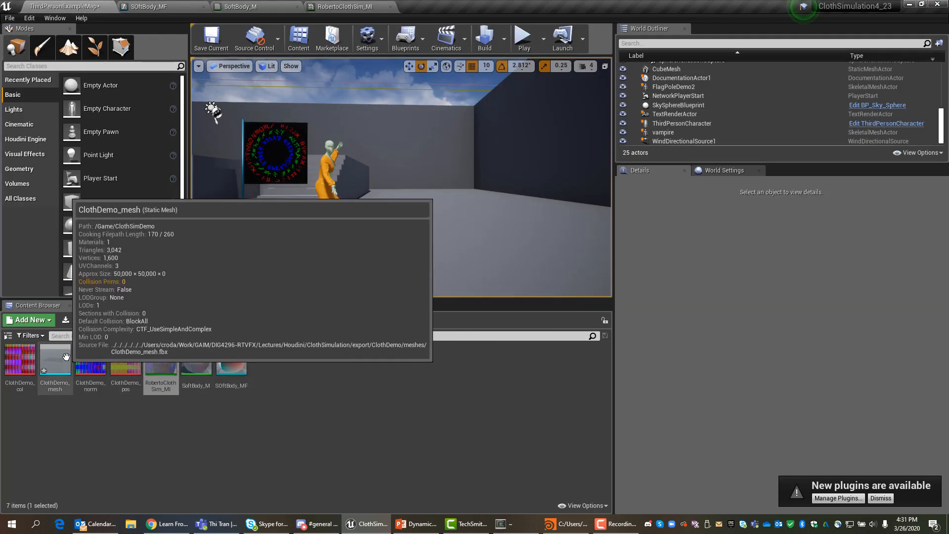
pyautogui.moveTo(66, 357); pyautogui.dragTo(486, 218)
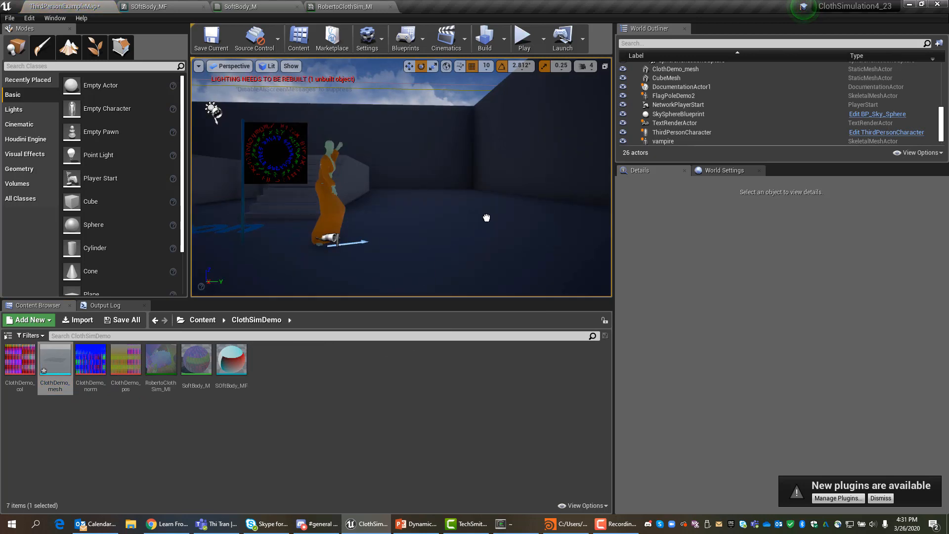
pyautogui.click(492, 198)
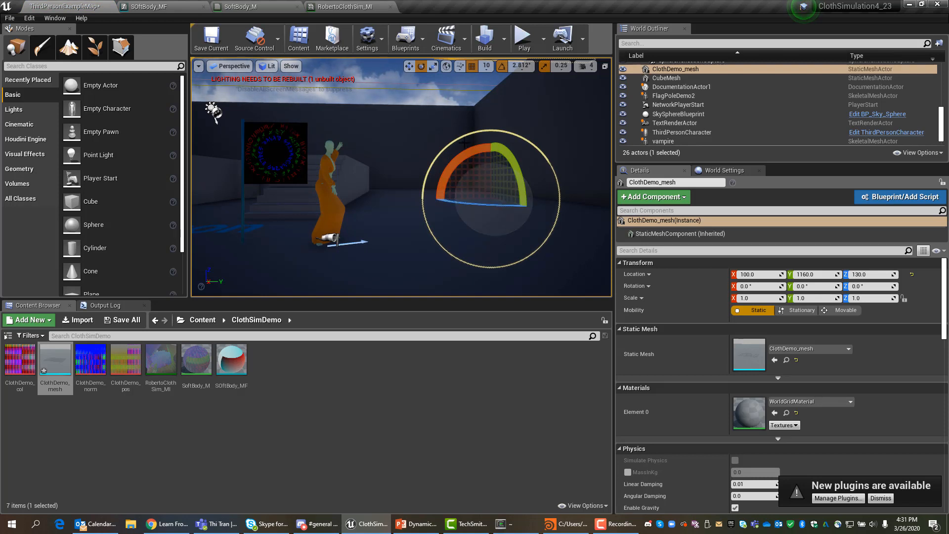
# Delete the ClothDemo_mesh actor from the level and the ClothDemo_mesh asset from the ClothSimDemo folder.
pyautogui.click(665, 80)
pyautogui.click(661, 72)
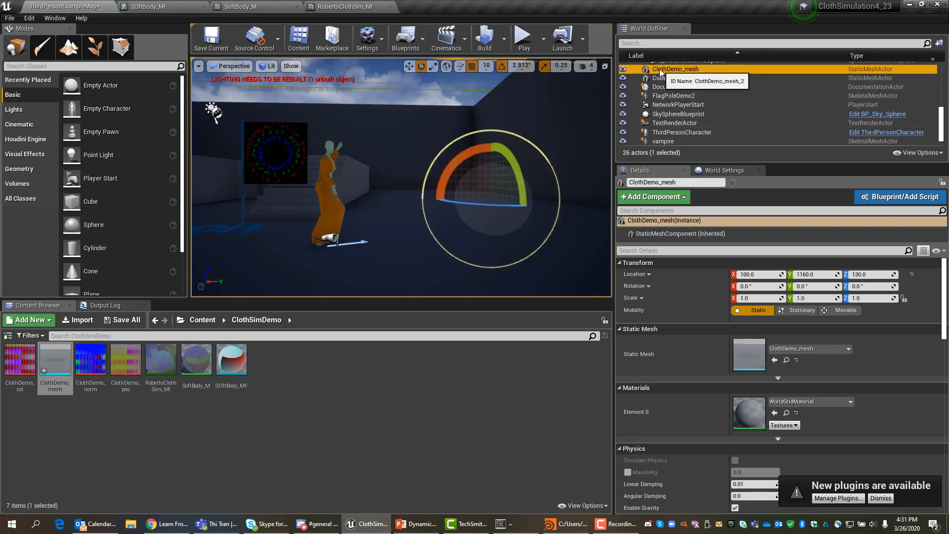
pyautogui.press('Delete')
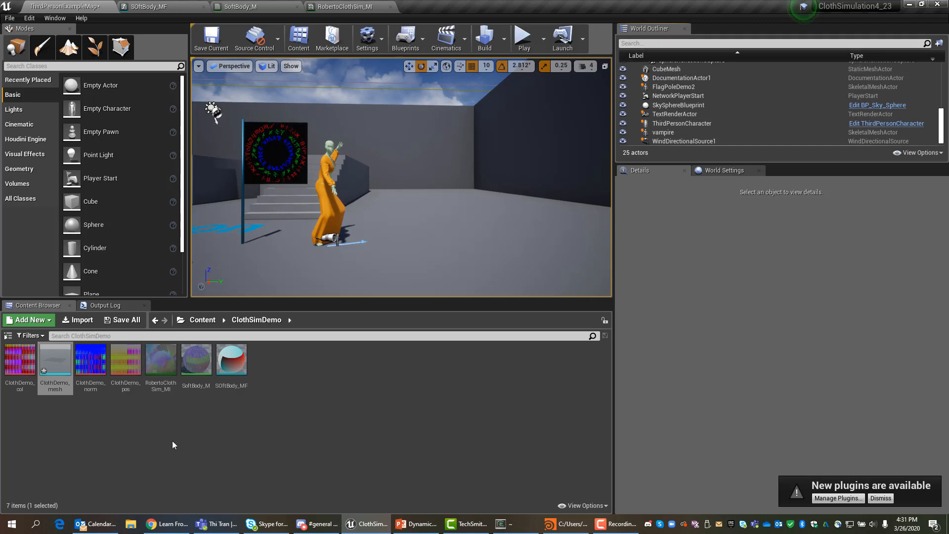
pyautogui.click(70, 357)
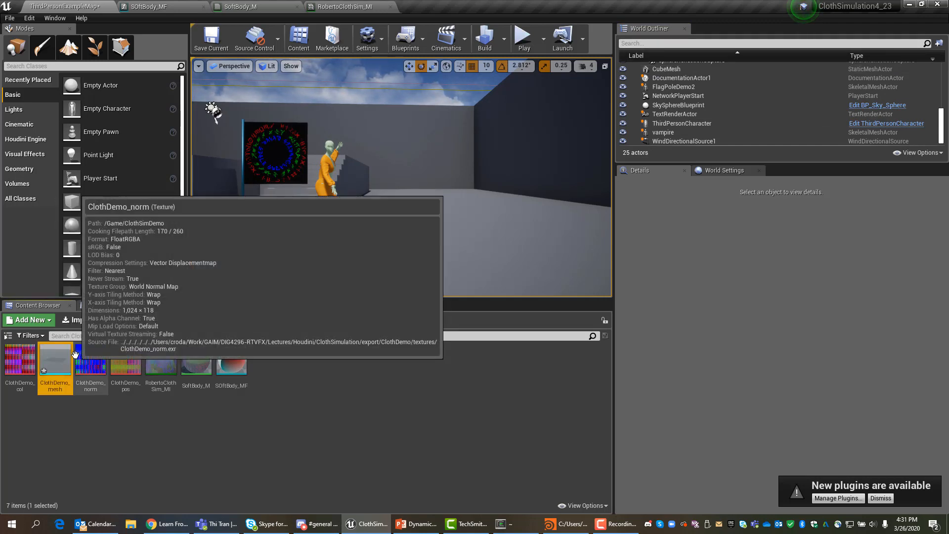
pyautogui.press('Delete')
pyautogui.click(404, 419)
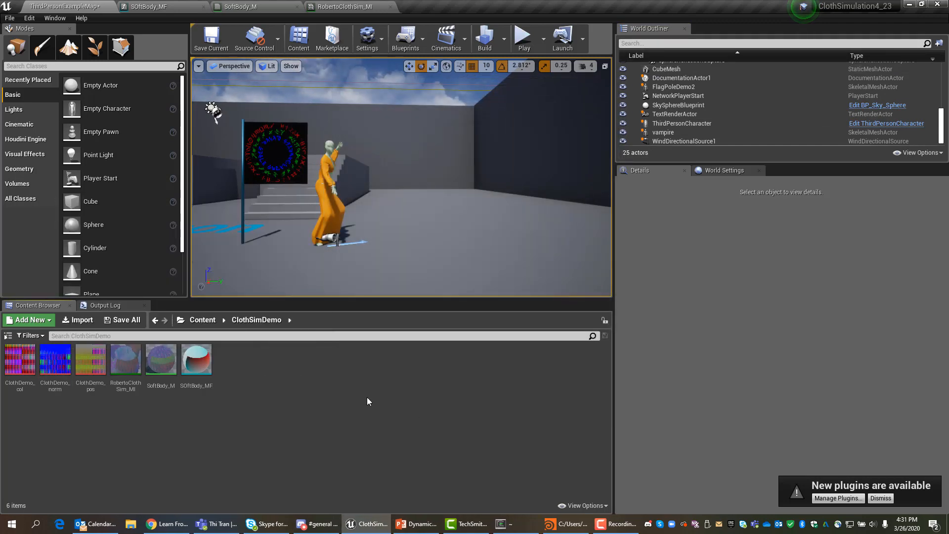
# Start importing ClothDemo_mesh.fbx from the export/ClothDemo/meshes folder into ClothSimDemo.
pyautogui.rightClick(249, 375)
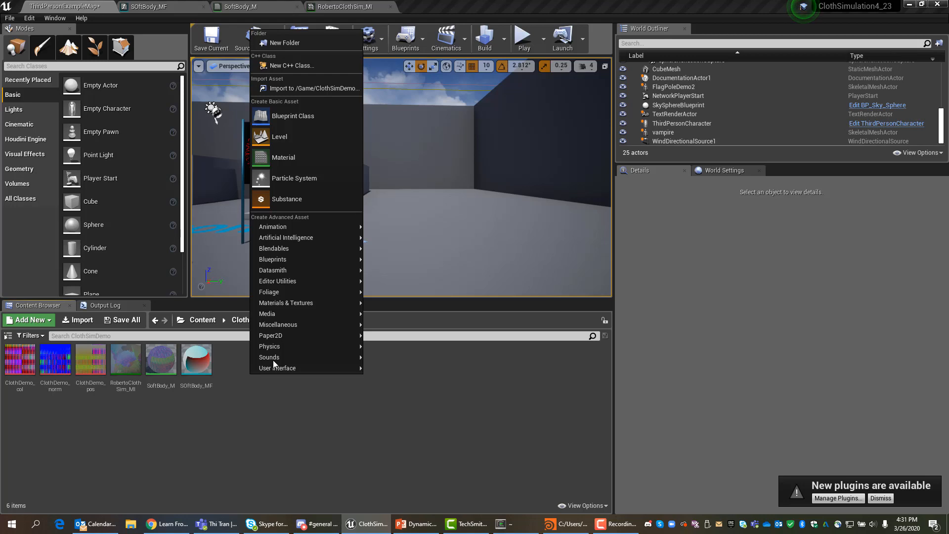
pyautogui.click(291, 88)
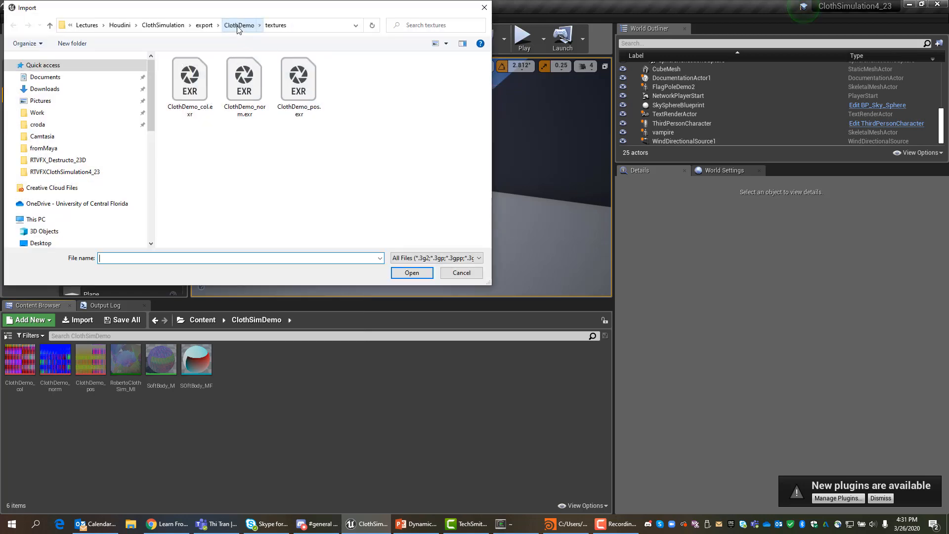
pyautogui.click(239, 25)
pyautogui.doubleClick(192, 82)
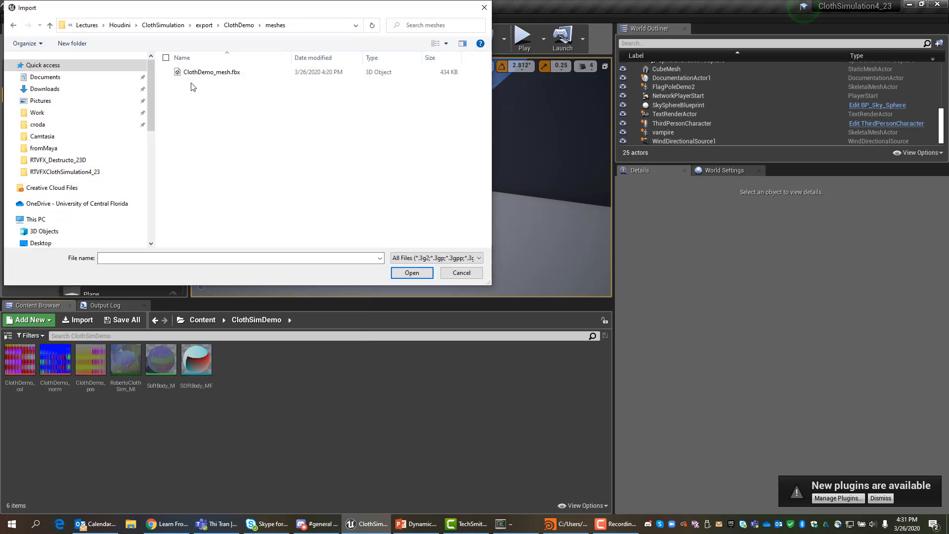
pyautogui.click(196, 73)
pyautogui.click(402, 272)
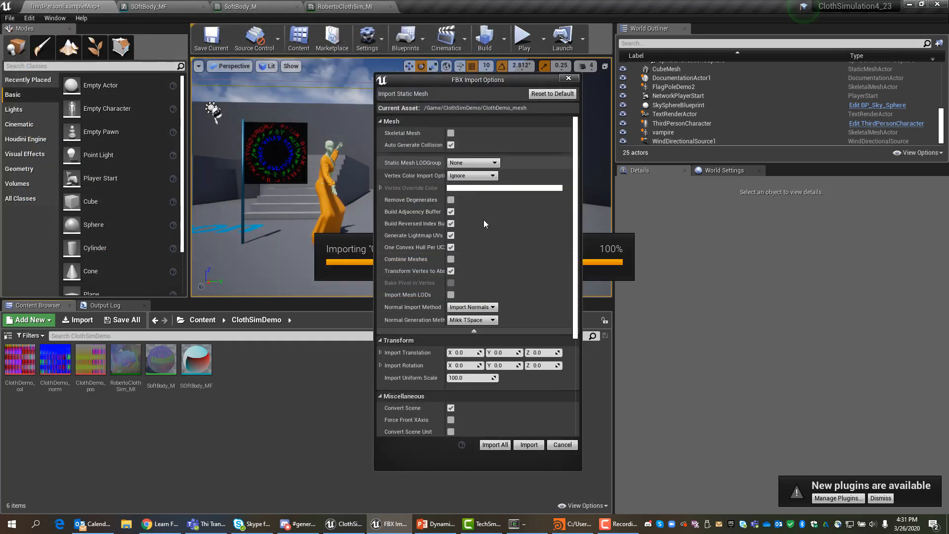
# Reduce the Import Uniform Scale so the cloth mesh is about 500 × 500 units, import all, and dismiss the message log.
pyautogui.click(464, 379)
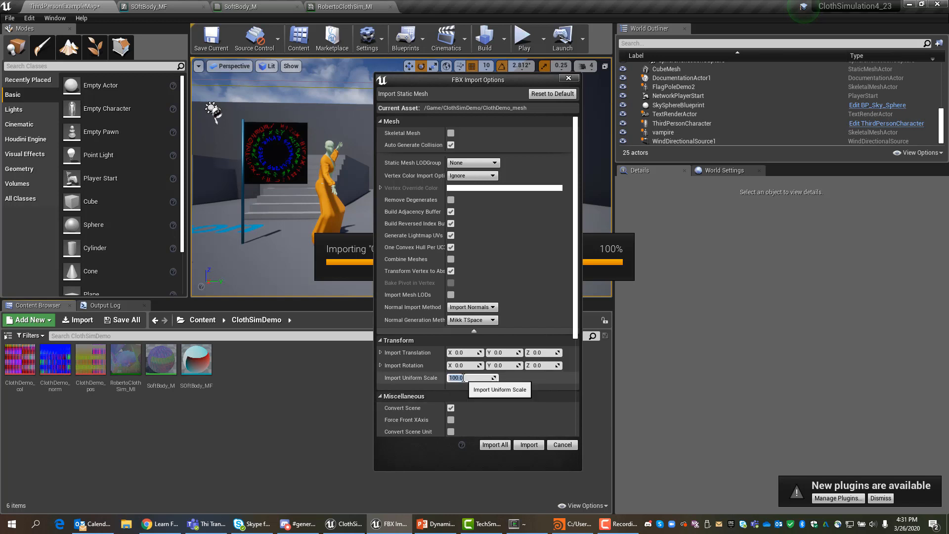
pyautogui.click(495, 445)
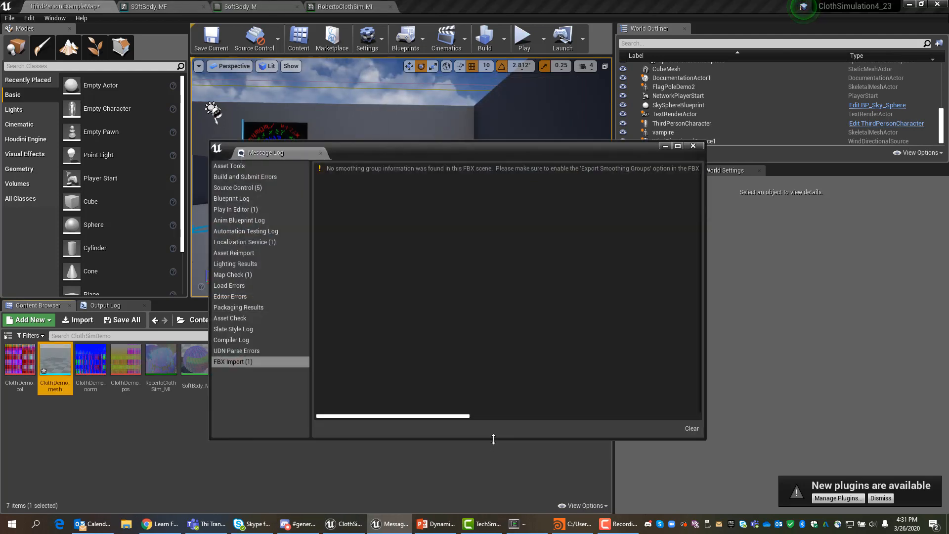
pyautogui.click(693, 147)
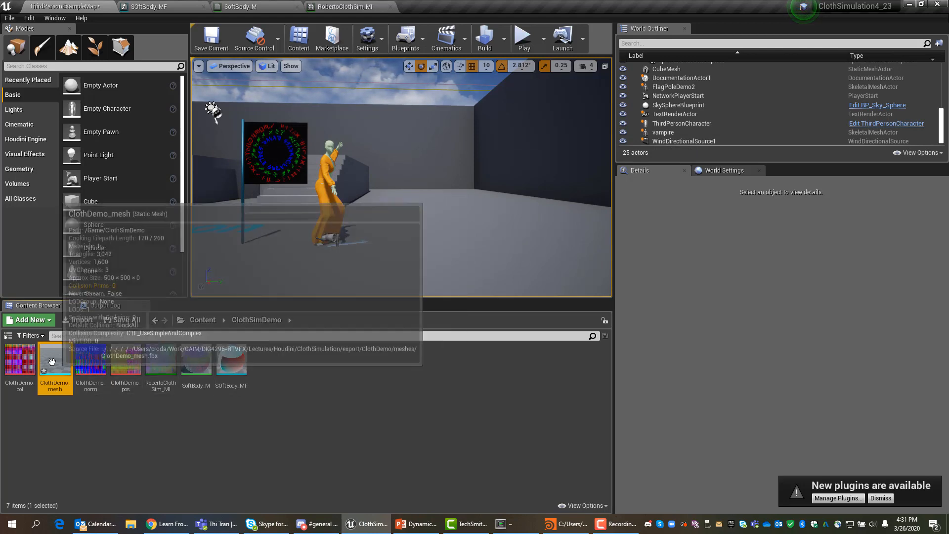
# Place ClothDemo_mesh in the level at about X -460, Y 890, Z 130 and assign RobertoClothSim_MI as its Element 0 material.
pyautogui.moveTo(55, 360); pyautogui.dragTo(502, 218)
pyautogui.hotkey('ctrl', 'z')
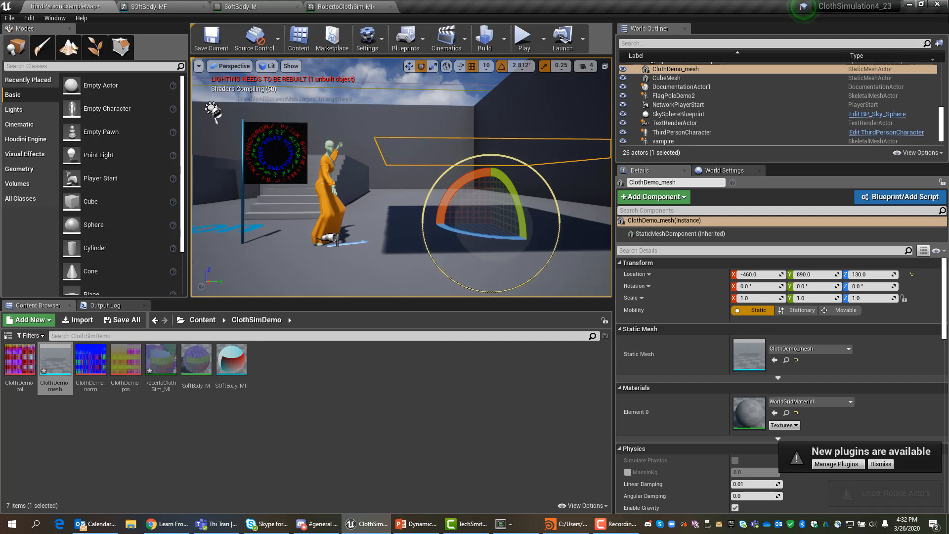
pyautogui.keyDown('alt'); pyautogui.moveTo(304, 260); pyautogui.dragTo(305, 277); pyautogui.keyUp('alt')
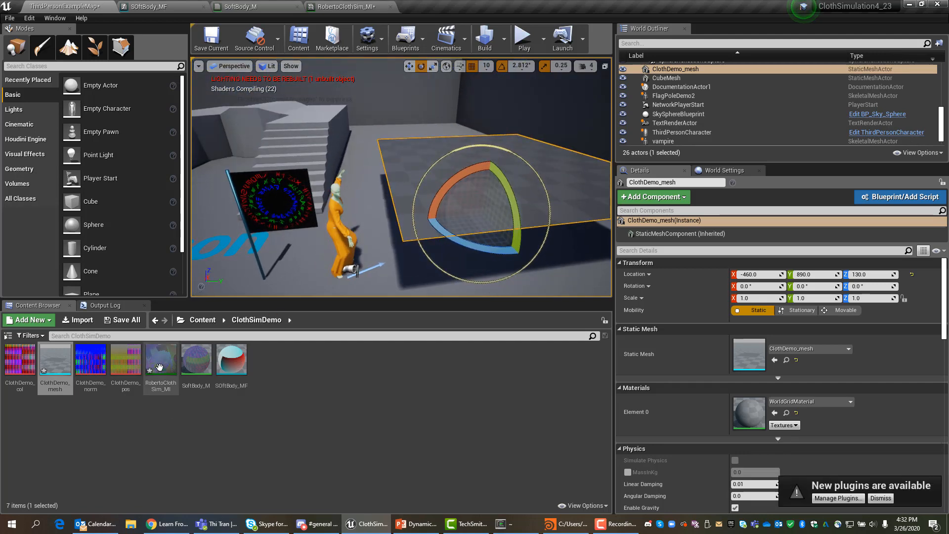
pyautogui.moveTo(160, 367); pyautogui.dragTo(772, 412)
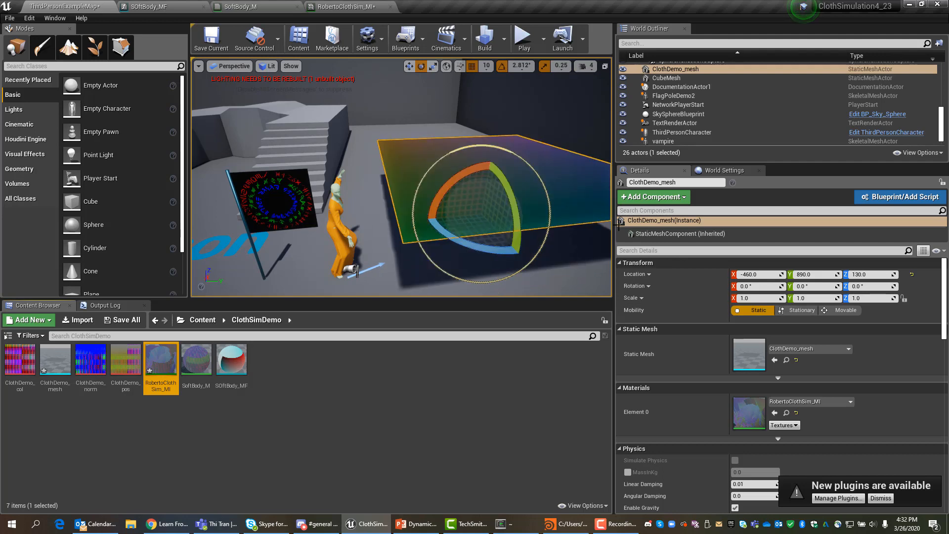
# Raise the ClothDemo_mesh actor to a Z location of 170.
pyautogui.click(667, 77)
pyautogui.click(669, 69)
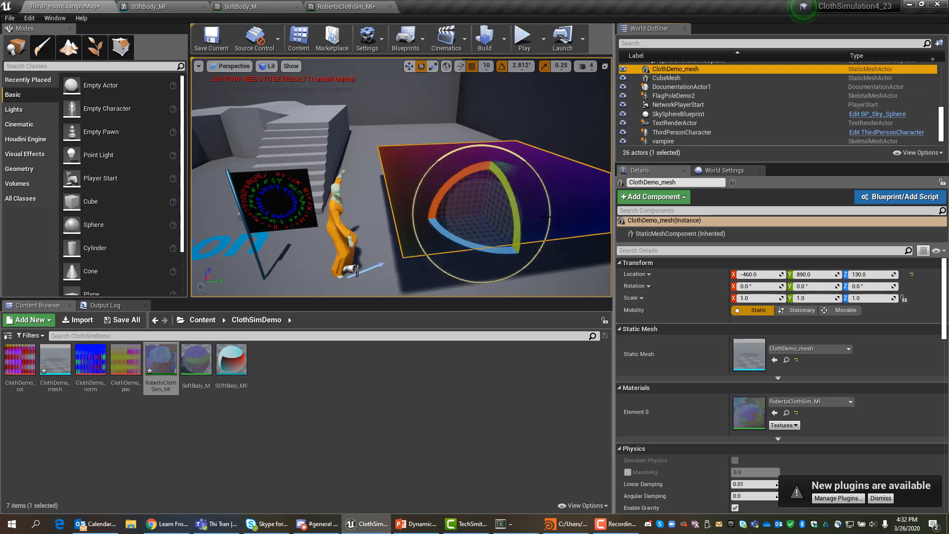
pyautogui.press('w')
pyautogui.moveTo(489, 179); pyautogui.dragTo(484, 164)
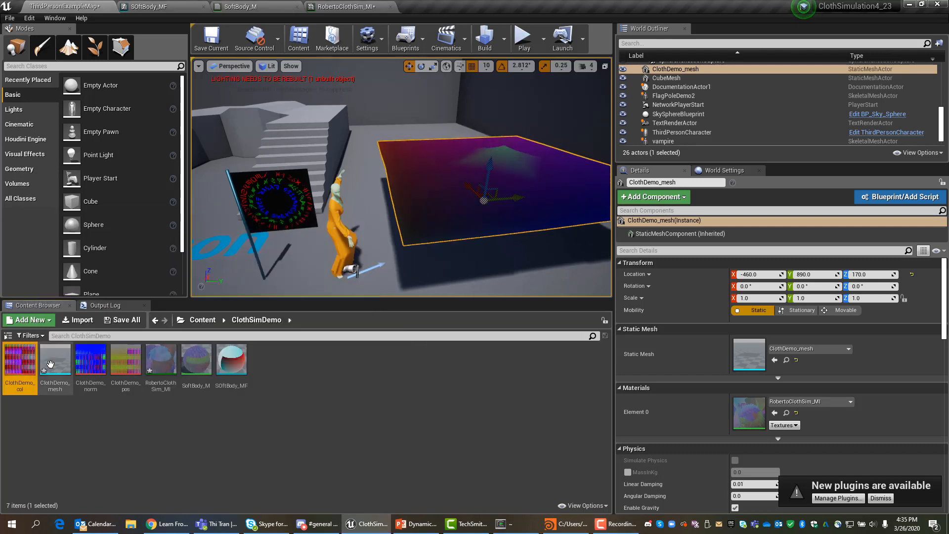
# Reimport the ClothDemo_col, ClothDemo_norm and ClothDemo_pos textures from their source files.
pyautogui.rightClick(13, 365)
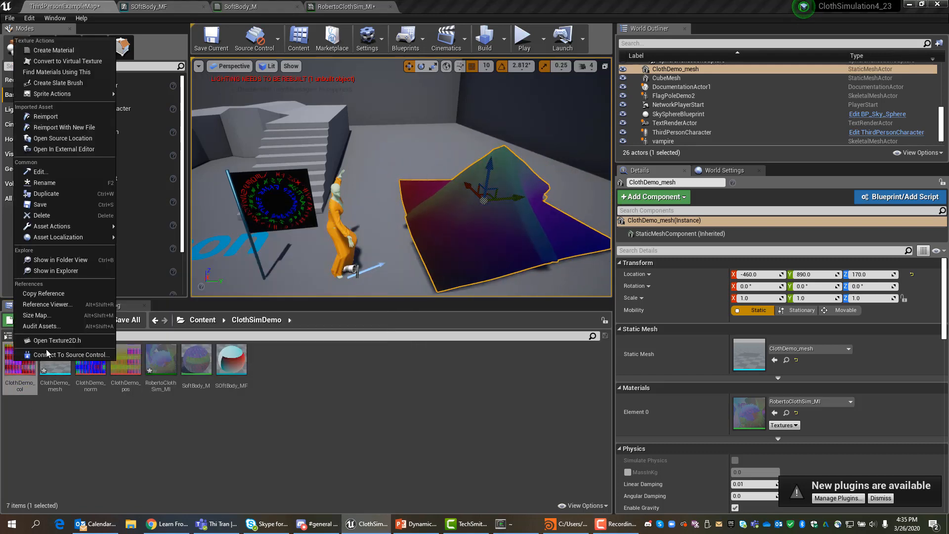
pyautogui.click(47, 118)
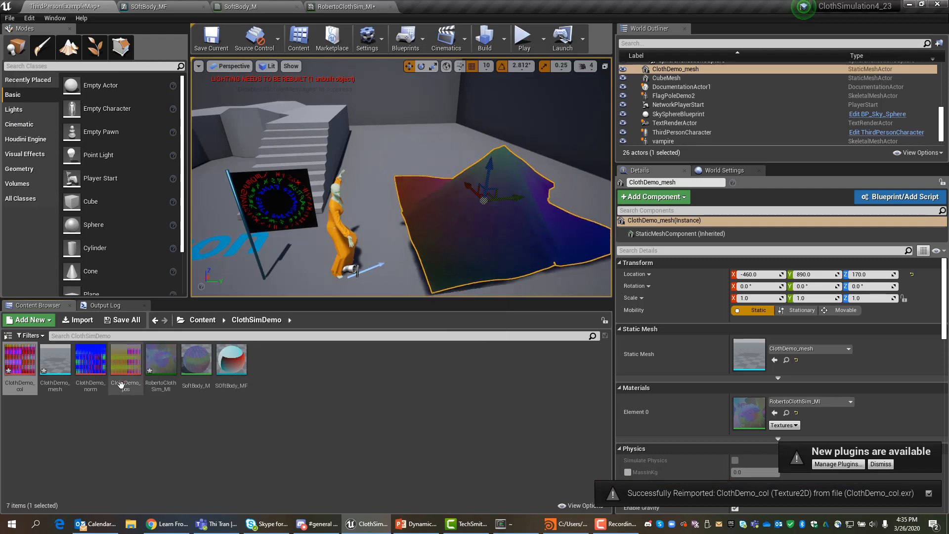
pyautogui.click(89, 362)
pyautogui.rightClick(89, 362)
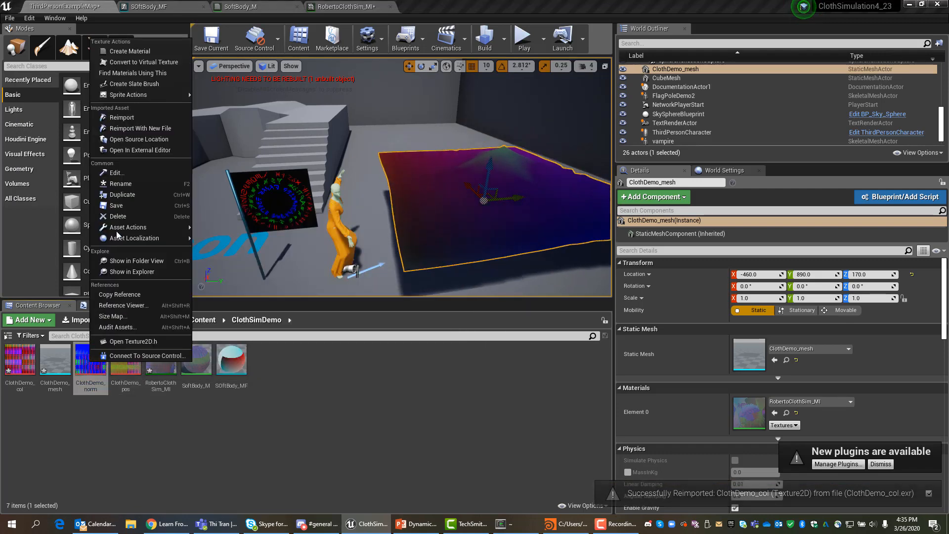
pyautogui.click(118, 118)
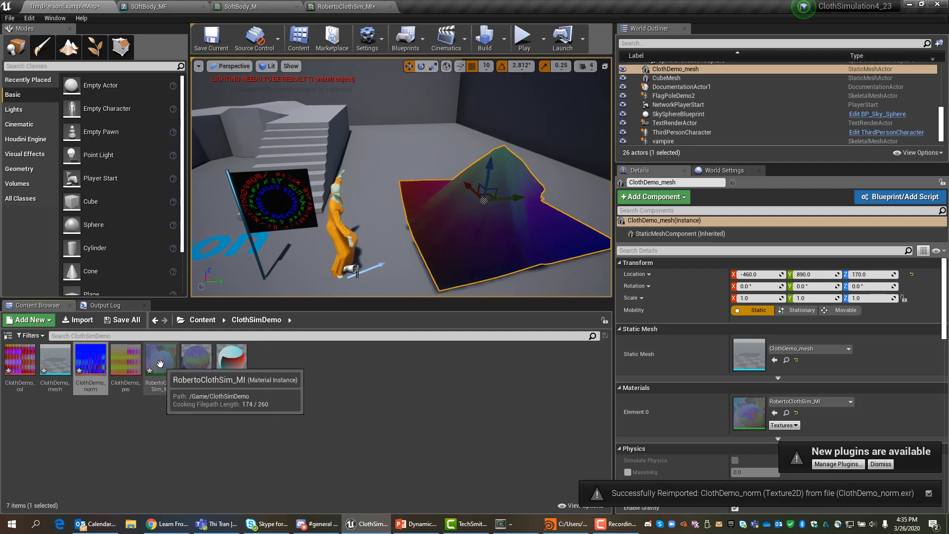
pyautogui.click(130, 360)
pyautogui.rightClick(130, 361)
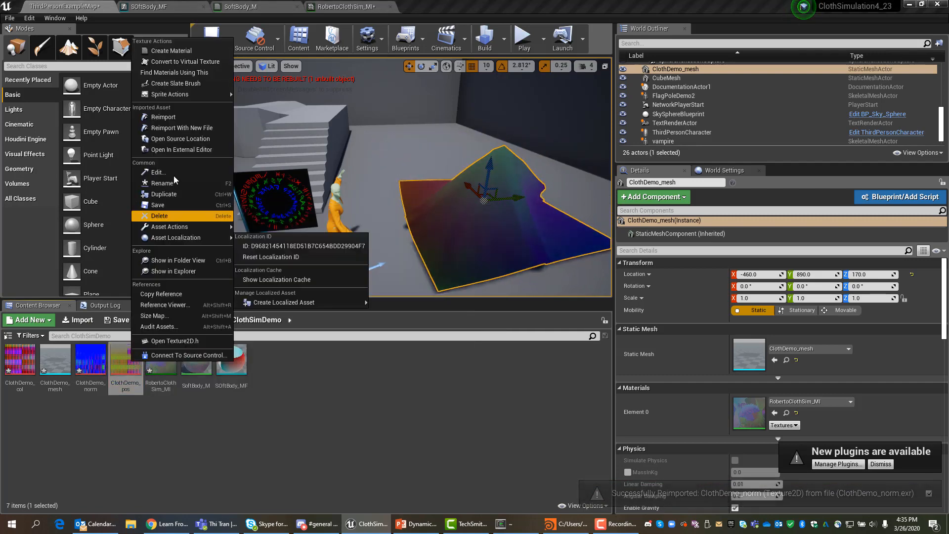
pyautogui.click(170, 117)
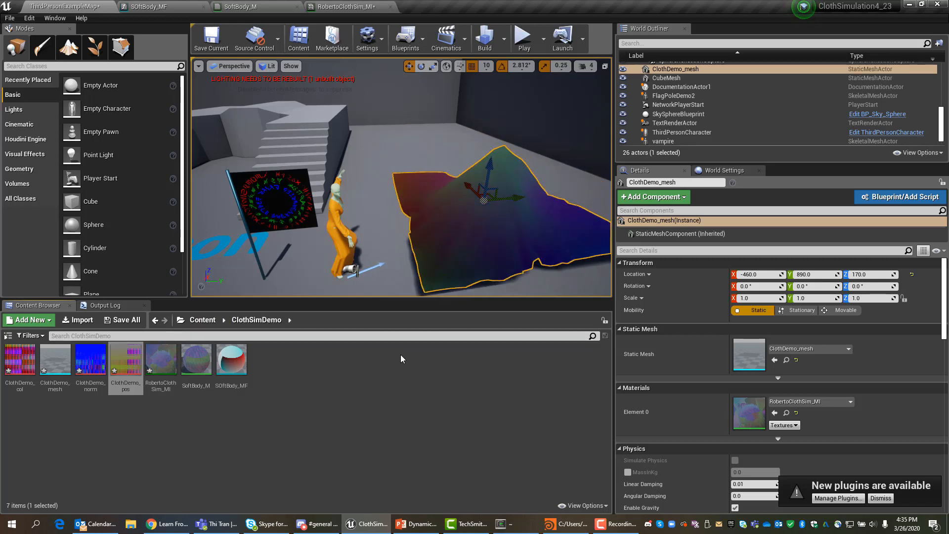
pyautogui.click(208, 321)
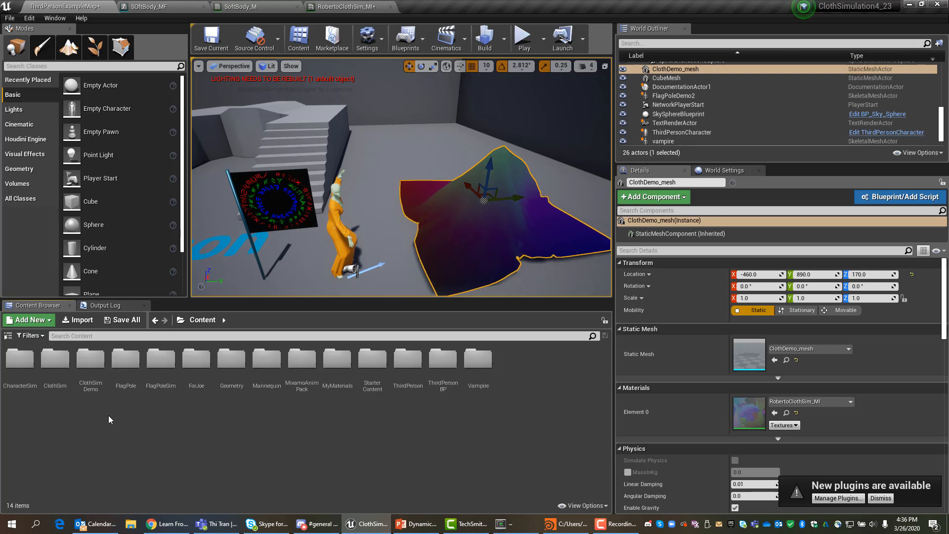
pyautogui.doubleClick(91, 371)
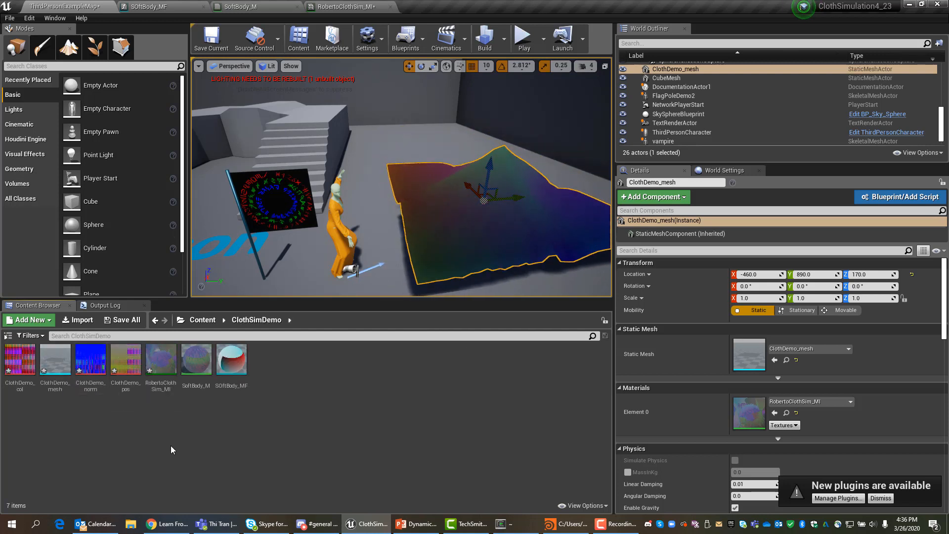
# Add a TextureSampleParameter2D node to the SoftBody_M material graph in the empty area above the result node.
pyautogui.click(259, 8)
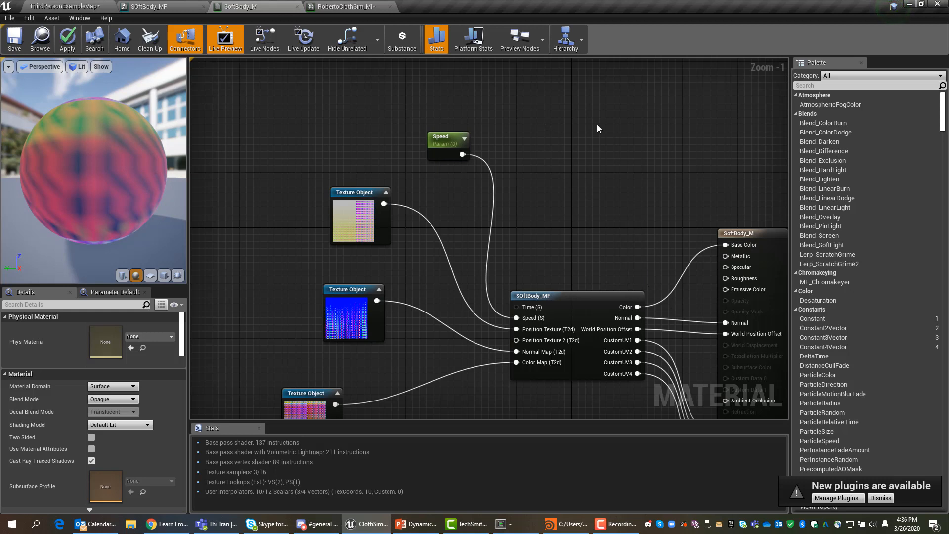
pyautogui.rightClick(609, 120)
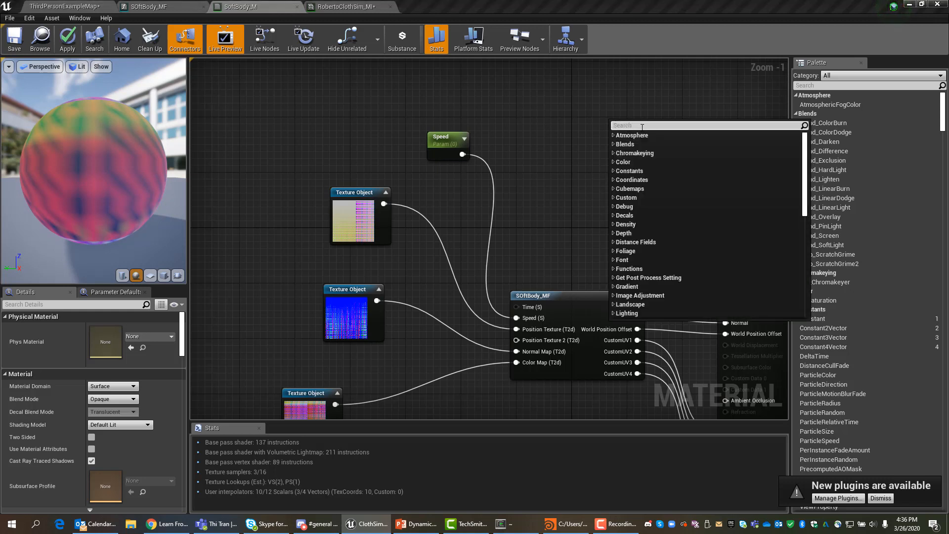
pyautogui.write('text')
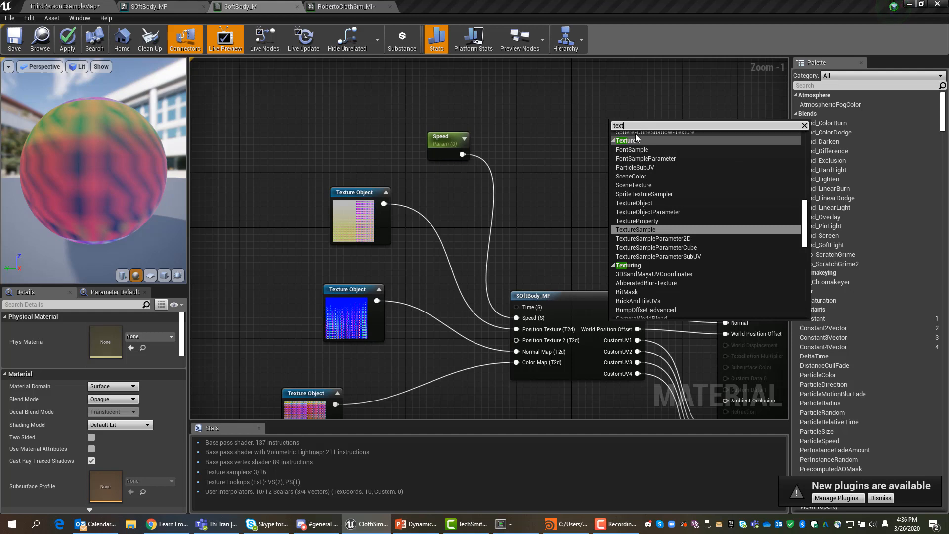
pyautogui.click(683, 239)
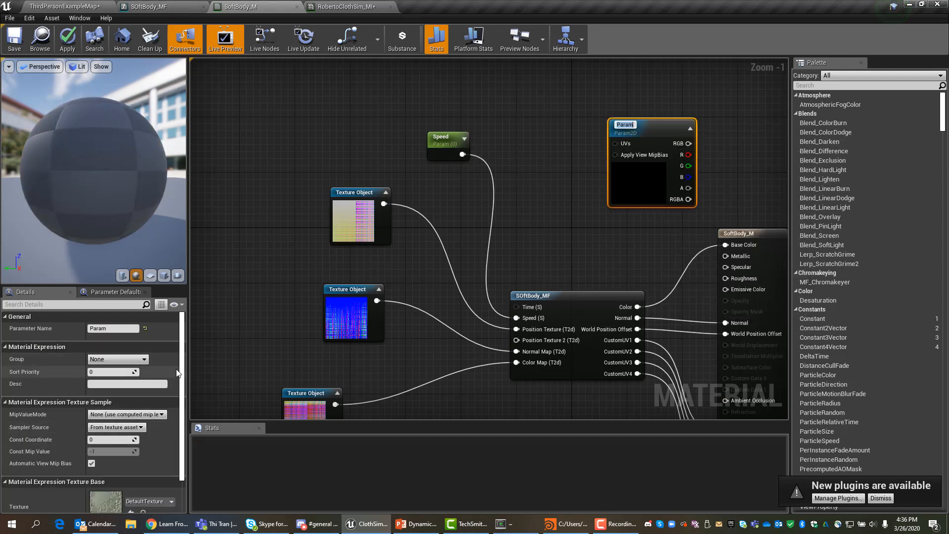
# Assign the T_Rings texture to the new texture parameter and connect its RGB output to Base Color.
pyautogui.scroll(-3, 184, 376)
pyautogui.click(157, 458)
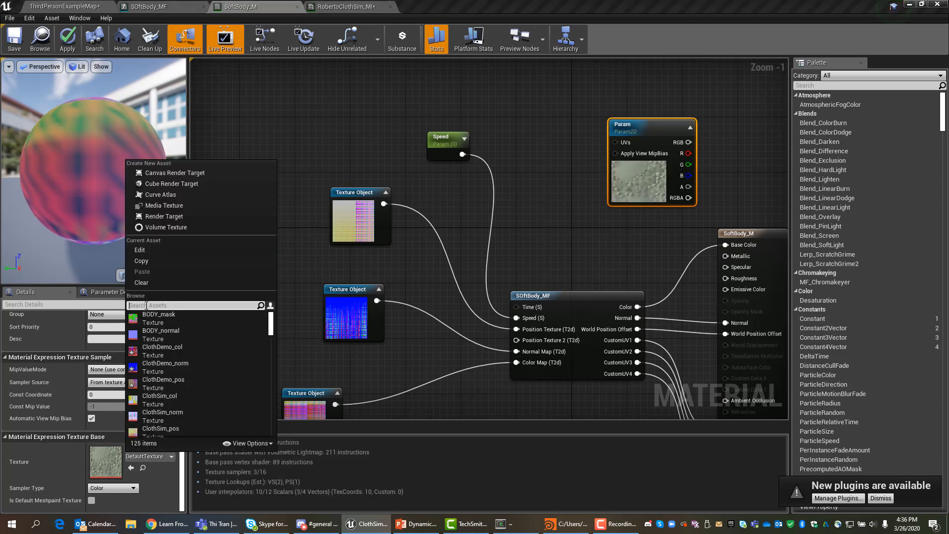
pyautogui.write('ring')
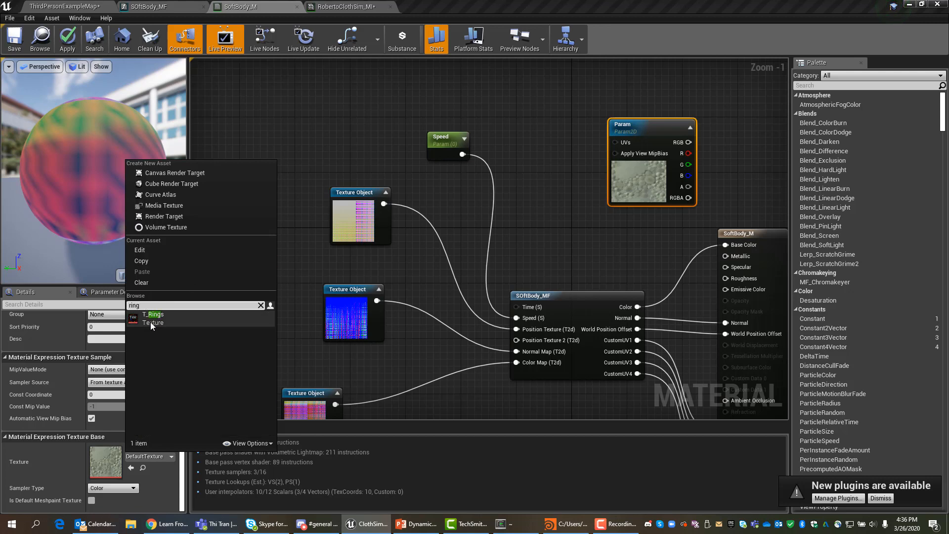
pyautogui.click(150, 317)
pyautogui.moveTo(671, 127); pyautogui.dragTo(628, 111)
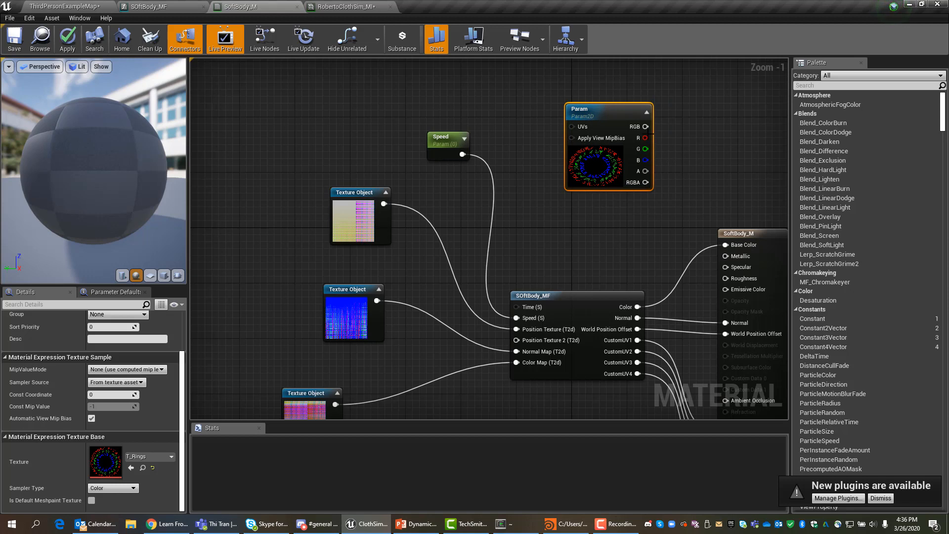
pyautogui.moveTo(645, 127); pyautogui.dragTo(724, 246)
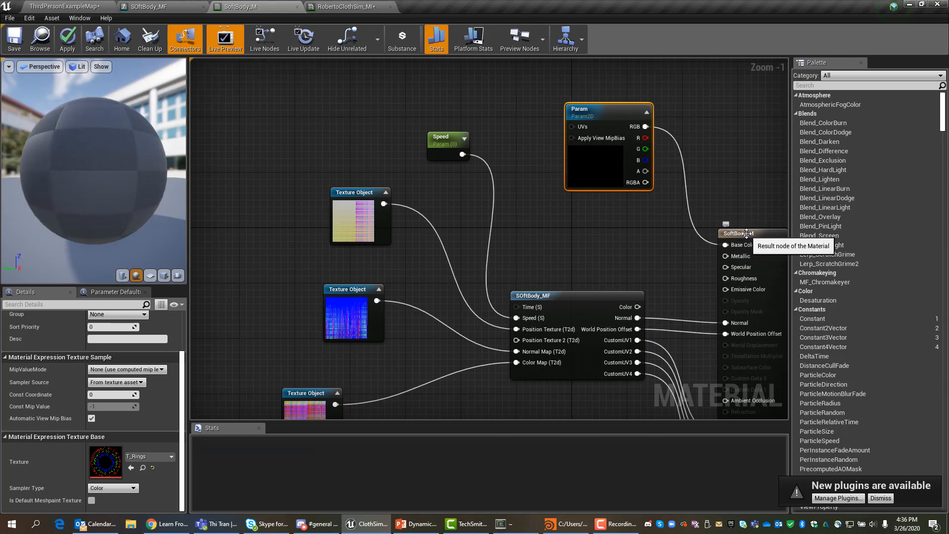
# Set the SoftBody_M material's Blend Mode to Masked and connect the texture parameter's A output to Opacity Mask.
pyautogui.click(748, 238)
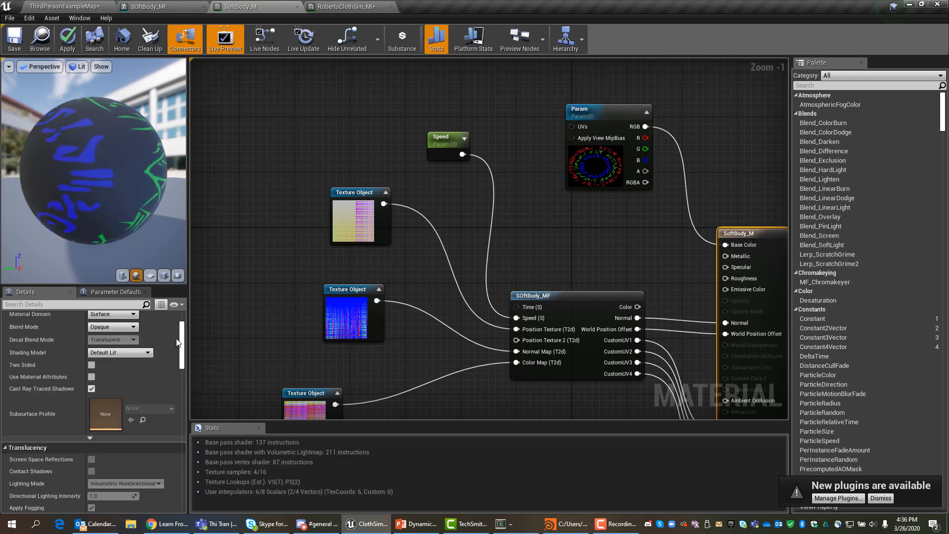
pyautogui.moveTo(182, 350); pyautogui.dragTo(173, 317)
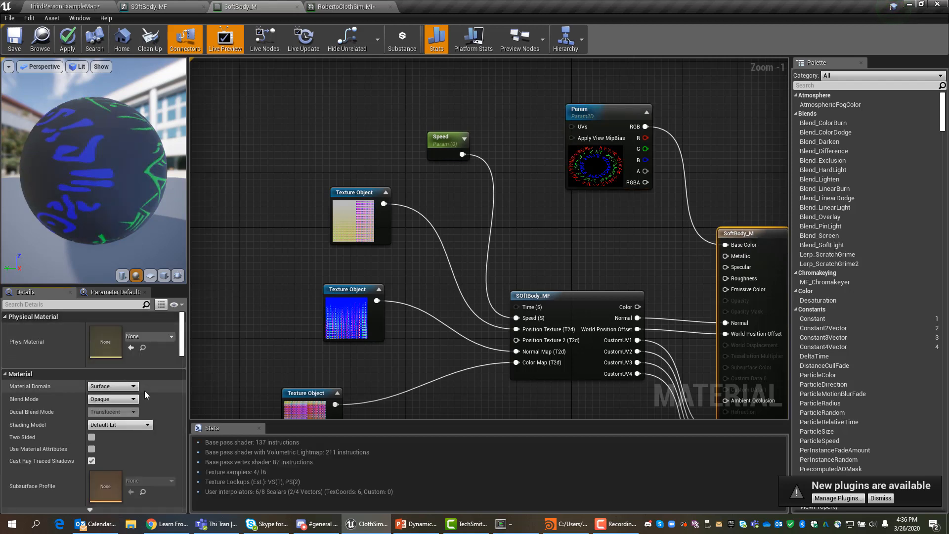
pyautogui.click(118, 398)
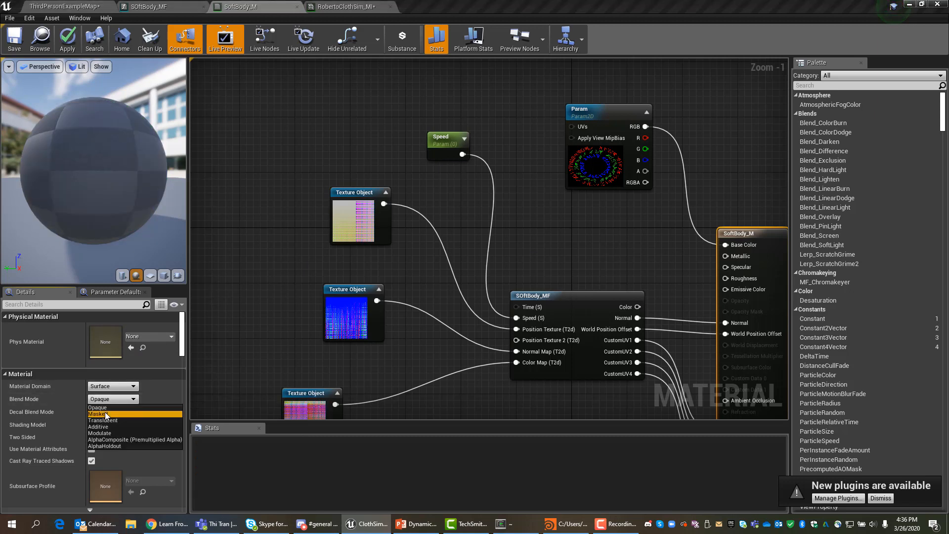
pyautogui.click(105, 414)
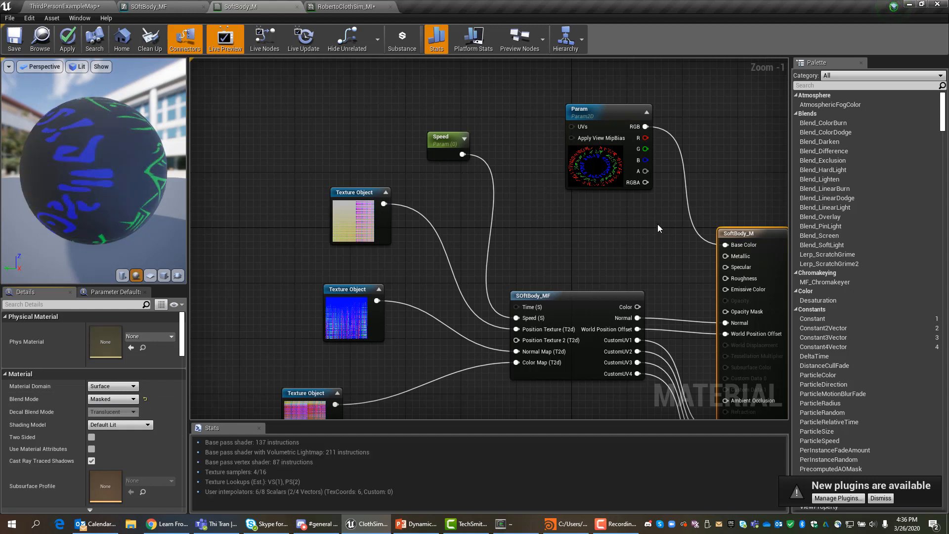
pyautogui.moveTo(646, 172); pyautogui.dragTo(728, 316)
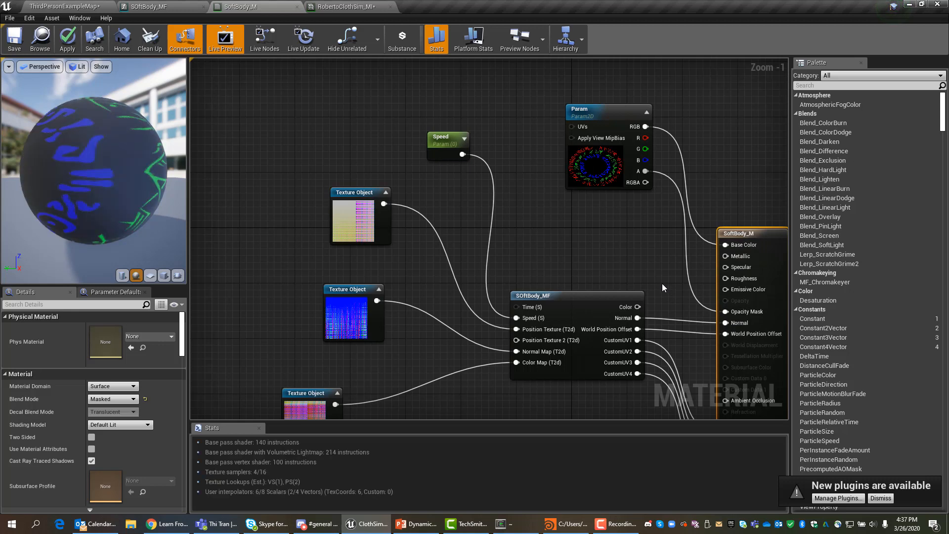
pyautogui.moveTo(602, 109); pyautogui.dragTo(580, 108)
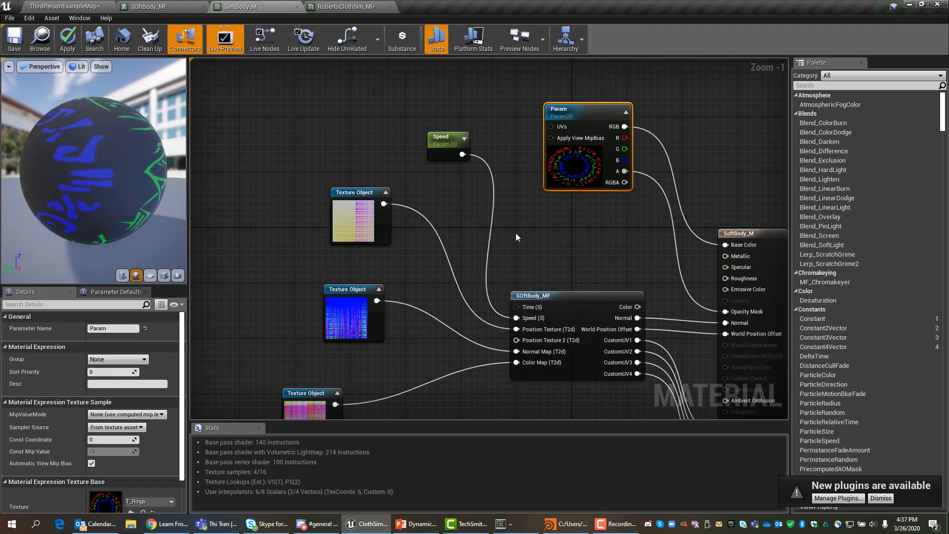
# Inspect the red, green, blue and alpha channels of T_Rings separately, restore the full view, and close the texture.
pyautogui.scroll(-2, 128, 445)
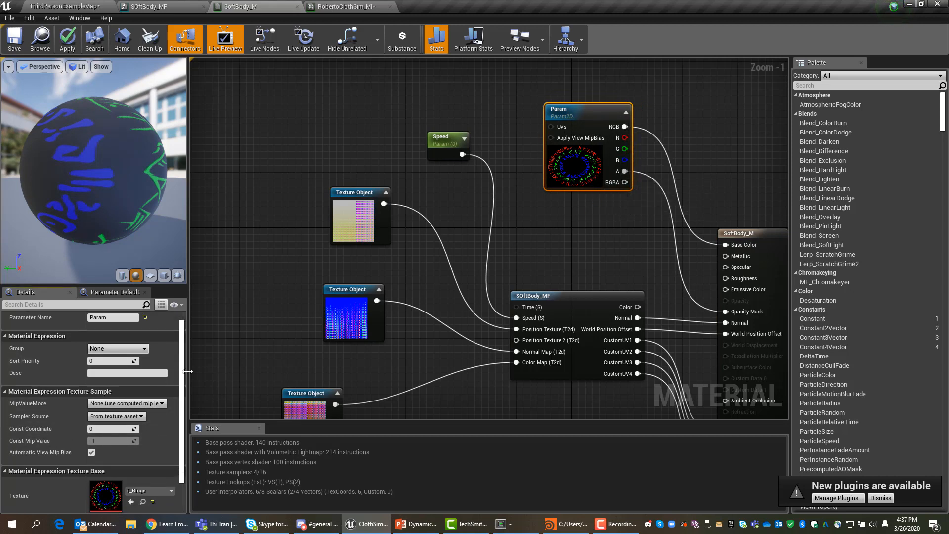
pyautogui.doubleClick(112, 462)
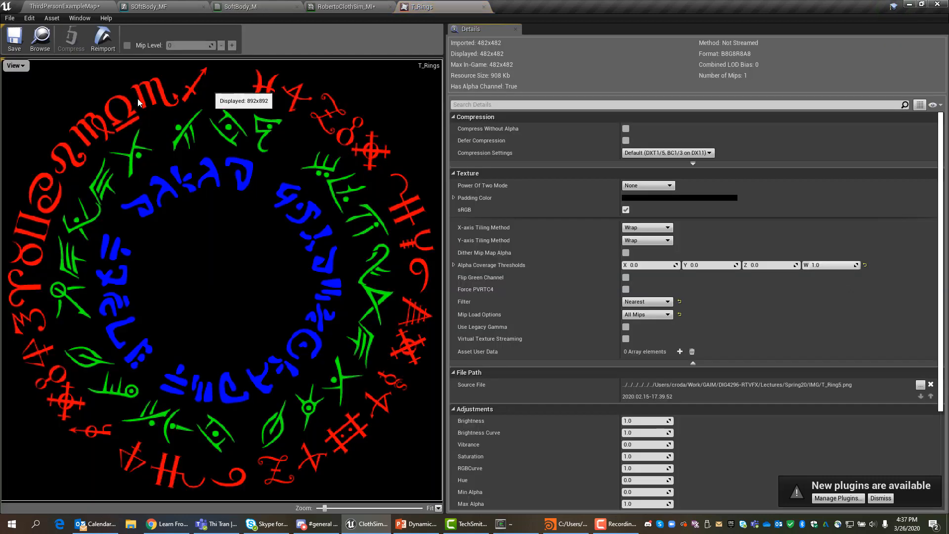
pyautogui.click(17, 68)
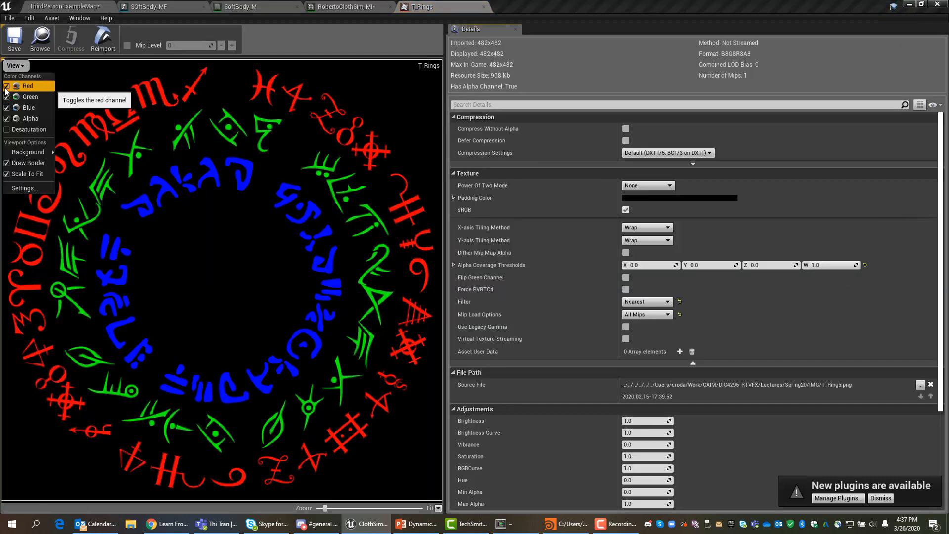
pyautogui.click(22, 86)
pyautogui.click(14, 66)
pyautogui.click(15, 67)
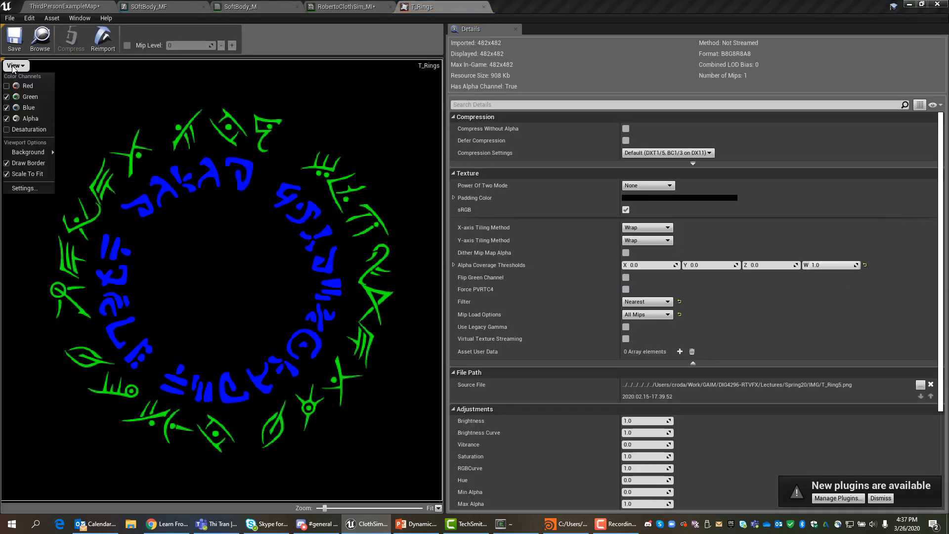
pyautogui.click(22, 97)
pyautogui.click(15, 66)
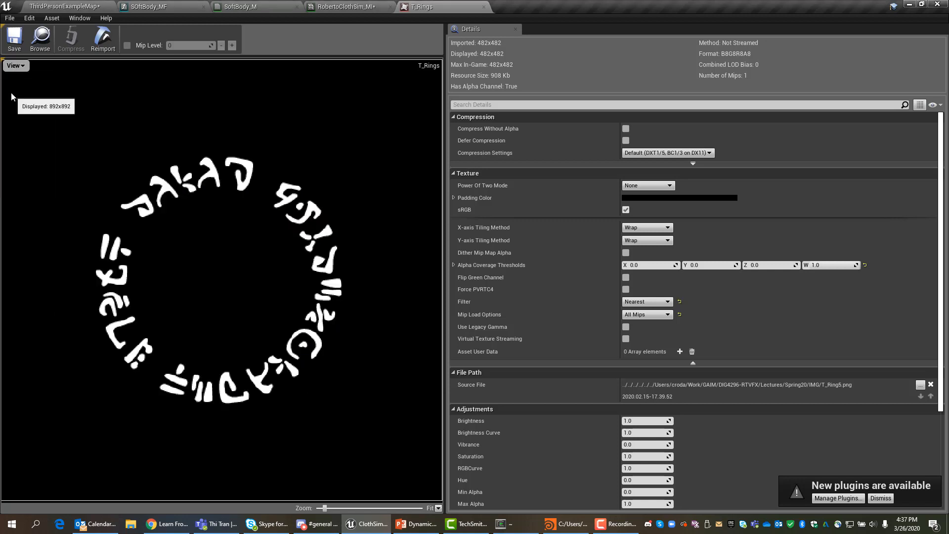
pyautogui.click(15, 65)
pyautogui.click(9, 108)
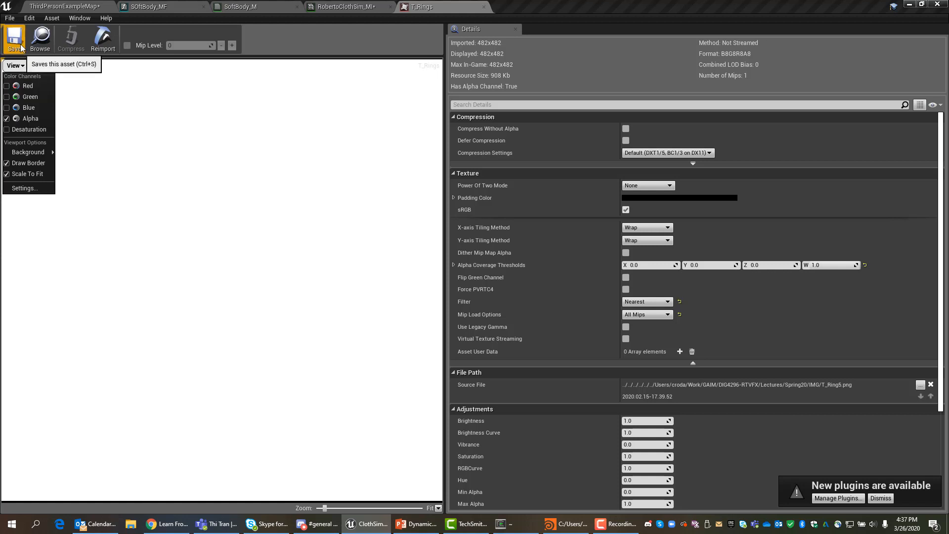
pyautogui.click(8, 86)
pyautogui.click(8, 97)
pyautogui.click(8, 107)
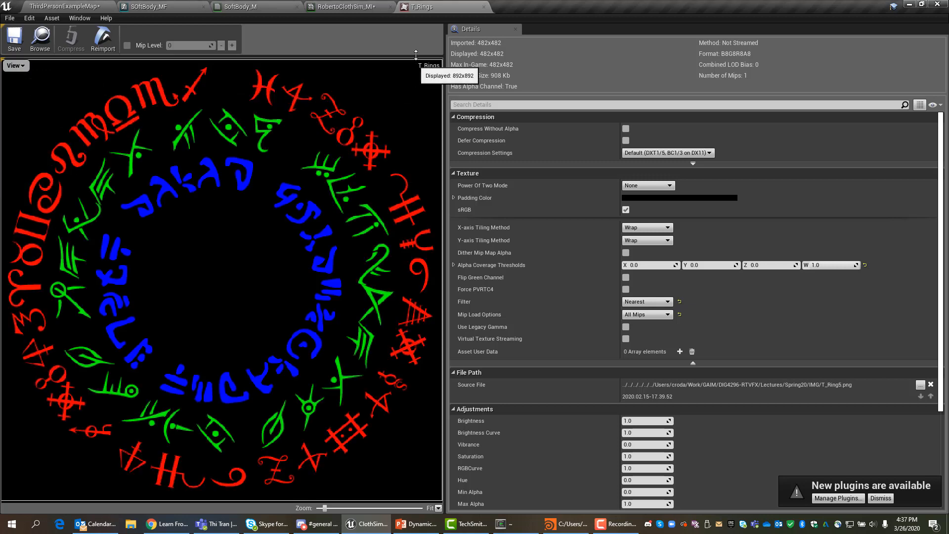
pyautogui.click(484, 7)
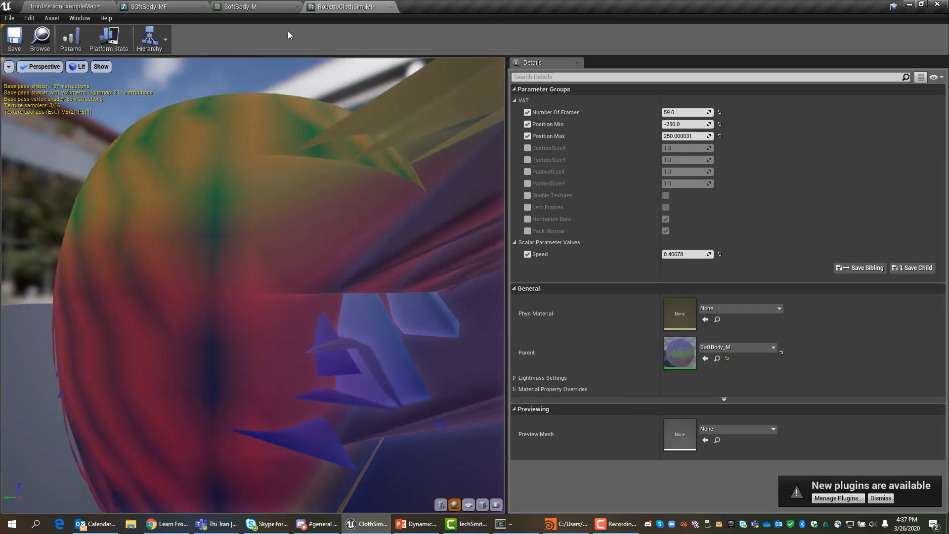
# Return to the SoftBody_M graph, move the texture parameter away from the result node, and disconnect its A output from Opacity Mask.
pyautogui.click(241, 7)
pyautogui.moveTo(740, 106); pyautogui.dragTo(702, 165, button='right')
pyautogui.moveTo(572, 166); pyautogui.dragTo(487, 116)
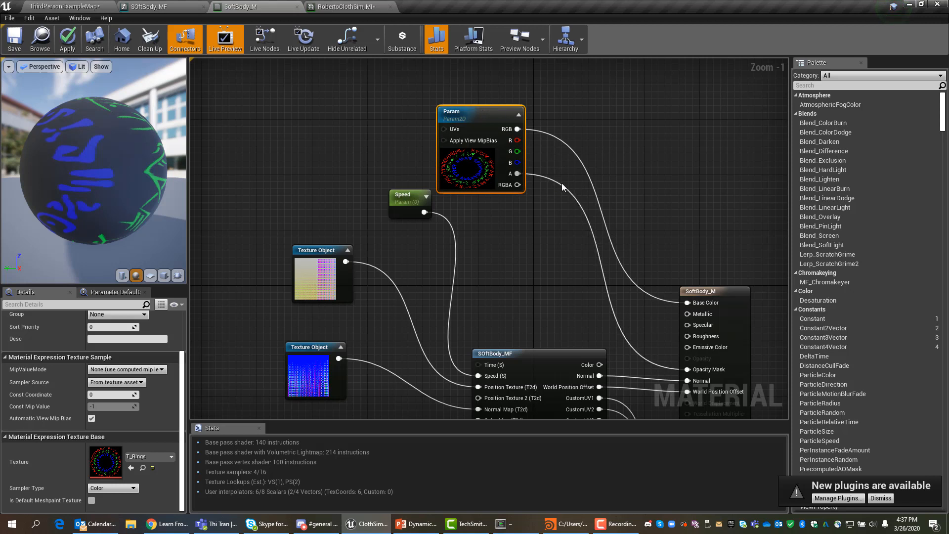
pyautogui.keyDown('alt'); pyautogui.click(687, 370); pyautogui.keyUp('alt')
# Combine the texture parameter's R and G outputs with an Add node.
pyautogui.moveTo(517, 140); pyautogui.dragTo(560, 241)
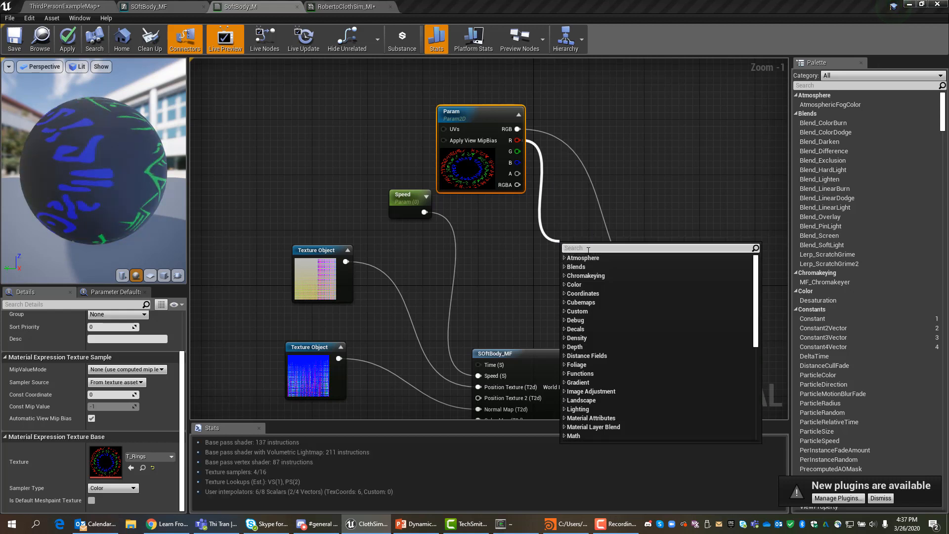
pyautogui.write('add')
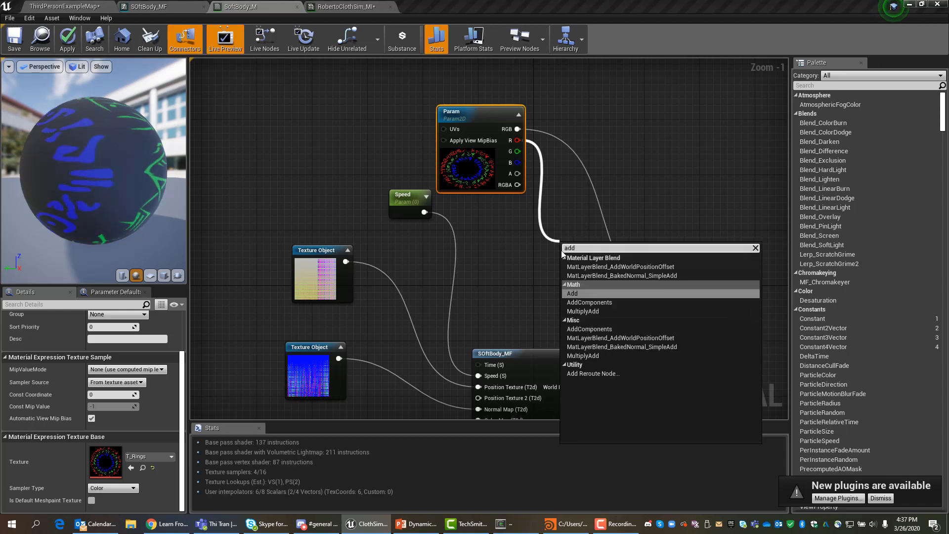
pyautogui.click(574, 295)
pyautogui.moveTo(518, 152); pyautogui.dragTo(616, 296)
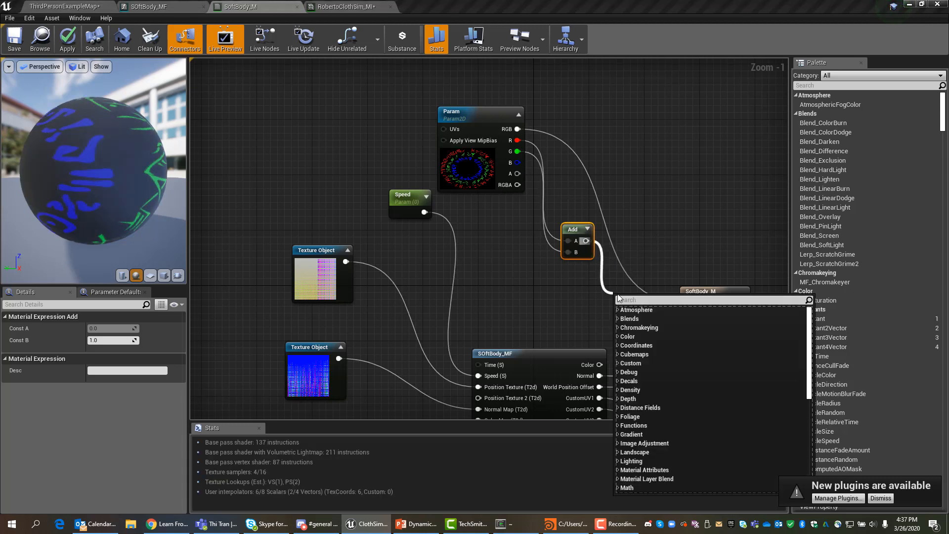
# Add a second Add node that sums the first Add result with the B output, and connect it to Opacity Mask.
pyautogui.click(626, 301)
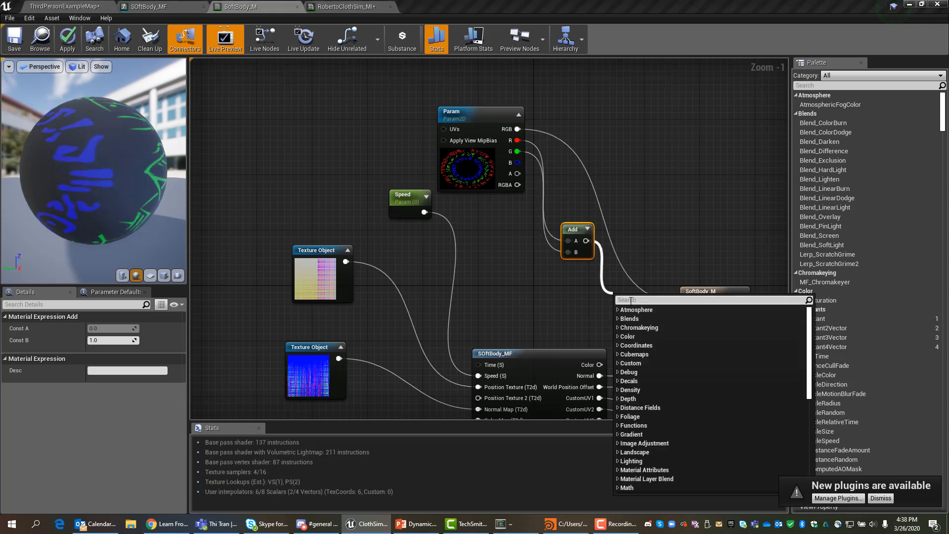
pyautogui.write('add')
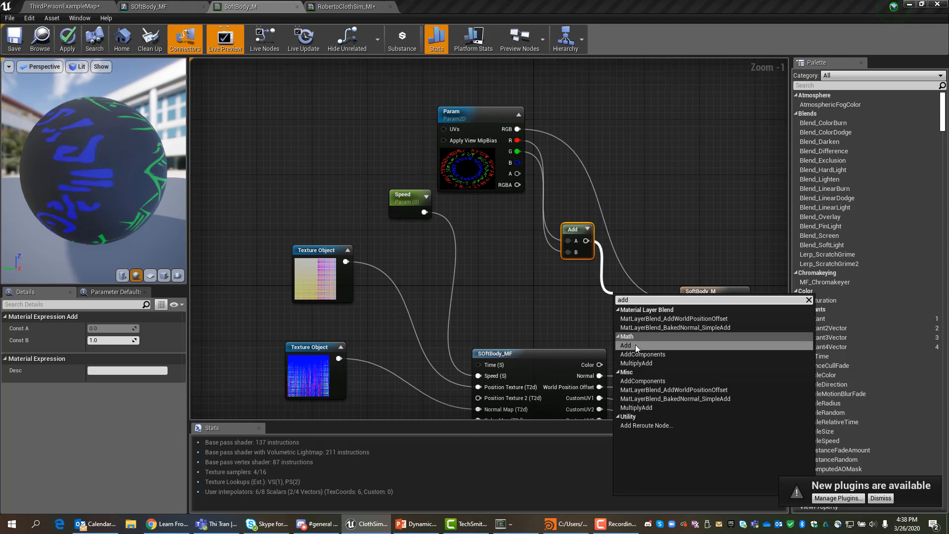
pyautogui.click(635, 346)
pyautogui.moveTo(518, 162); pyautogui.dragTo(690, 370)
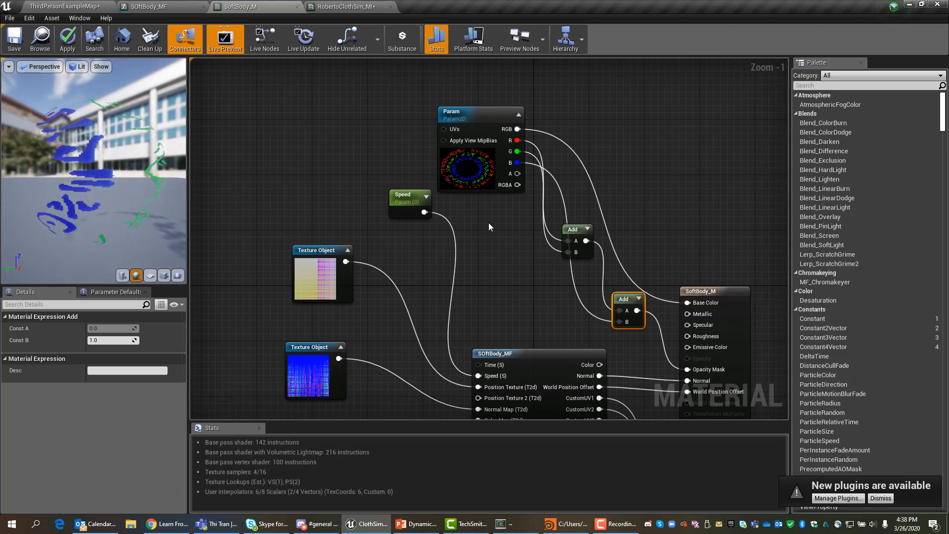
# Move the Speed node below the texture parameter, then add a Rotator node and connect it to the parameter's UVs input.
pyautogui.moveTo(413, 195); pyautogui.dragTo(426, 277)
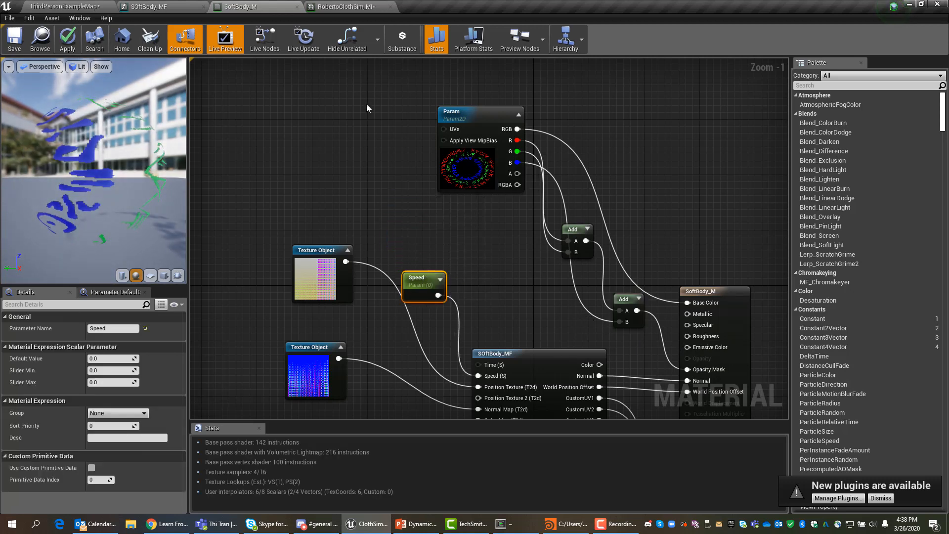
pyautogui.rightClick(321, 114)
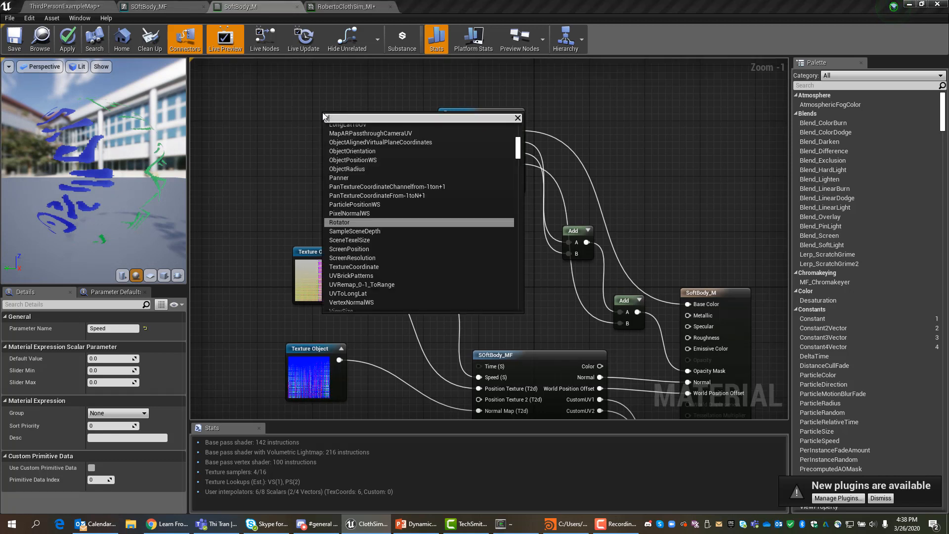
pyautogui.write('rotat')
pyautogui.click(340, 136)
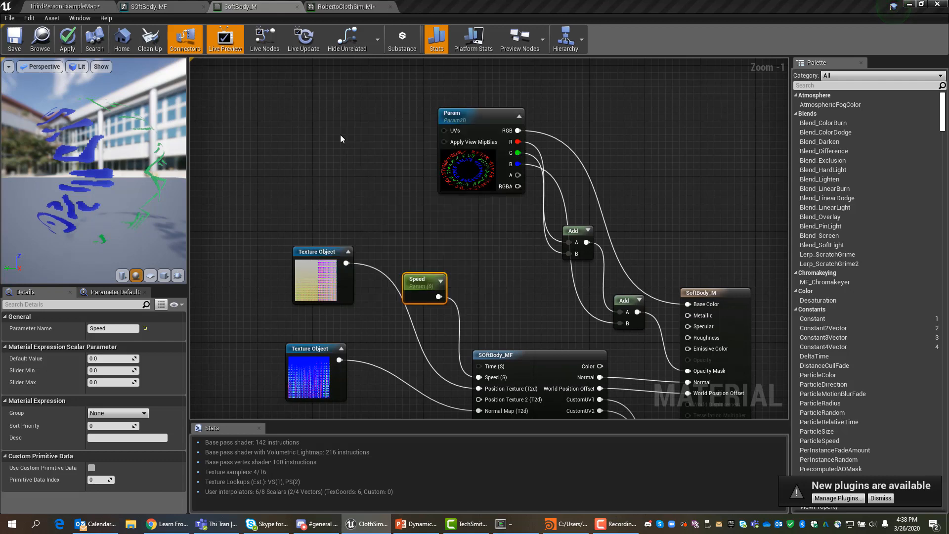
pyautogui.moveTo(344, 115); pyautogui.dragTo(444, 130)
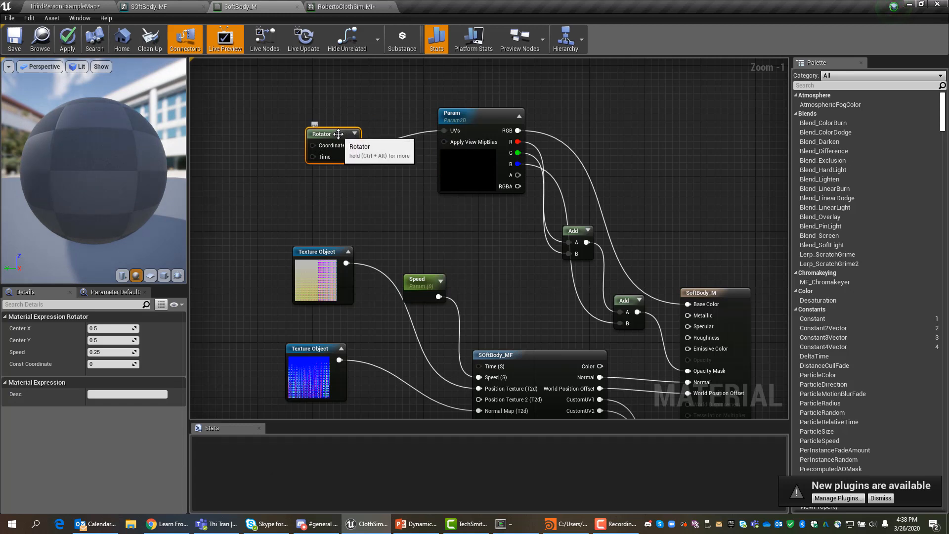
# Move the Rotator node closer to the texture parameter, then add a TextureCoordinate node and connect it to the Rotator's Coordinate input.
pyautogui.moveTo(338, 134); pyautogui.dragTo(366, 120)
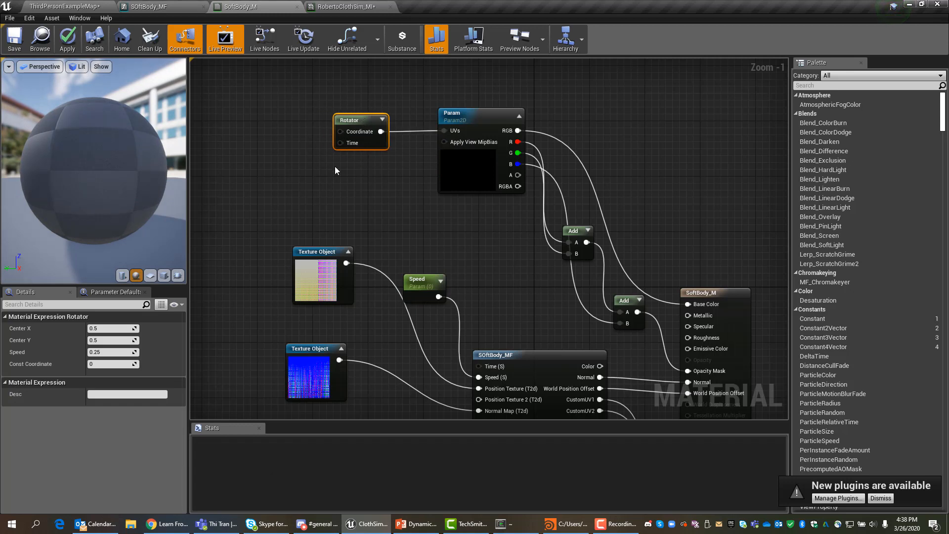
pyautogui.moveTo(335, 170); pyautogui.dragTo(495, 180, button='right')
pyautogui.rightClick(348, 123)
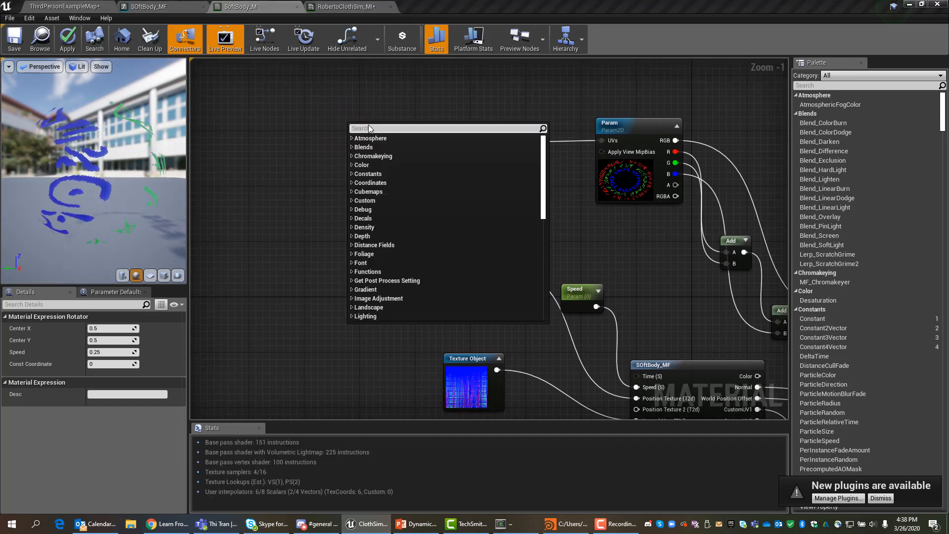
pyautogui.write('t')
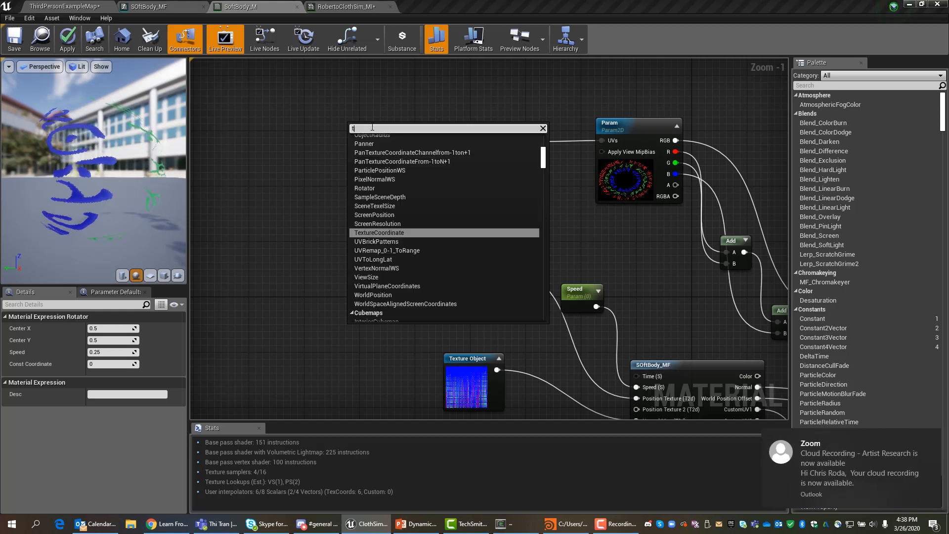
pyautogui.write('ex')
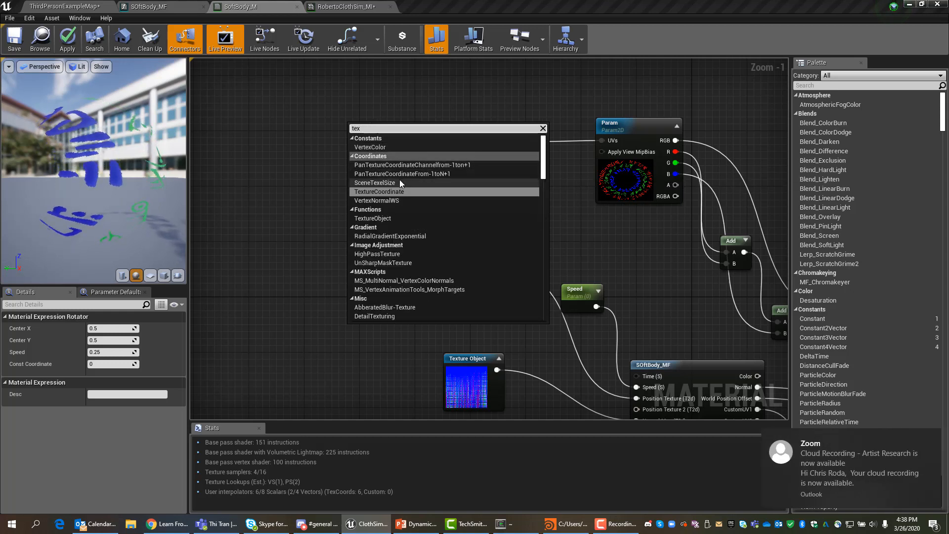
pyautogui.click(378, 192)
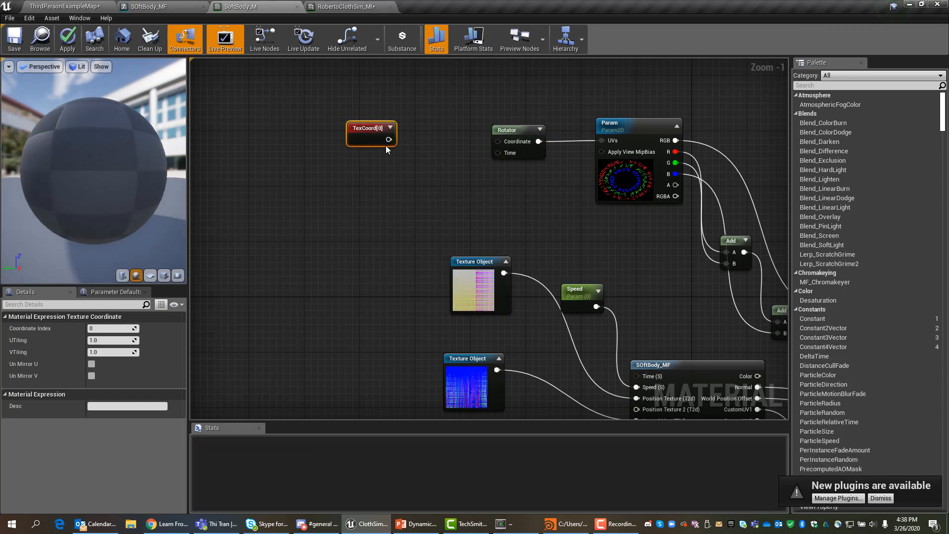
pyautogui.moveTo(390, 140); pyautogui.dragTo(499, 141)
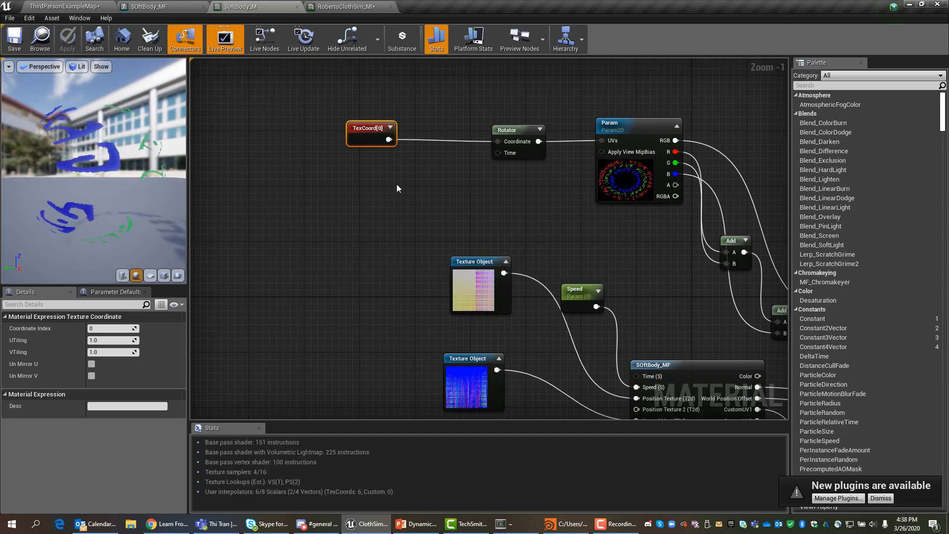
# Play the ThirdPersonExampleMap level full screen, walk the character toward the cloth to examine its rotating ring texture, and stop the play session.
pyautogui.click(78, 9)
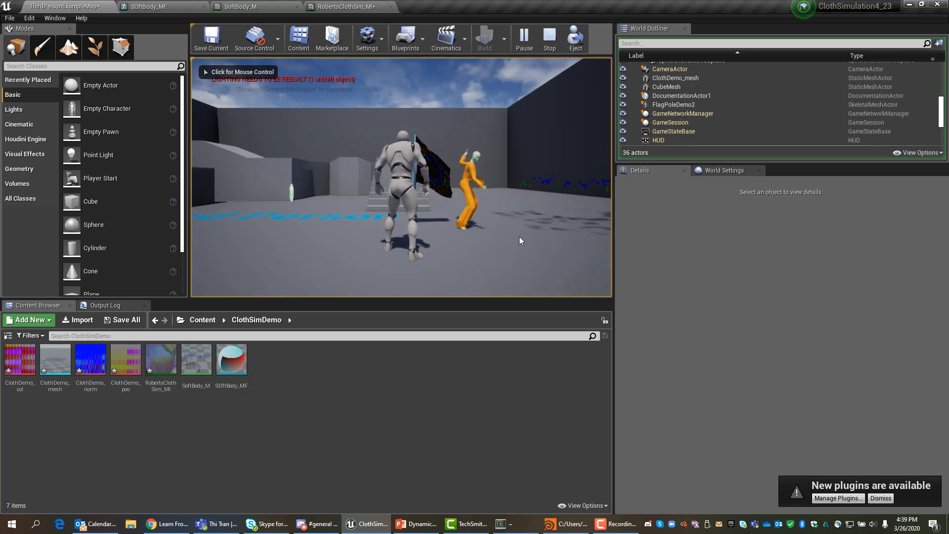
pyautogui.click(482, 180)
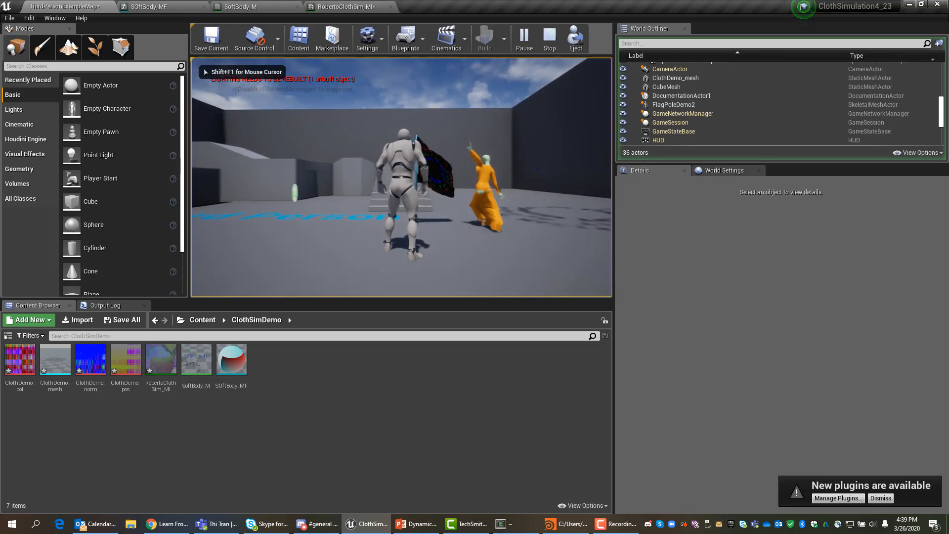
pyautogui.hotkey('shift', 'F1')
pyautogui.press('F11')
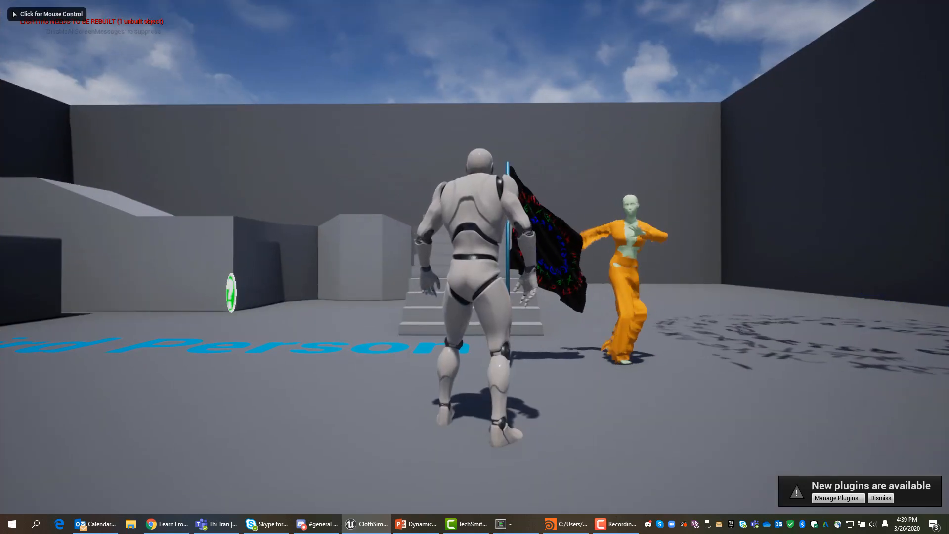
pyautogui.press('w')
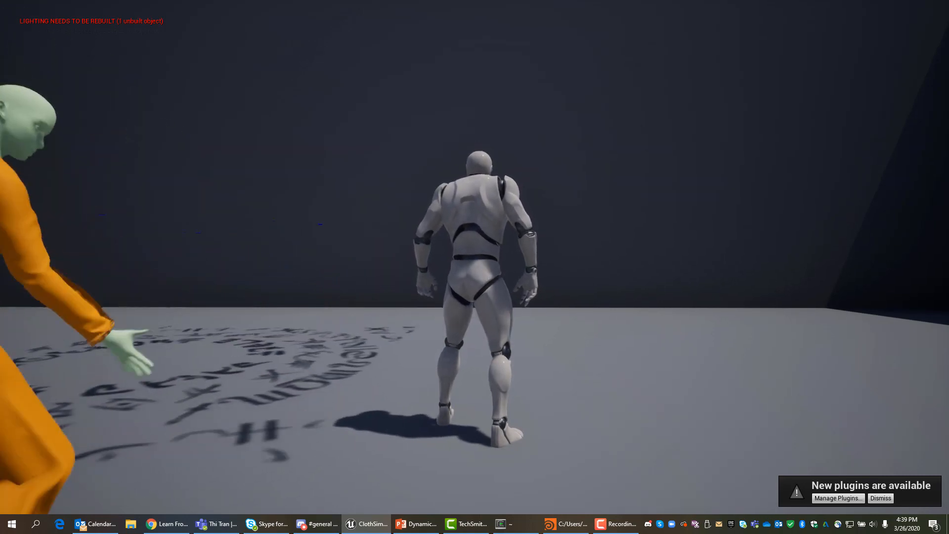
pyautogui.press('Escape')
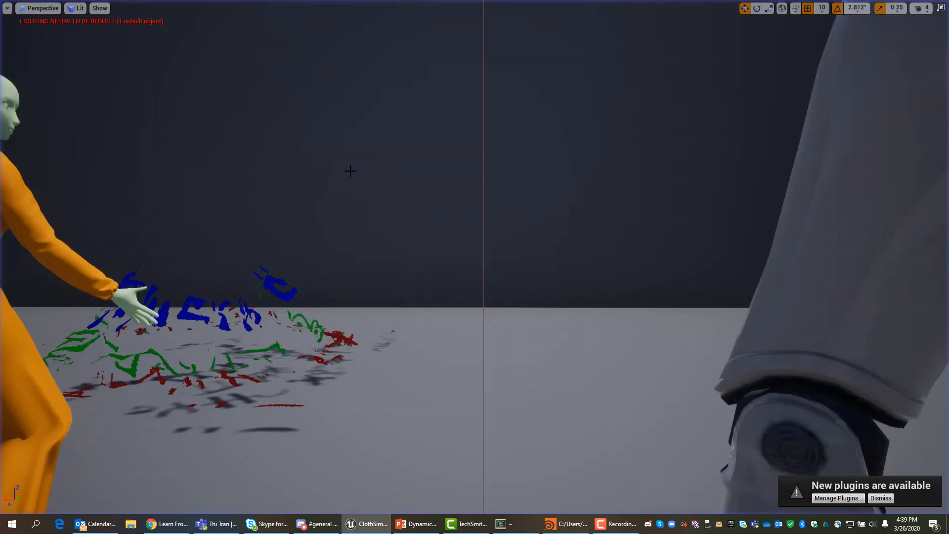
pyautogui.press('F11')
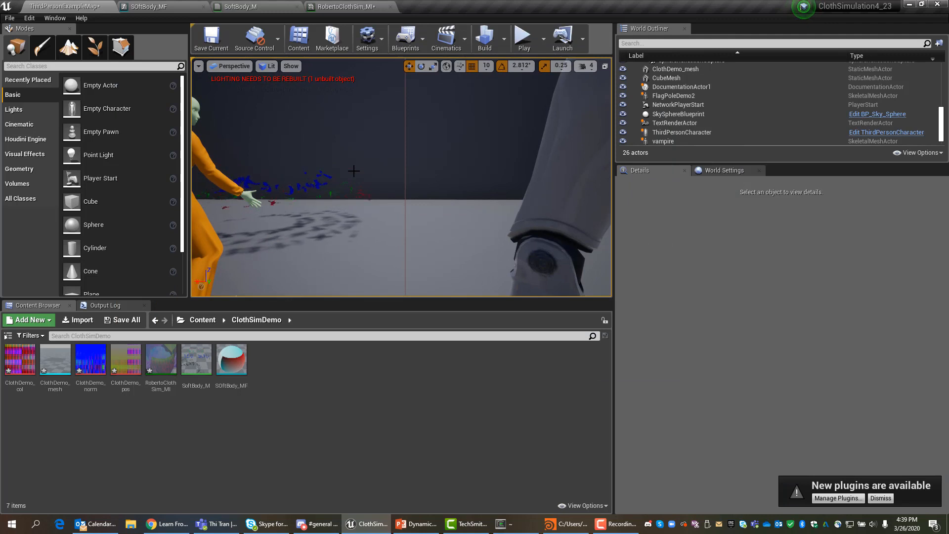
pyautogui.scroll(-5, 417, 174)
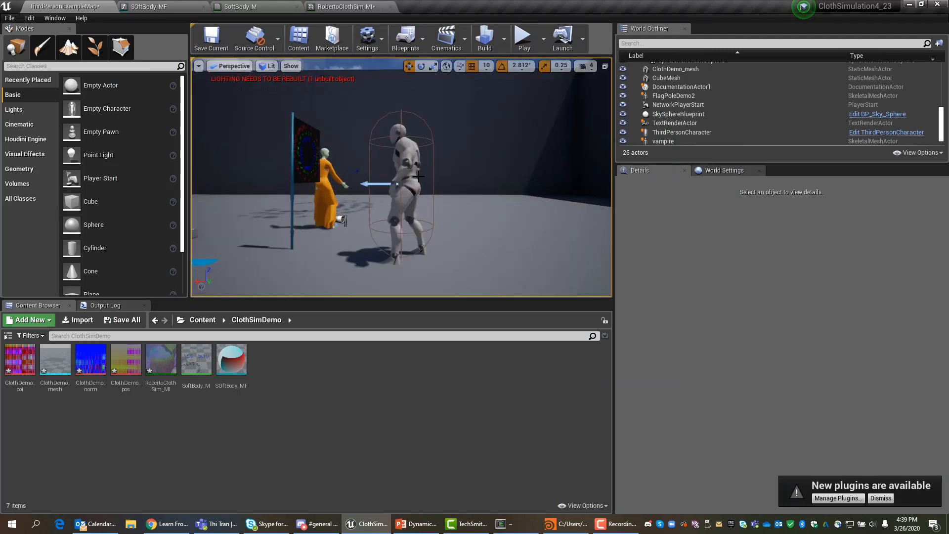